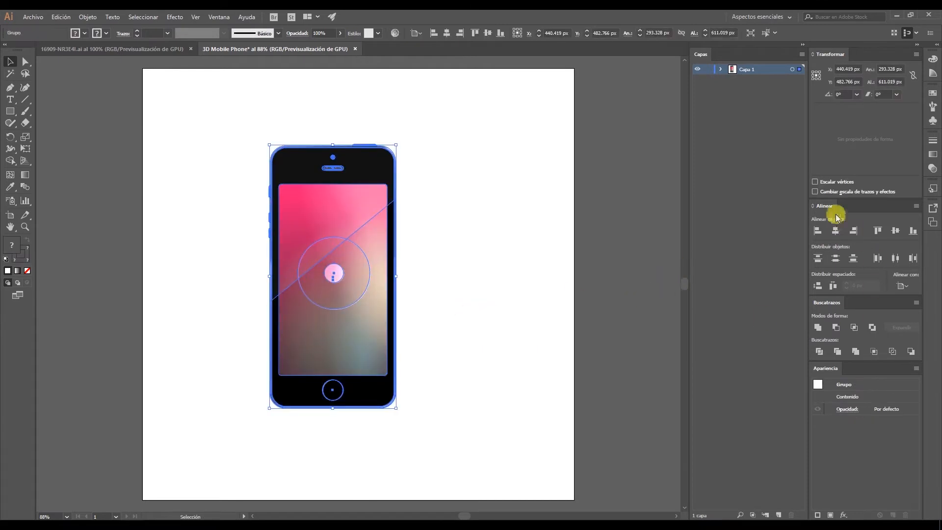
- Align the front-view phone group to the artboard, centring it horizontally and vertically
left_click(905, 285)
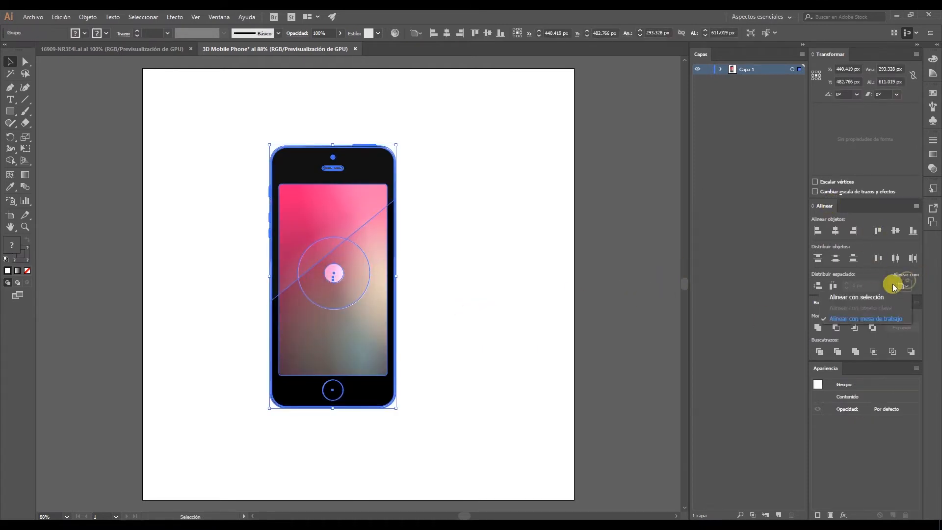
left_click(858, 319)
left_click(916, 206)
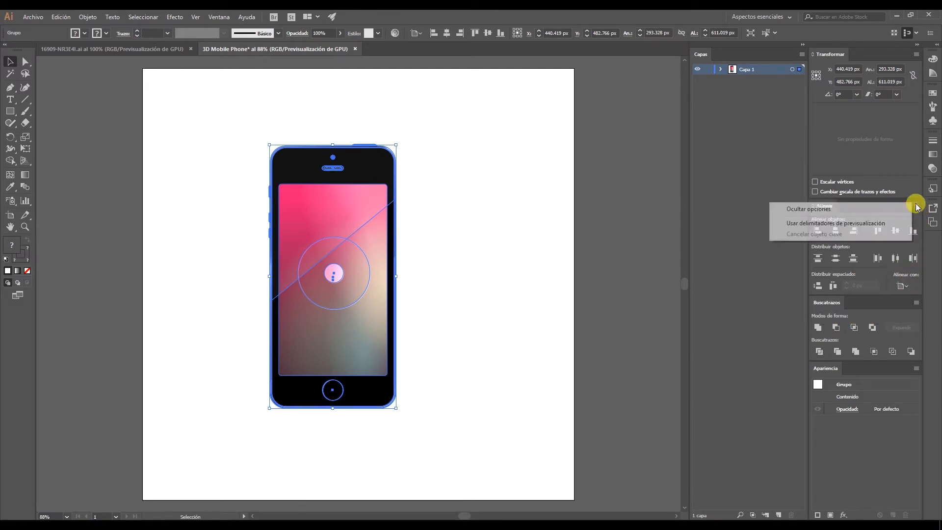
left_click(915, 210)
left_click(916, 207)
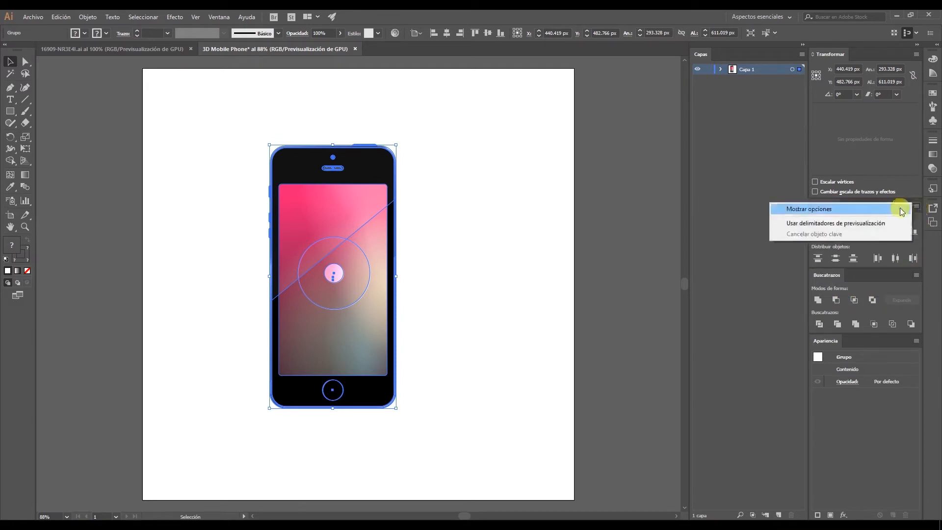
left_click(885, 209)
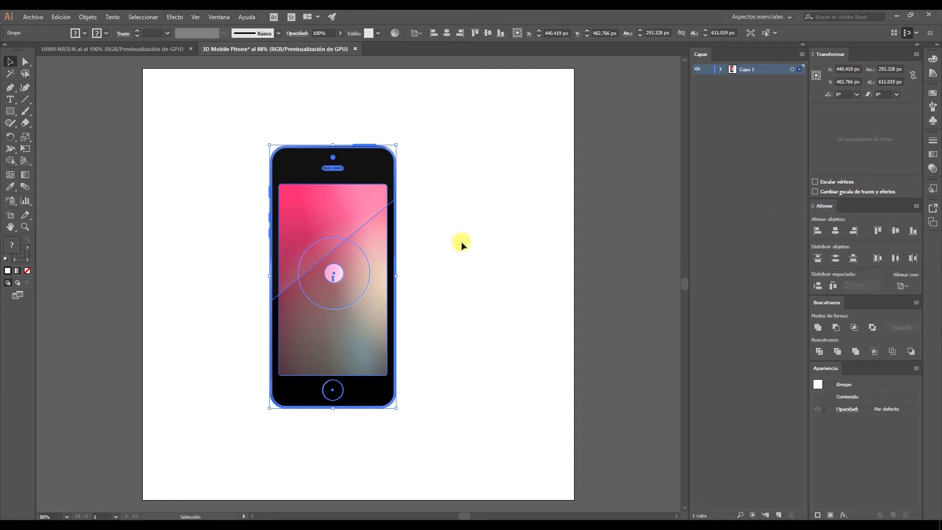
left_click(835, 231)
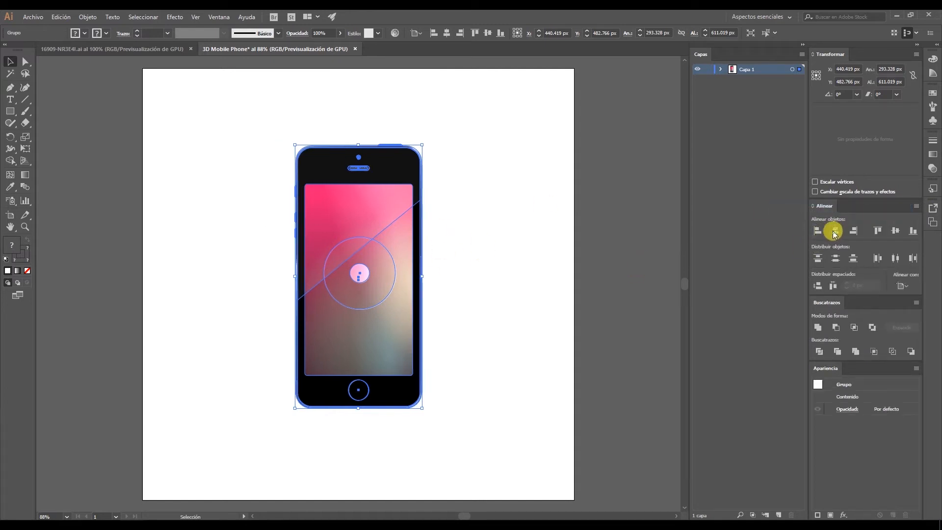
left_click(894, 231)
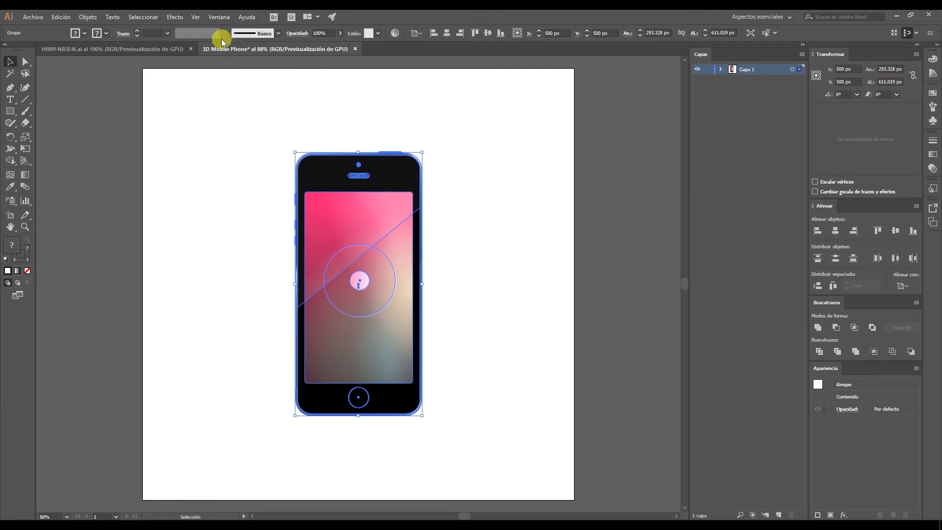
- Add a new layer above Capa 1 and copy the back-view phone from the 16909-NR3E4I.ai document
left_click(778, 513)
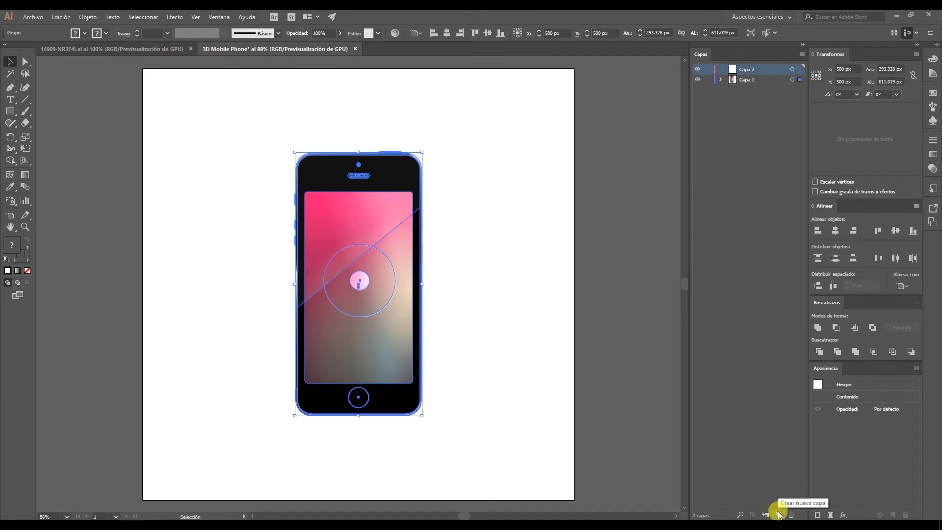
left_click(137, 53)
left_click(458, 221)
key("ctrl+c")
left_click(275, 51)
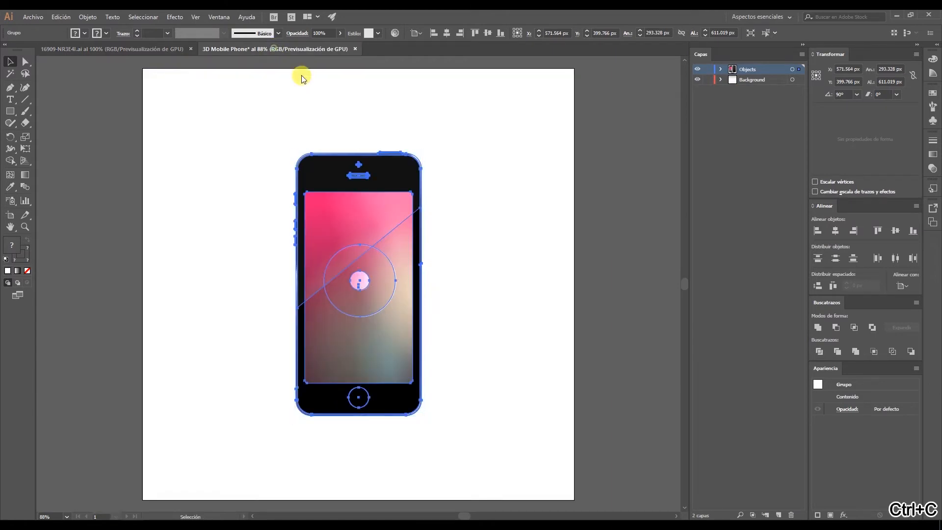
key("ctrl+v")
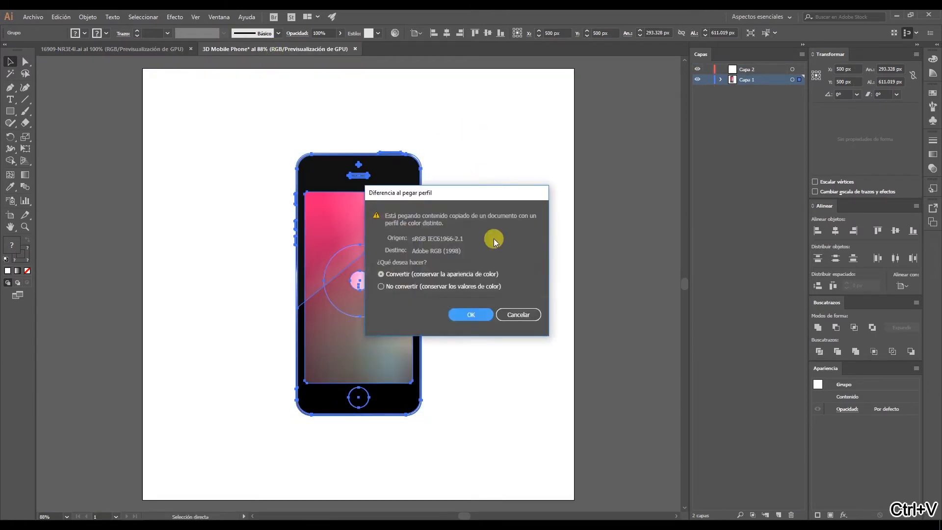
left_click(471, 314)
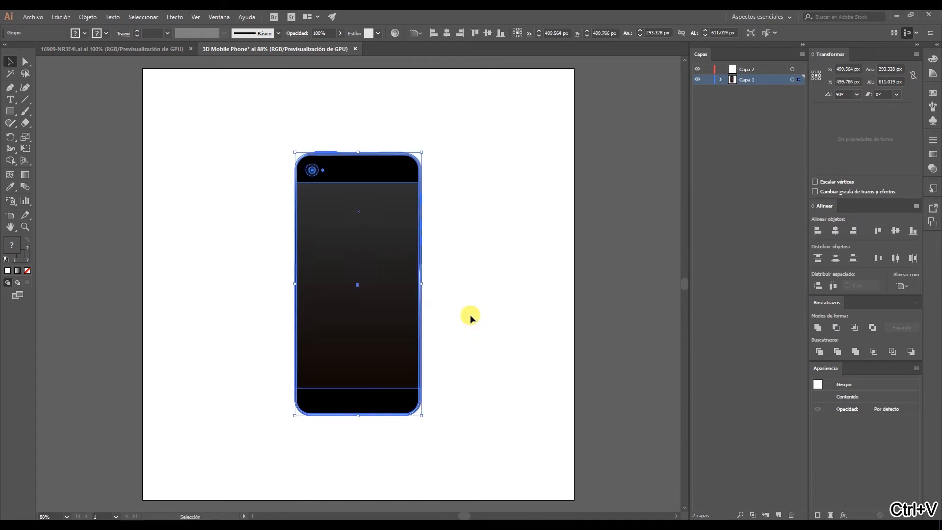
key("ctrl+z")
- Paste the back-view phone into layer Capa 2, converting its colours to preserve appearance, and centre it on the artboard
left_click(746, 69)
key("ctrl+v")
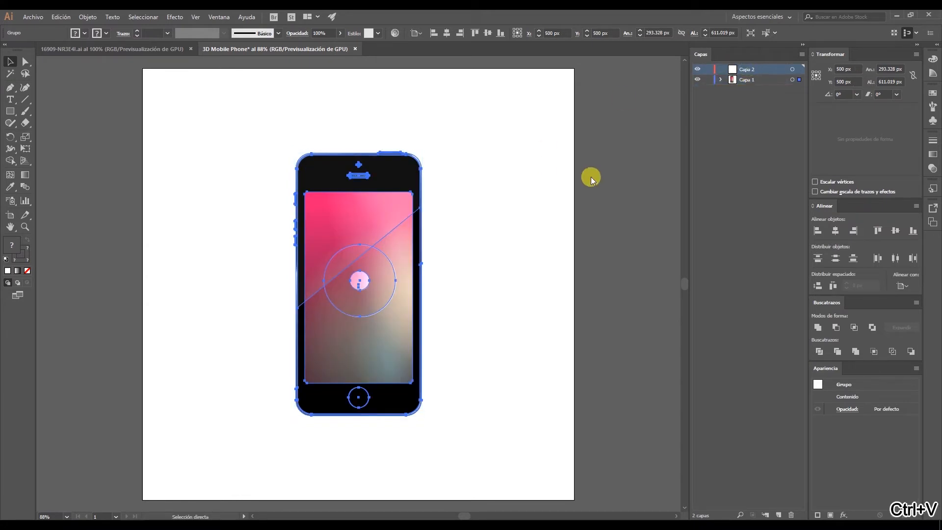
left_click(463, 320)
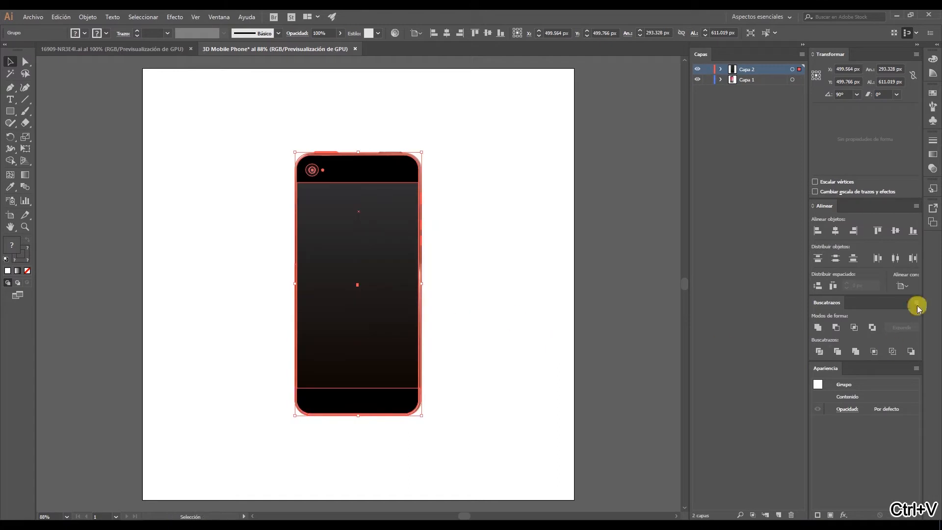
left_click(837, 231)
left_click(896, 232)
- Rename the front-view layer Capa 1 as IN FRONT and the back-view layer Capa 2 as BEHIND
left_click(748, 82)
double_click(748, 80)
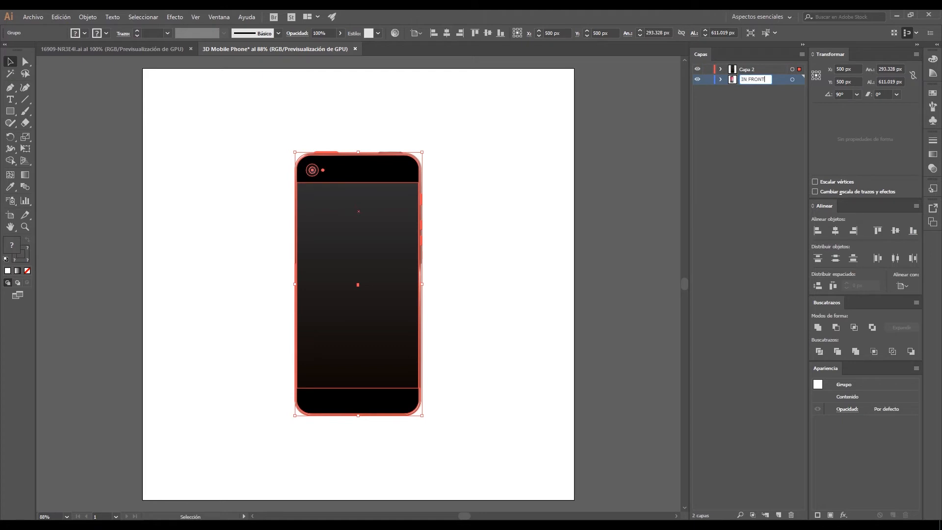
left_click(748, 71)
double_click(748, 69)
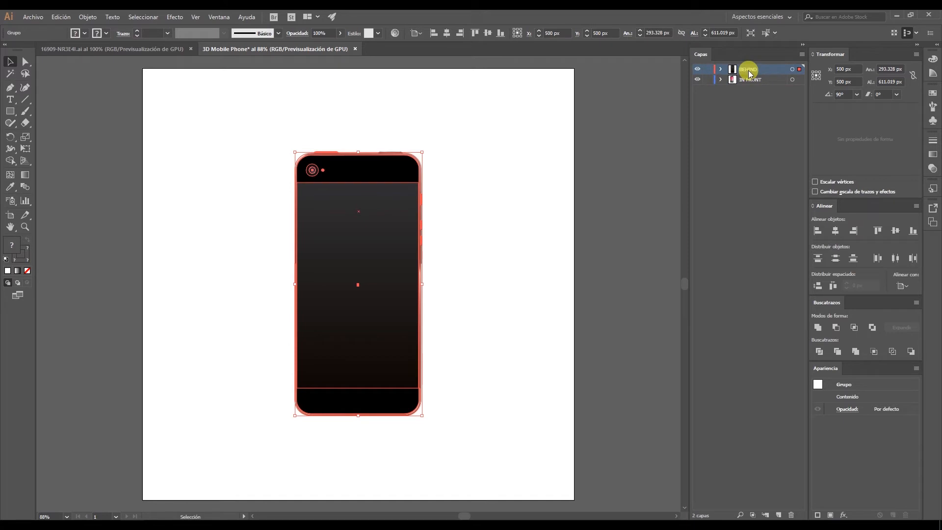
- Add a layer between BEHIND and IN FRONT and paste a second back-view phone there, with converted colours, centred on the artboard
left_click(750, 81)
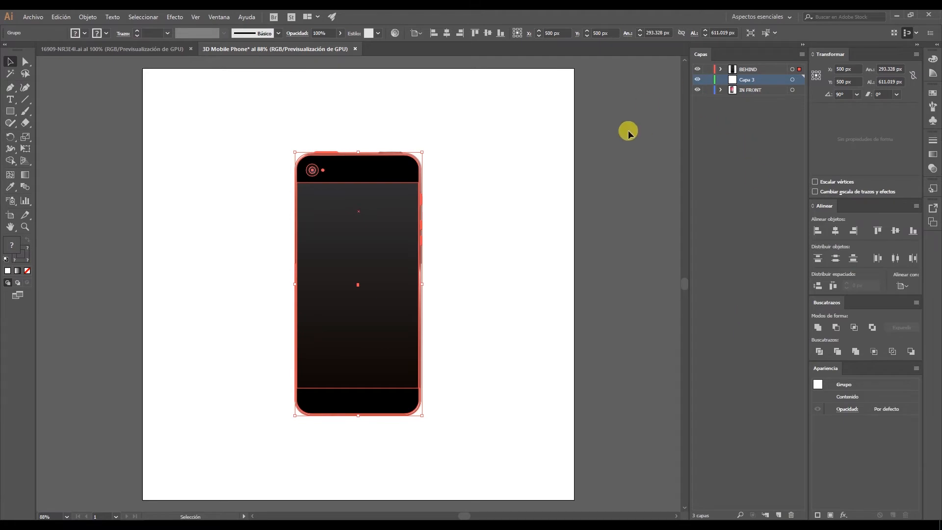
key("ctrl+v")
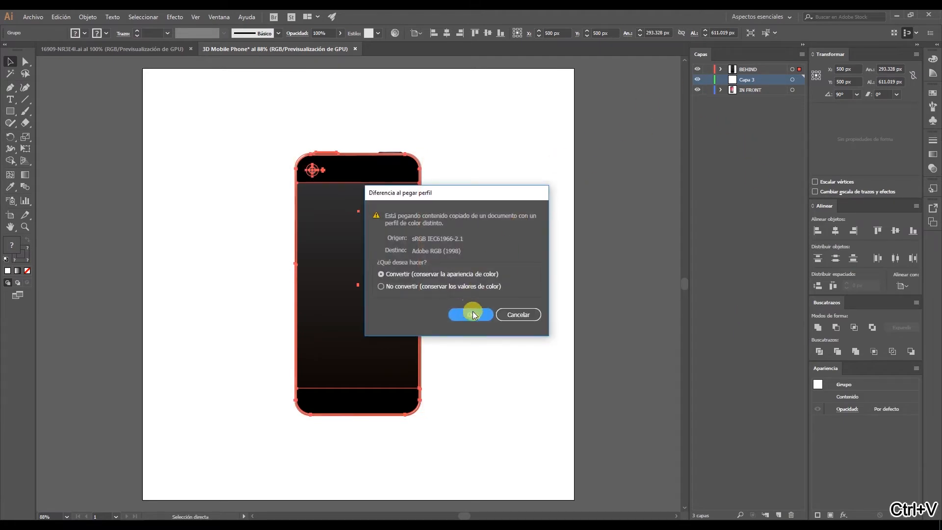
left_click(473, 314)
left_click(837, 231)
left_click(895, 230)
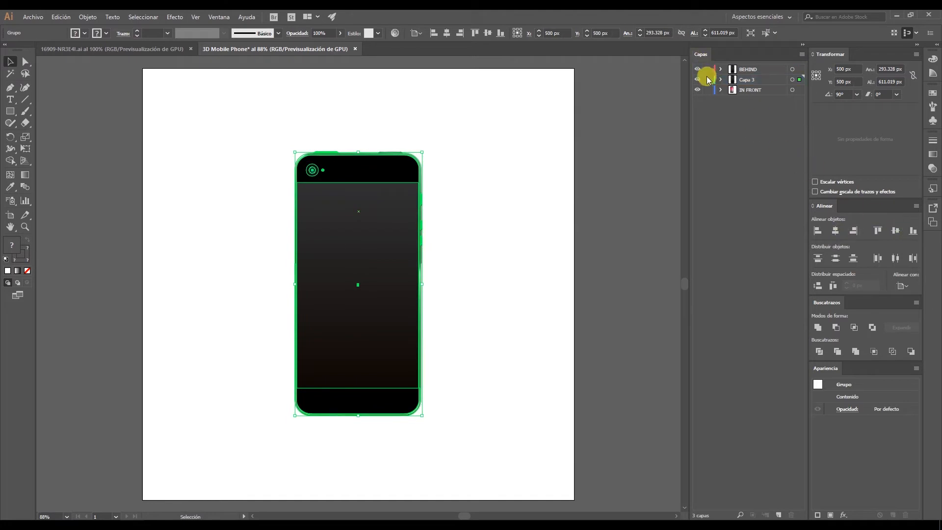
- Hide the BEHIND and IN FRONT layers and unite the Capa 3 phone parts into a single shape
left_click(730, 79)
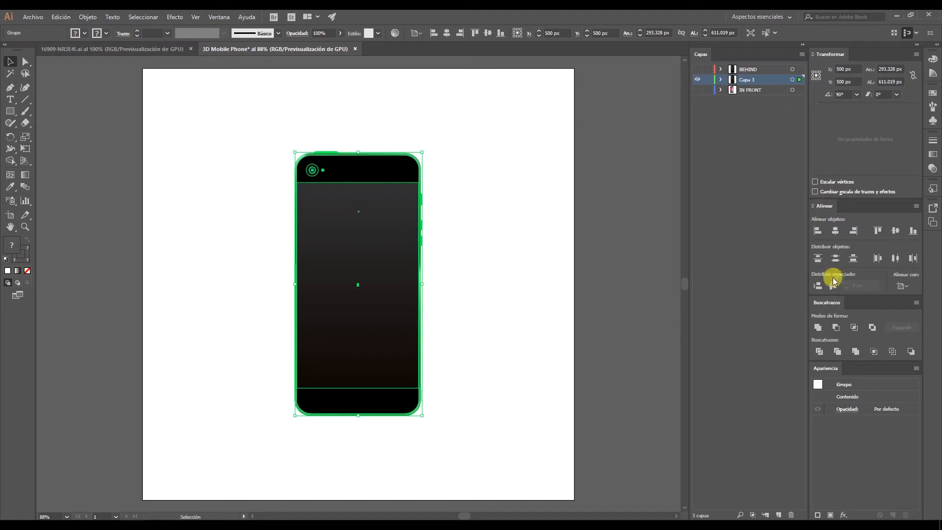
left_click(818, 327)
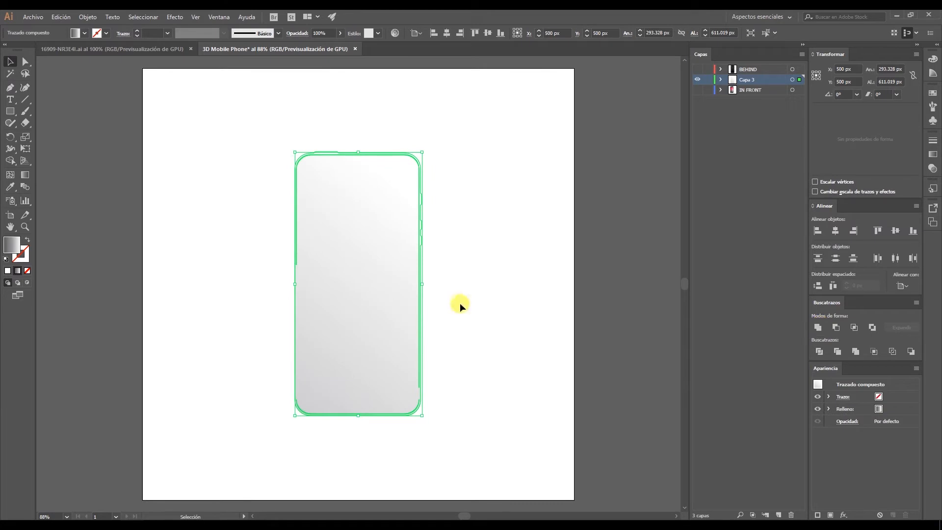
- Replace the united phone shape's gradient fill with solid black and deselect it
double_click(11, 245)
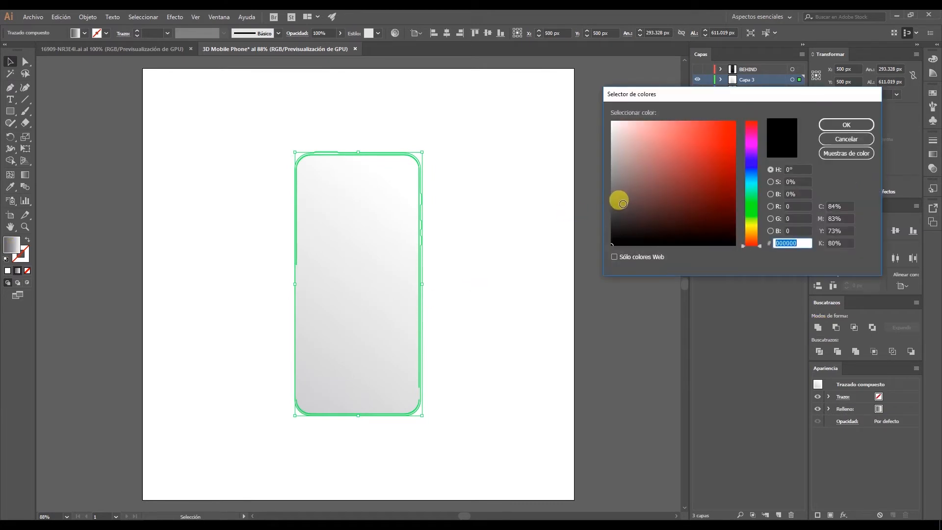
left_click(842, 126)
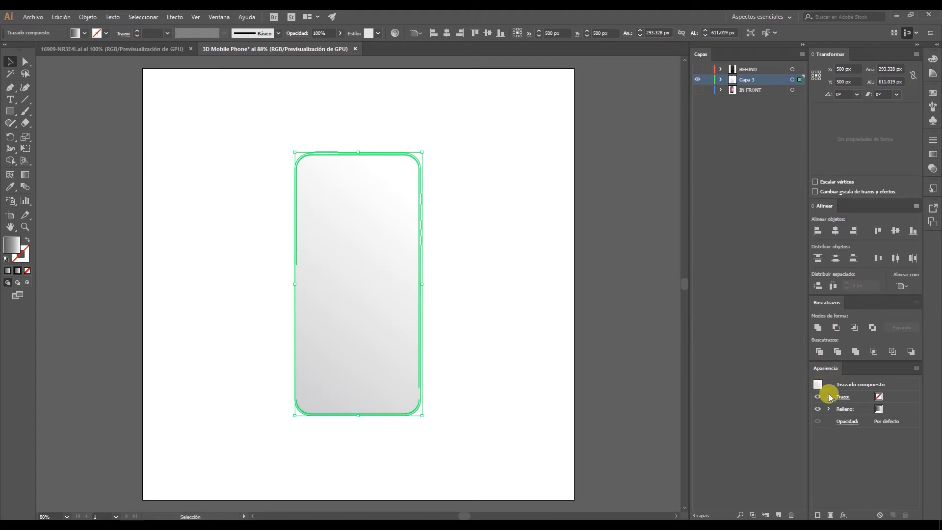
left_click(861, 411)
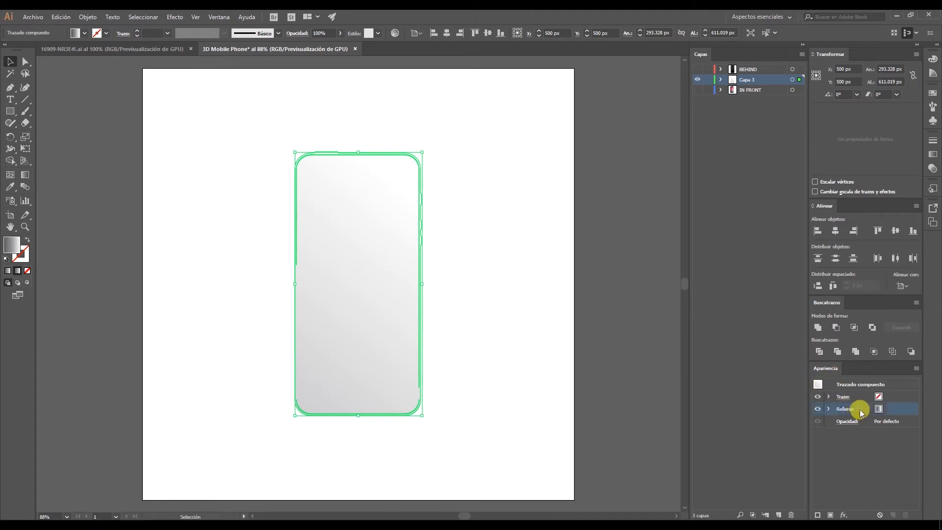
left_click(889, 411)
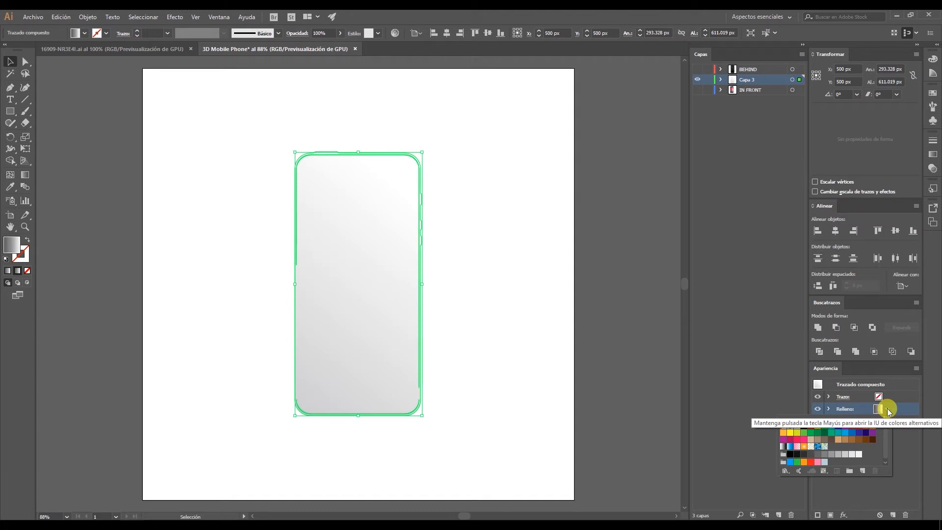
left_click(790, 456)
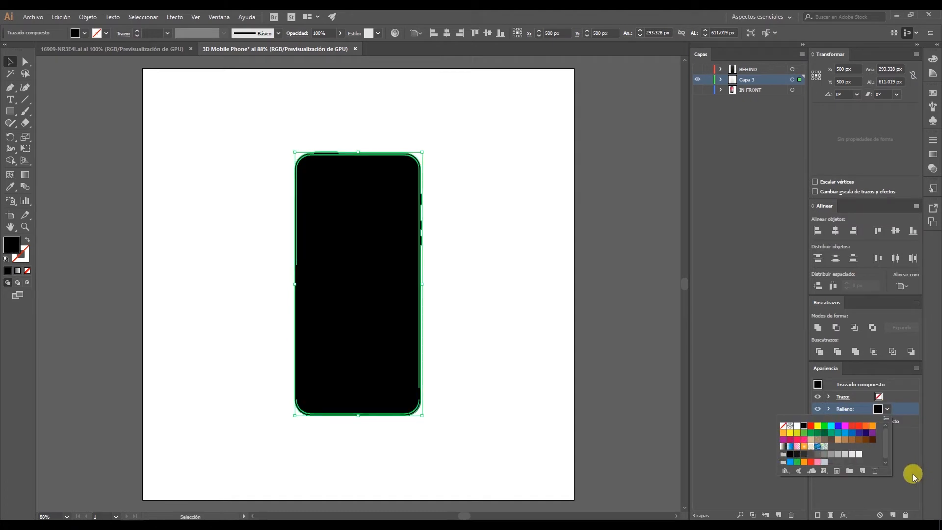
left_click(595, 262)
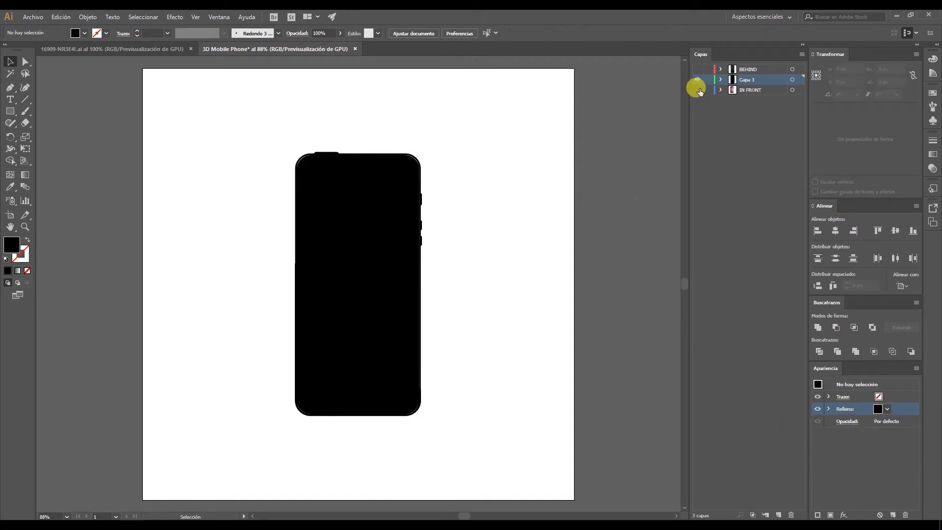
- Make the BEHIND and IN FRONT layers visible again and rename Capa 3 as EXTRUDE
left_click(697, 70)
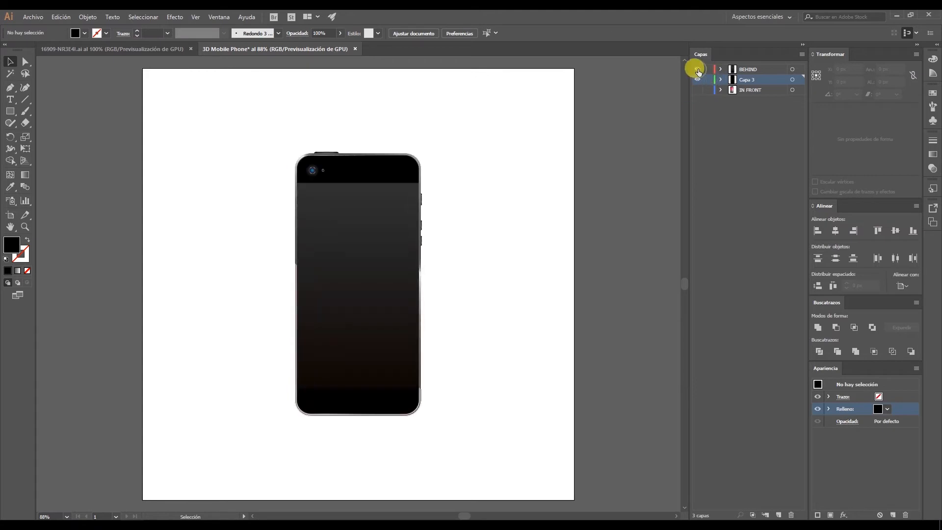
left_click(716, 69)
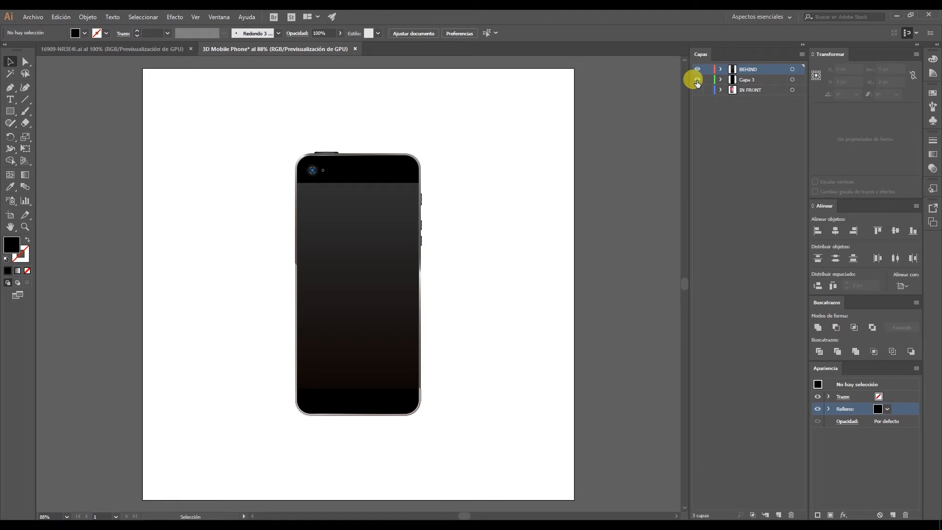
double_click(750, 79)
type("EXTRUDE")
key("Return")
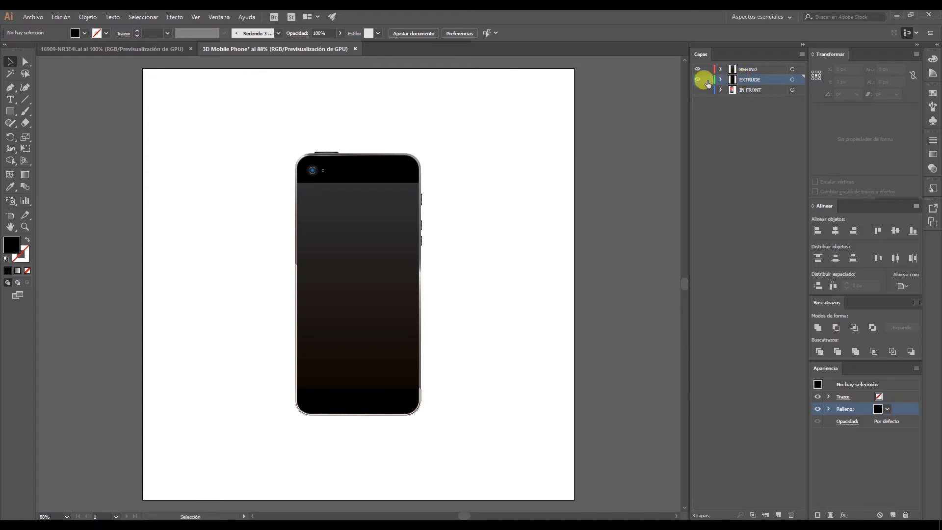
left_click(697, 90)
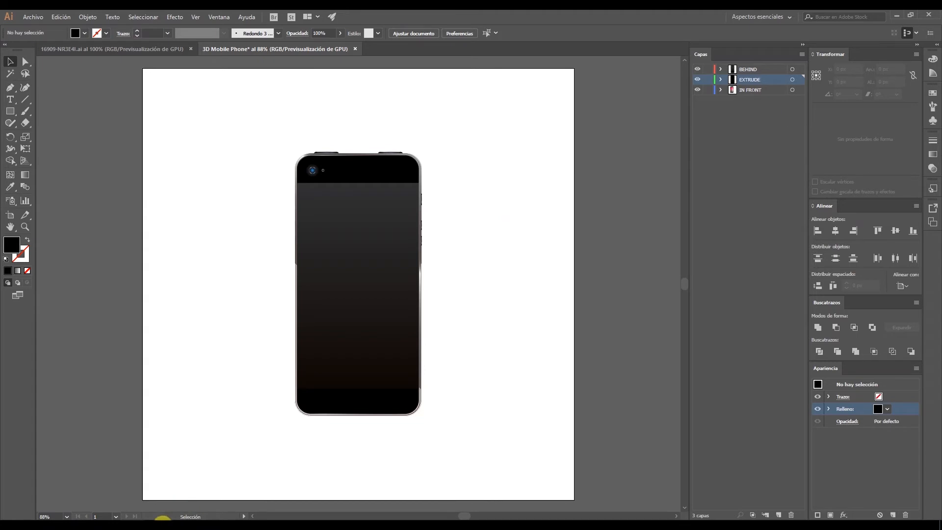
left_click(160, 519)
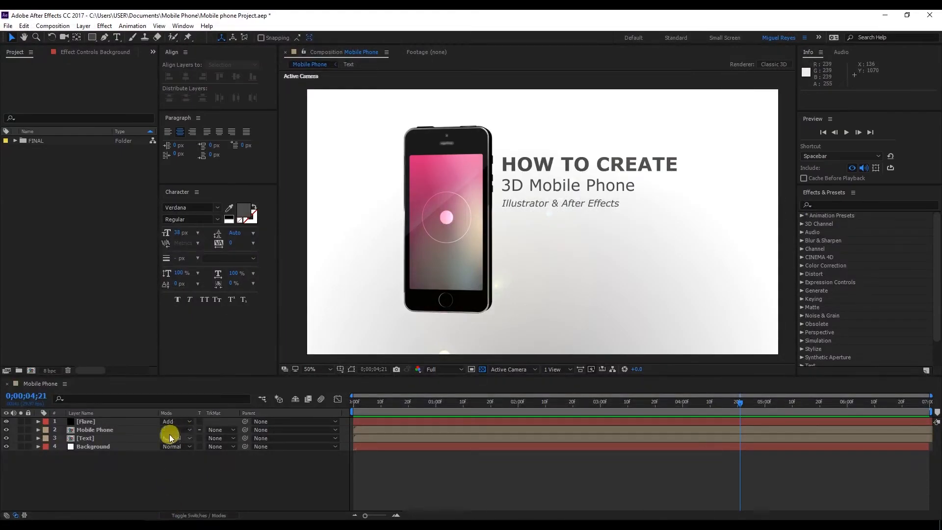
right_click(79, 247)
mouse_move(125, 296)
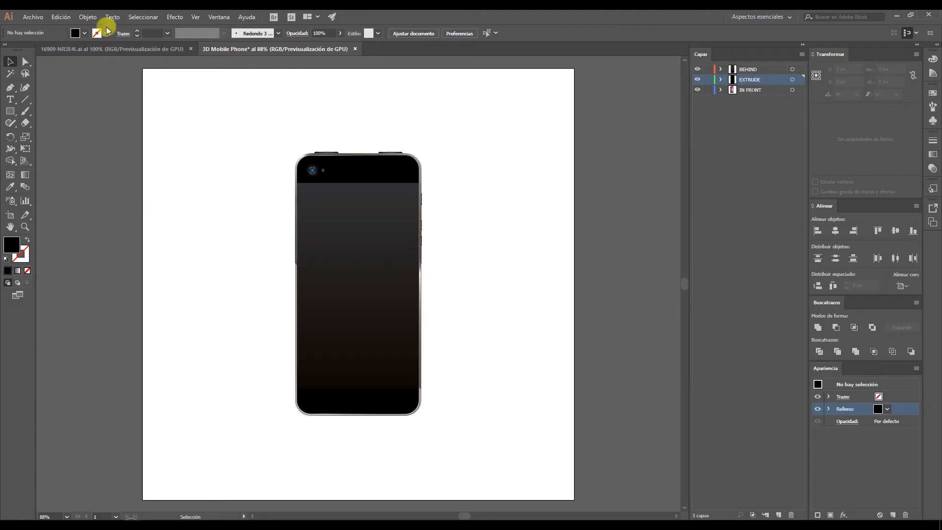
- Save the document as the Adobe Illustrator file 3D Mobile Phone in the Mobile Phone folder, using the Illustrator CC version options
left_click(33, 17)
left_click(75, 106)
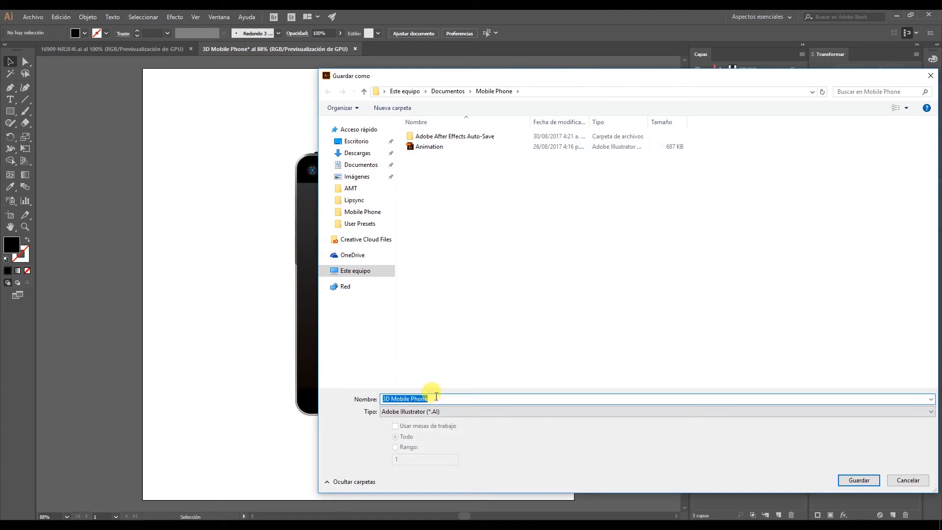
key("Return")
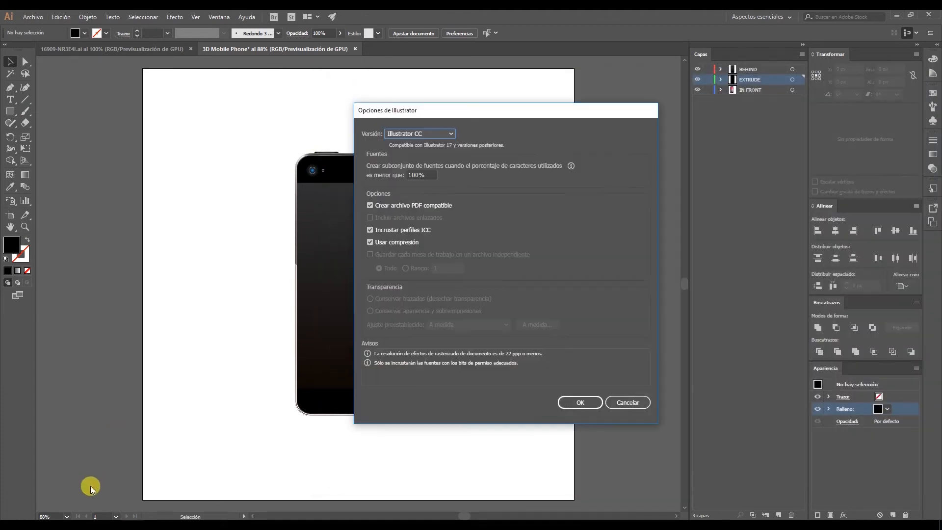
left_click(584, 404)
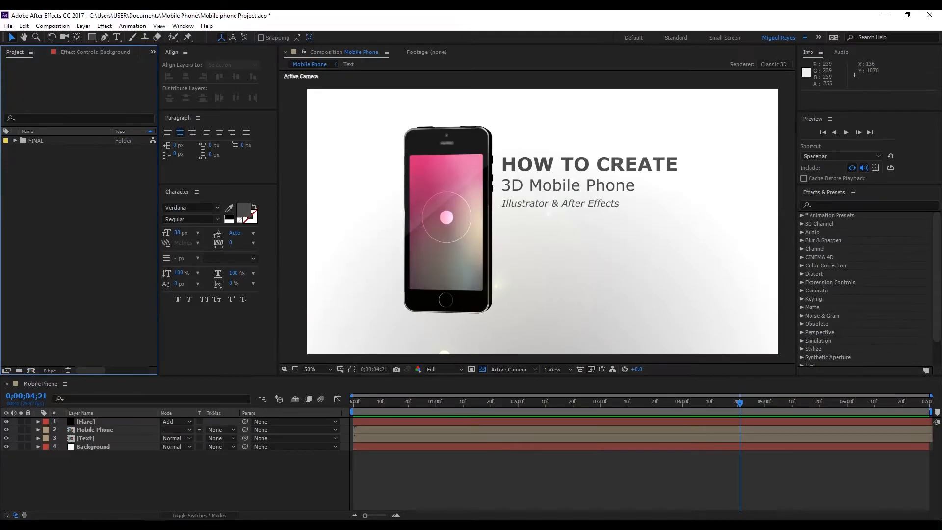
- Import the 3D Mobile Phone Illustrator file as a composition with footage dimensions set to Layer Size
right_click(105, 252)
mouse_move(177, 303)
left_click(254, 305)
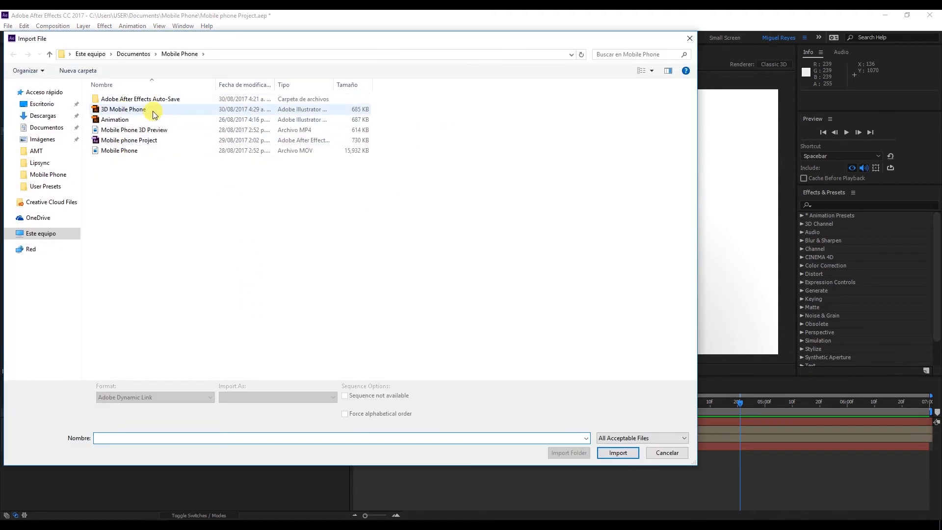
double_click(152, 112)
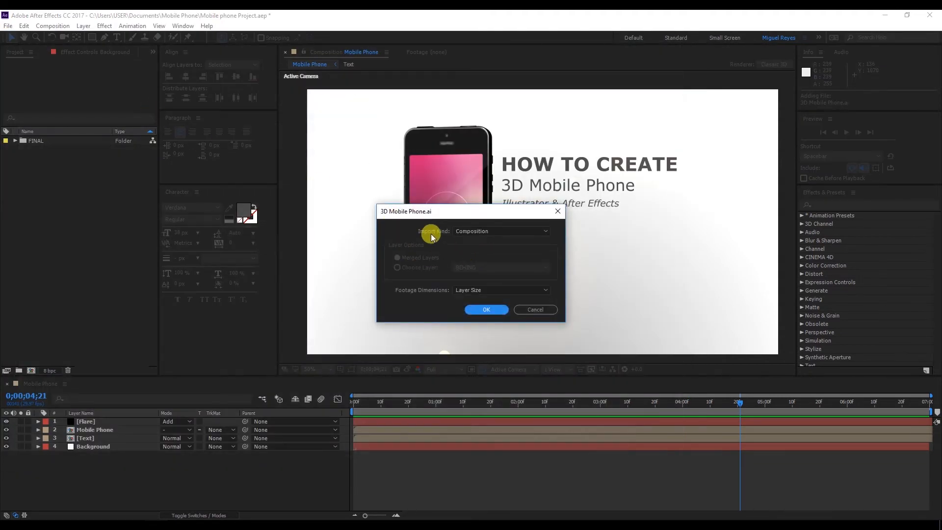
left_click(484, 234)
left_click(484, 249)
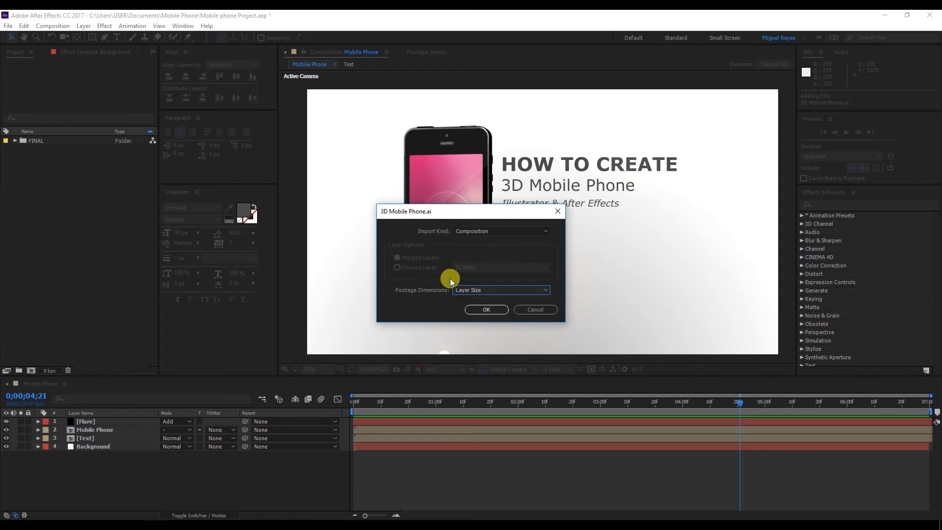
left_click(485, 289)
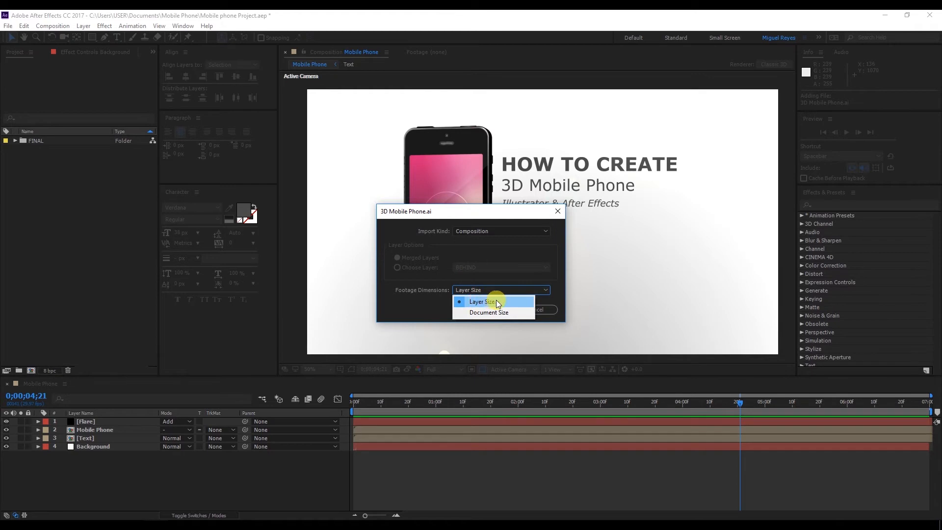
left_click(488, 310)
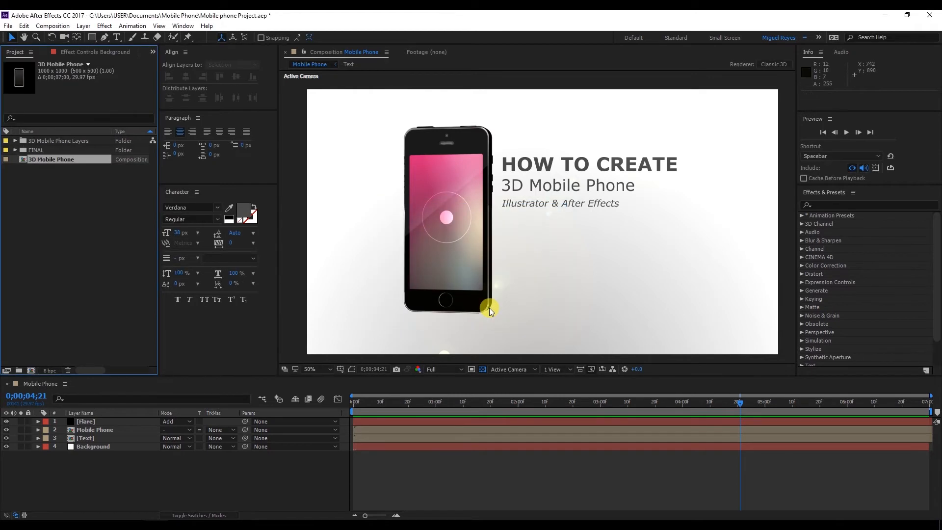
- Open the 3D Mobile Phone composition and display it in two side-by-side views, with the Top view at 50% magnification
double_click(80, 161)
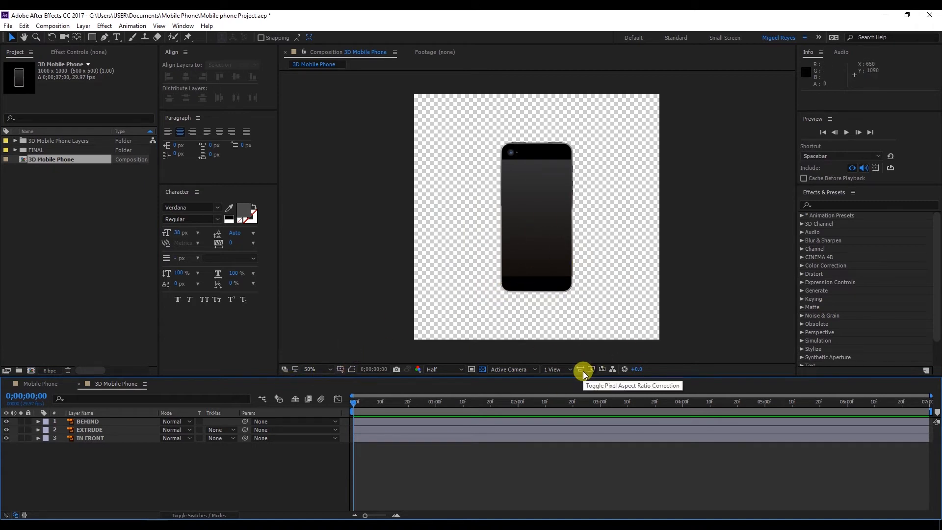
left_click(552, 368)
left_click(563, 392)
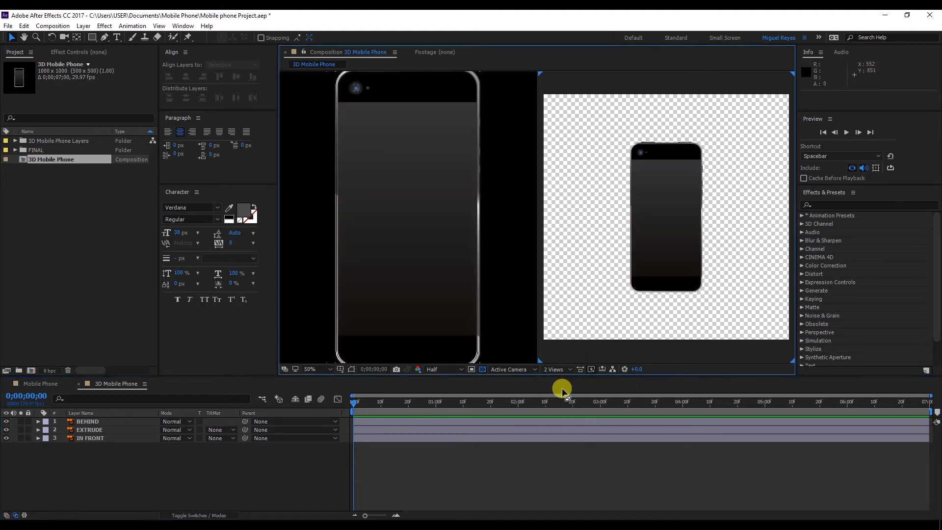
scroll(502, 252, "down", 1)
left_click(505, 145)
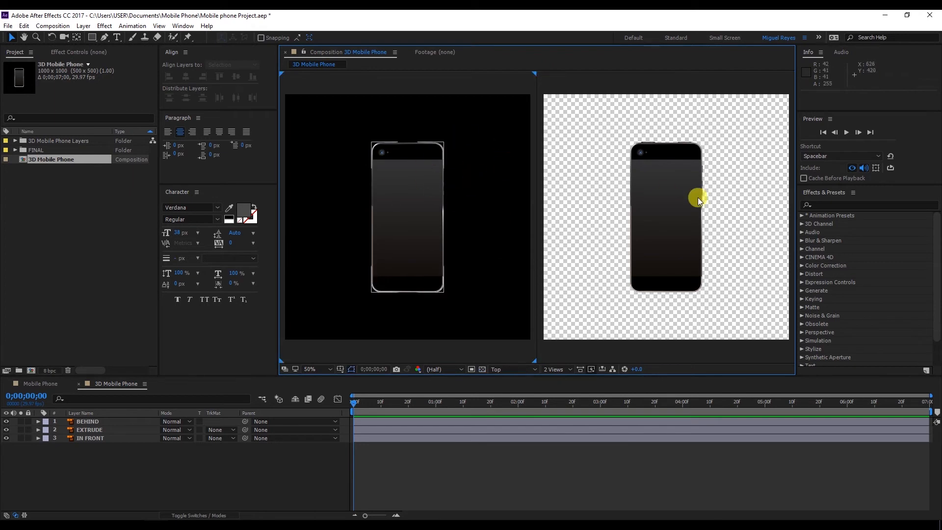
left_click(734, 177)
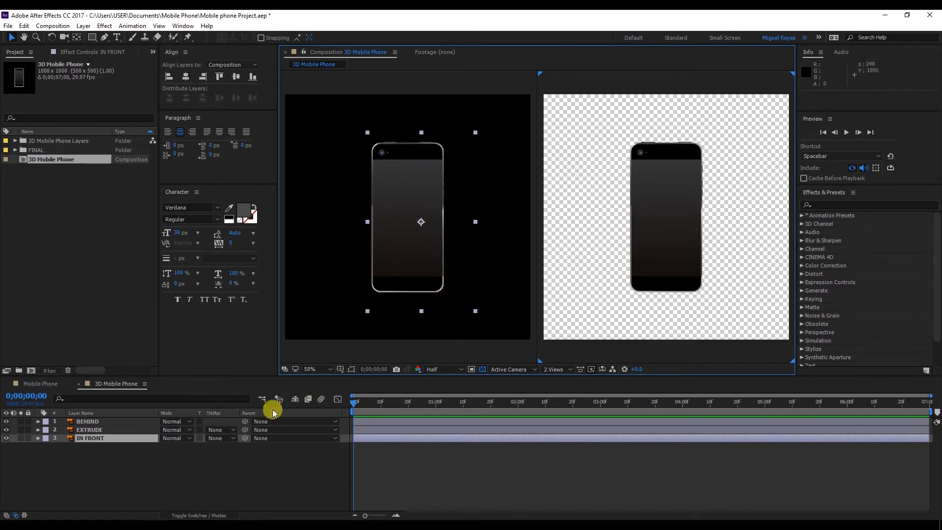
- Turn the BEHIND, EXTRUDE and IN FRONT layers into 3D layers
left_click(210, 515)
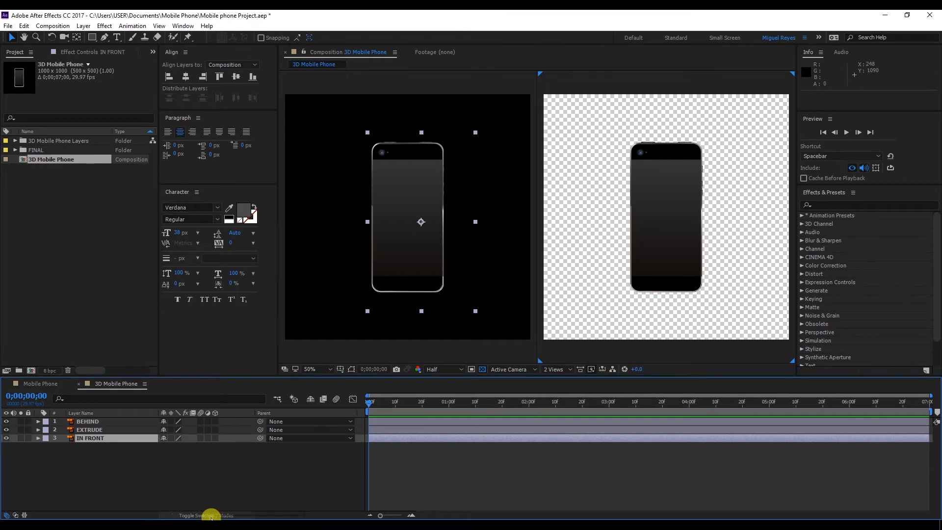
left_click(214, 422)
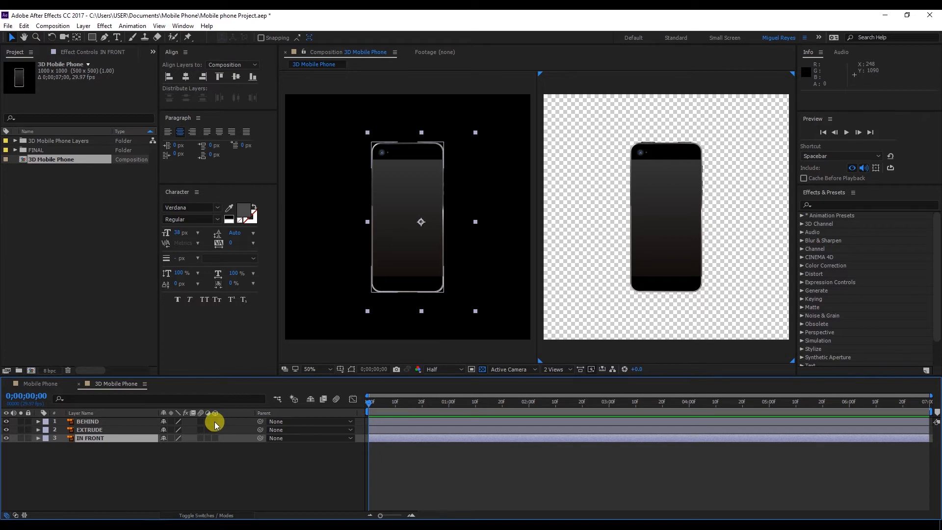
left_click(214, 430)
left_click(215, 438)
left_click(218, 468)
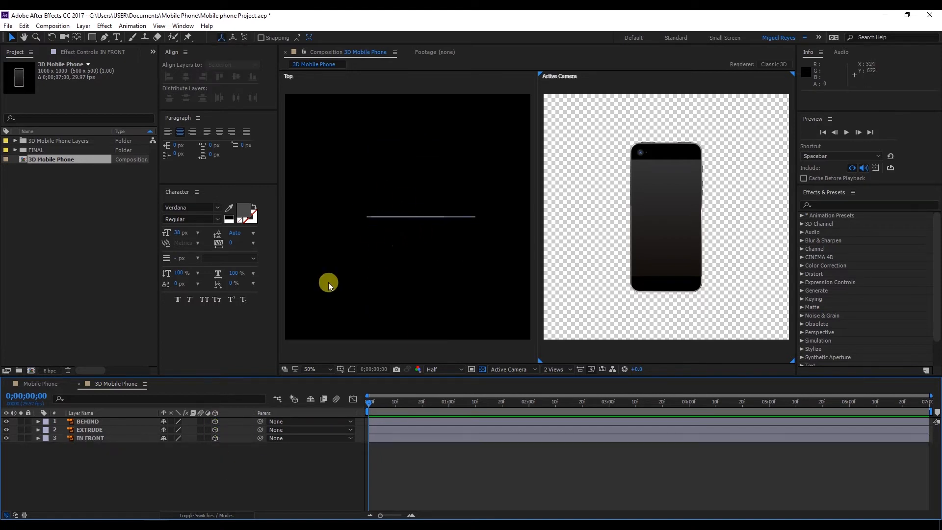
- Compare the widths of the phone layers in the Top view by isolating IN FRONT and BEHIND, leaving all layers visible
left_click(103, 438)
scroll(466, 233, "up", 2)
left_click(474, 238)
left_click_drag(473, 238, 441, 241)
left_click(424, 211)
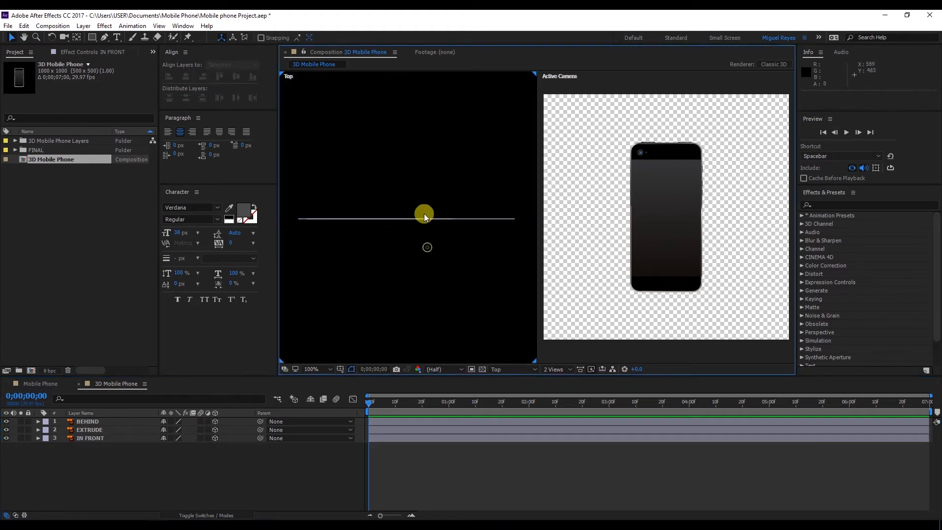
left_click(6, 421)
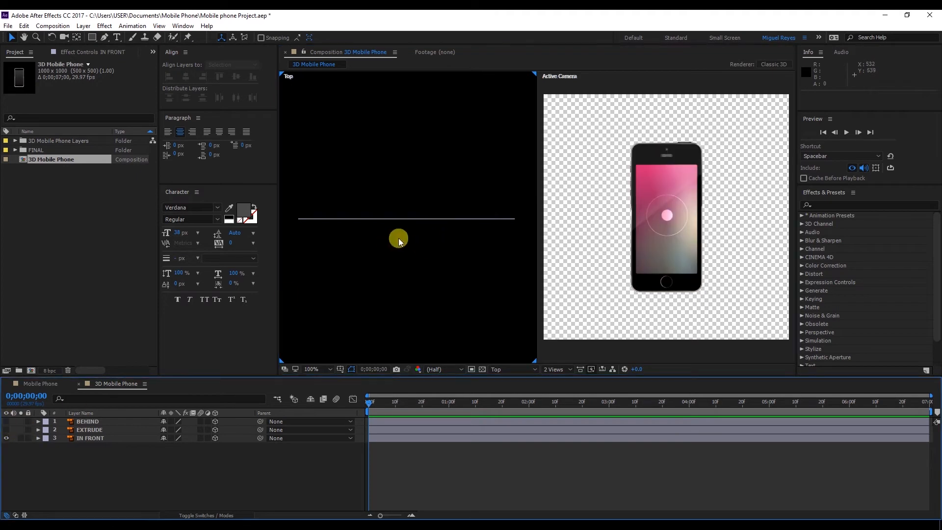
left_click(6, 438)
left_click(6, 421)
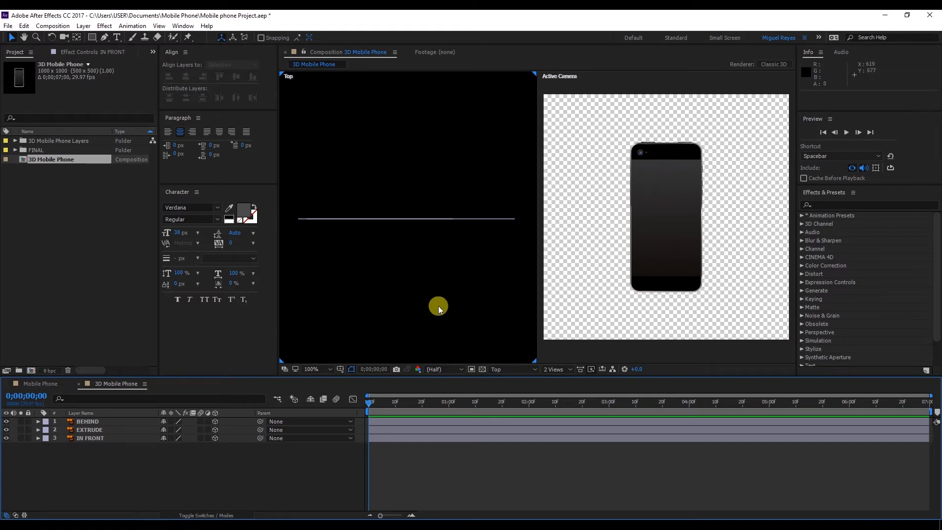
left_click(240, 469)
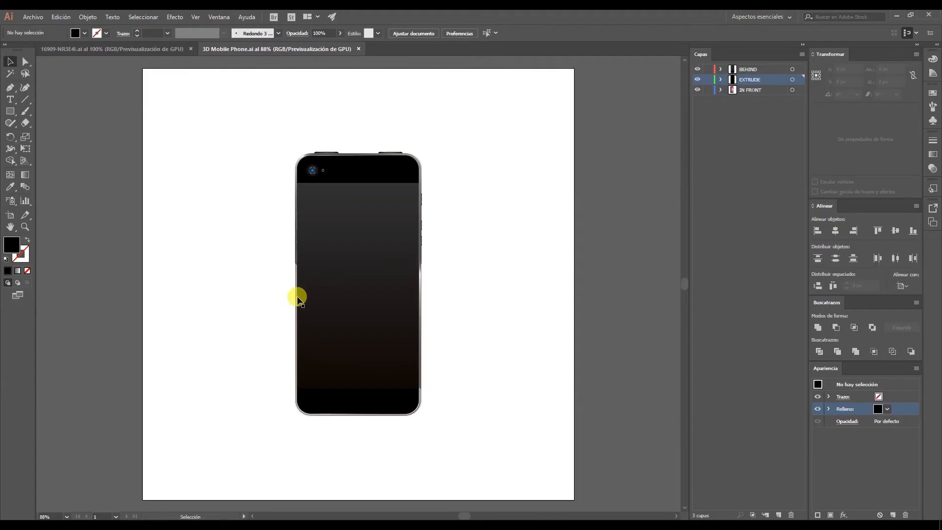
- Switch to Illustrator and examine the phone artwork's extents, isolating the IN FRONT layer and checking its paths in outline mode
left_click_drag(271, 131, 460, 443)
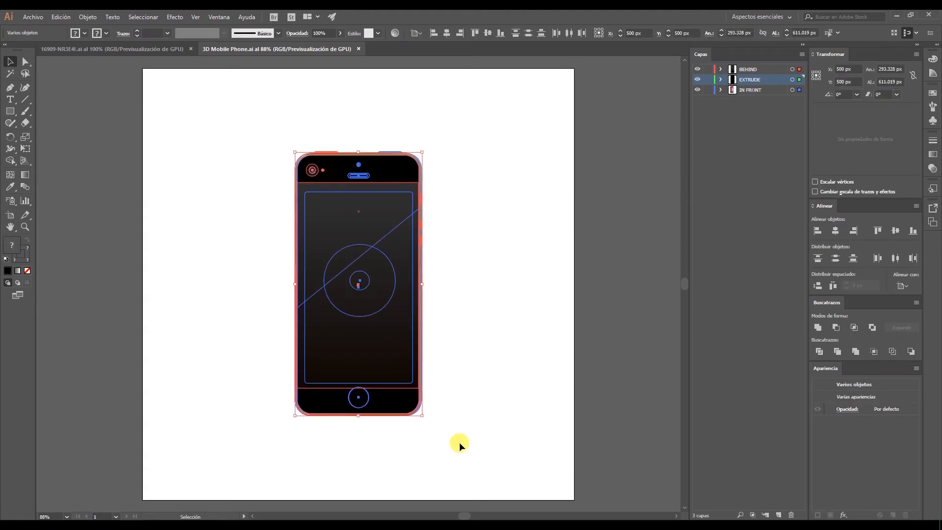
left_click(484, 392)
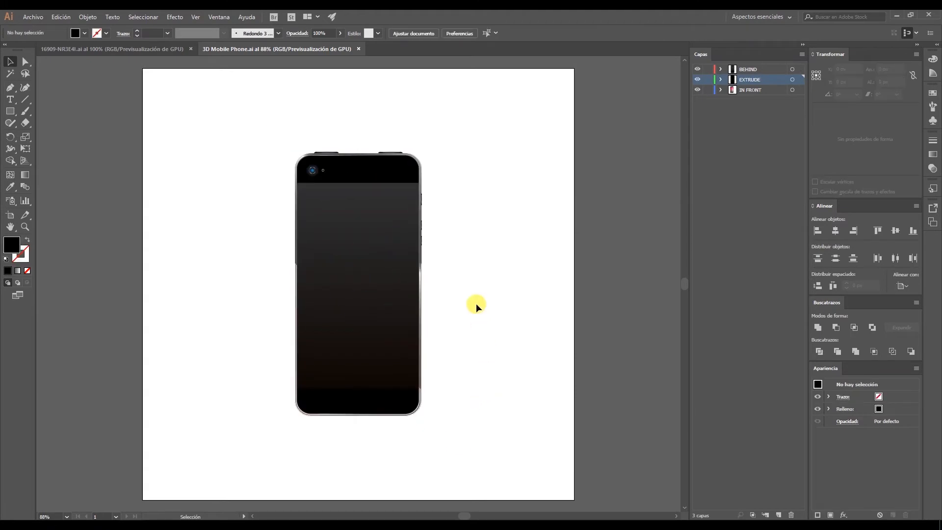
left_click(698, 80)
left_click(697, 69)
left_click(745, 89)
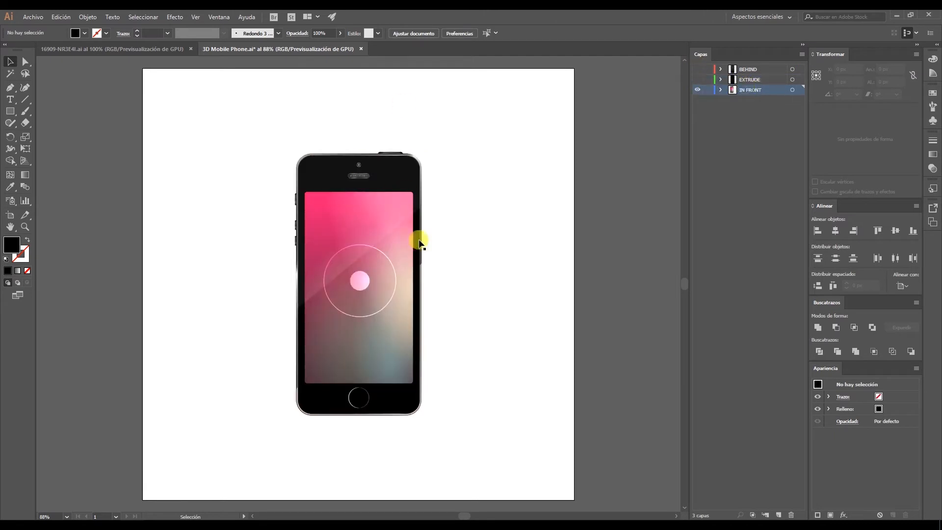
key("ctrl+y")
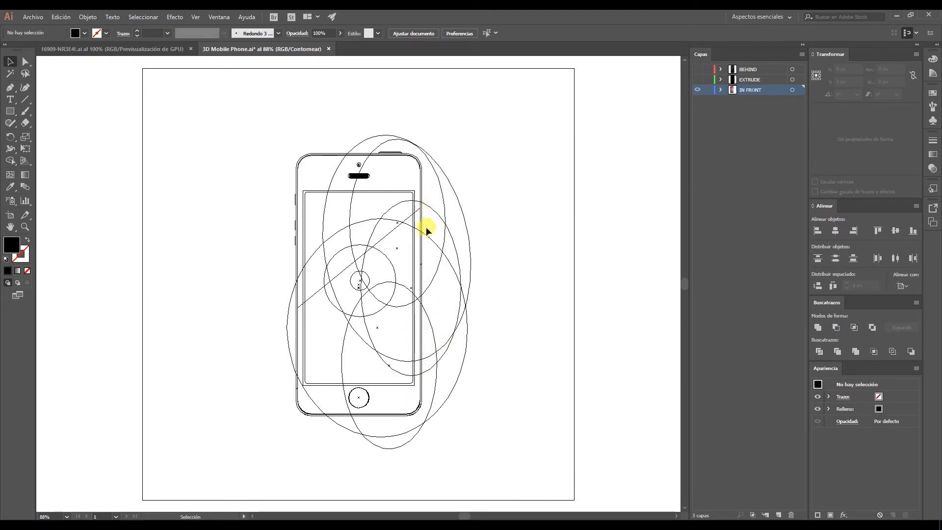
key("ctrl+y")
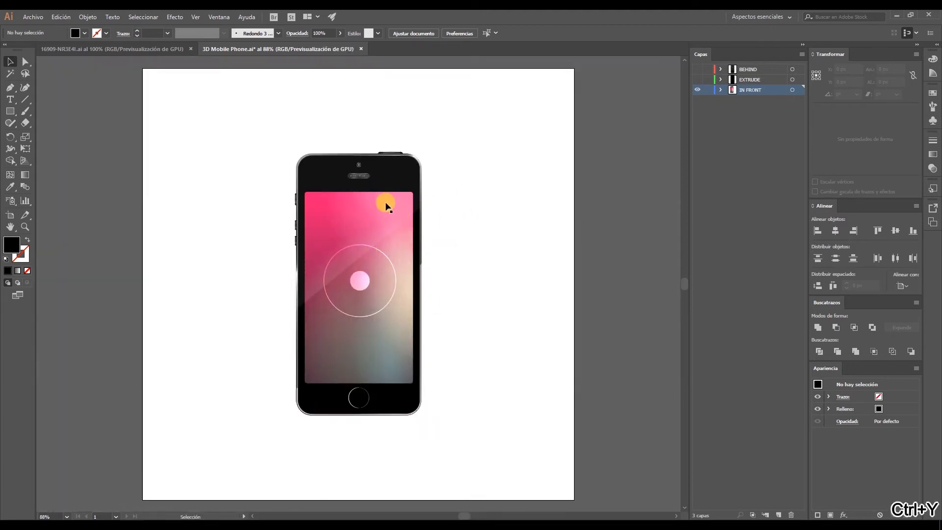
key("ctrl+y")
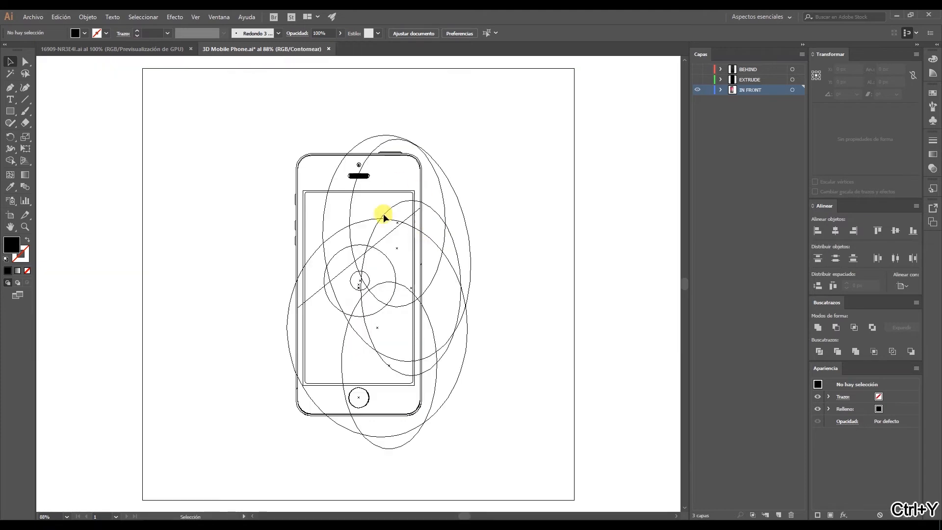
key("ctrl+y")
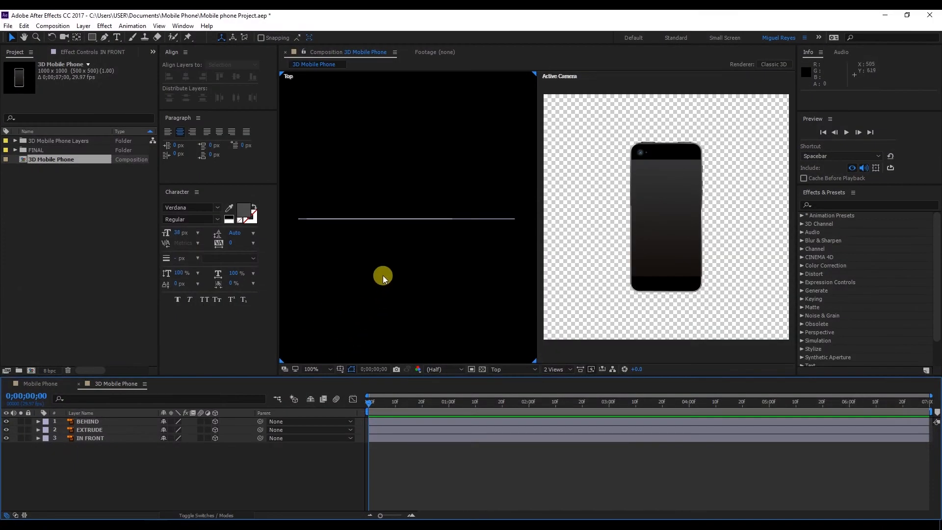
- Back in After Effects, move the IN FRONT layer forward to Z -2 and the BEHIND layer back to Z 33
left_click(121, 438)
left_click(136, 490)
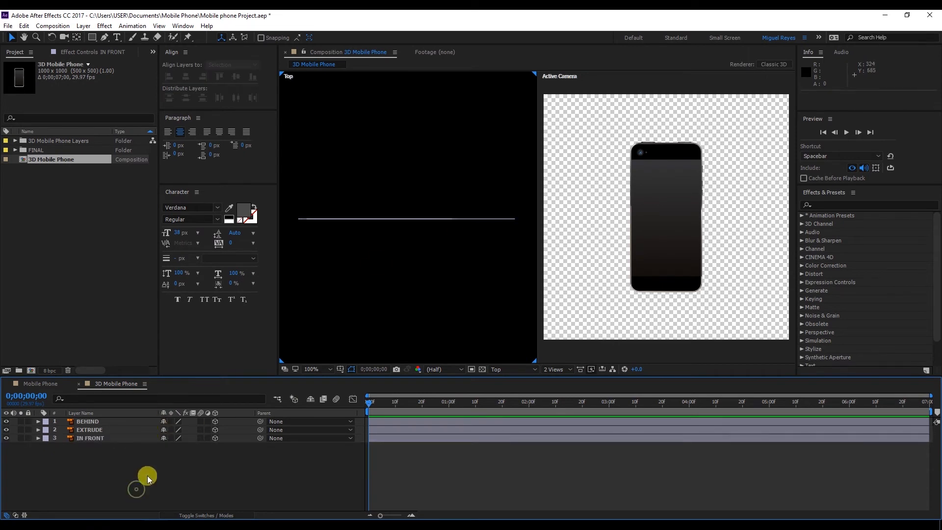
left_click(118, 437)
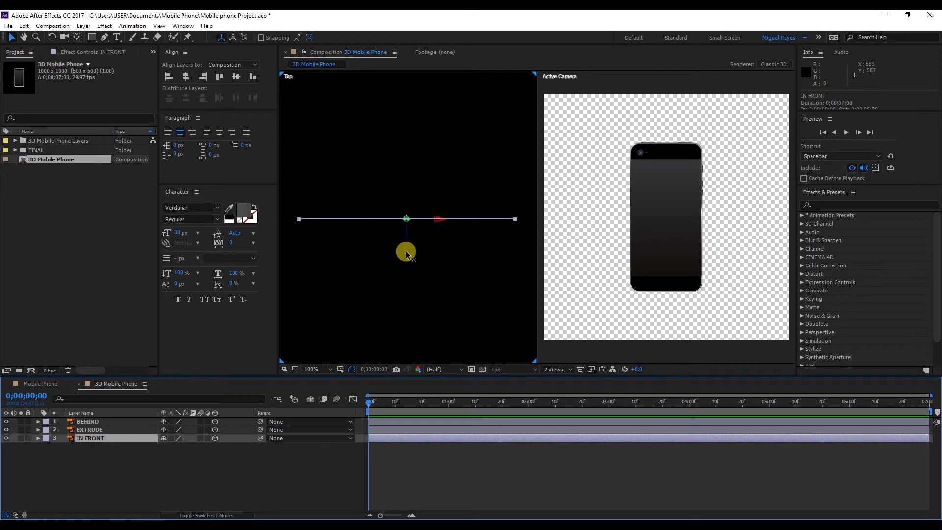
left_click_drag(407, 252, 407, 254)
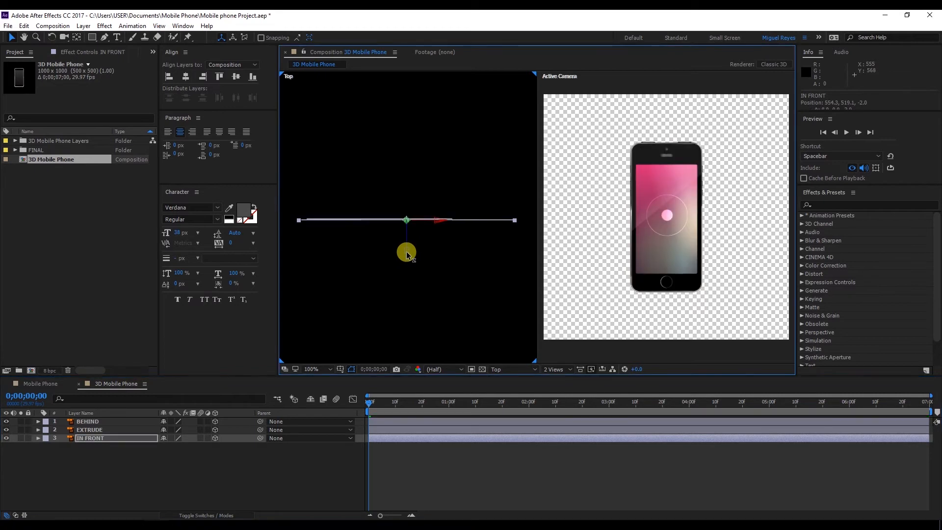
left_click(110, 421)
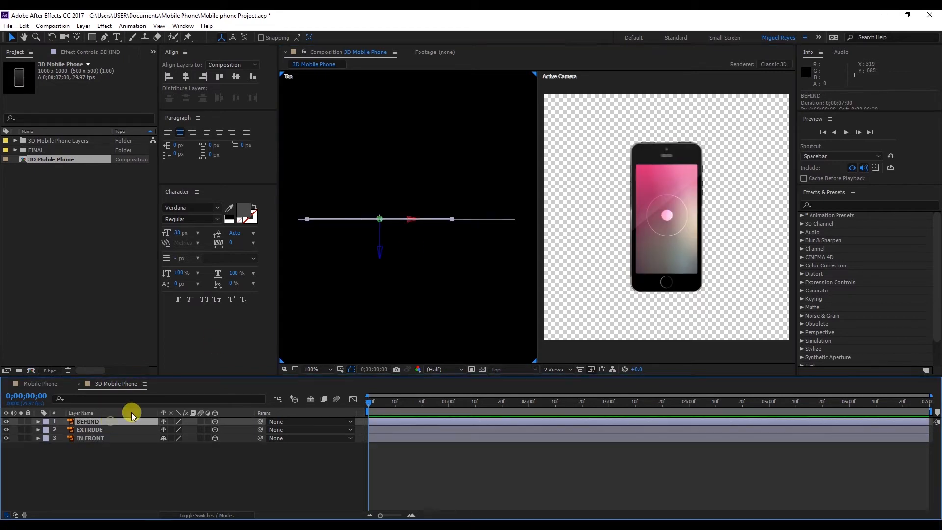
left_click_drag(379, 253, 380, 232)
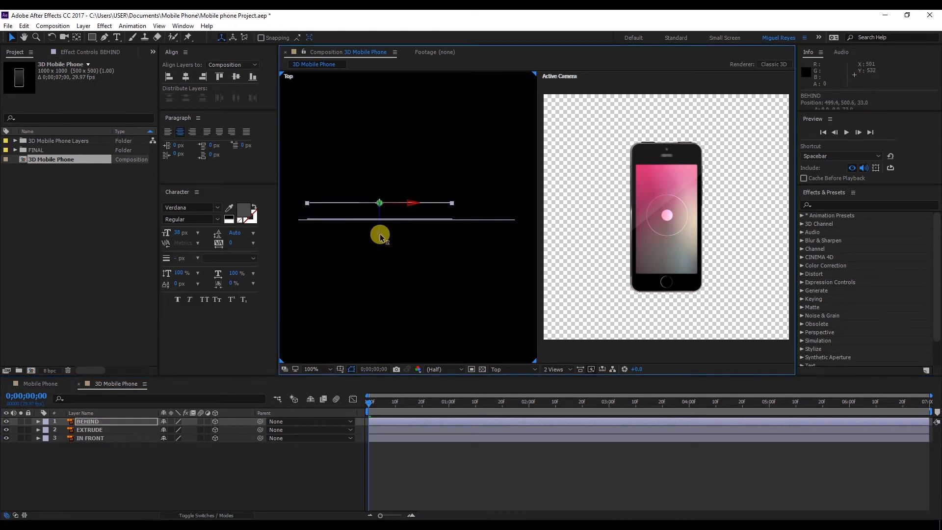
- Add a two-node camera named Camera 1 to the composition with the Custom preset and 67.20 mm focal length
right_click(175, 450)
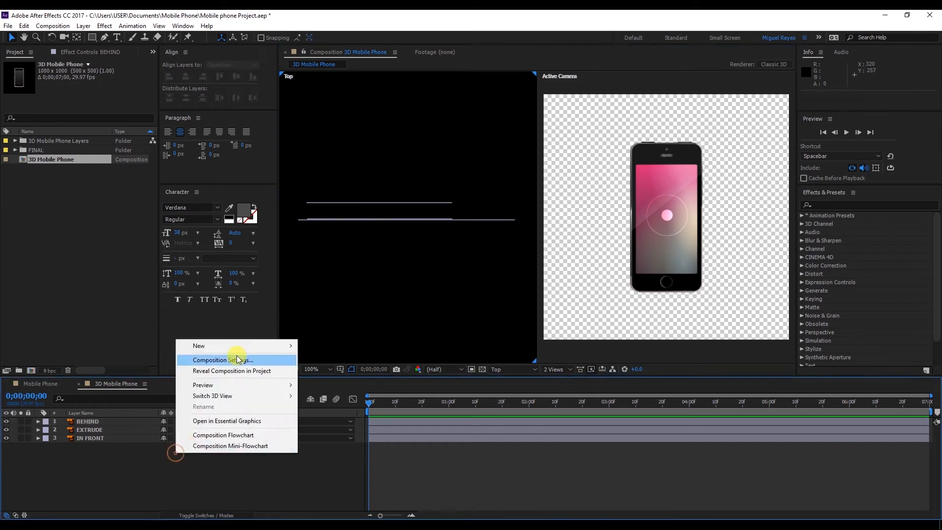
mouse_move(271, 349)
left_click(318, 392)
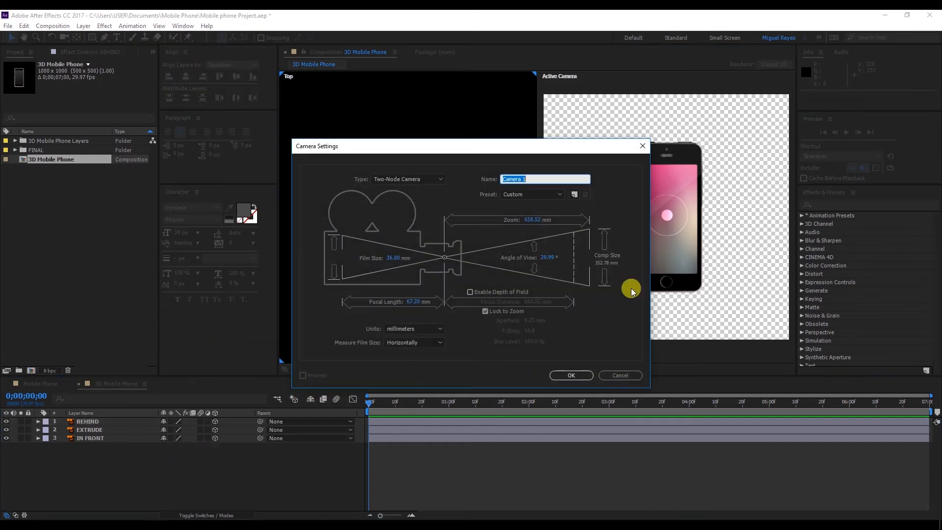
left_click(560, 376)
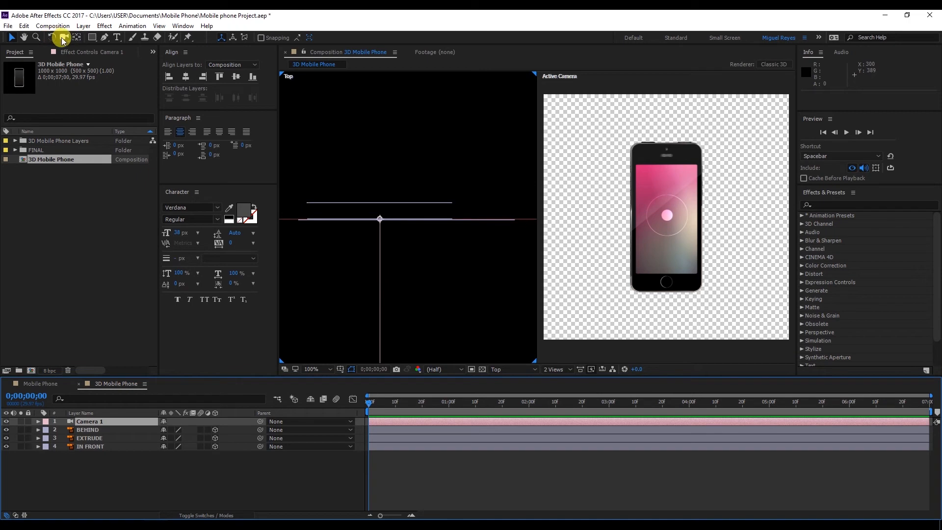
- Orbit Camera 1 around the phone to an angled side view and enlarge the phone in the Active Camera view
left_click(60, 38)
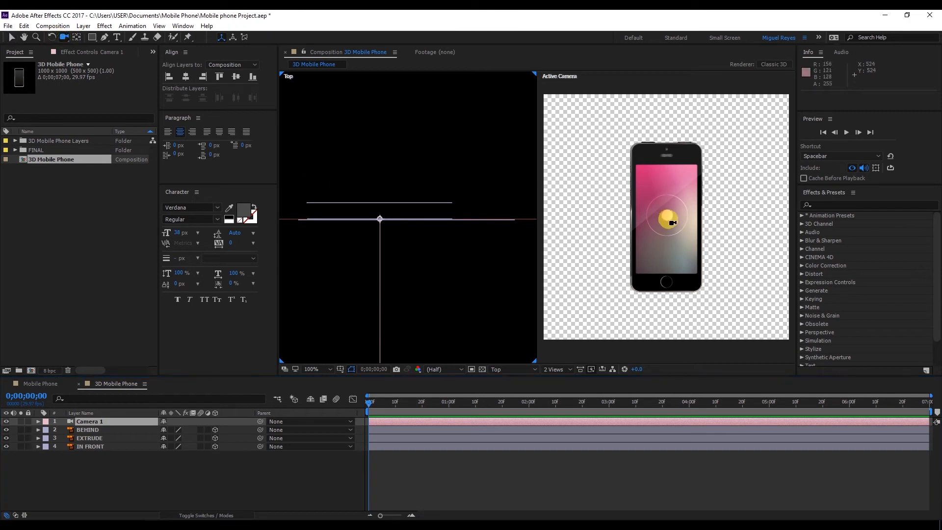
left_click_drag(677, 225, 715, 219)
scroll(686, 184, "up", 2)
left_click_drag(686, 185, 666, 163)
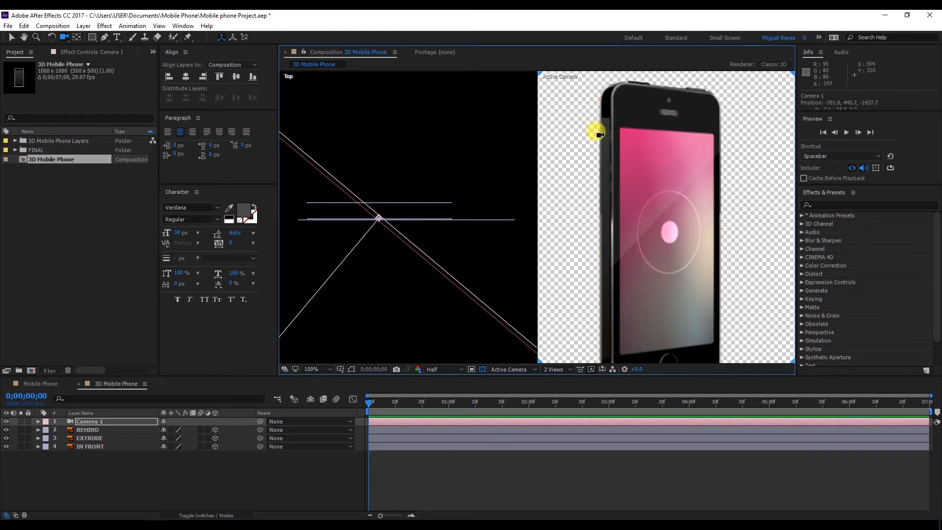
- Set the preview resolution to Full and readjust Camera 1's angle to show the gaps between the phone layers
left_click(437, 371)
left_click(444, 396)
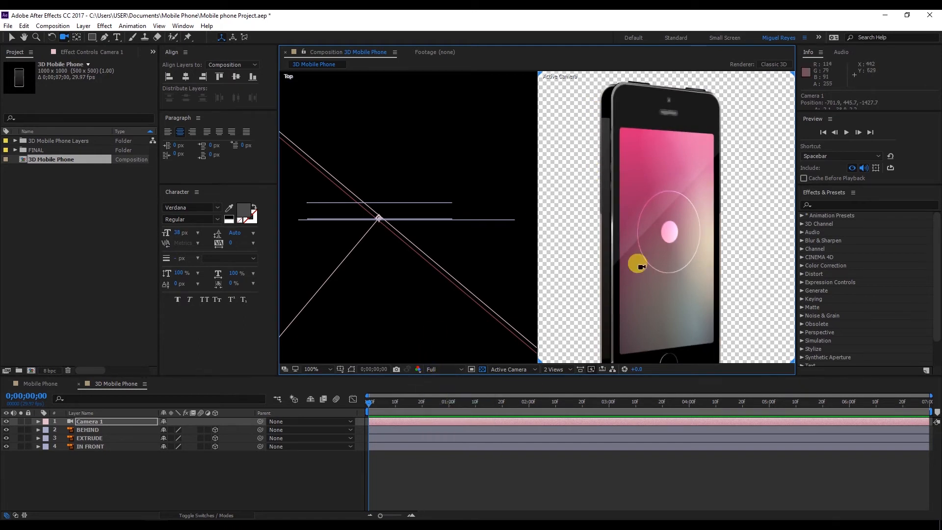
left_click_drag(652, 234, 624, 143)
scroll(622, 165, "down", 2)
scroll(643, 173, "up", 1)
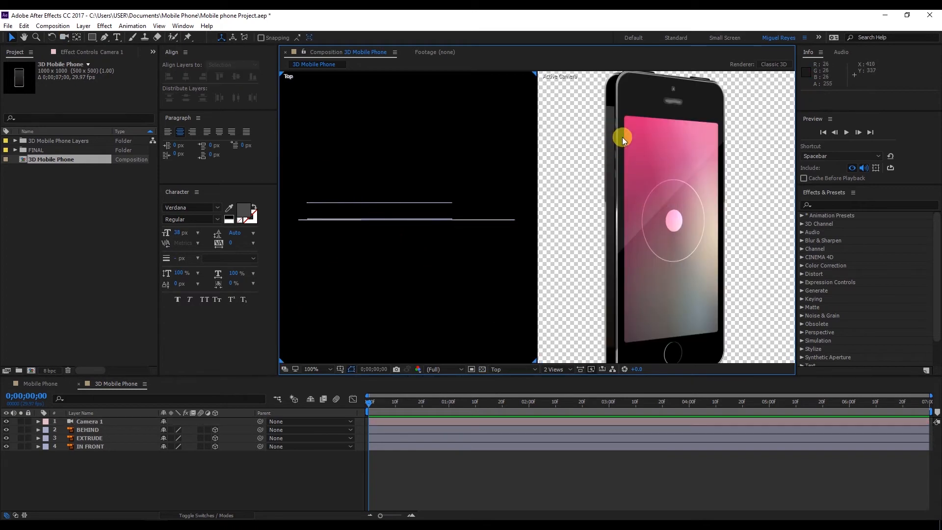
- Reposition the BEHIND layer along the depth axis, settling it at Z 36
left_click(103, 429)
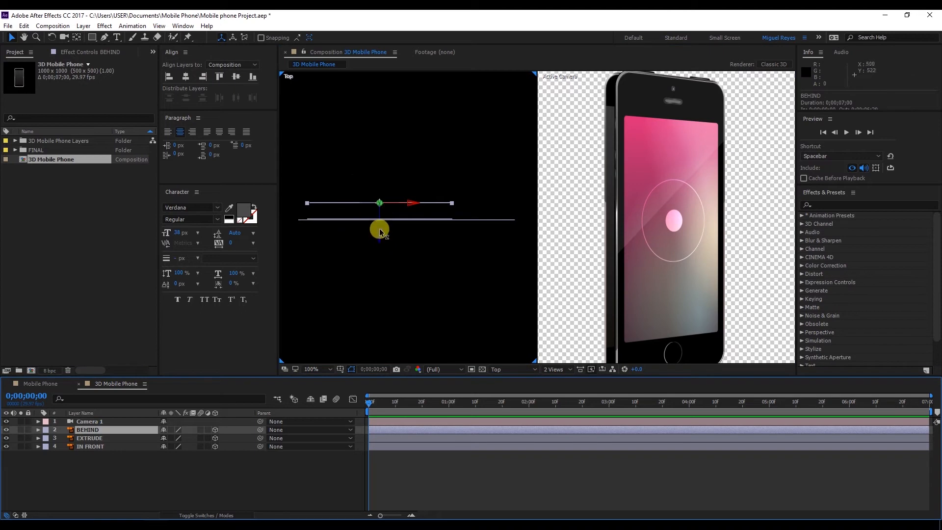
left_click_drag(381, 234, 381, 220)
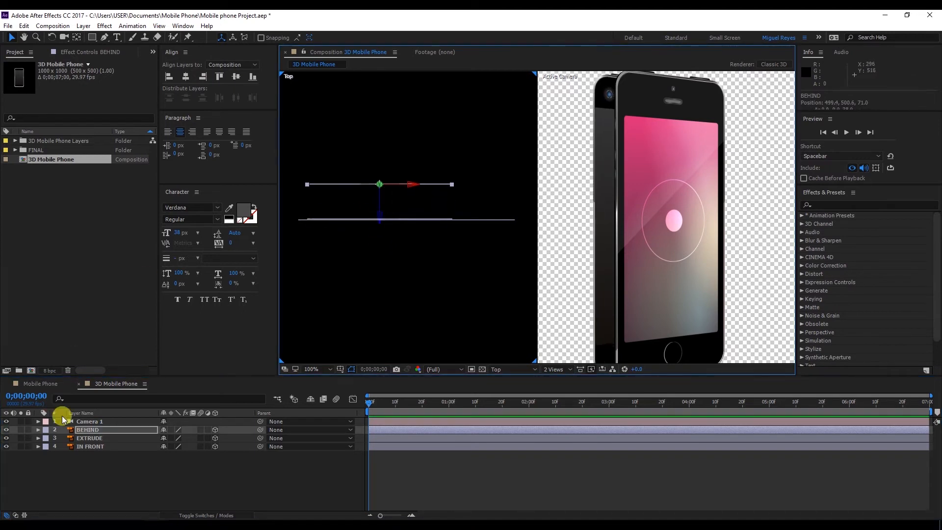
left_click(84, 439)
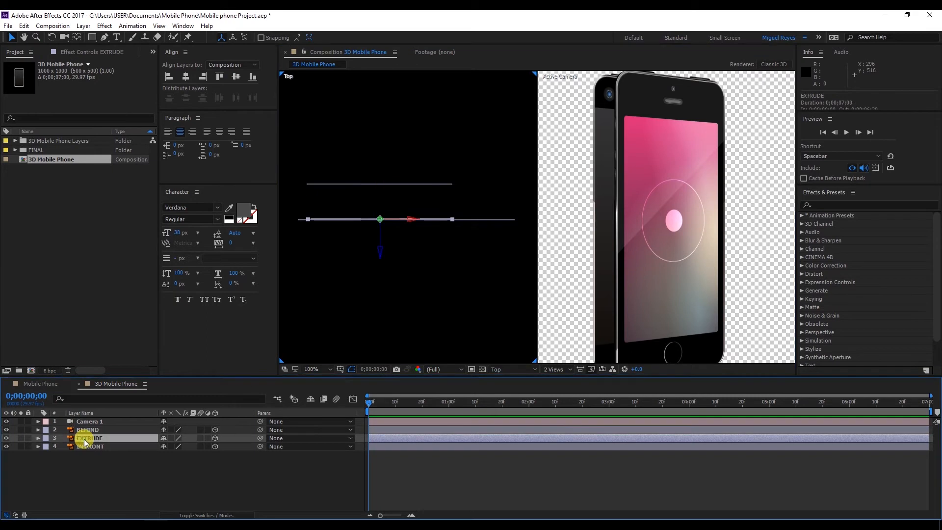
left_click(366, 186)
left_click_drag(375, 218, 378, 236)
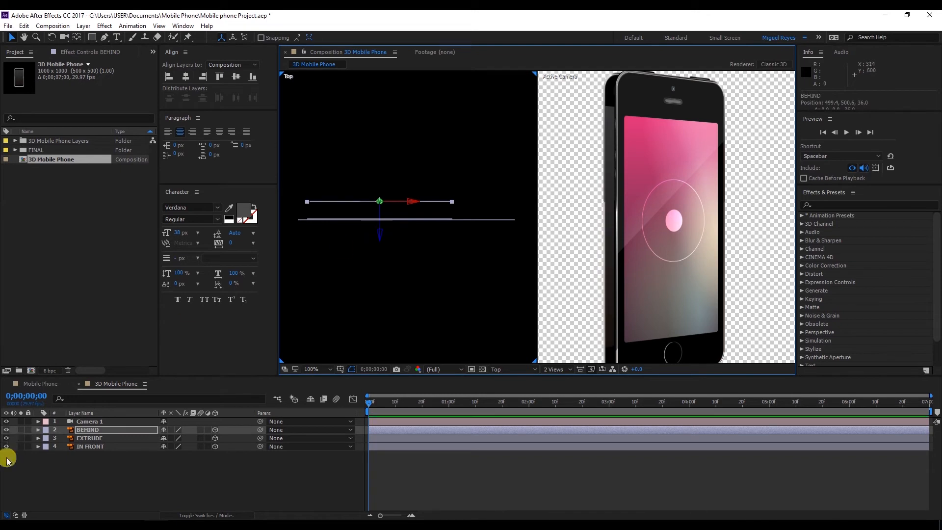
- Duplicate the EXTRUDE layer repeatedly up to EXTRUDE 19, stepping the copies back to Z 34.5 to fill the phone's thickness
left_click(96, 437)
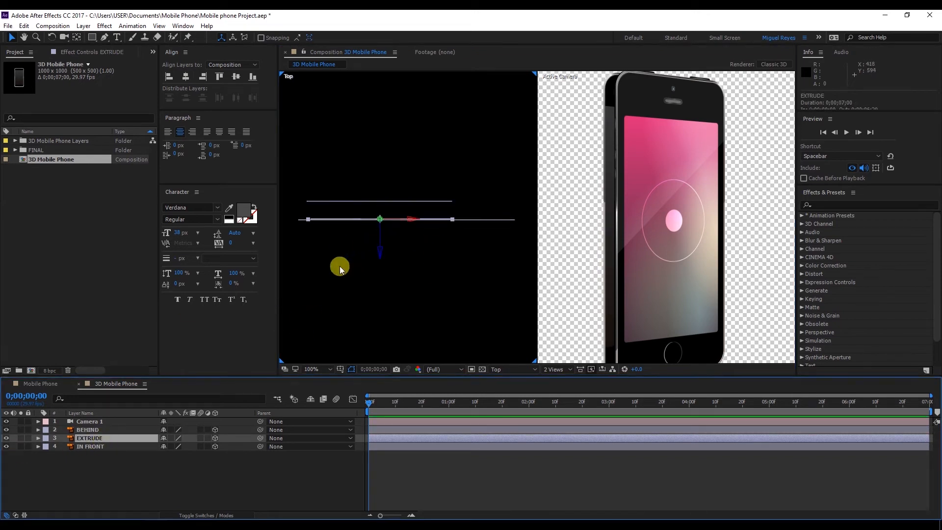
key("ctrl+d")
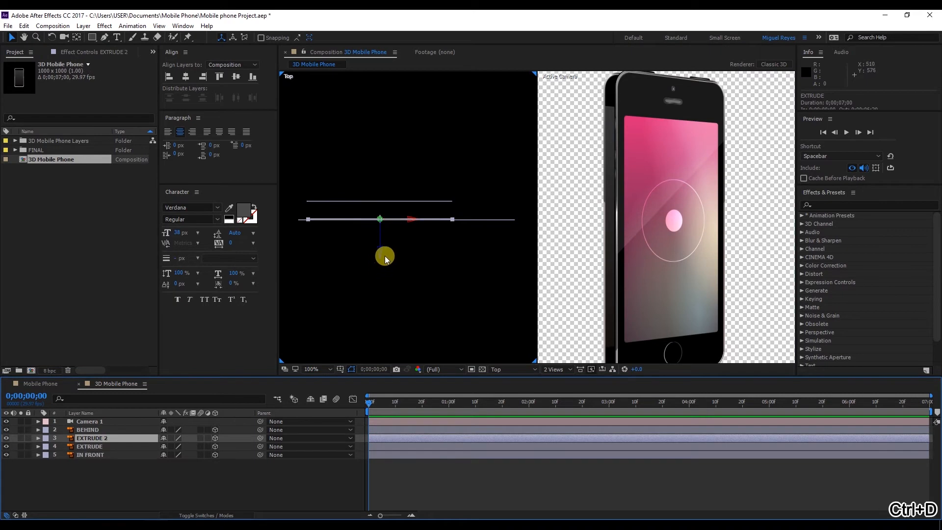
key("period")
left_click_drag(393, 255, 489, 239)
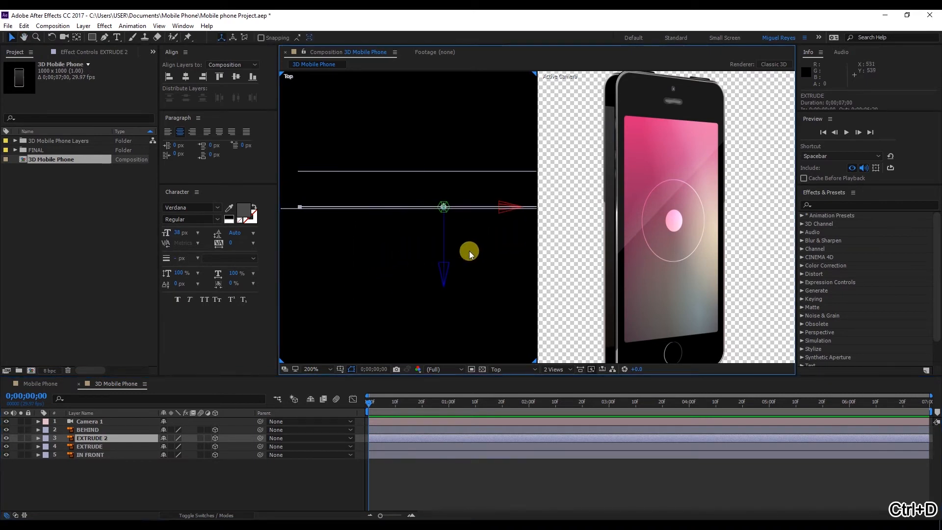
left_click_drag(446, 270, 443, 230)
key("ctrl+d")
key("ctrl+d")
key("ctrl+d")
key("ctrl+d")
key("ctrl+d")
key("ctrl+d")
key("ctrl+d")
key("ctrl+d")
key("ctrl+d")
key("ctrl+d")
key("ctrl+d")
key("ctrl+d")
- Switch the composition to a single Active Camera view showing the whole frame at 50% magnification
left_click(749, 175)
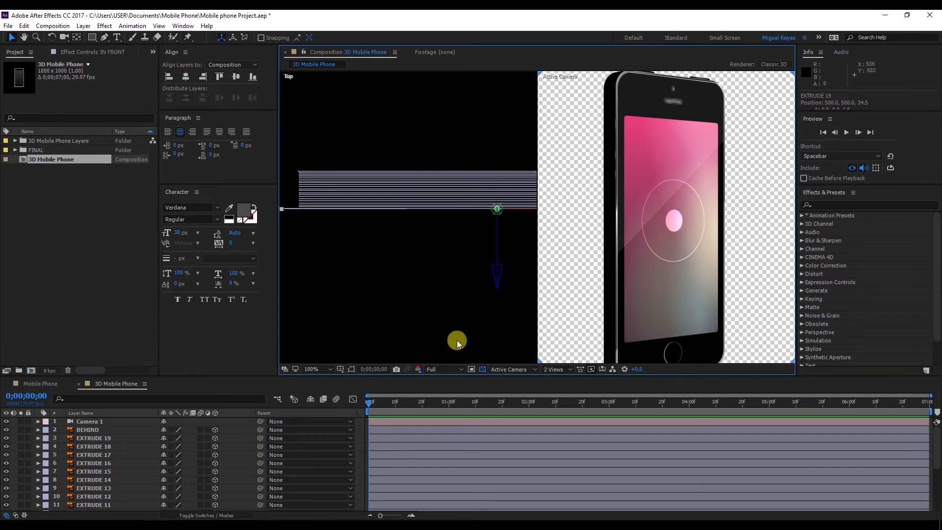
left_click(552, 369)
left_click(559, 378)
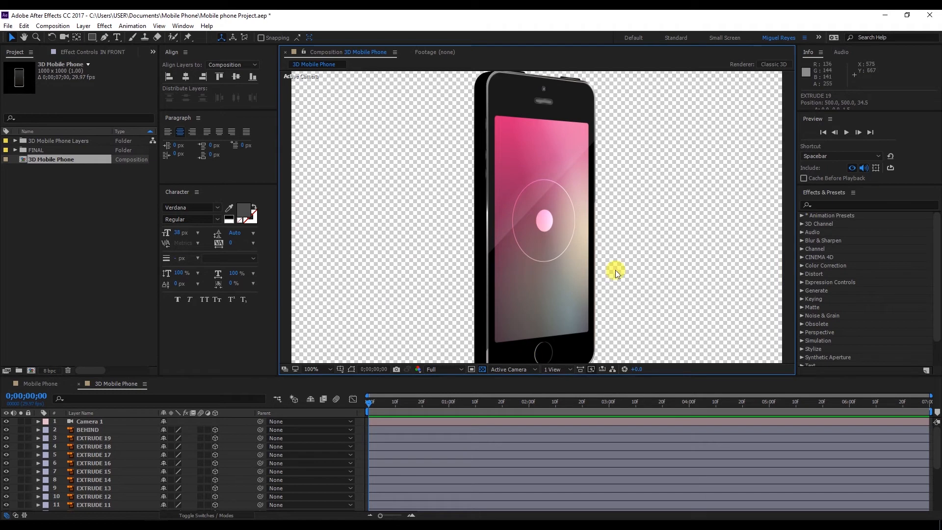
key("comma")
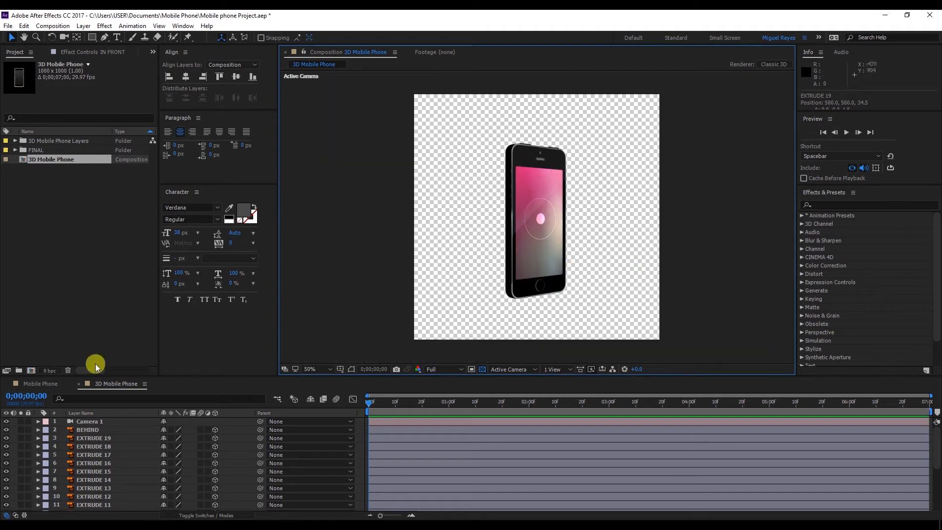
- Orbit Camera 1 to inspect the phone's opposite side, and delete Camera 1 from the composition
left_click(104, 421)
left_click(64, 37)
left_click_drag(528, 209, 595, 193)
left_click_drag(561, 229, 590, 186)
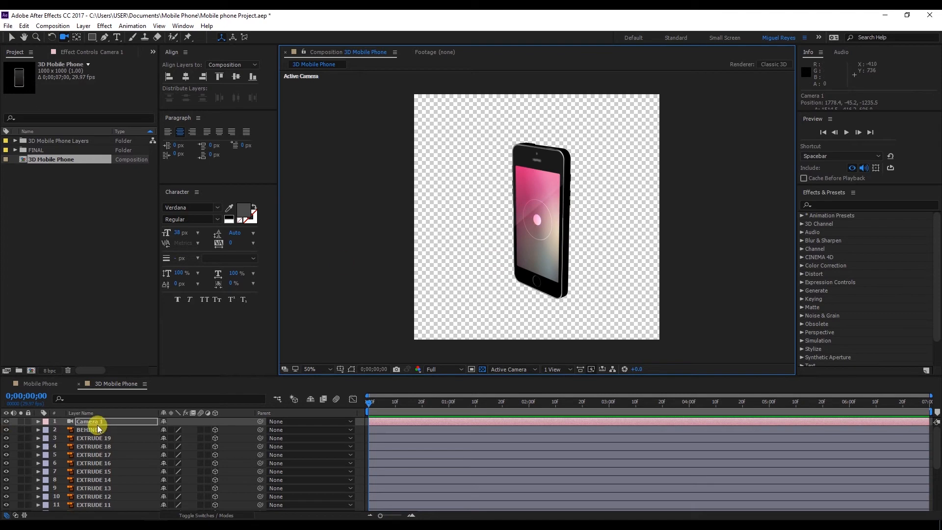
key("Delete")
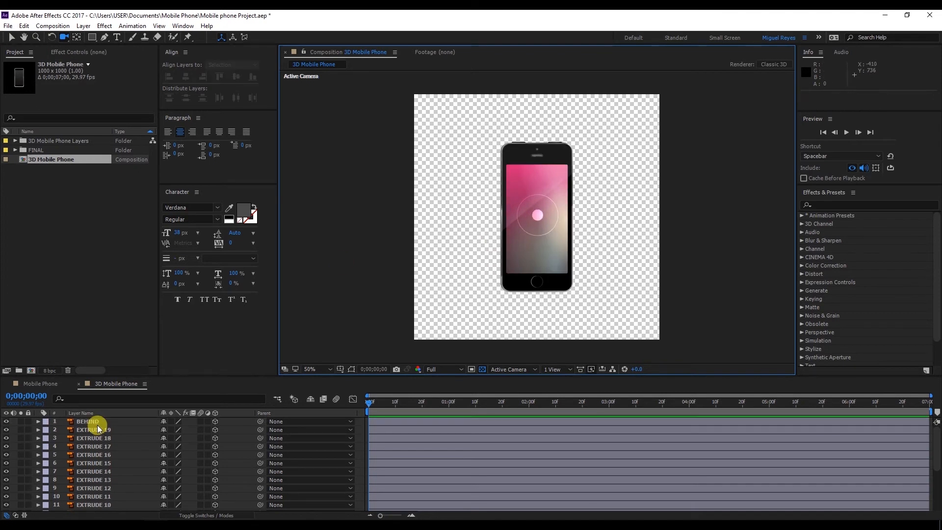
- Create a composition named Animation at 1920 x 1080 px, 29.97 fps, with a duration of 0;00;07;00
right_click(77, 216)
left_click(90, 220)
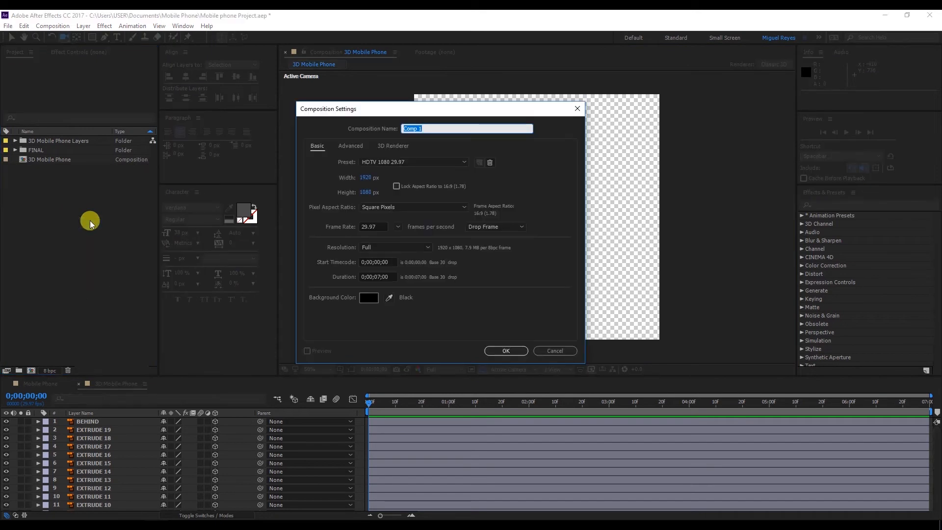
type("Animat")
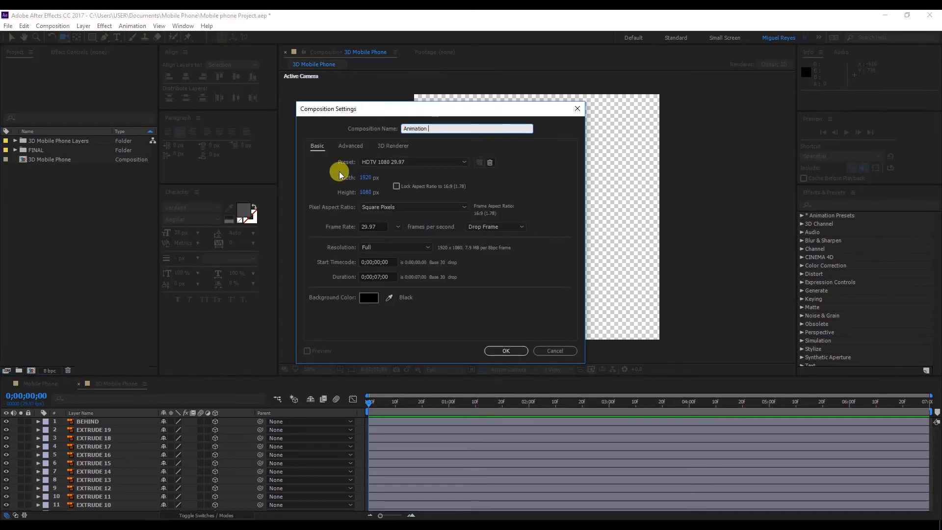
type("ion")
left_click(366, 179)
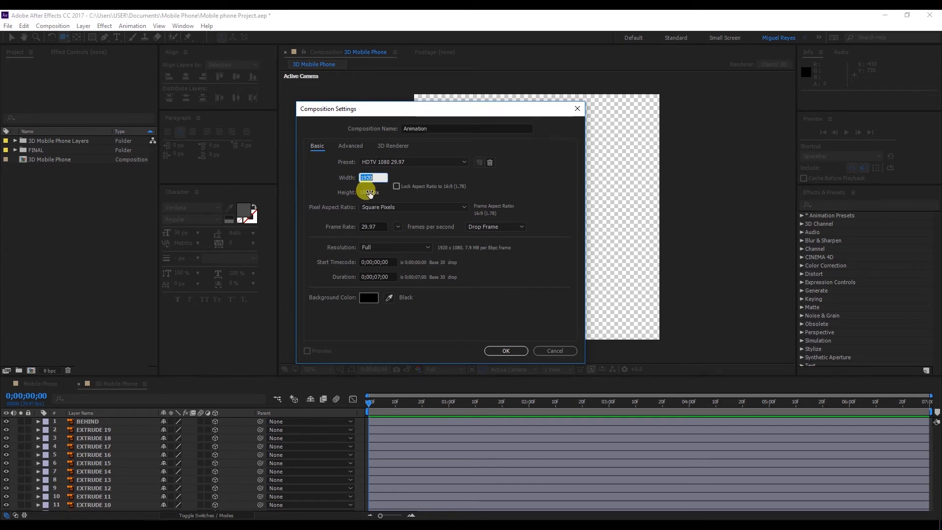
left_click(379, 276)
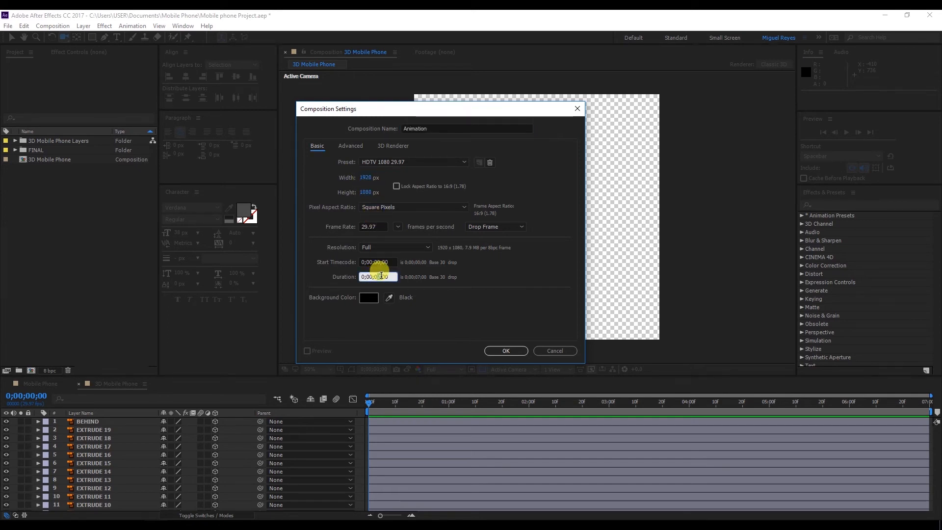
left_click(375, 225)
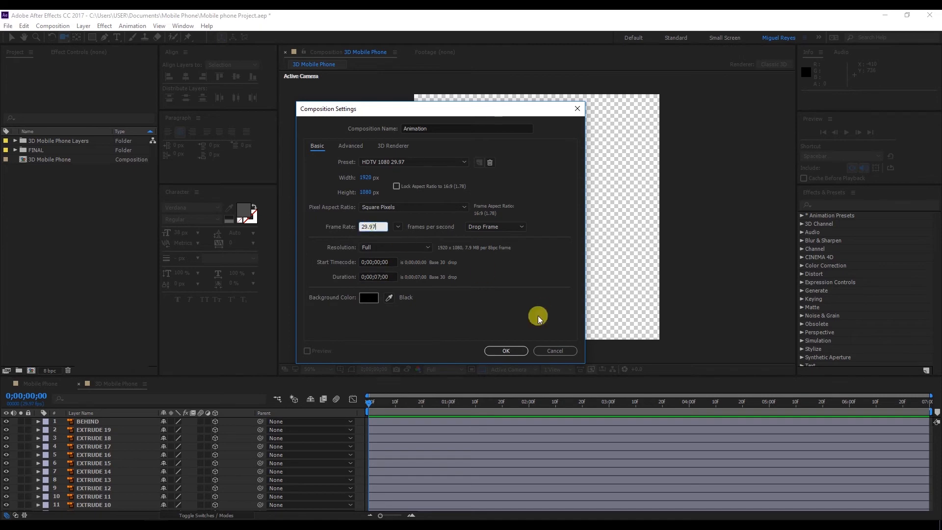
left_click(506, 351)
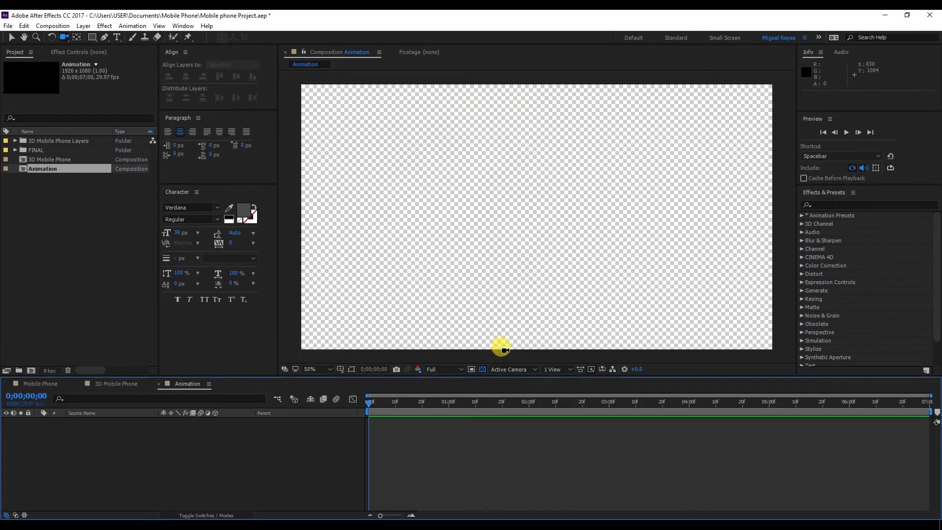
- Add a black 1920 x 1080 px solid named Background to the Animation composition
right_click(140, 442)
mouse_move(214, 335)
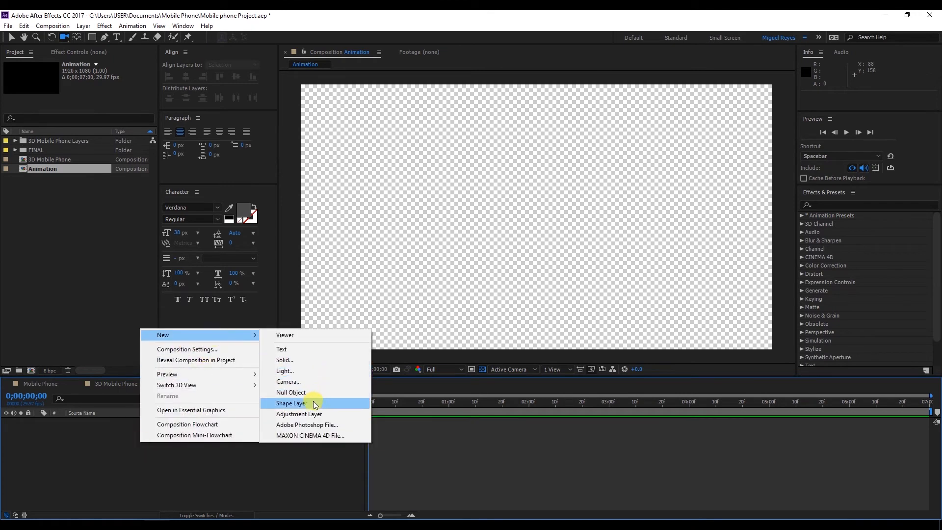
left_click(311, 360)
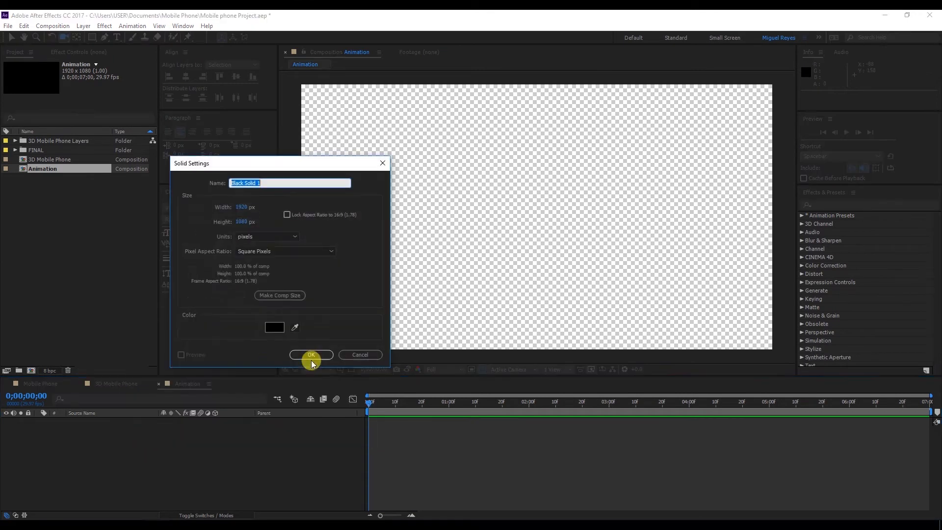
left_click(310, 357)
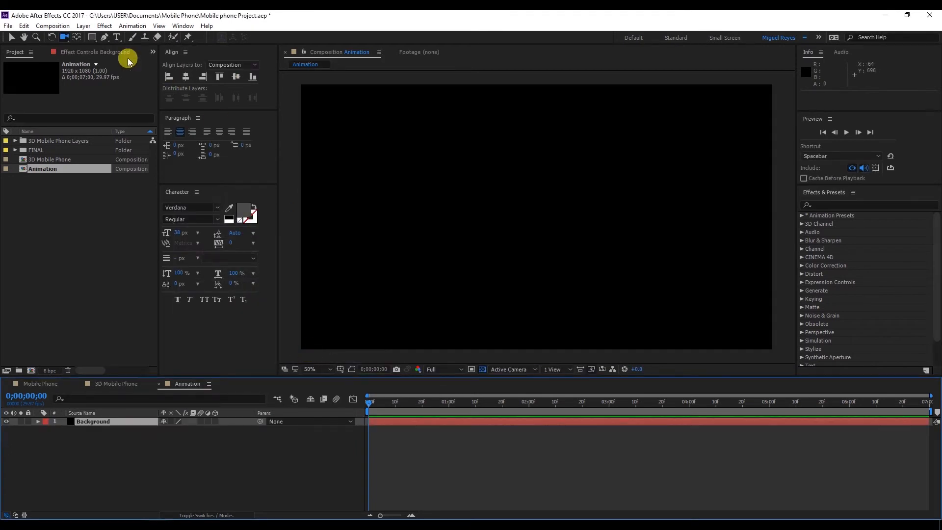
- Apply the Gradient Ramp effect to the Background layer and set its start color to grey 9D9D9D
left_click(106, 27)
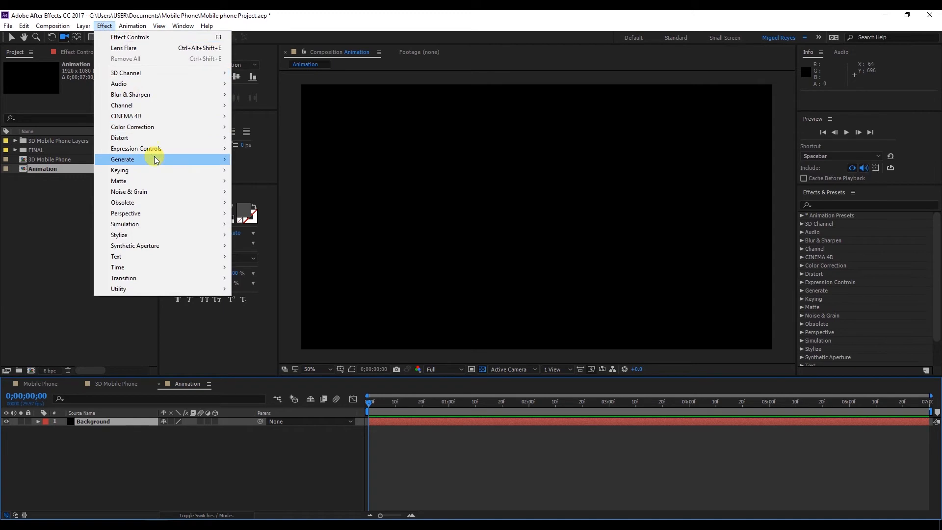
mouse_move(153, 159)
left_click(272, 342)
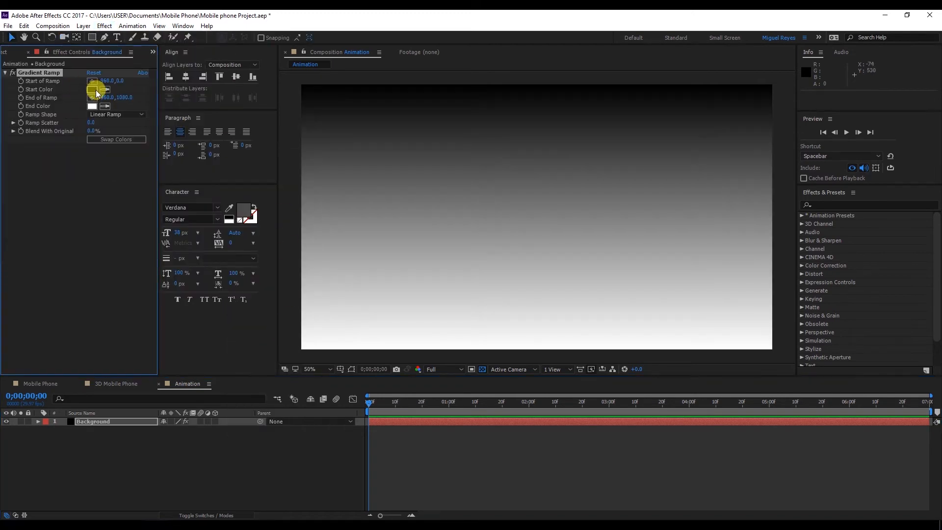
key("comma")
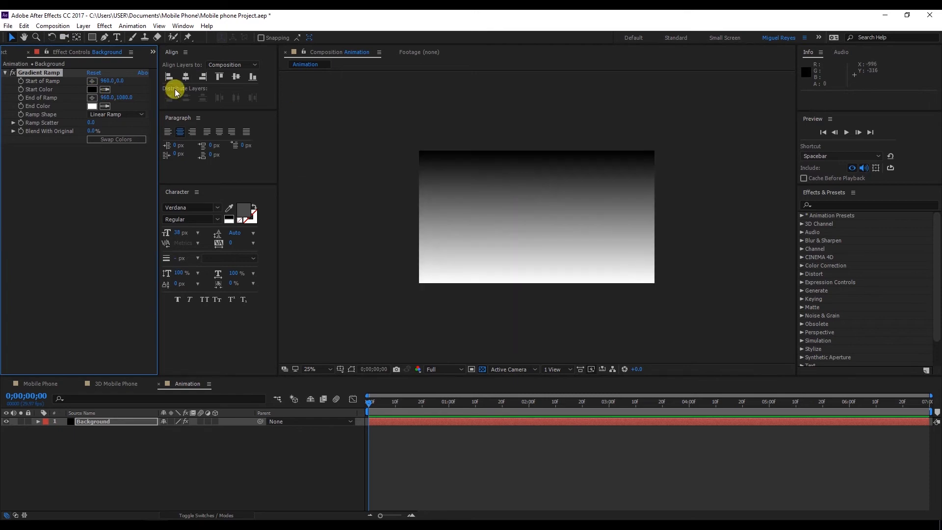
left_click(90, 91)
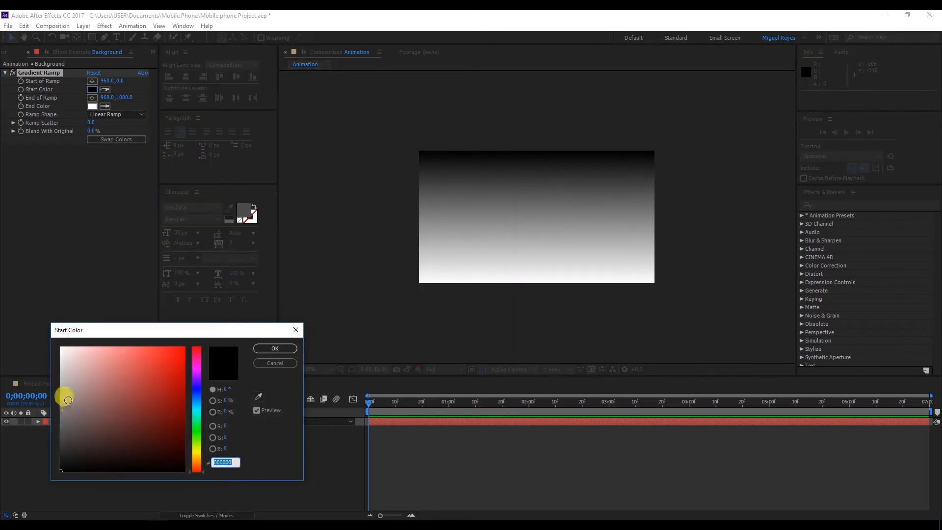
left_click(63, 396)
left_click_drag(63, 396, 58, 394)
left_click(267, 364)
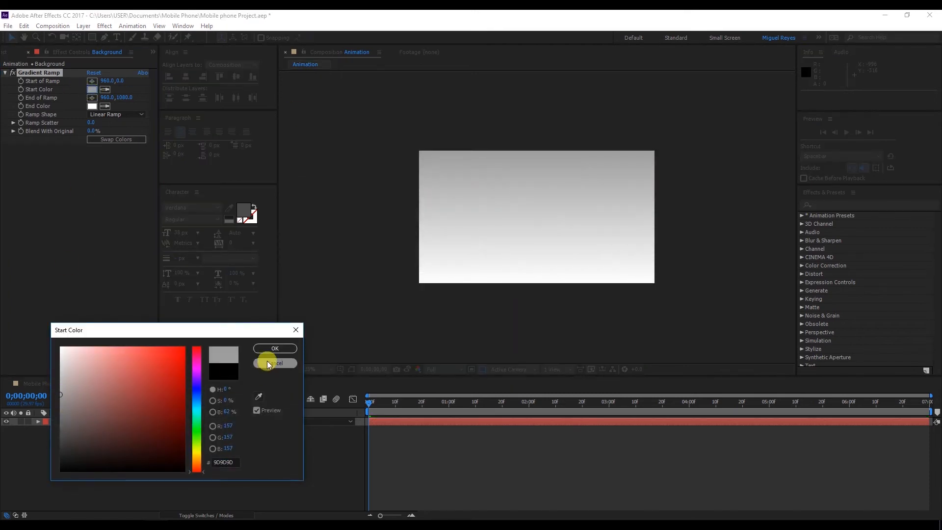
left_click(269, 349)
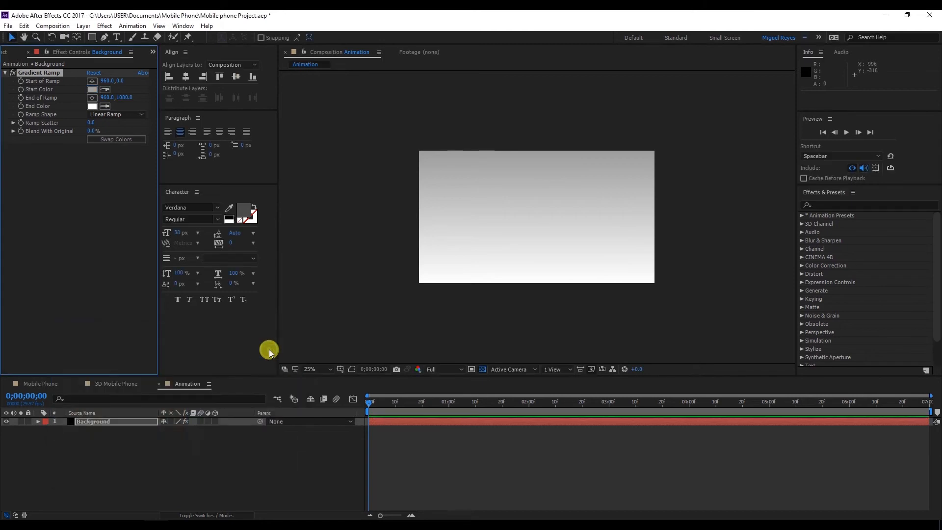
- Make the gradient a Radial Ramp starting below the frame at 952, 1268 and ending at 1196, 324
left_click(108, 113)
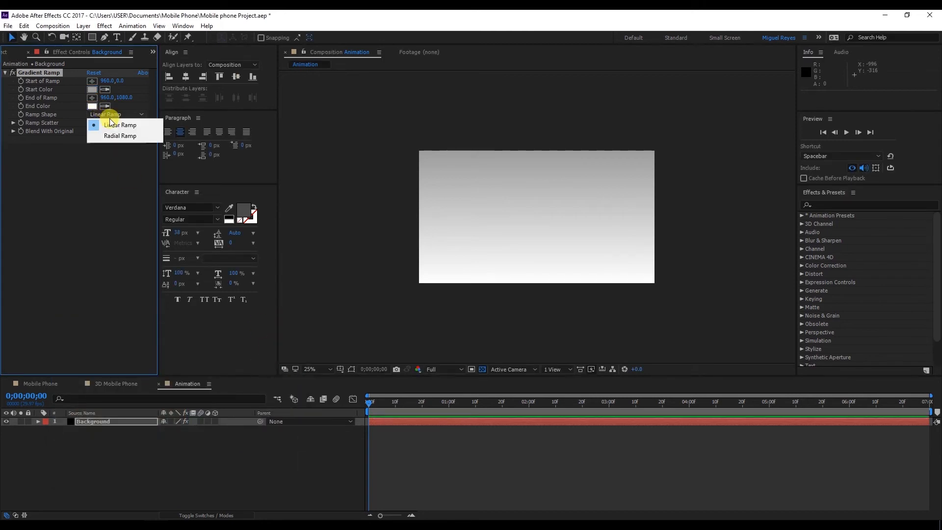
left_click(114, 137)
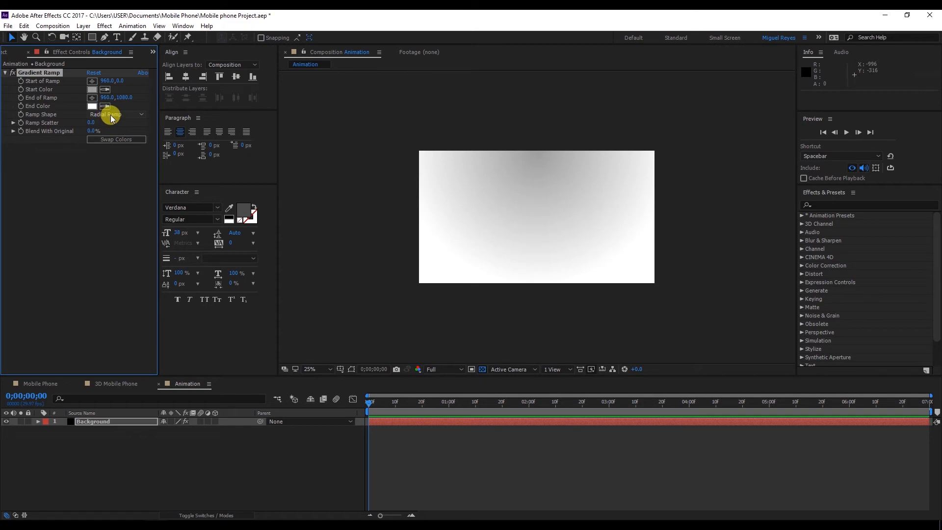
left_click(91, 81)
left_click_drag(538, 252, 536, 307)
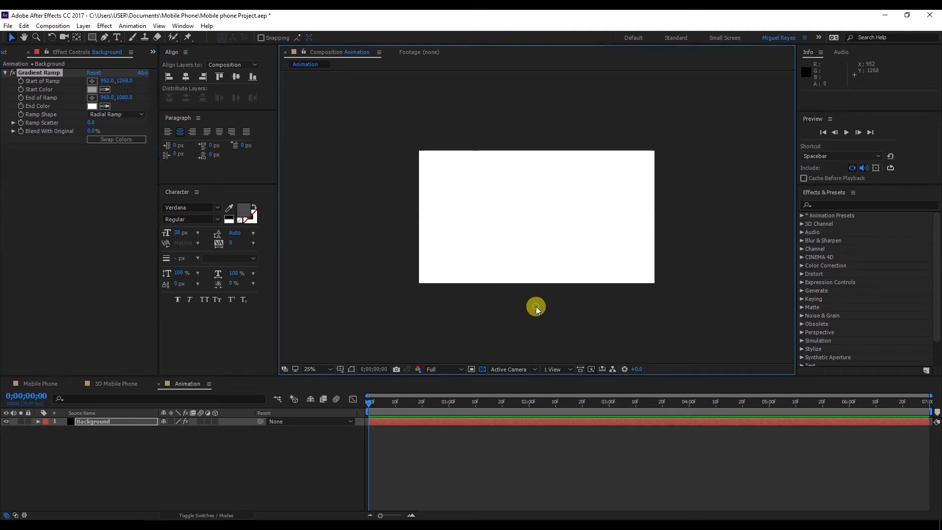
left_click(92, 98)
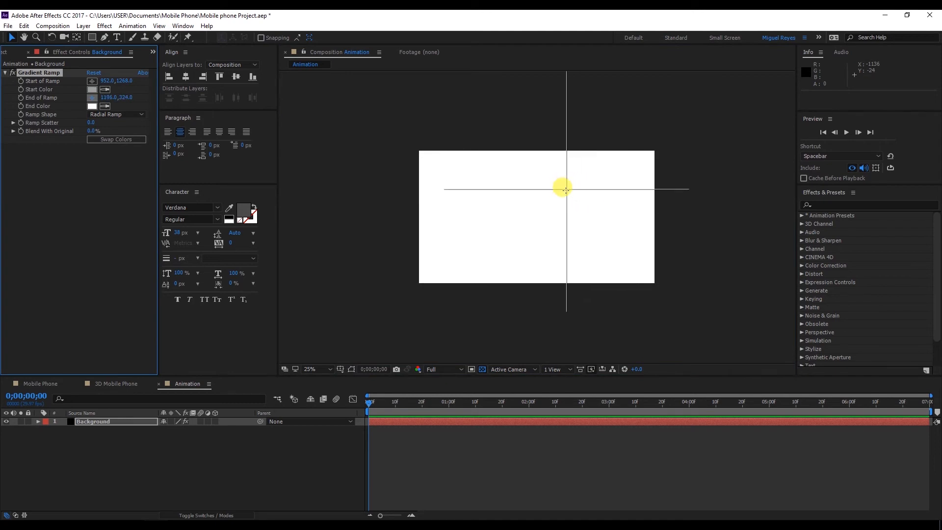
left_click(565, 189)
left_click(690, 198)
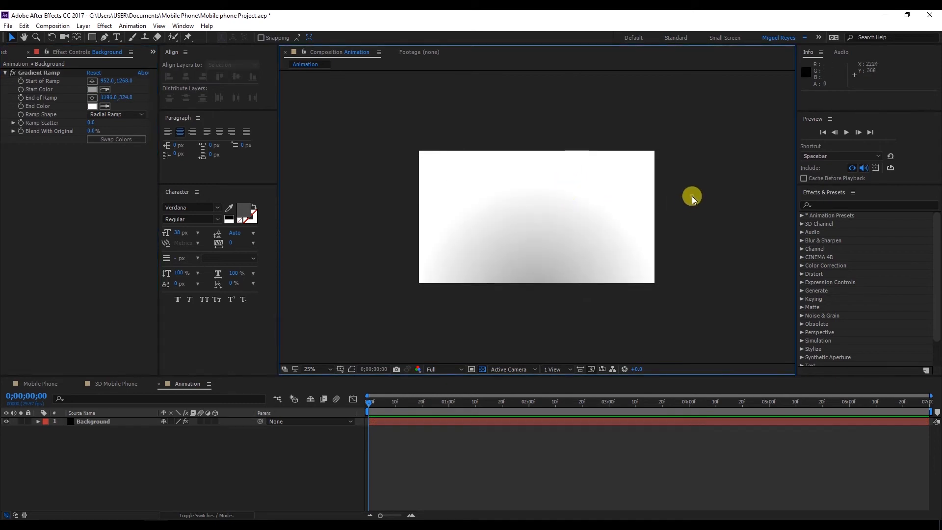
- Lock the Background layer and bring the project's item list back into view
key("period")
left_click(87, 434)
left_click(30, 422)
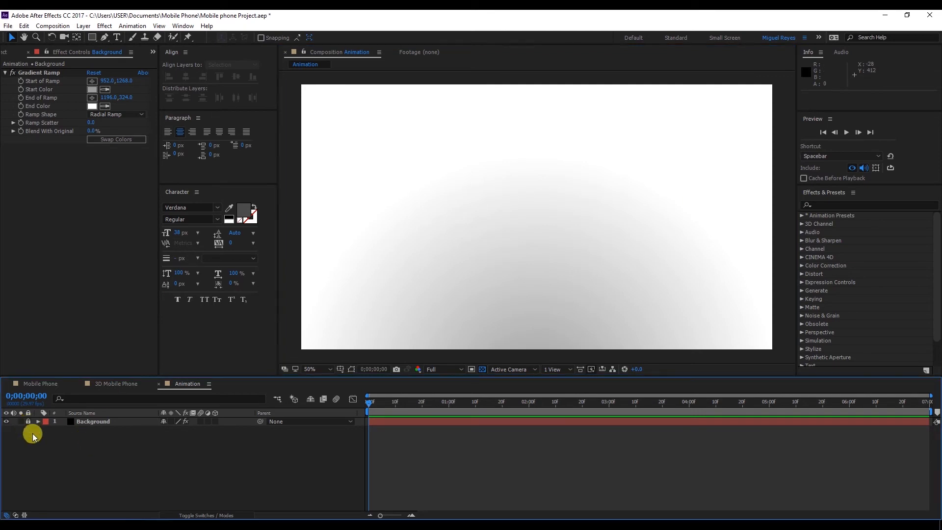
left_click(14, 54)
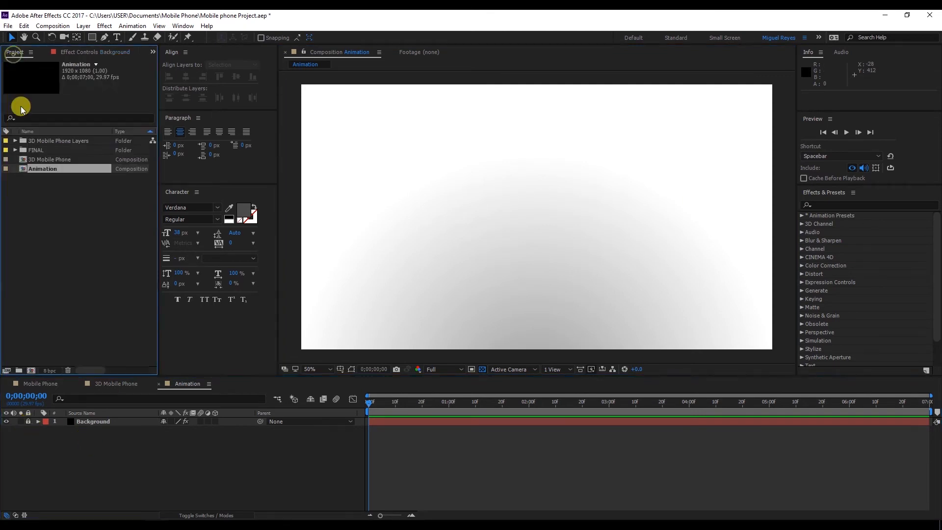
left_click(153, 472)
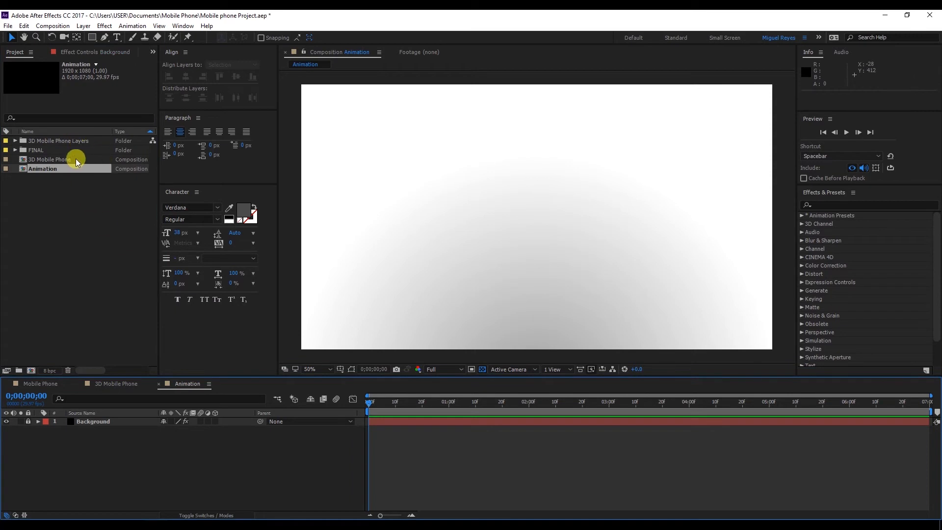
- Place the 3D Mobile Phone composition above the Background layer in the Animation composition and add a camera
left_click_drag(67, 161, 104, 418)
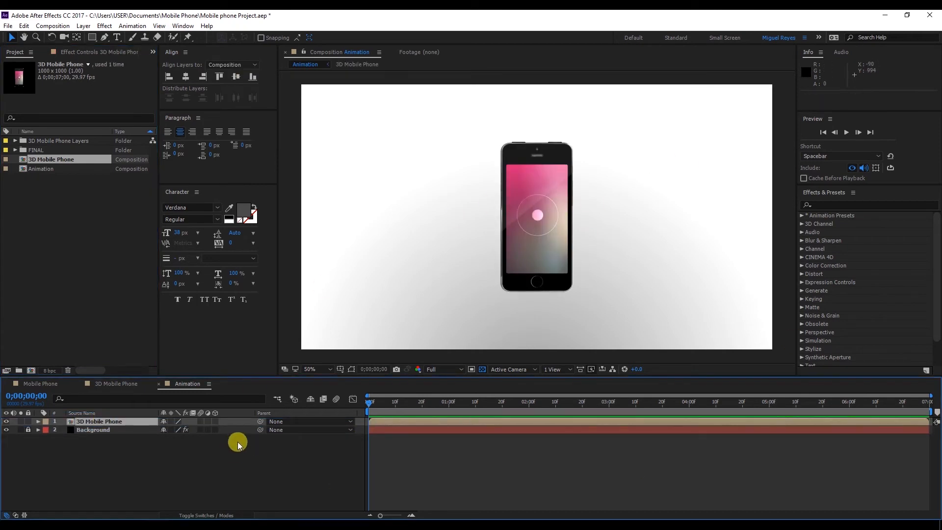
right_click(175, 457)
mouse_move(240, 354)
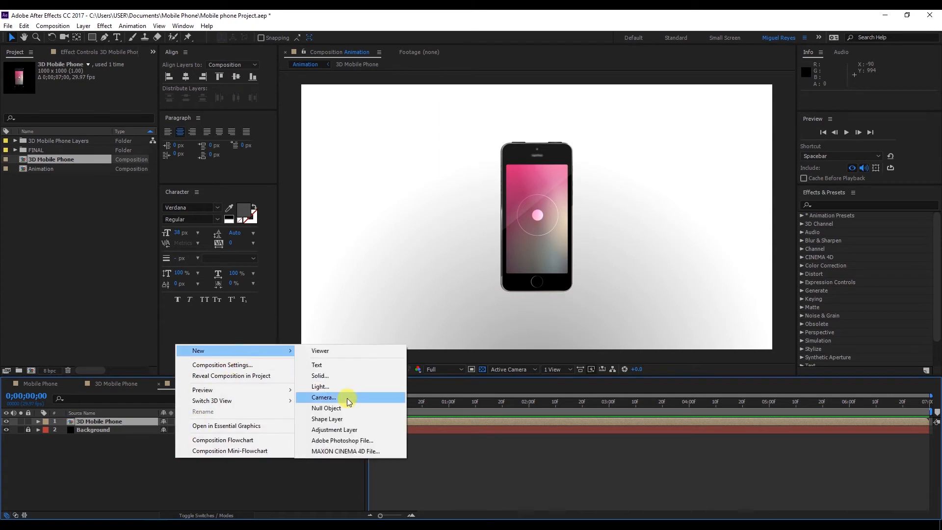
left_click(347, 397)
left_click(570, 376)
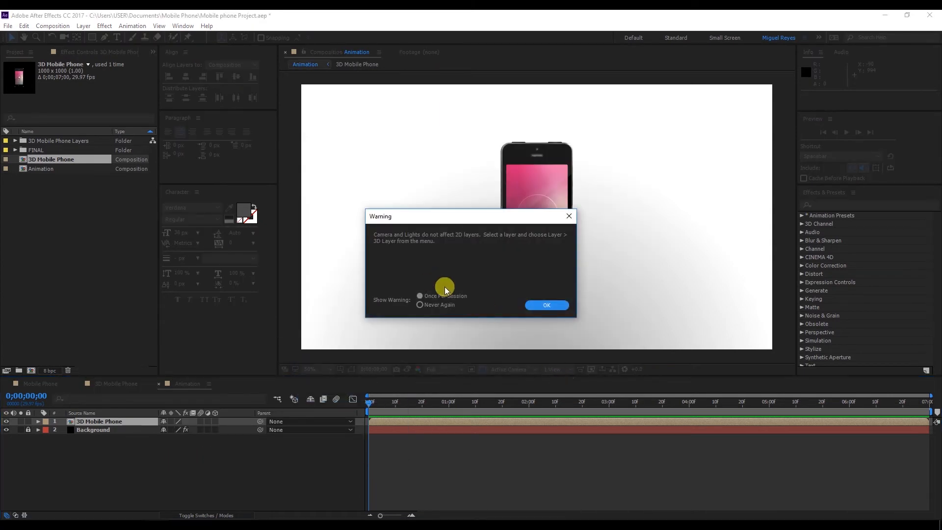
left_click(555, 302)
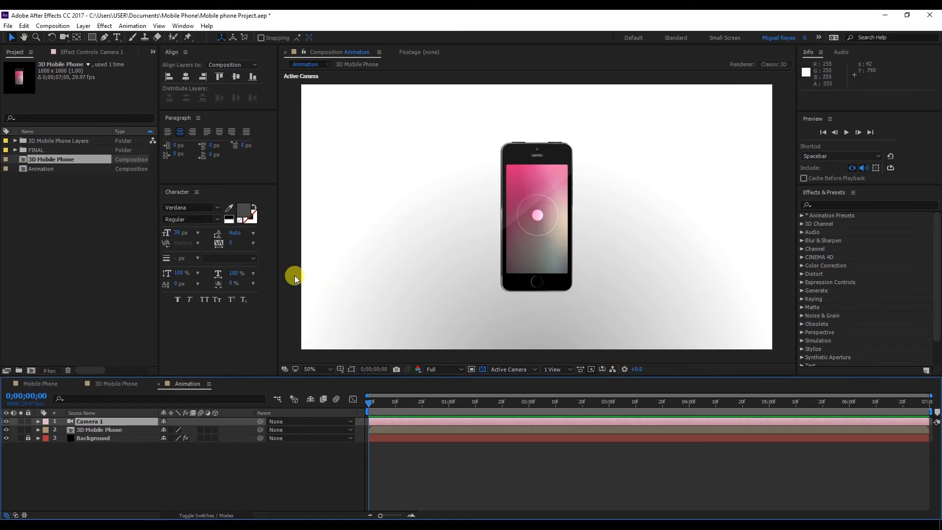
- Make the 3D Mobile Phone layer a 3D layer with Collapse Transformations on, orbiting the camera around the phone to check its depth
left_click(64, 37)
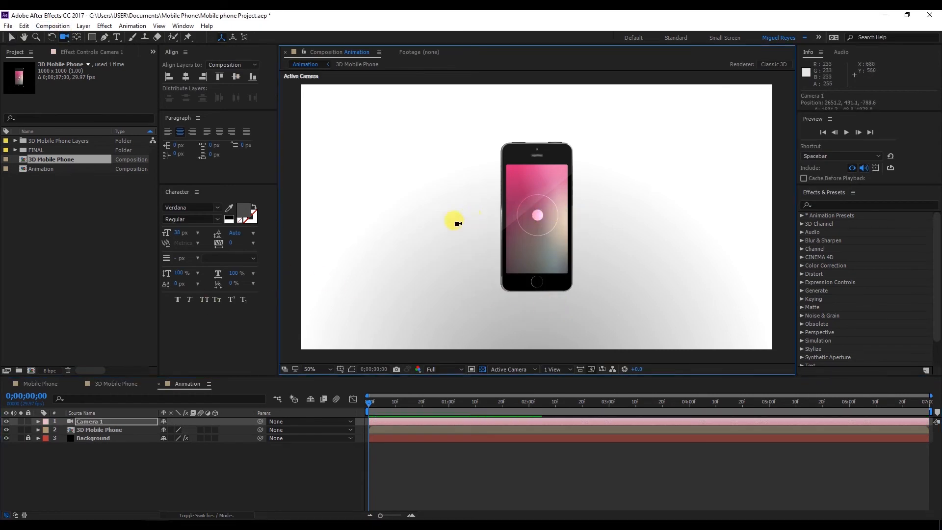
left_click(215, 429)
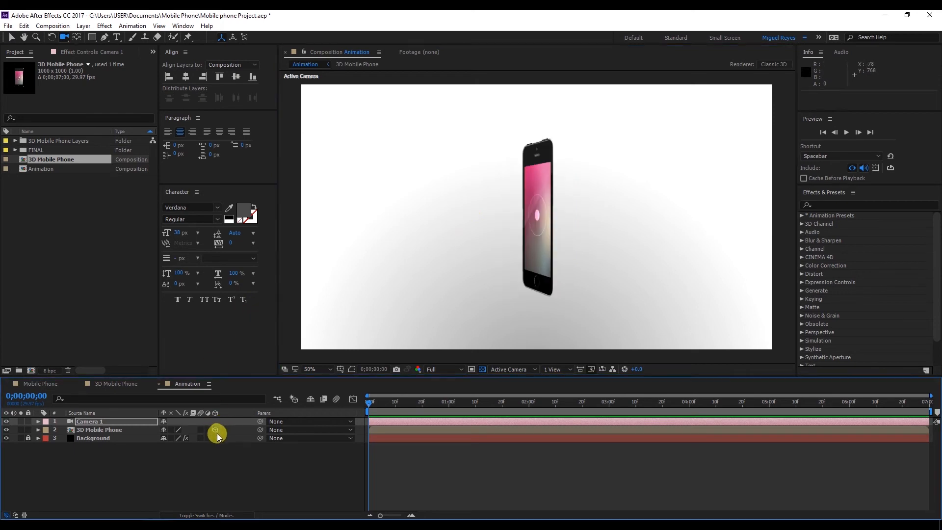
left_click_drag(515, 204, 438, 208)
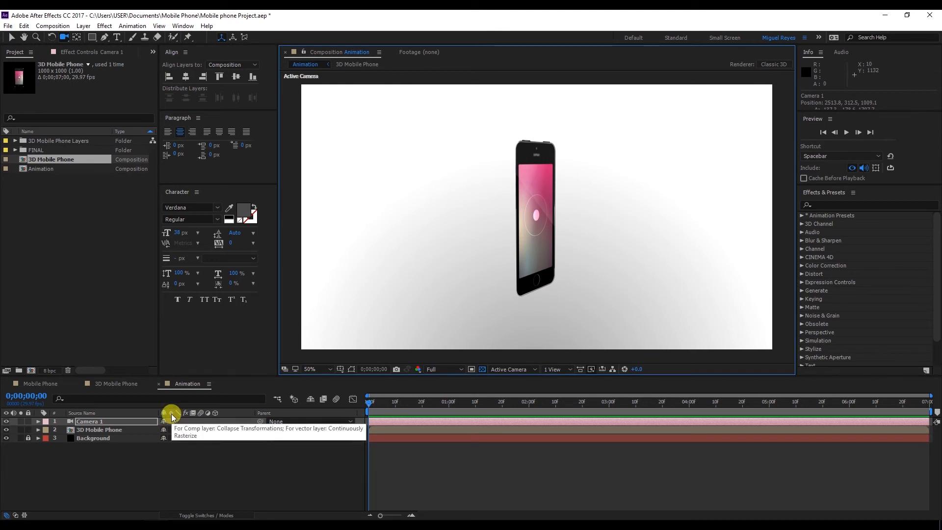
left_click(172, 430)
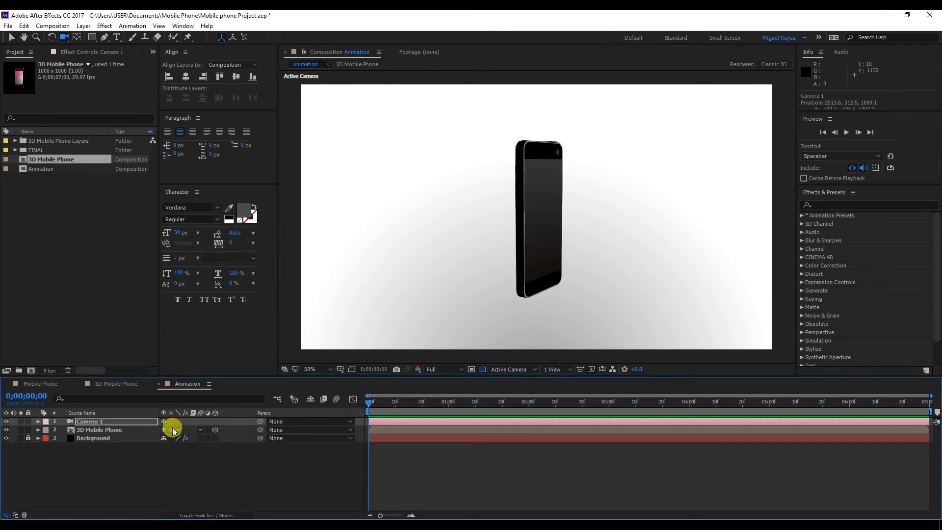
left_click_drag(521, 244, 663, 233)
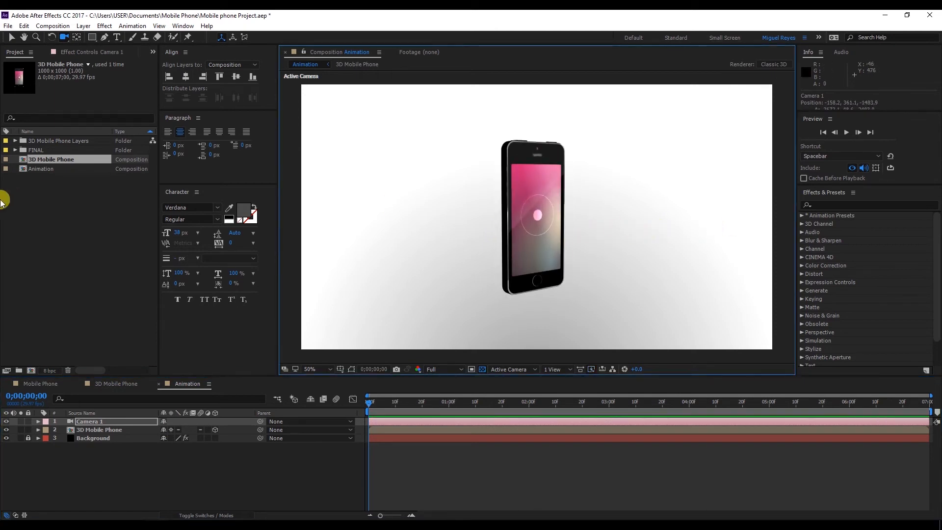
- Move the camera in close to the phone's screen to examine the artwork's sharpness, and undo the last layer switch change
left_click(65, 36)
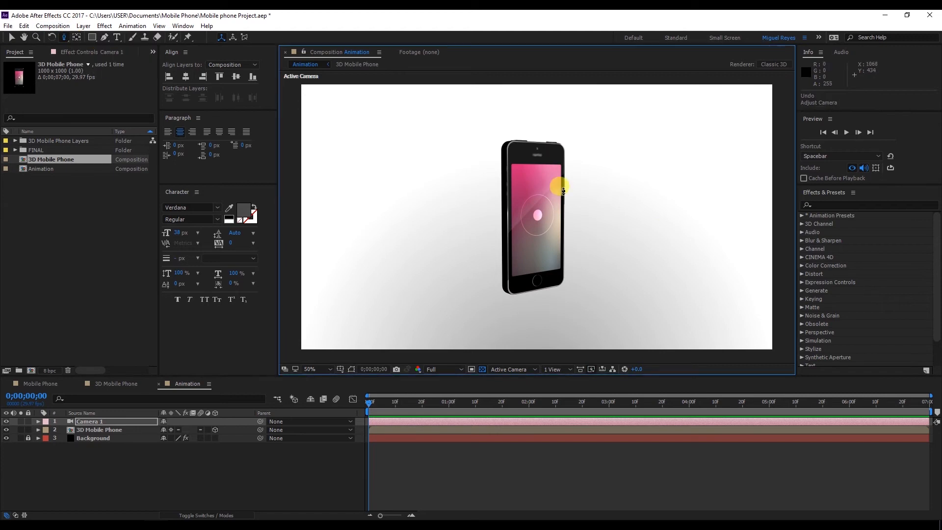
left_click_drag(570, 220, 626, 122)
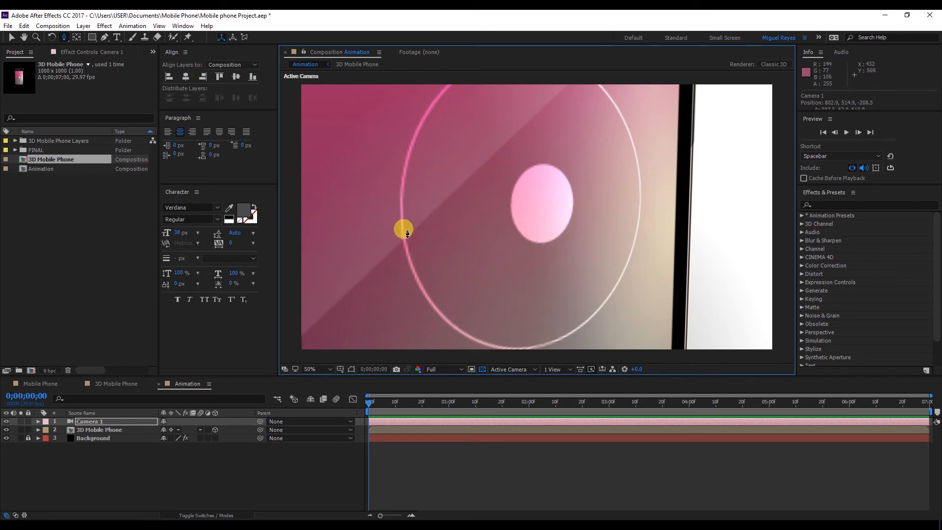
left_click(107, 404)
key("ctrl+z")
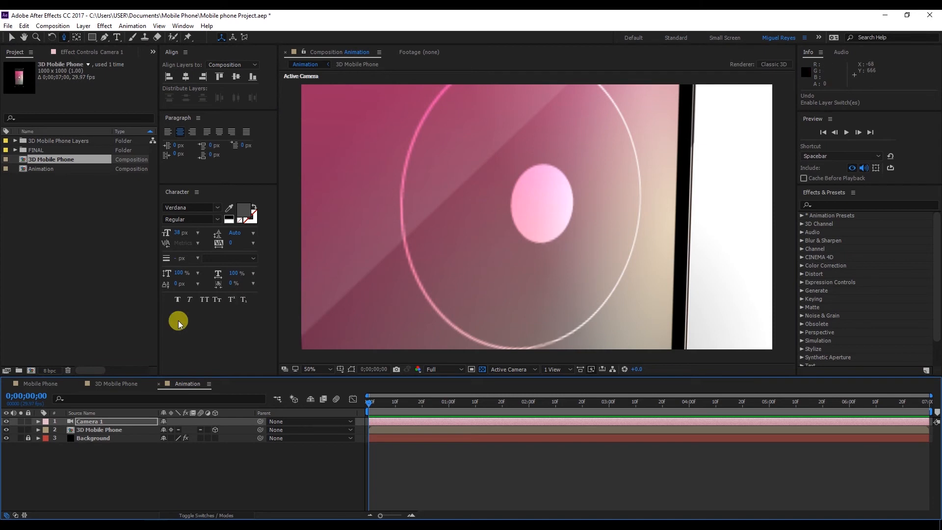
- Turn on Continuously Rasterize for the BEHIND and IN FRONT layers of the 3D Mobile Phone composition and check the result in Animation
left_click(139, 384)
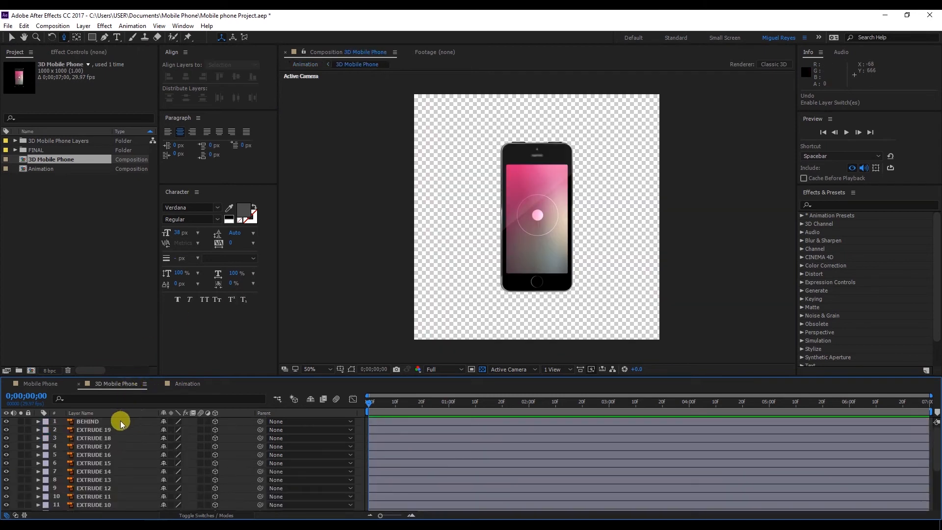
left_click(103, 423)
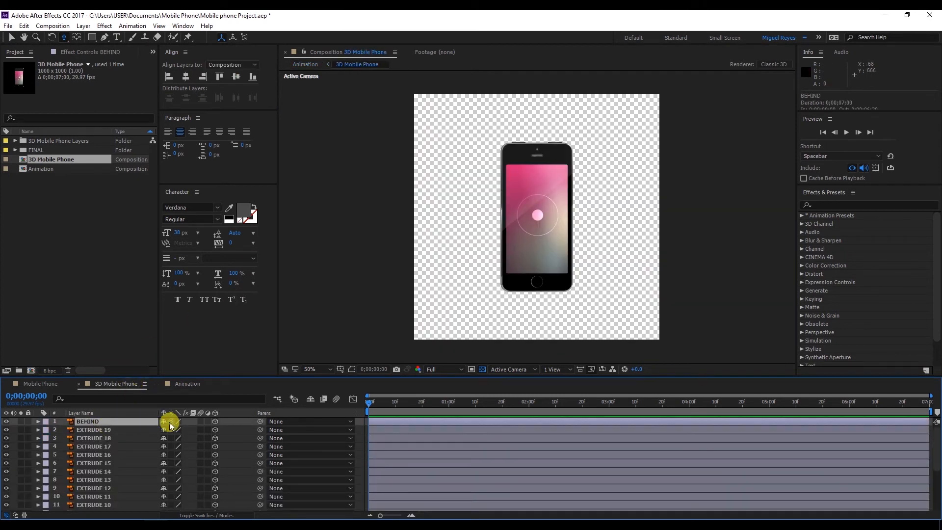
scroll(161, 456, "down", 4)
left_click(134, 504)
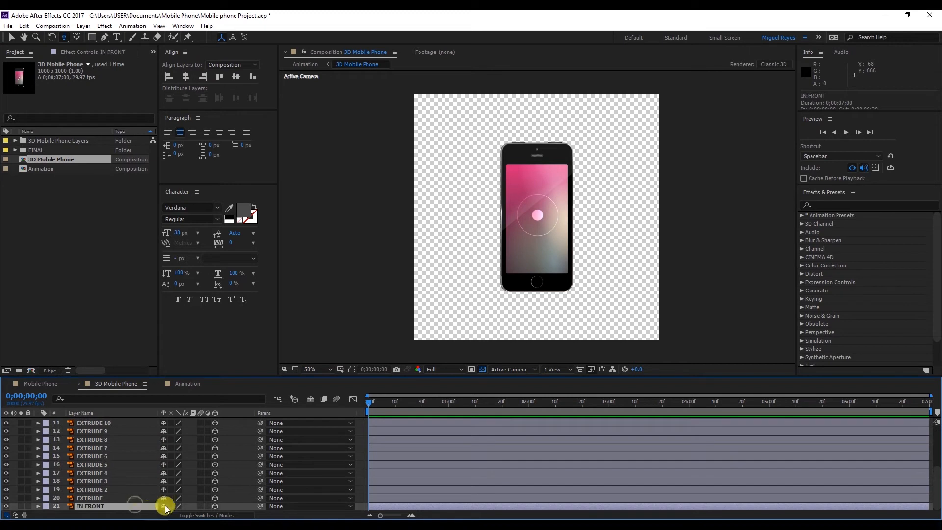
left_click(171, 506)
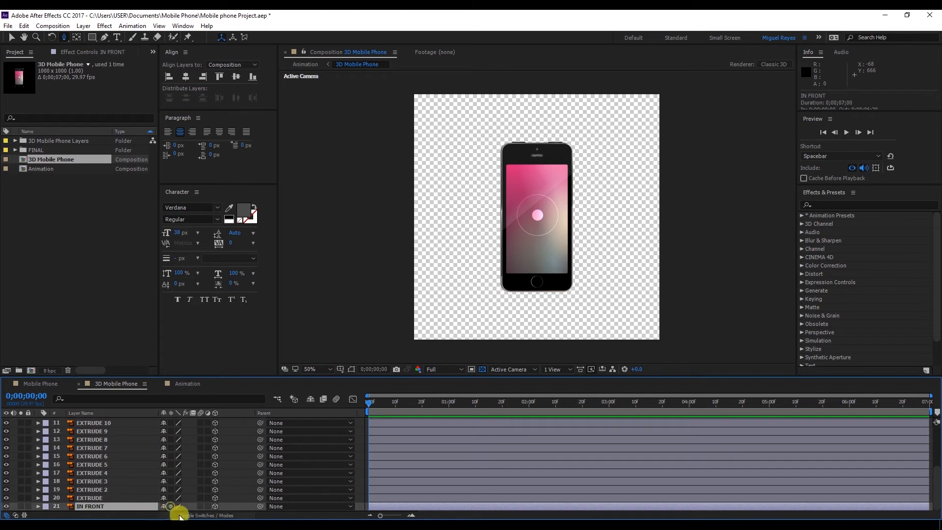
left_click(185, 384)
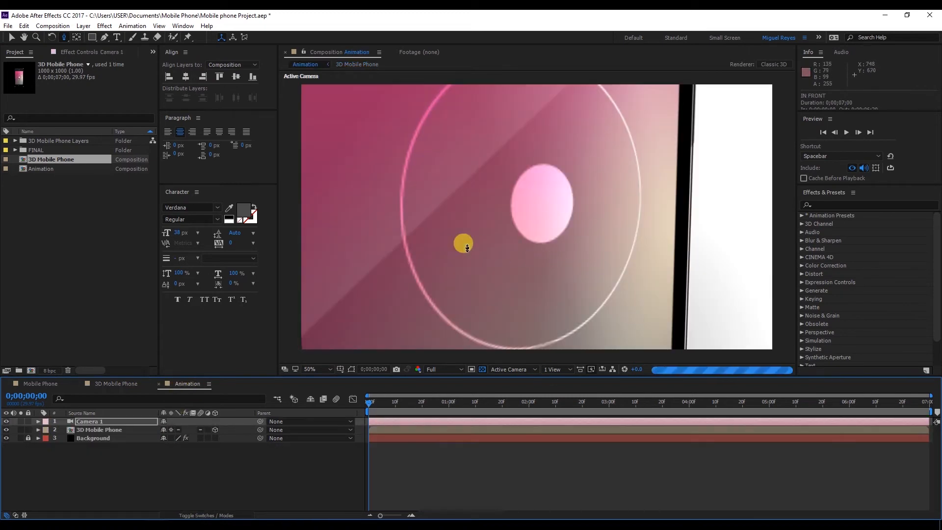
left_click_drag(466, 287, 452, 203)
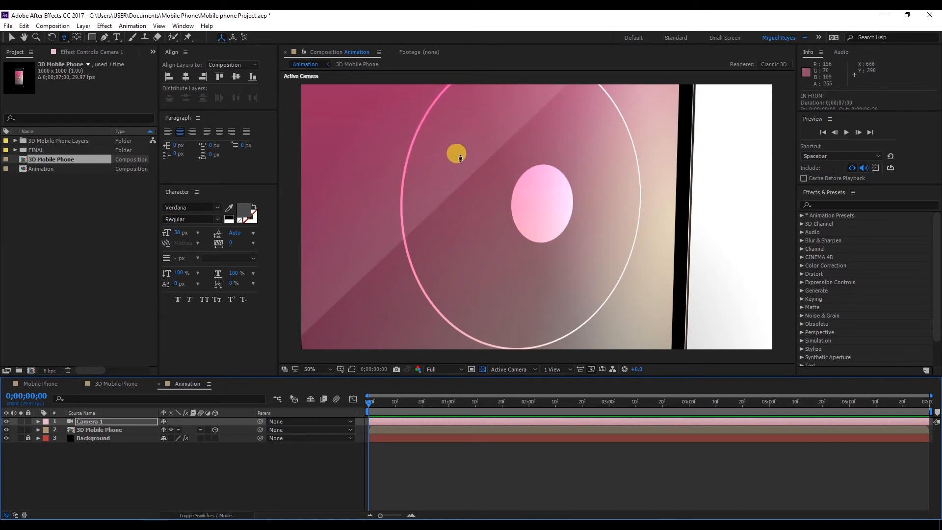
- Review the rasterize switches of the BEHIND and IN FRONT layers in the 3D Mobile Phone composition and return to Animation
left_click(138, 384)
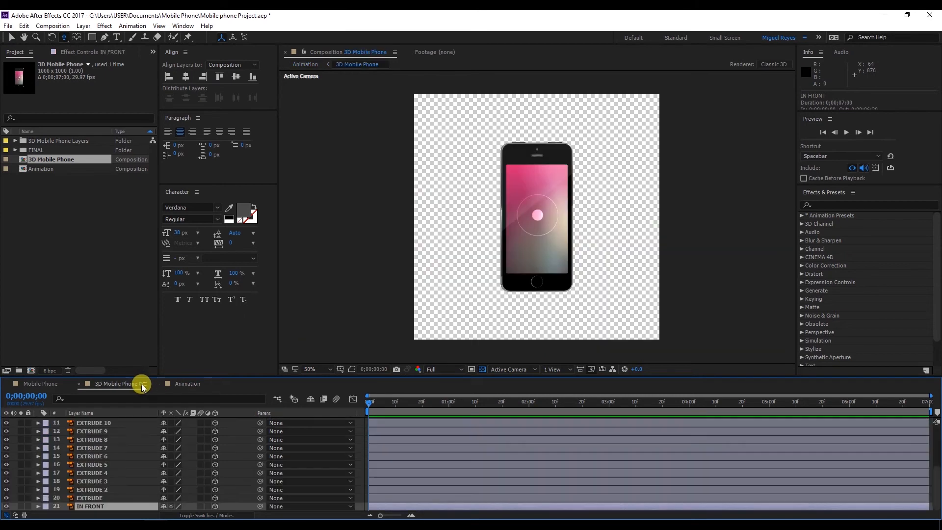
scroll(172, 427, "up", 5)
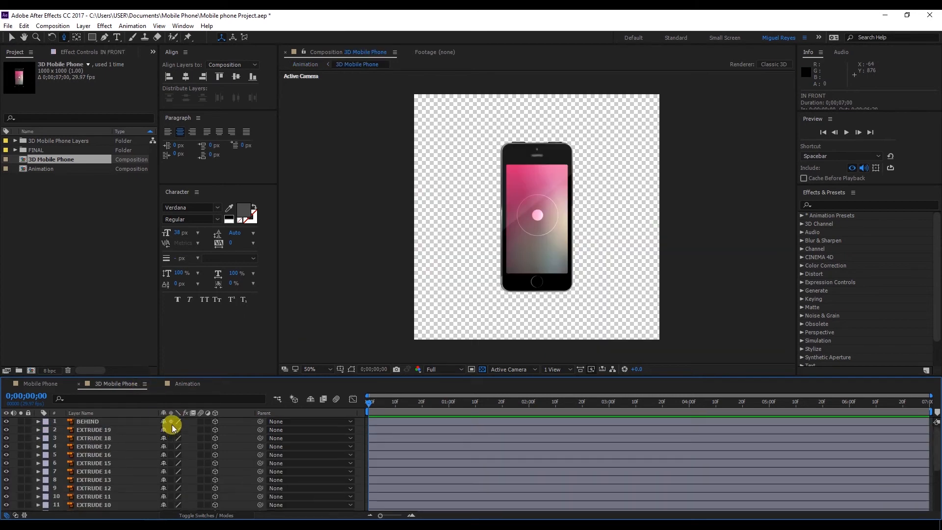
scroll(171, 423, "down", 5)
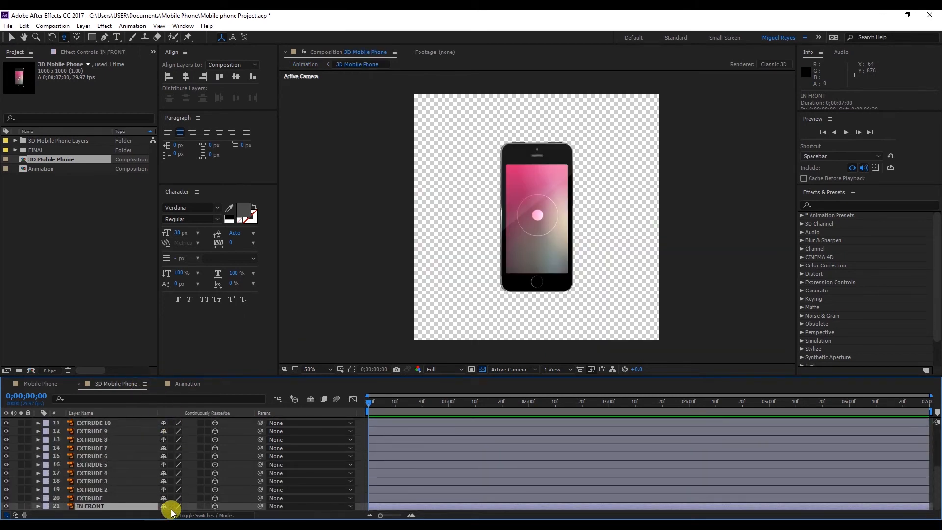
left_click(201, 387)
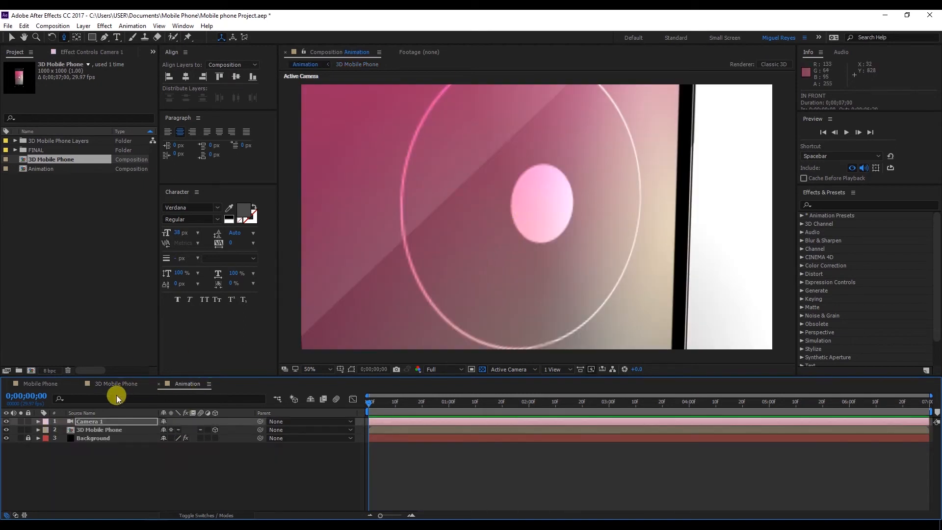
- Delete the camera from the Animation composition and keep the playhead at the first frame
left_click(122, 421)
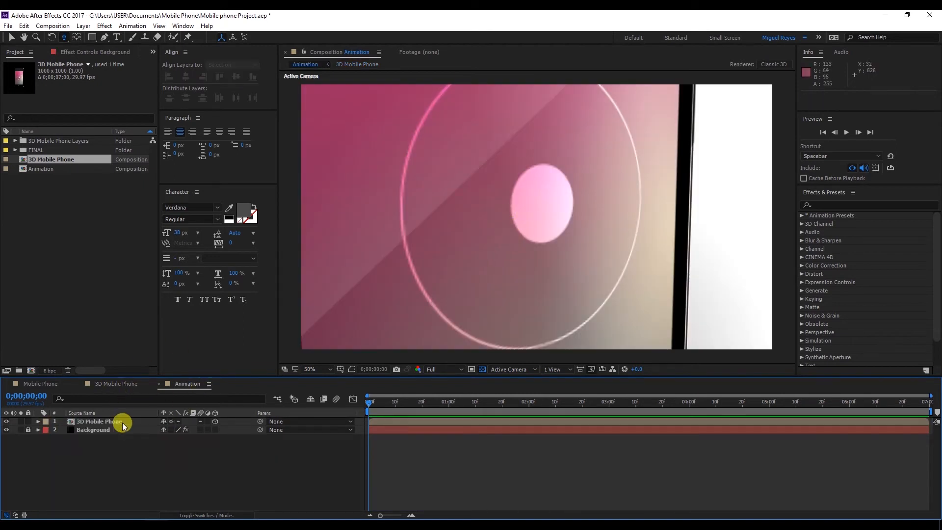
key("Delete")
left_click_drag(391, 403, 334, 406)
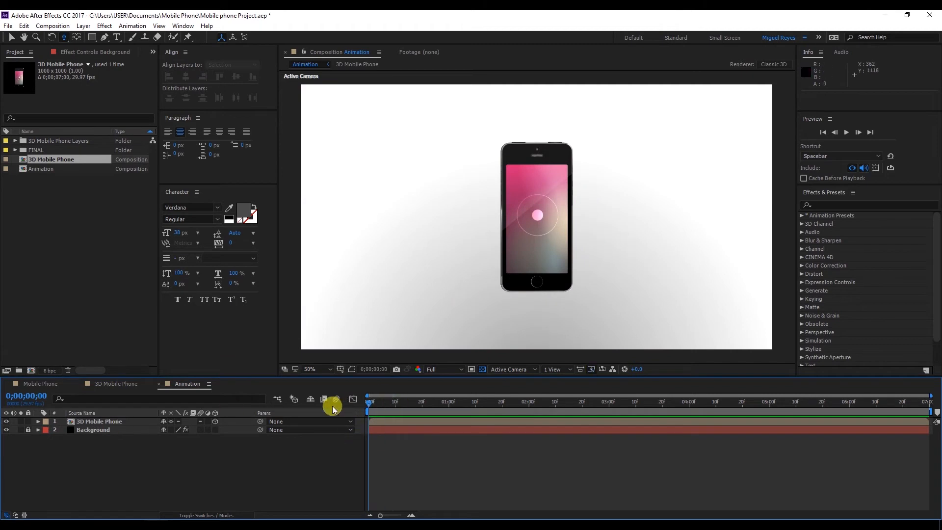
- Enable keyframing of Scale and Y Rotation on the 3D Mobile Phone layer at the first frame
left_click(129, 423)
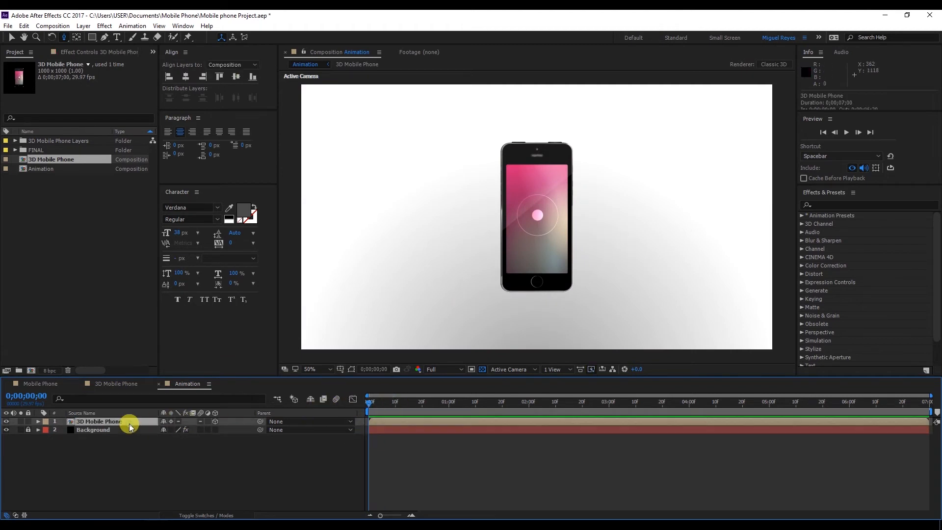
left_click(38, 422)
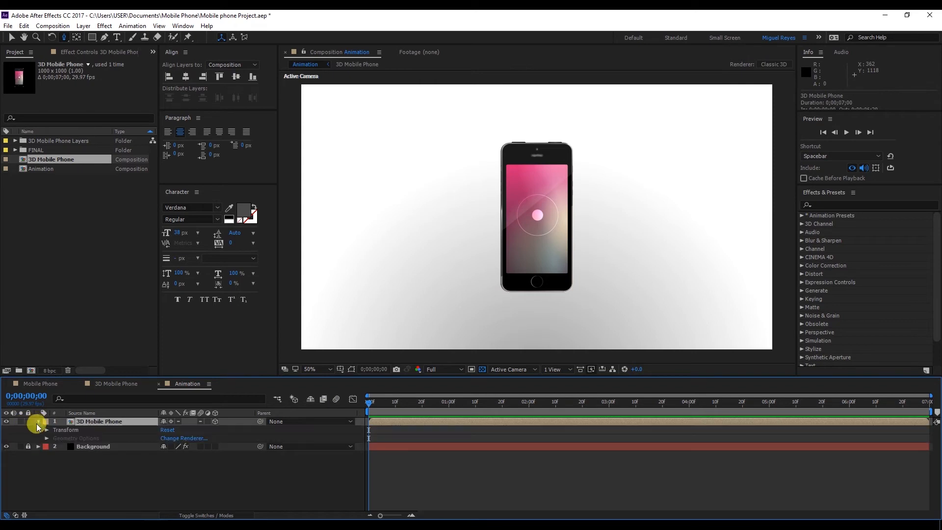
left_click(47, 430)
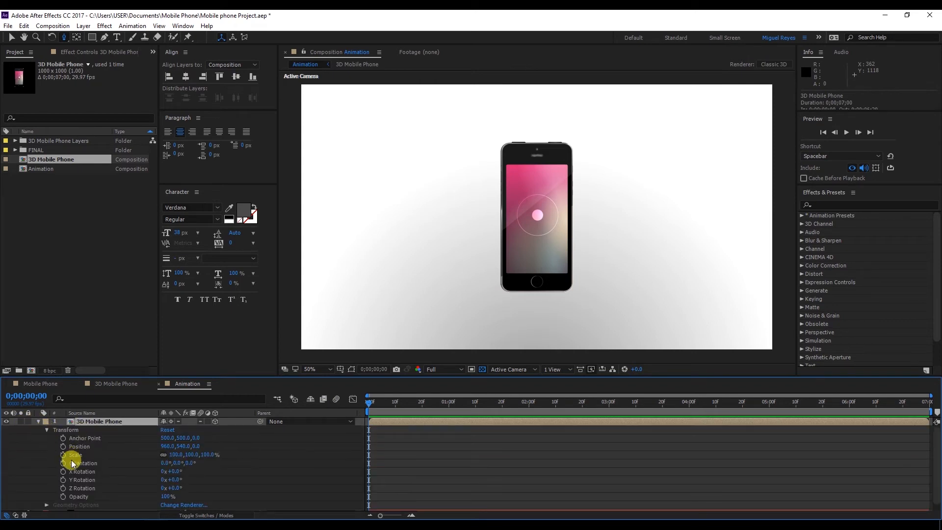
scroll(73, 454, "down", 1)
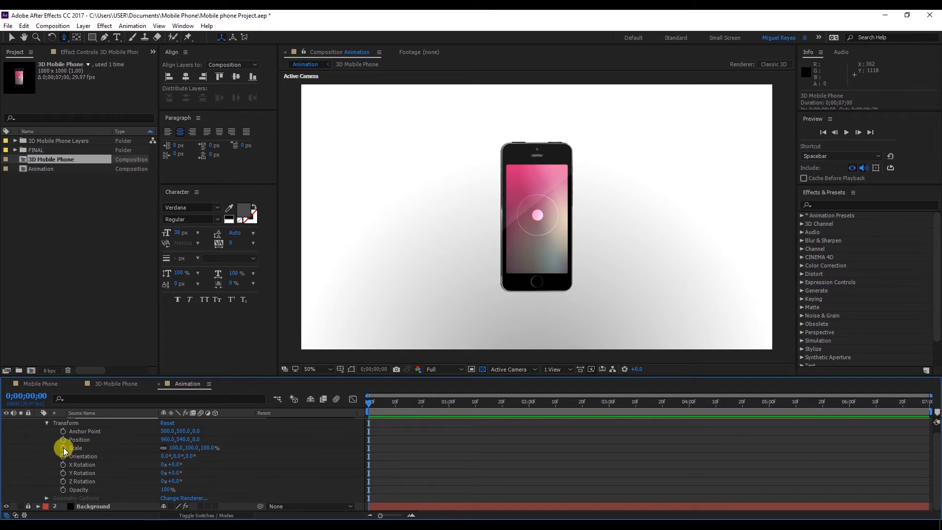
left_click(64, 448)
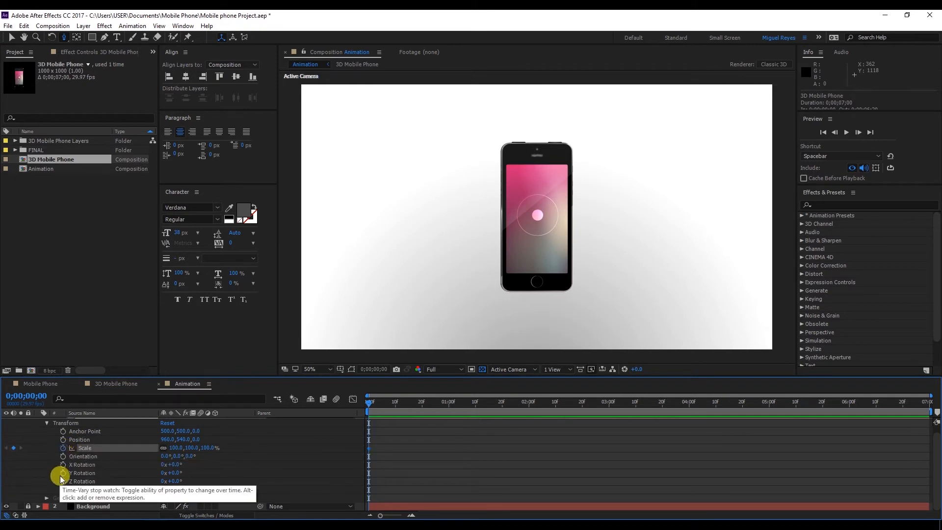
left_click_drag(169, 472, 142, 472)
key("ctrl+z")
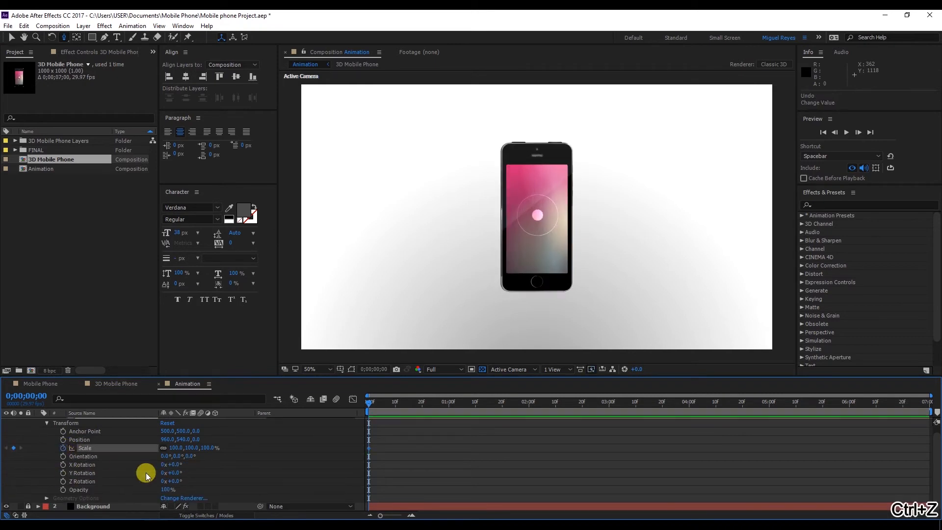
left_click(63, 474)
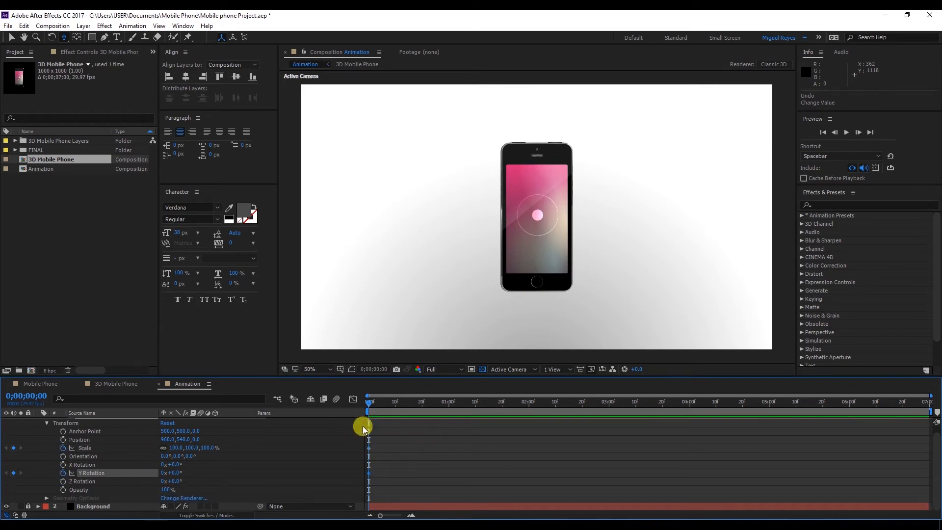
- Set the 3D Mobile Phone layer's starting Scale keyframe to 355%
left_click(206, 448)
type("355")
key("Return")
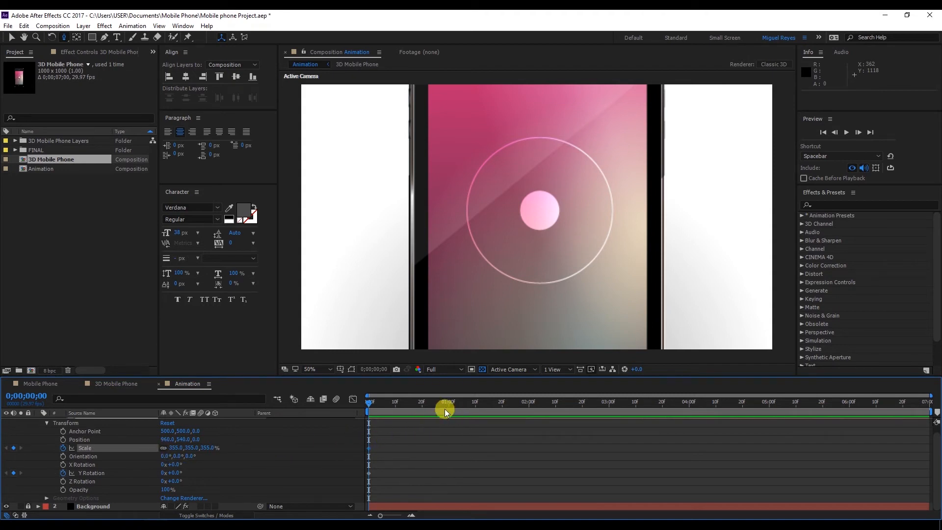
- Add a Scale keyframe of 85% to the 3D Mobile Phone layer at 0;00;01;05
left_click_drag(451, 404, 463, 404)
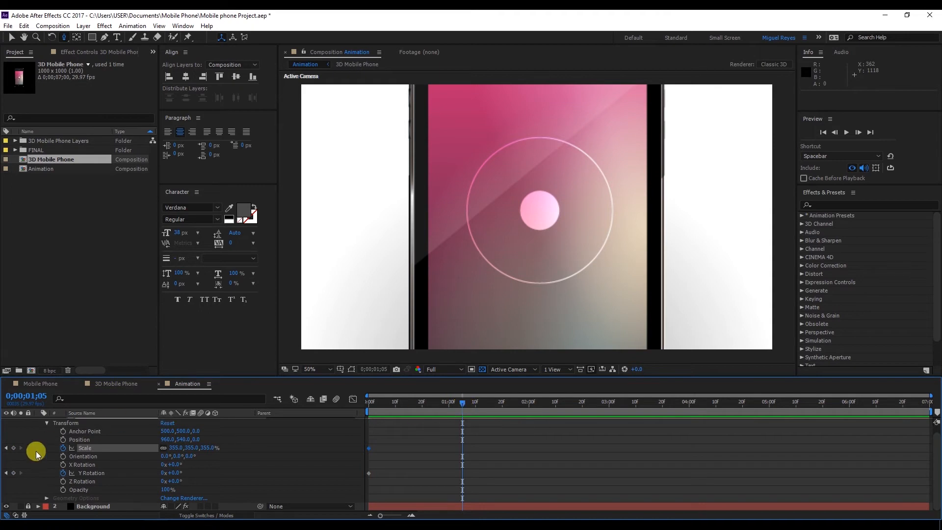
left_click(14, 447)
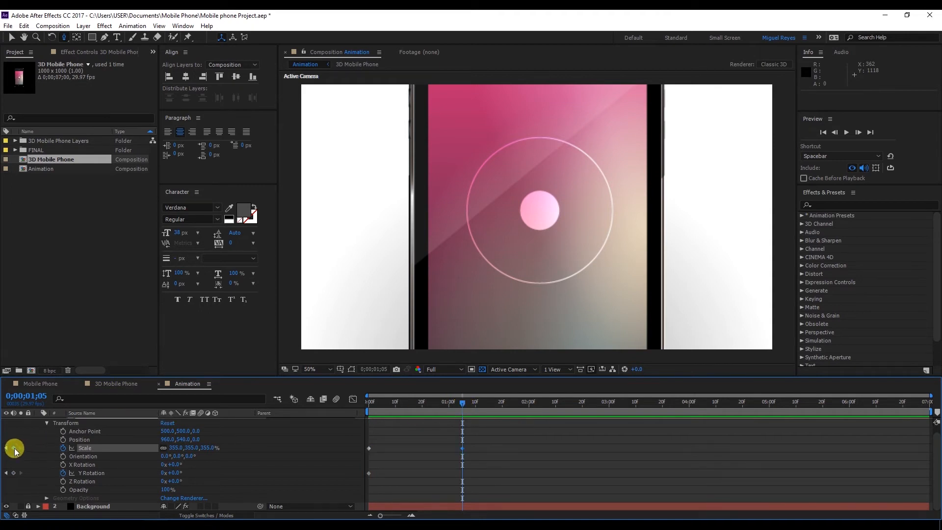
left_click(210, 448)
type("85")
key("Return")
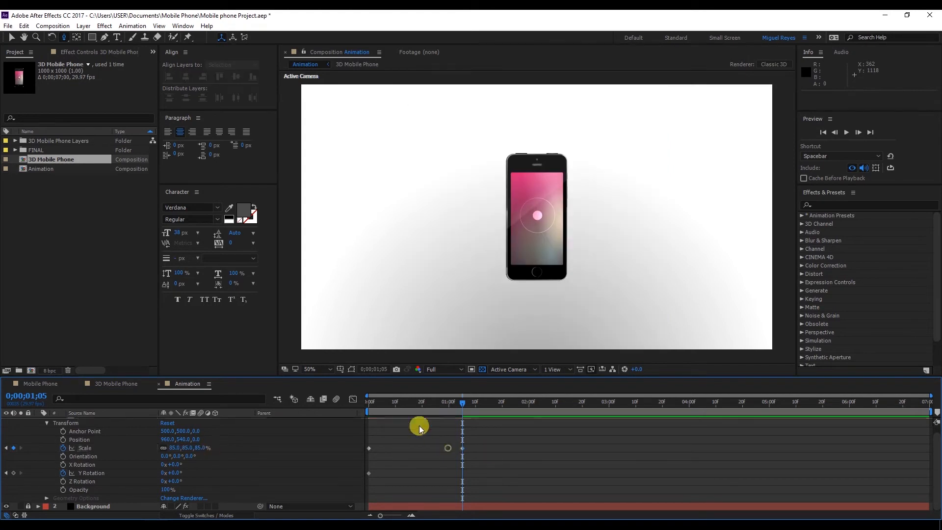
- Set the 3D Mobile Phone layer's Y Rotation keyframe at the first frame to -30°
left_click_drag(388, 402, 461, 411)
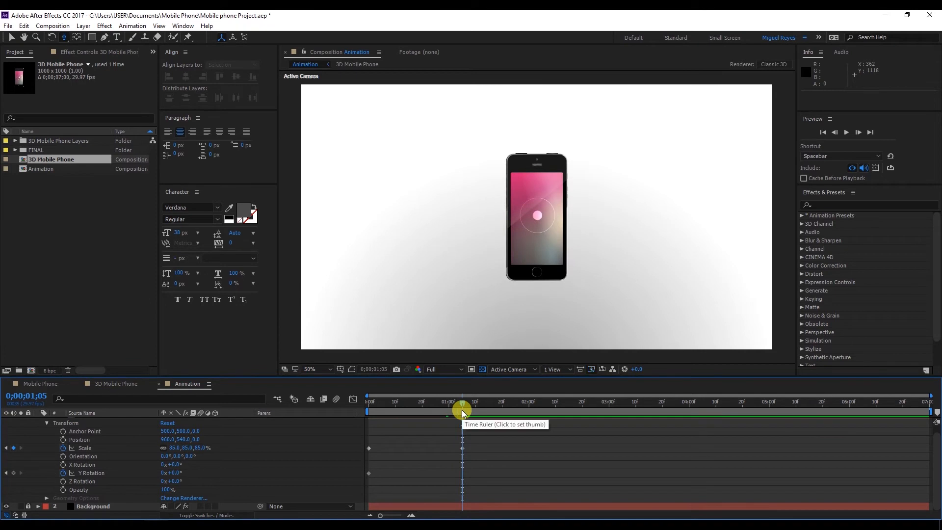
left_click_drag(461, 410, 169, 480)
left_click(173, 472)
type("-30")
key("Return")
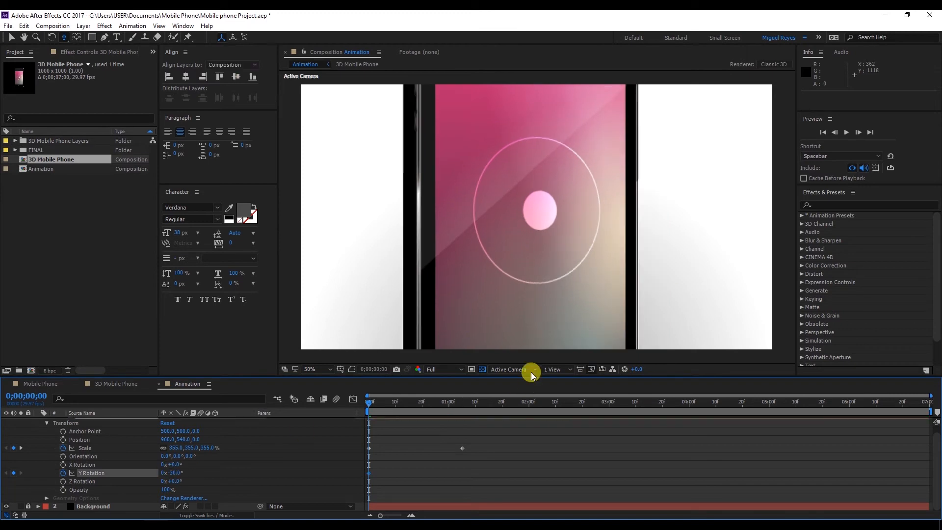
- Add a Y Rotation keyframe of 0° to the 3D Mobile Phone layer at 0;00;01;05 and scrub through the turn
left_click_drag(447, 395, 461, 401)
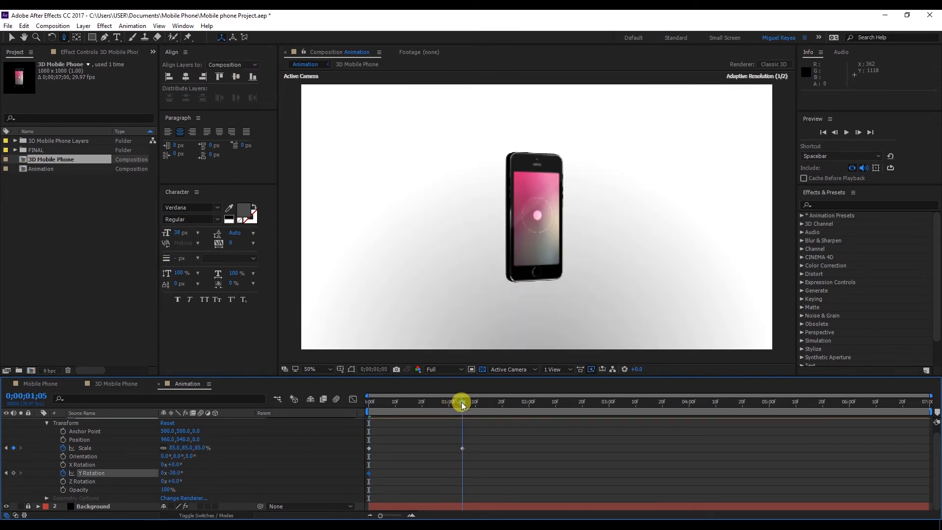
left_click(177, 473)
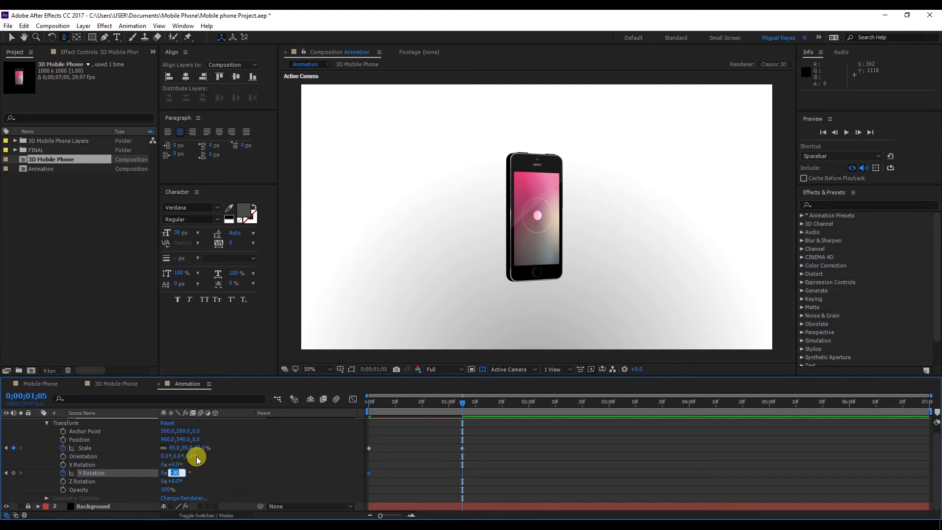
type("0")
key("Return")
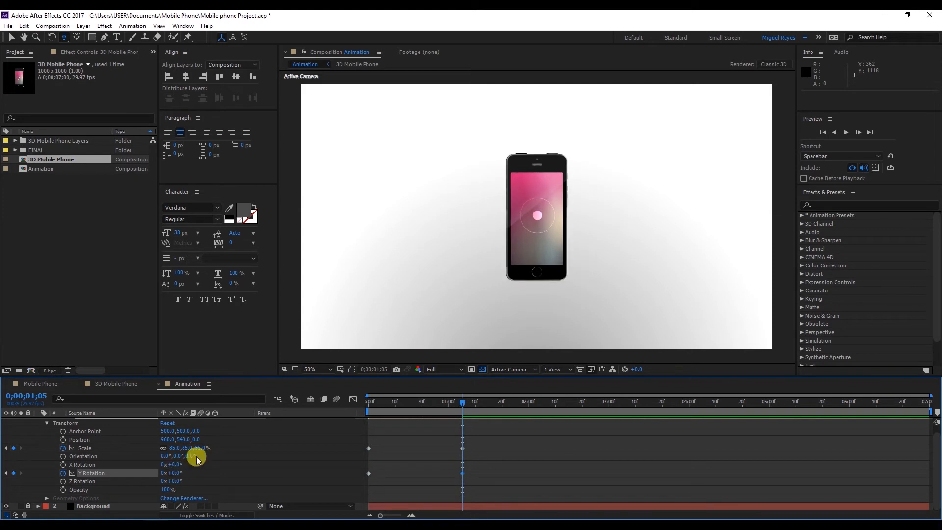
left_click(469, 459)
left_click_drag(393, 413, 475, 419)
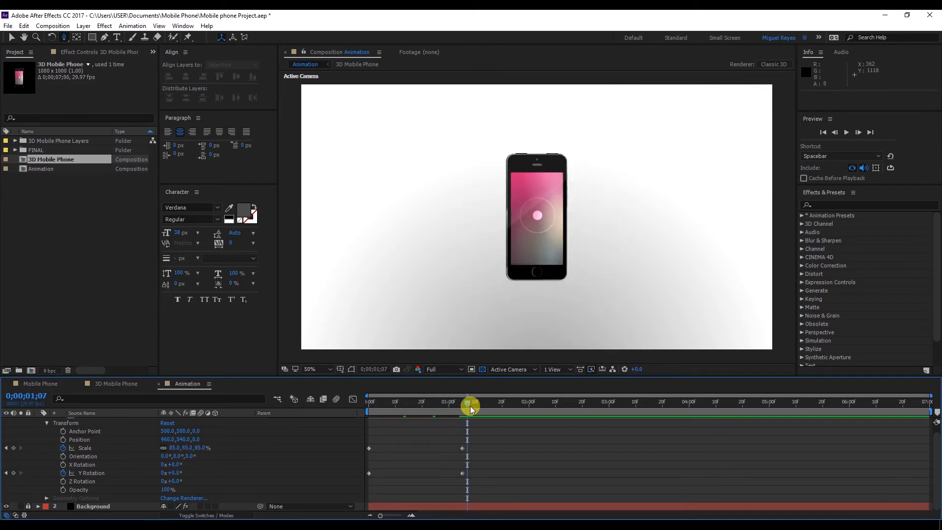
- Add a Y Rotation keyframe of 335° to the 3D Mobile Phone layer at 0;00;02;10 and scrub through the spin
key("space")
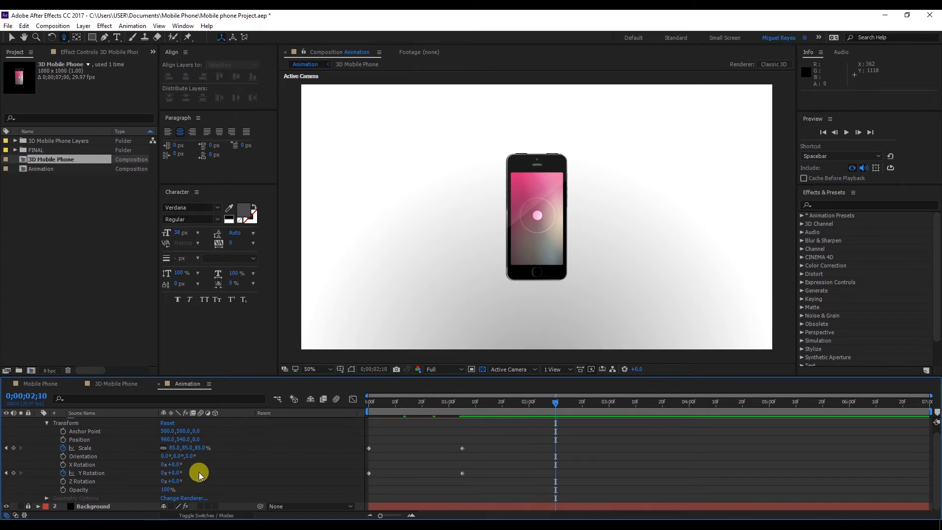
left_click(172, 473)
type("335")
key("Return")
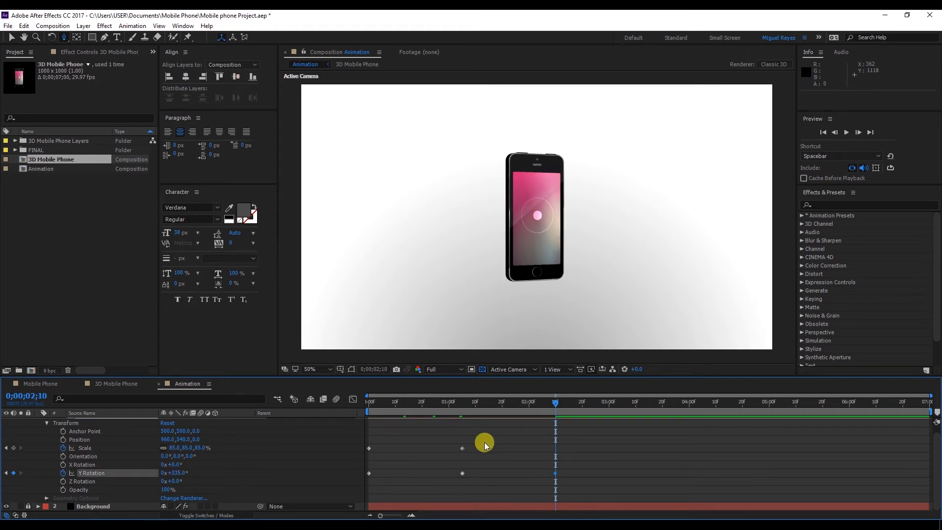
left_click_drag(471, 404, 556, 409)
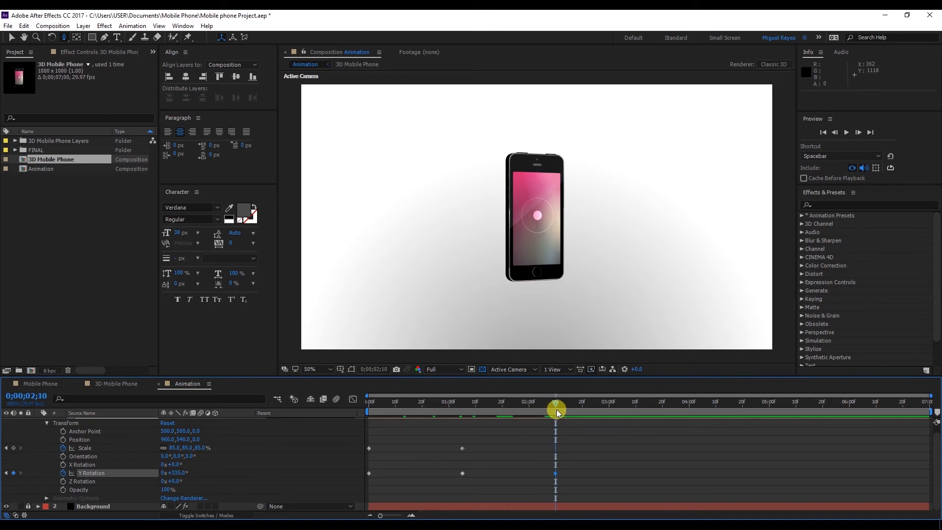
- Add a Scale keyframe of 120% to the 3D Mobile Phone layer at 0;00;01;25
left_click(514, 405)
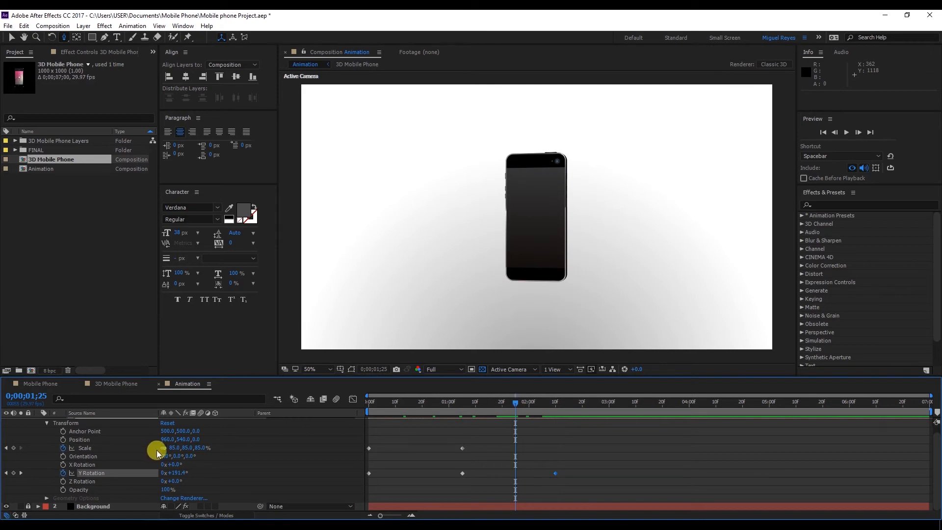
left_click(202, 448)
type("120")
key("Return")
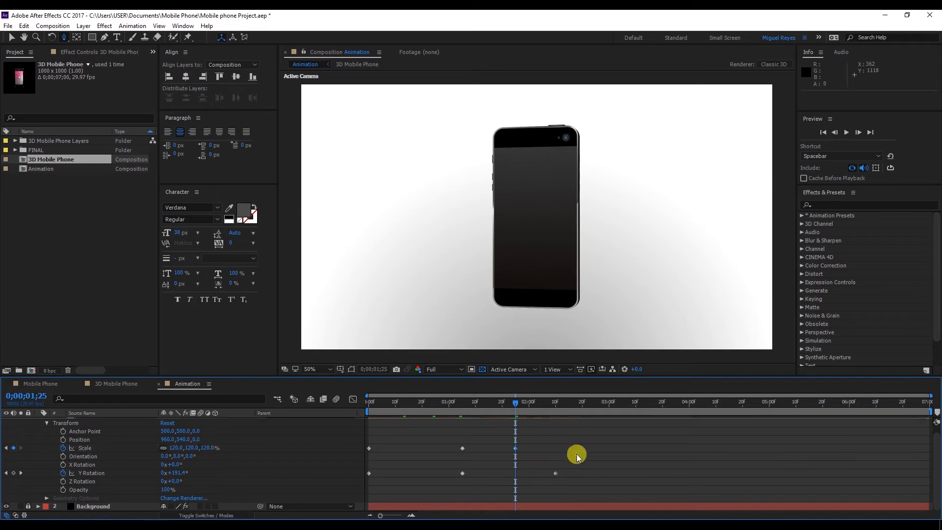
- Set the composition preview resolution to Half and play the phone animation from the first frame
left_click(375, 402)
key("space")
left_click(443, 371)
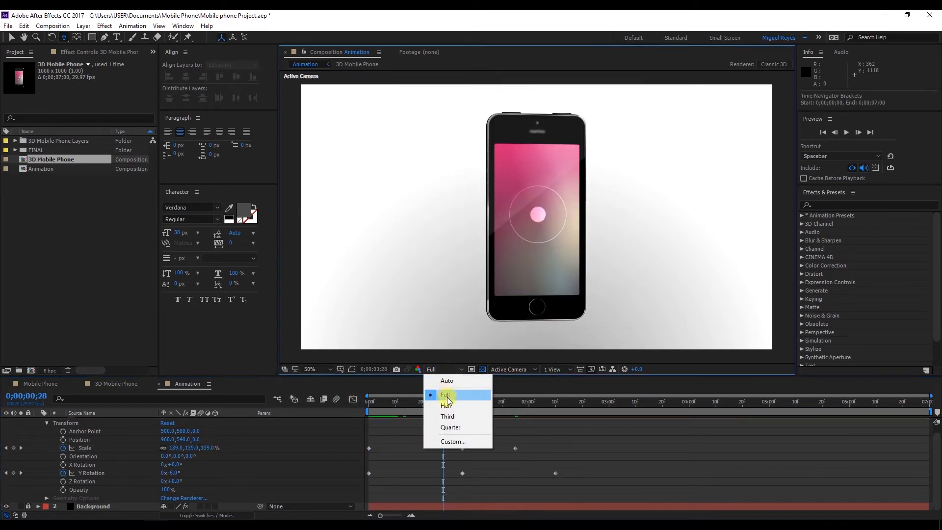
left_click(426, 411)
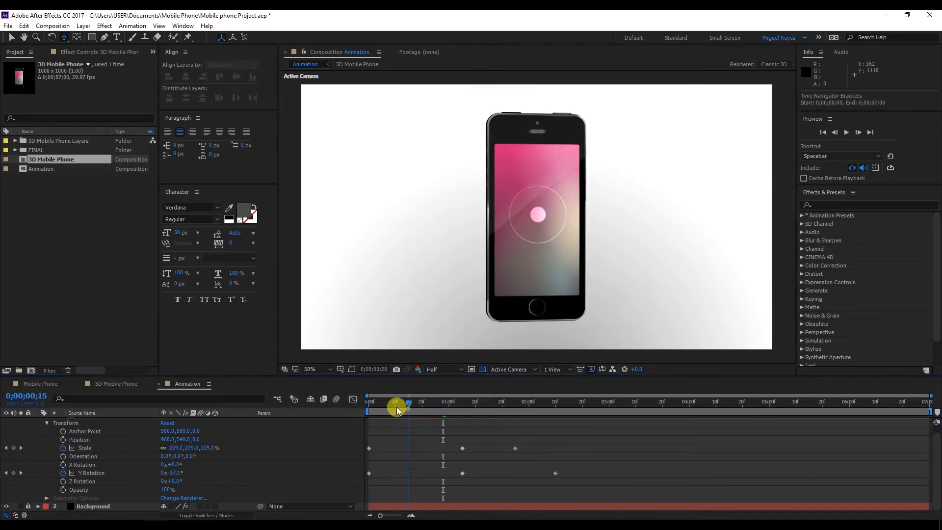
left_click(372, 402)
key("space")
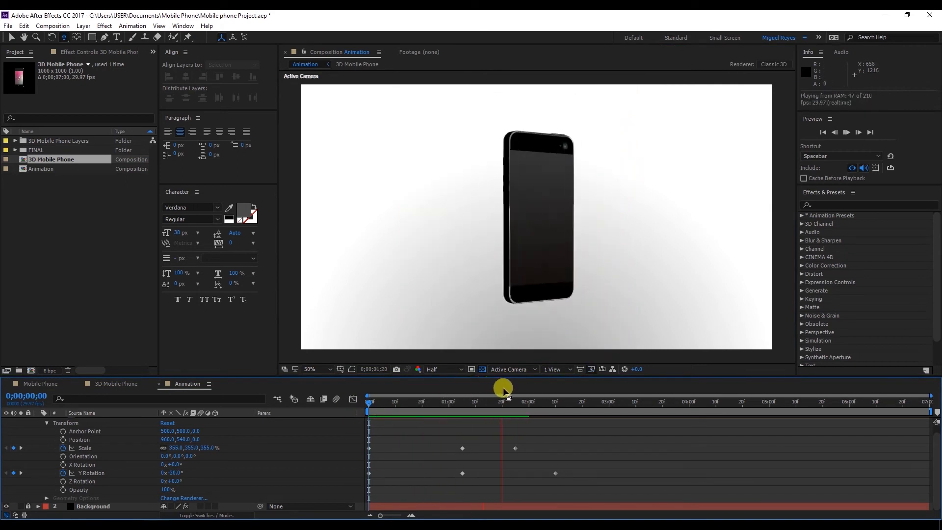
left_click_drag(405, 399, 368, 406)
key("space")
left_click_drag(502, 411, 526, 405)
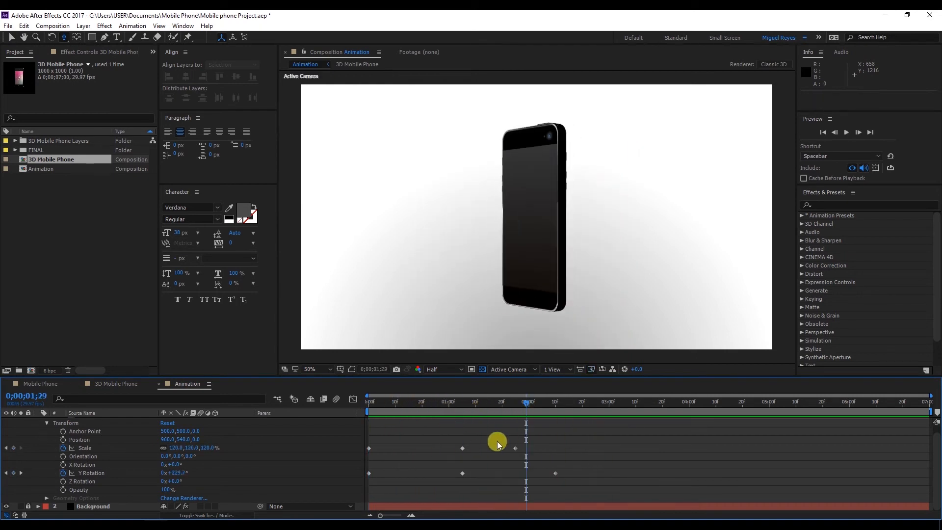
left_click_drag(573, 406, 543, 406)
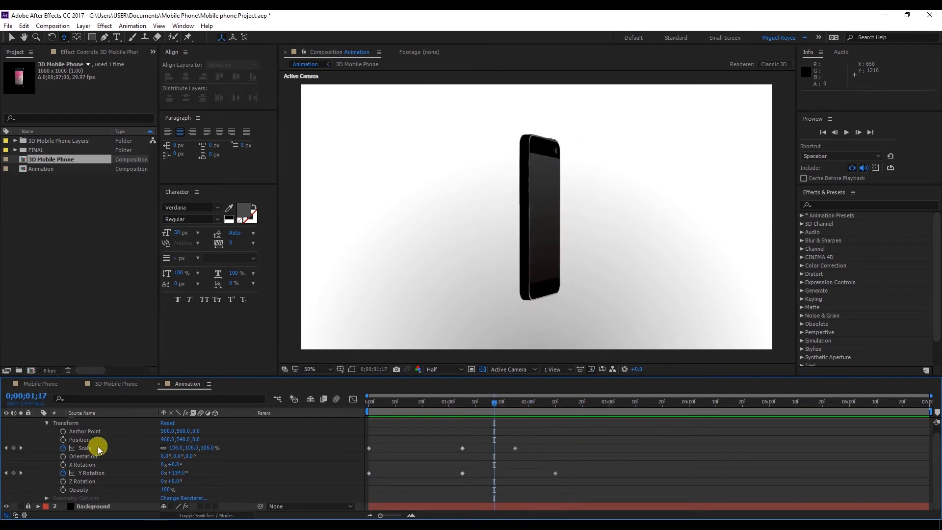
- Keyframe the phone's Position from the frame's centre at 0;00;00;25 to left of centre at 0;00;05;00, and preview the motion
left_click_drag(402, 405, 434, 408)
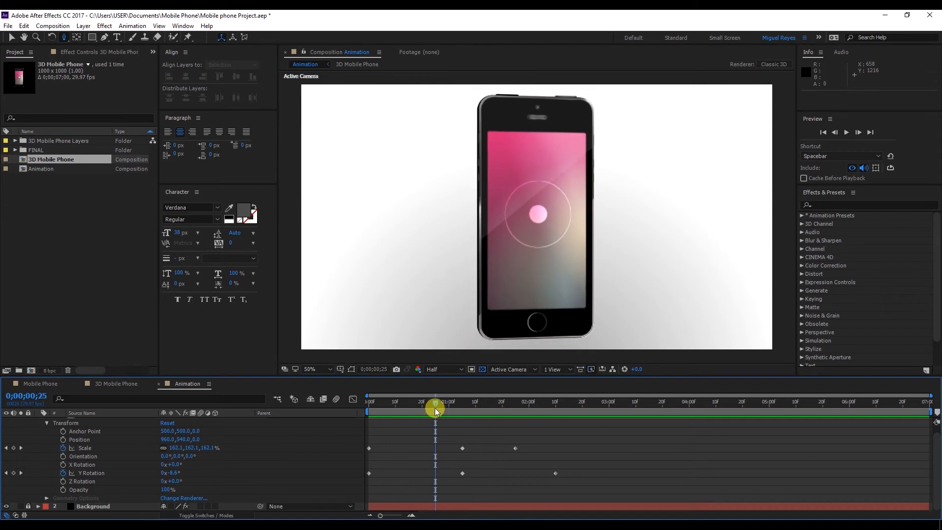
left_click(63, 440)
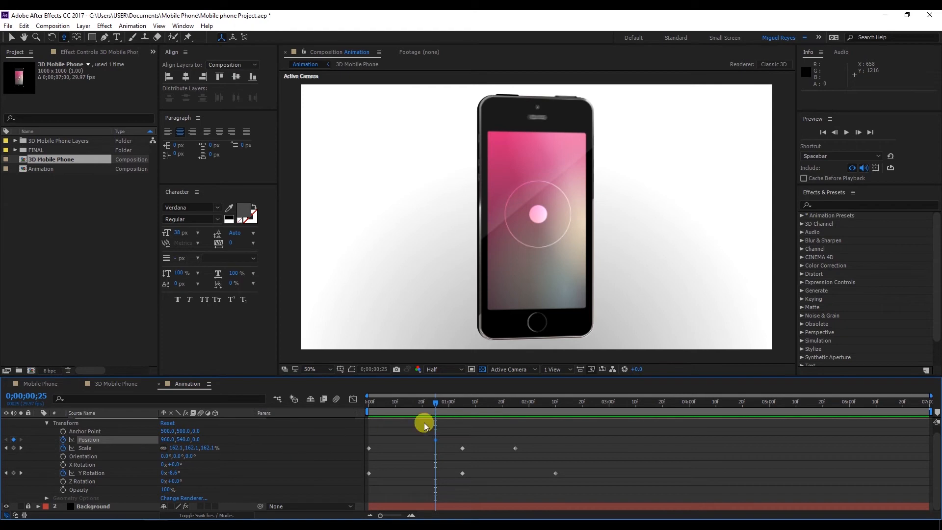
left_click(651, 367)
left_click(769, 403)
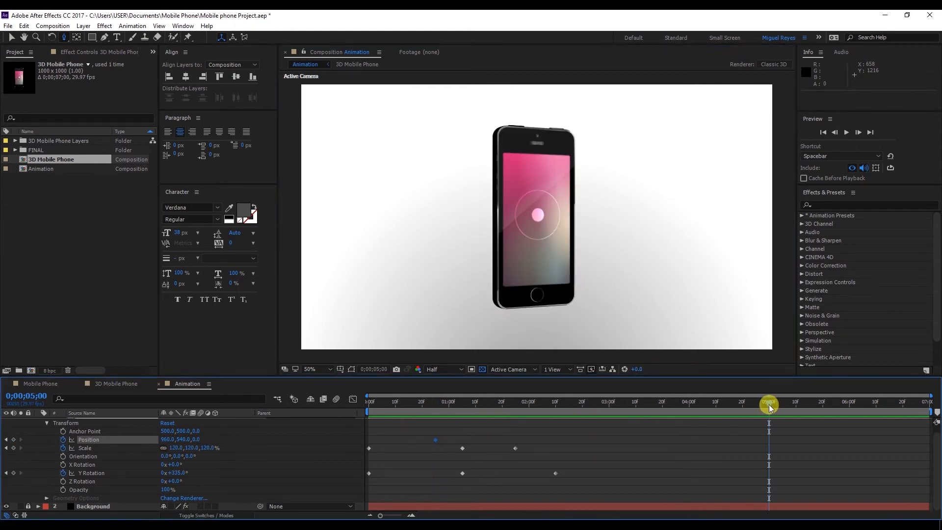
left_click_drag(166, 443, 166, 443)
key("ctrl+z")
left_click(166, 440)
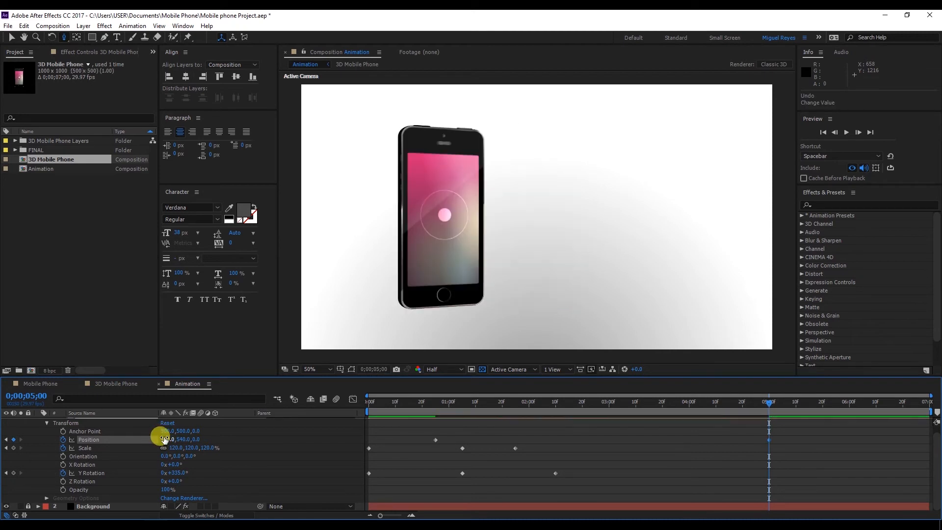
left_click_drag(706, 403, 369, 410)
key("space")
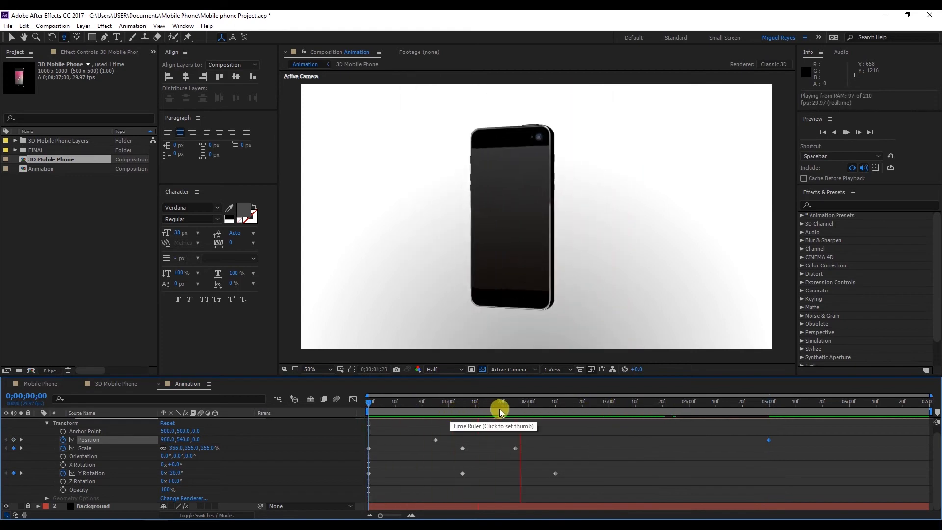
left_click_drag(511, 404, 555, 407)
- Apply Easy Ease to all Position, Scale and Y Rotation keyframes of the 3D Mobile Phone layer
left_click_drag(738, 437, 349, 495)
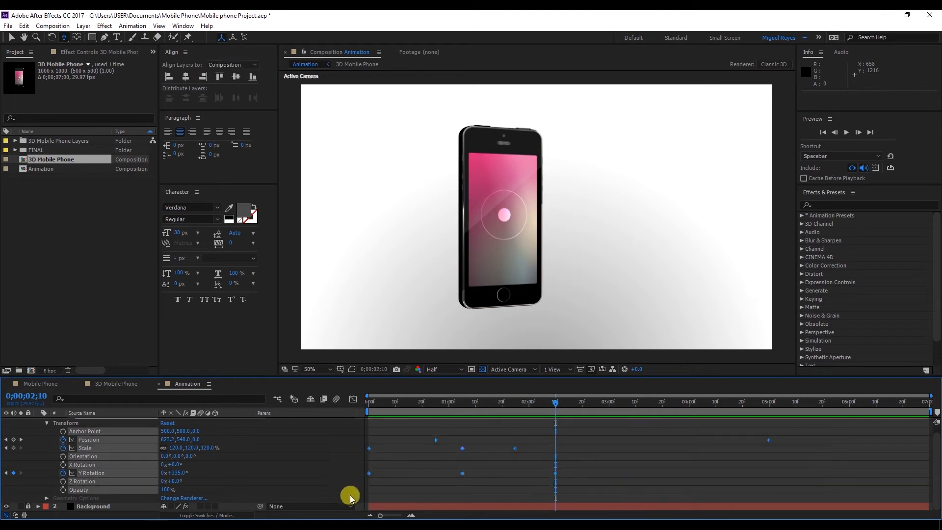
right_click(463, 474)
mouse_move(502, 470)
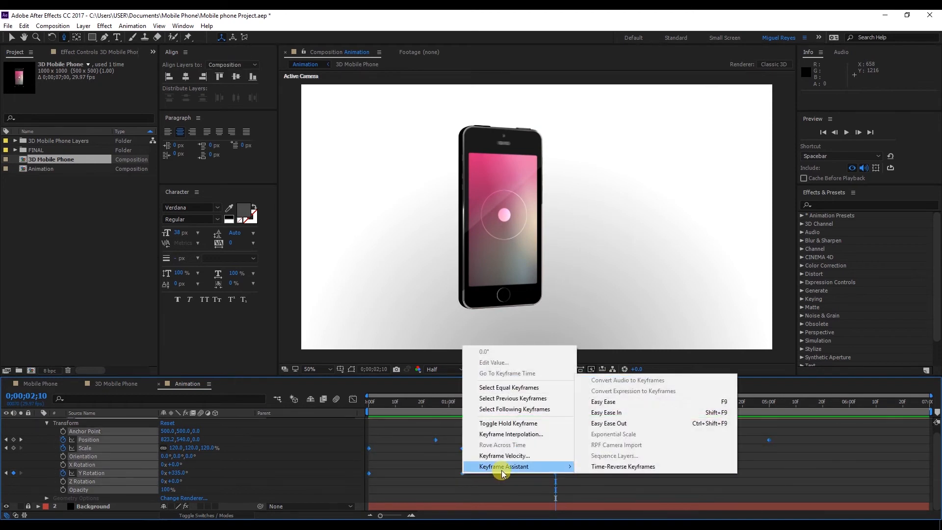
left_click(614, 403)
left_click(610, 458)
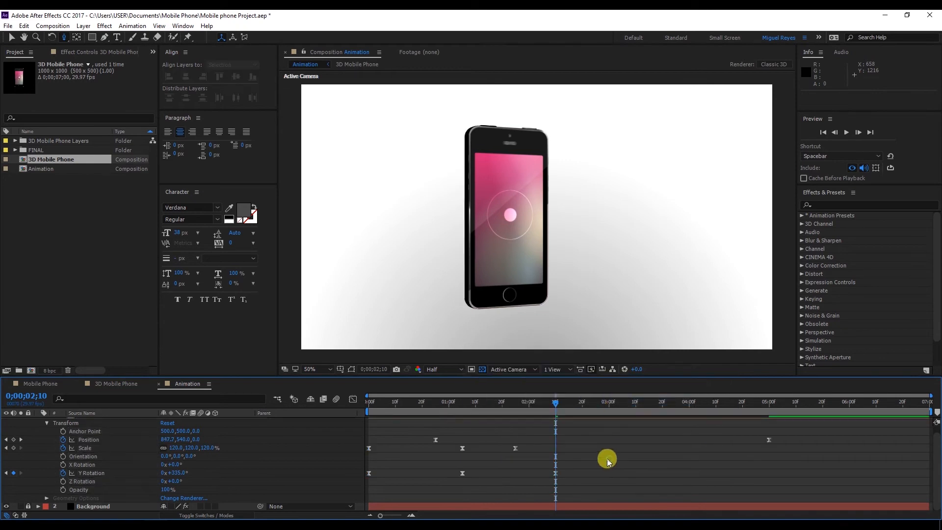
- Display the 3D Mobile Phone layer's Scale animation as a speed graph in the Graph Editor
left_click_drag(462, 402, 406, 446)
left_click(88, 448)
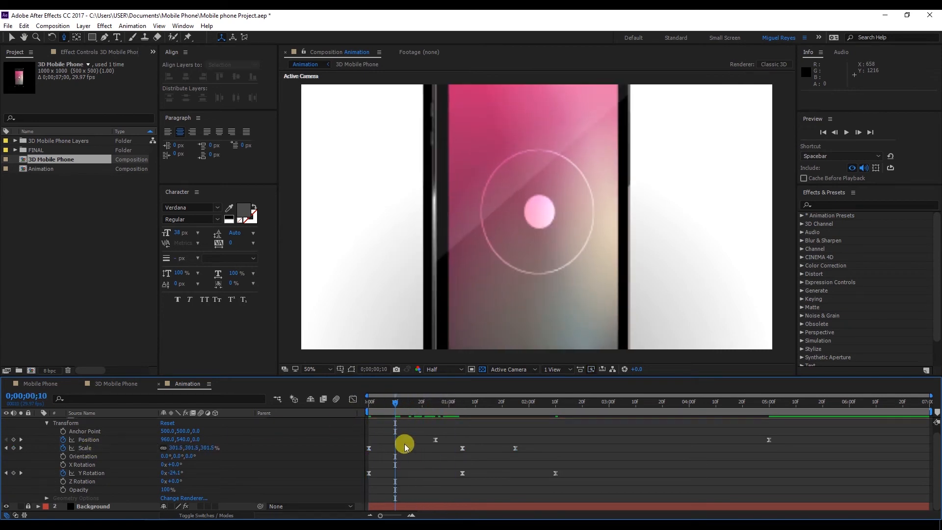
left_click(369, 447)
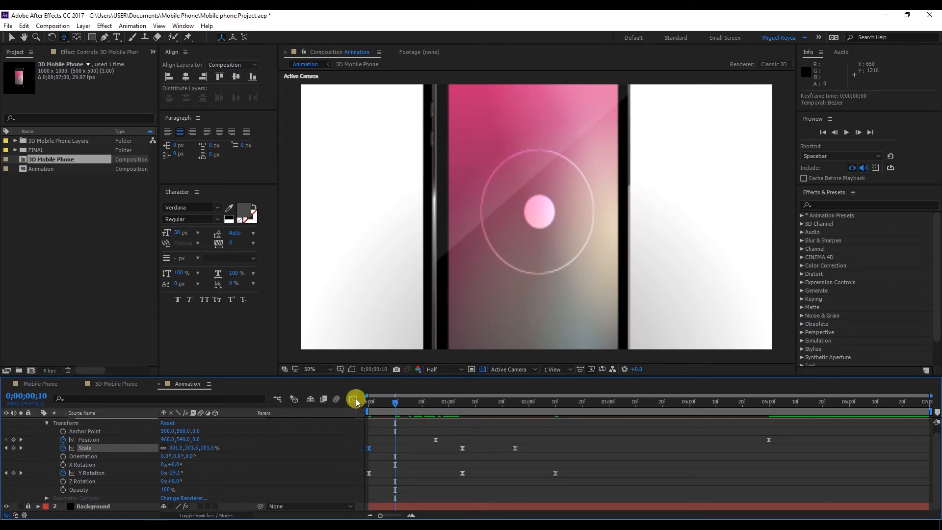
left_click(355, 398)
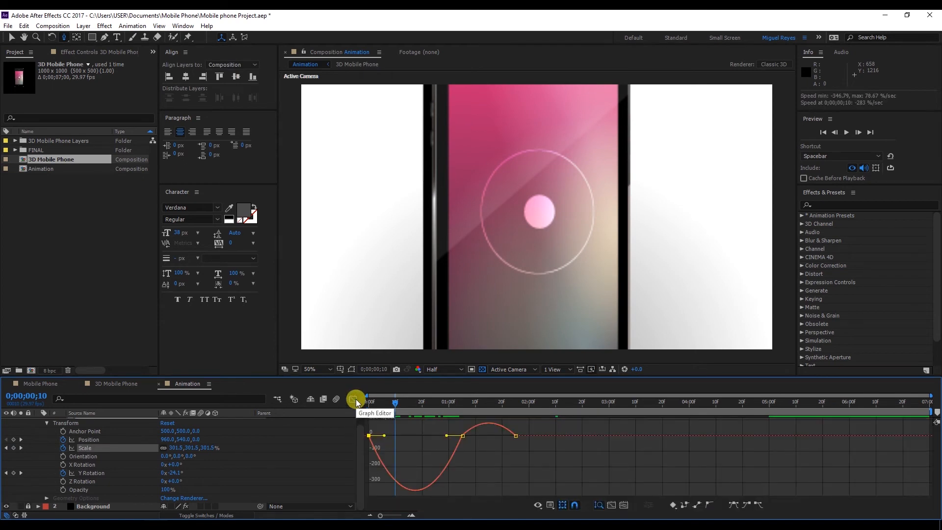
left_click(548, 508)
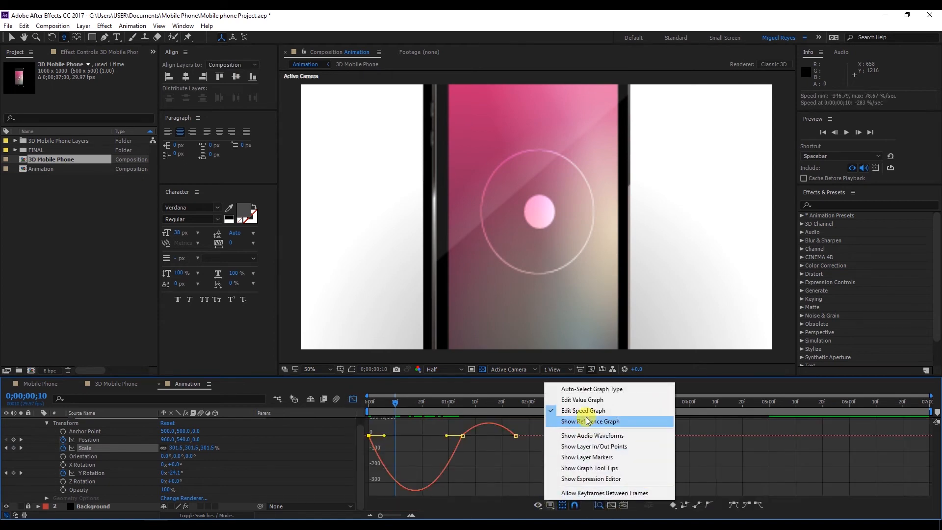
left_click(564, 410)
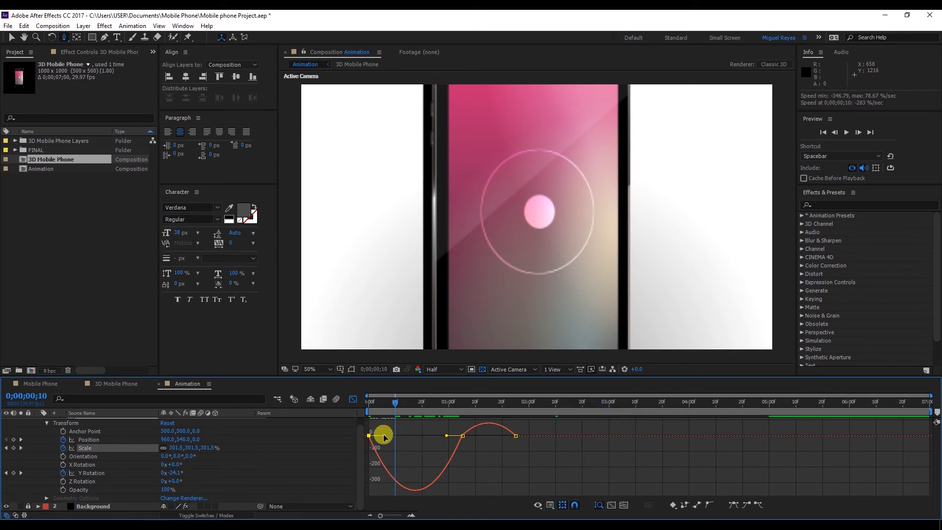
- Shorten the first Scale keyframe's outgoing speed handle, lengthen the incoming handle at 0;00;01;05, and preview the faster start
left_click_drag(383, 437, 366, 438)
left_click_drag(447, 436, 413, 435)
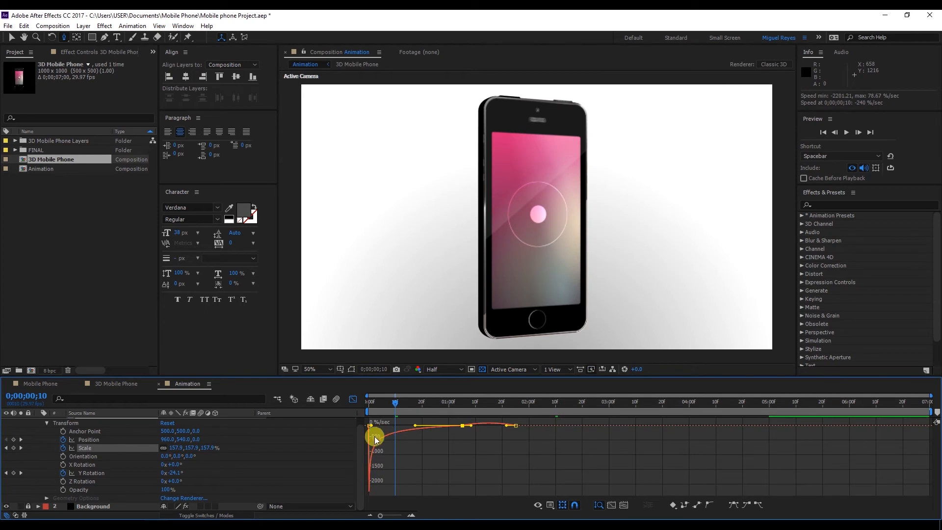
left_click(374, 405)
key("space")
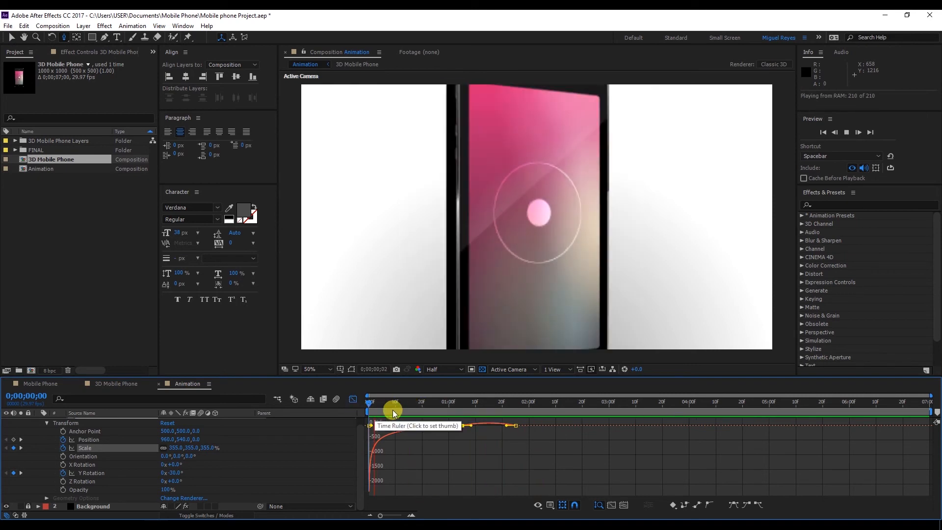
left_click(463, 405)
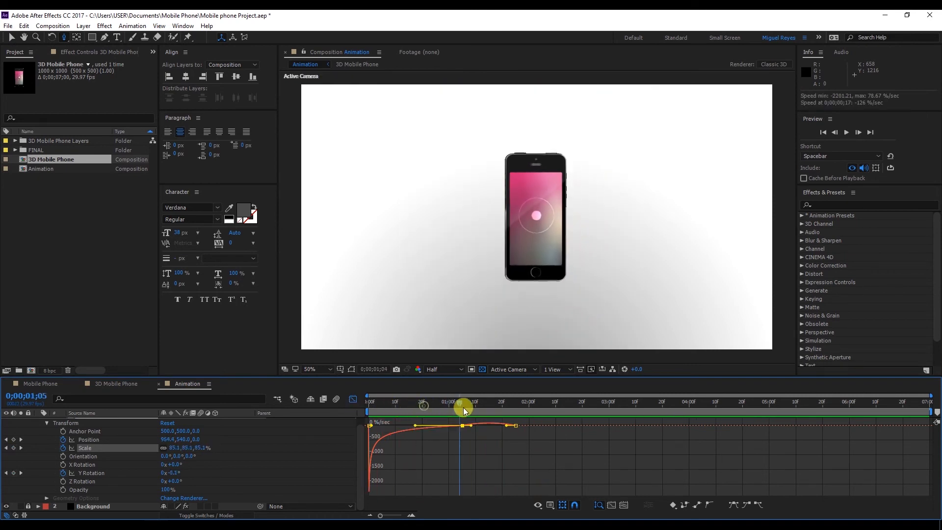
- Lengthen the facing Y Rotation speed handles between the 0;00;01;05 and 0;00;02;10 keyframes to form a sharper peak, and preview the spin
left_click(97, 474)
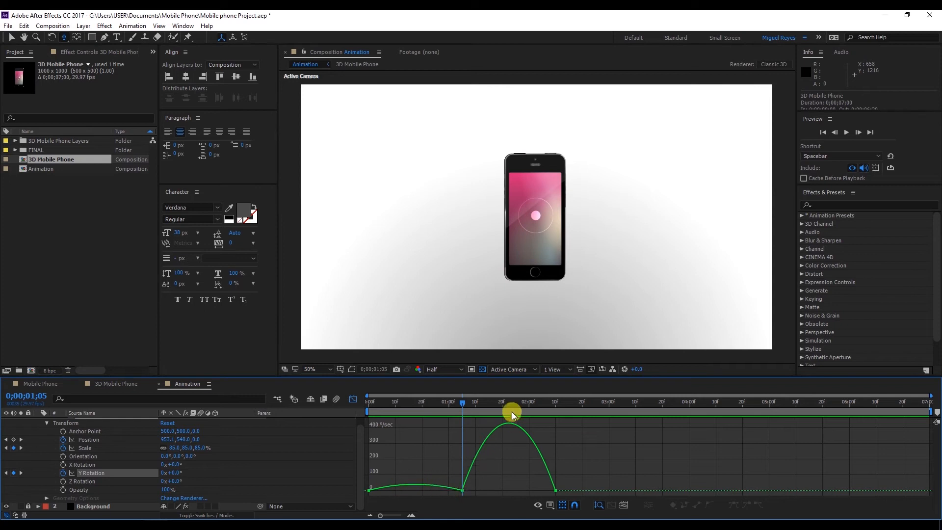
left_click_drag(498, 406, 529, 409)
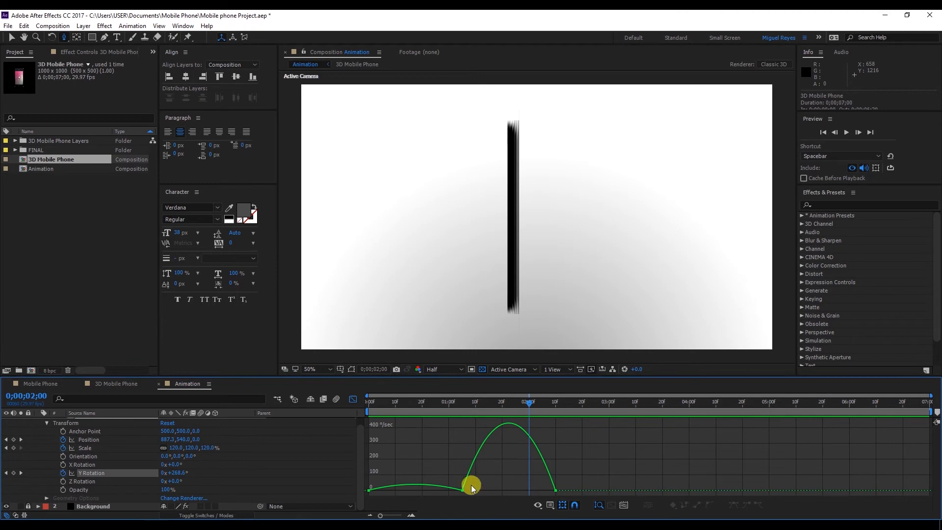
left_click(550, 506)
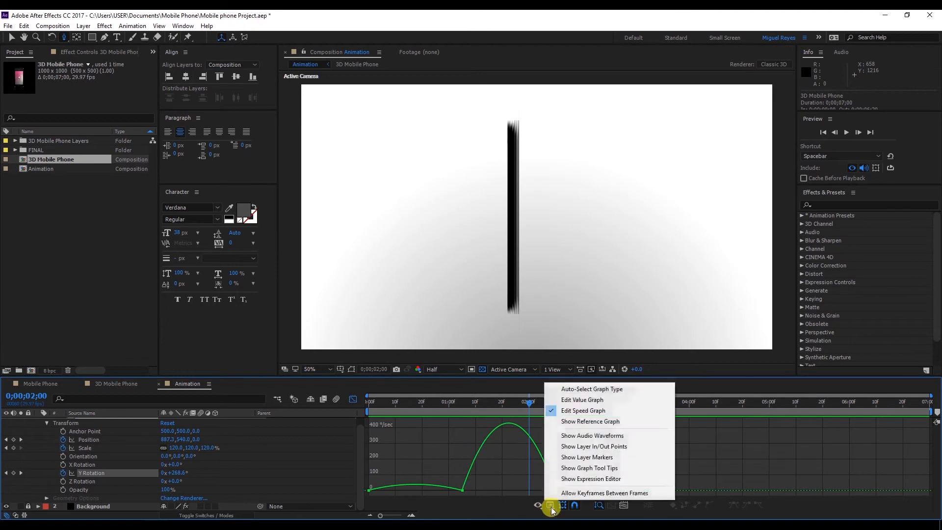
left_click(583, 412)
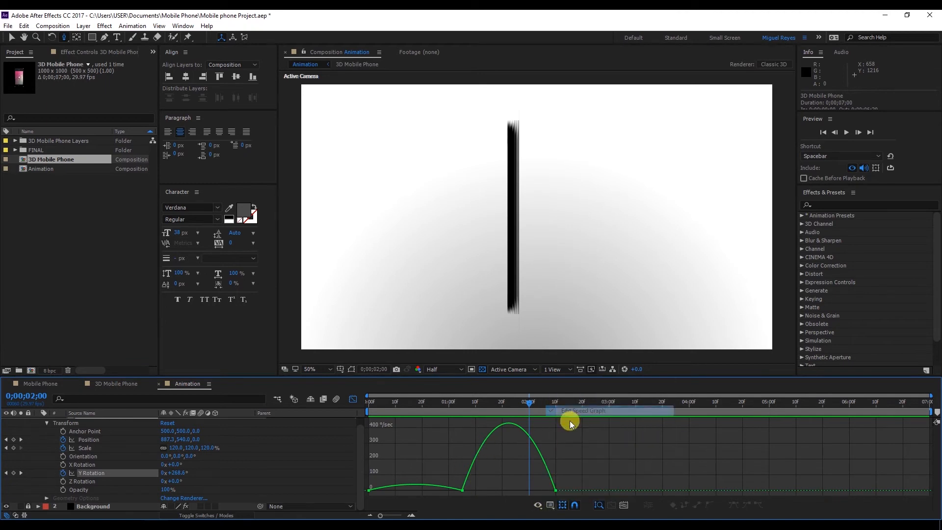
left_click(462, 490)
left_click_drag(479, 490, 521, 492)
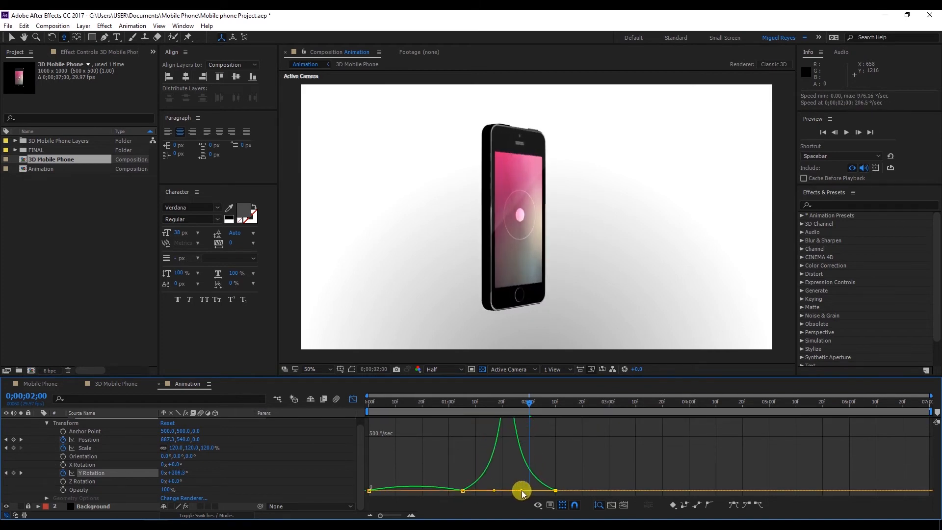
left_click(456, 405)
key("space")
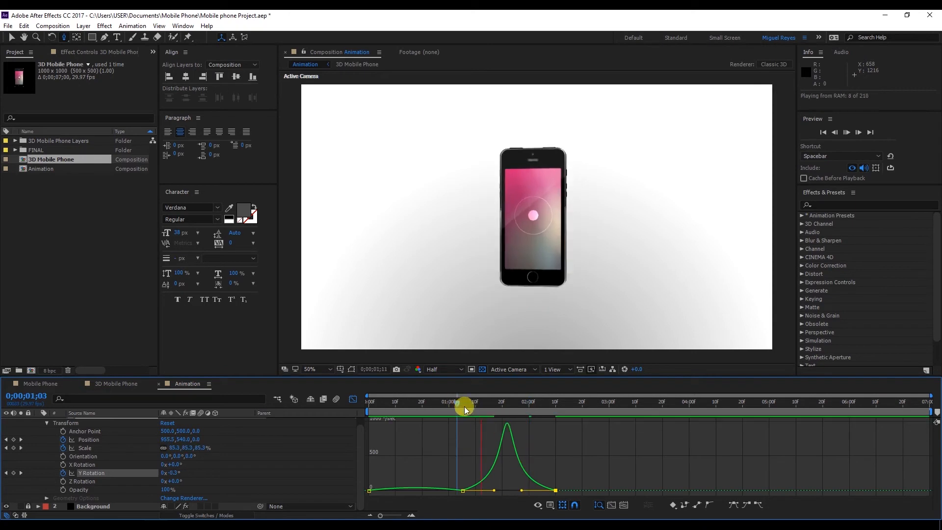
left_click(461, 406)
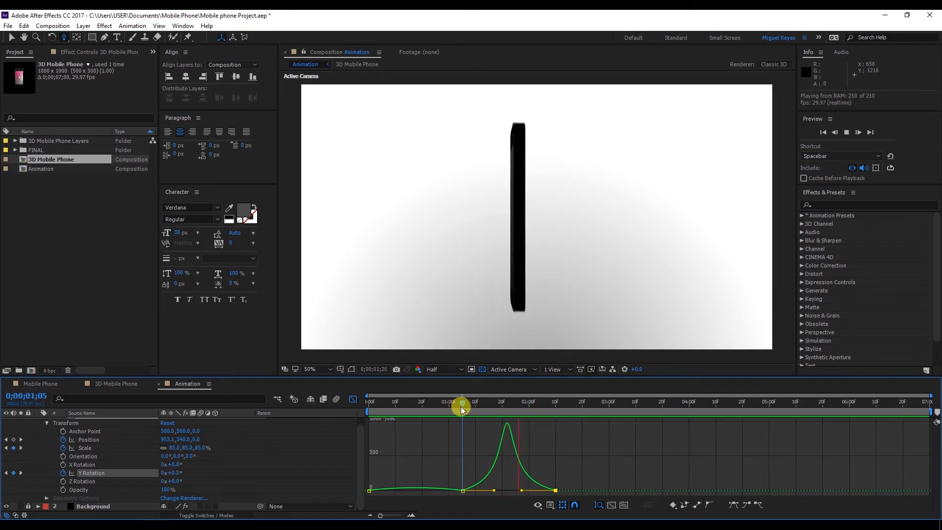
left_click_drag(461, 407, 367, 407)
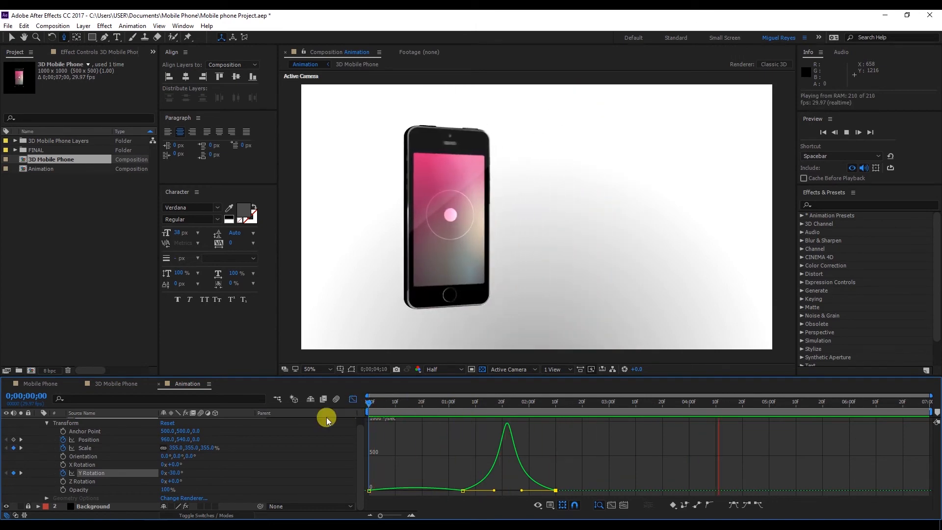
- Show the Position speed graph and lengthen the first keyframe's outgoing and the last keyframe's incoming handles toward the middle
left_click(416, 438)
left_click(95, 438)
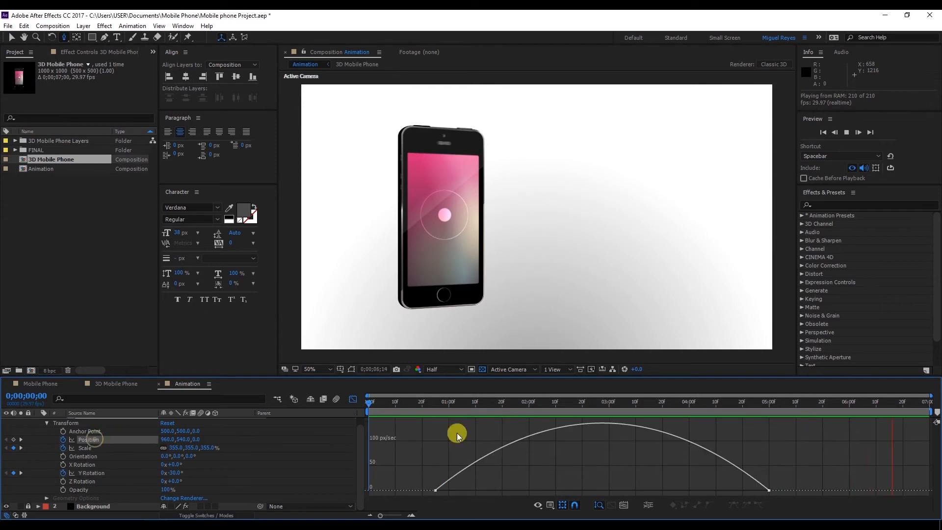
left_click(490, 407)
left_click(449, 481)
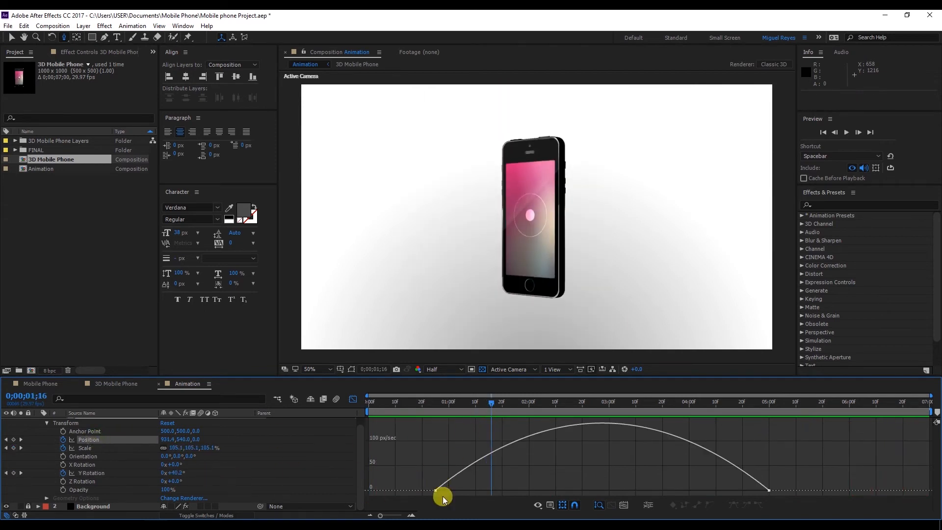
left_click(434, 490)
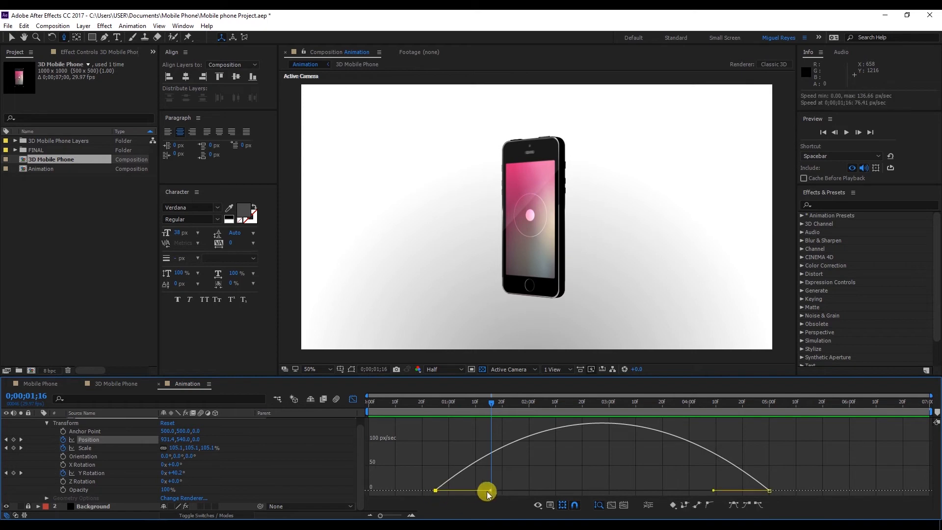
left_click_drag(492, 492, 558, 492)
left_click_drag(713, 490, 647, 491)
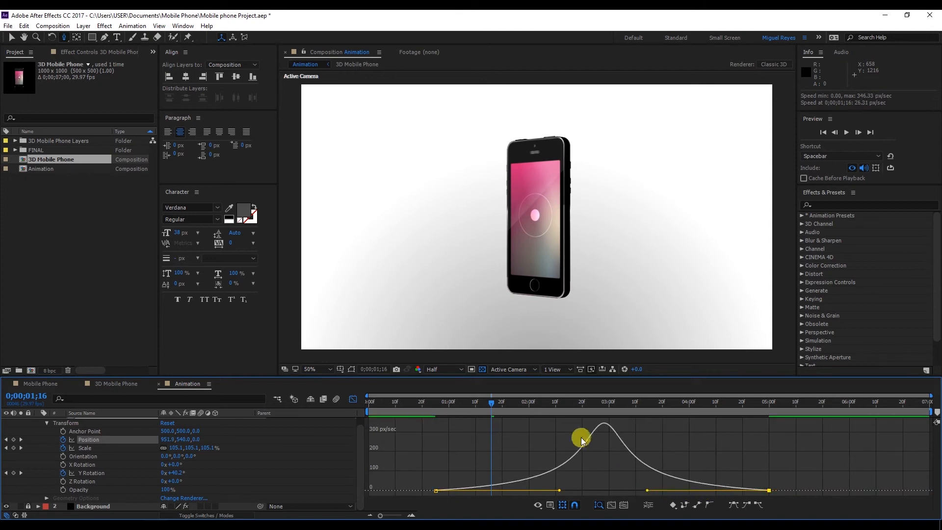
- Fine-tune the two Position speed handles, extending the first keyframe's outgoing handle slightly, and preview the phone's slide
left_click(550, 411)
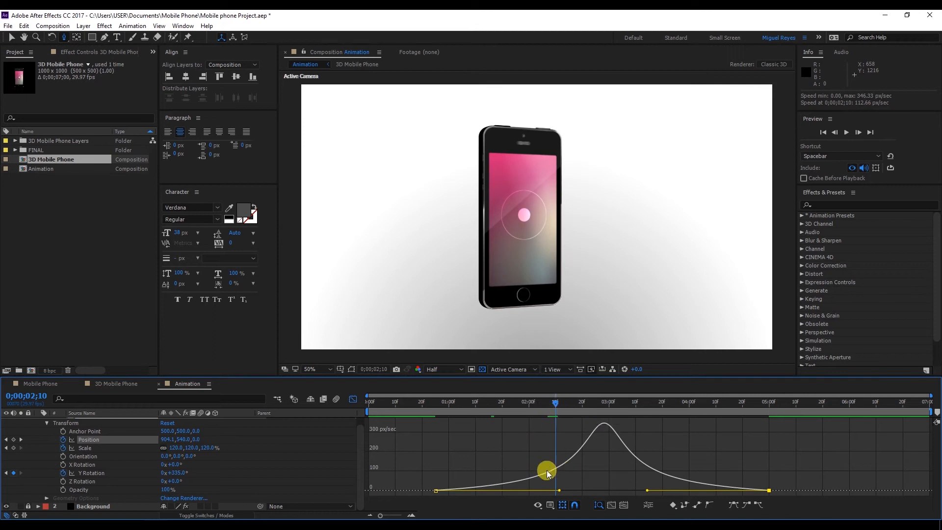
left_click_drag(559, 491, 566, 490)
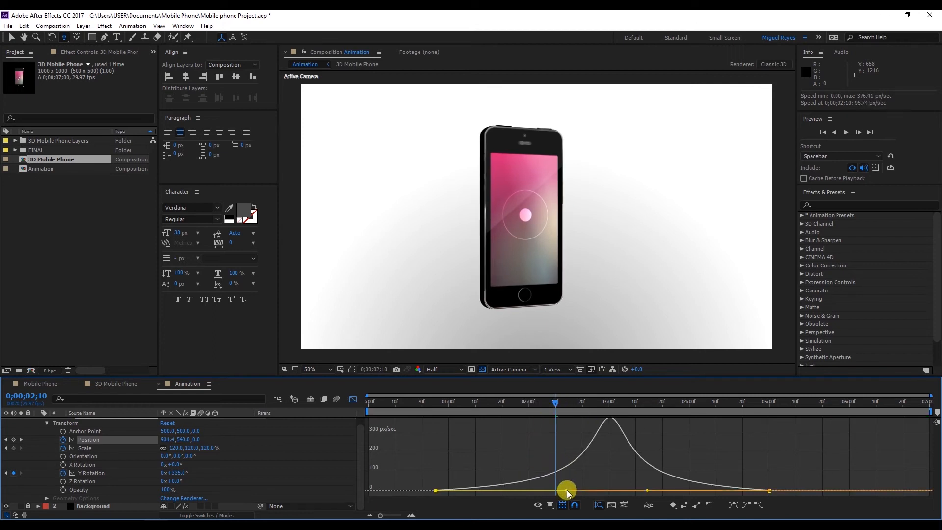
left_click_drag(648, 490, 649, 490)
key("space")
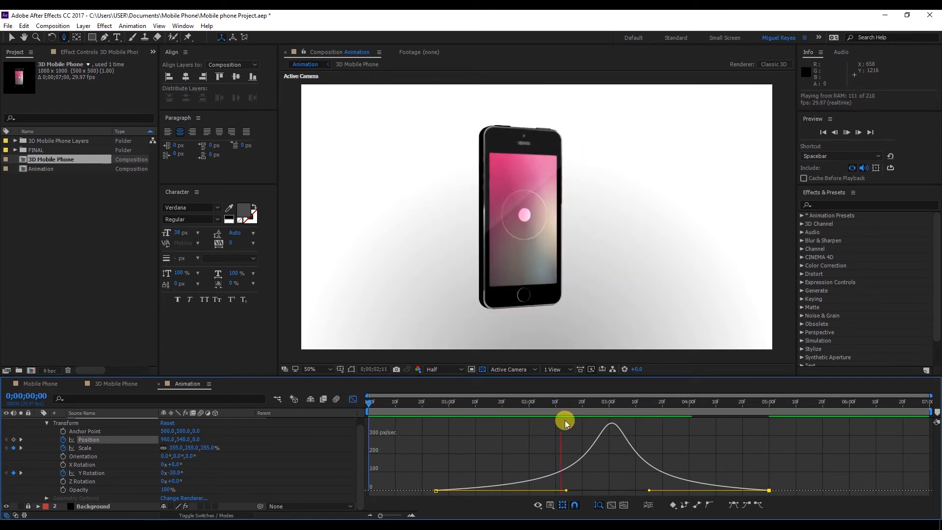
left_click(472, 400)
left_click_drag(472, 400, 717, 401)
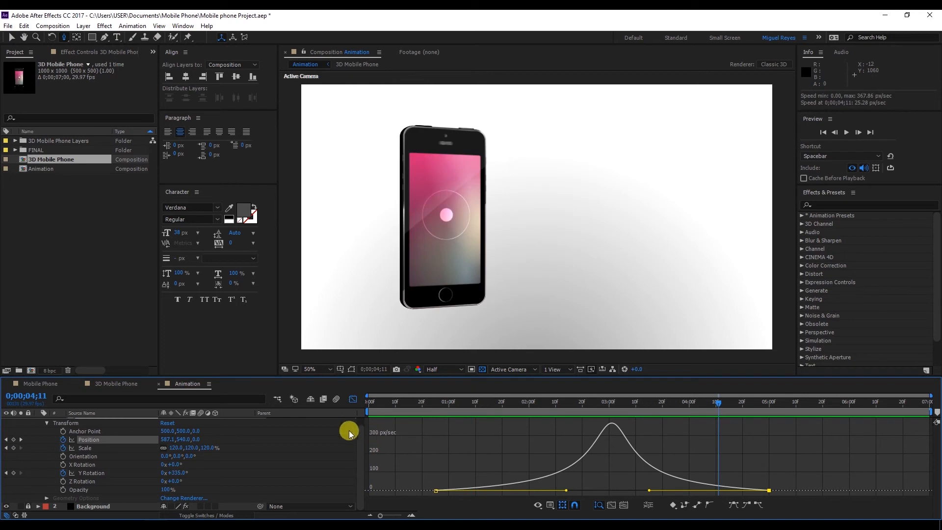
- Return from the Graph Editor to the keyframe view and move the current time to the last Position keyframe at 0;00;05;00
left_click(353, 399)
scroll(331, 449, "up", 1)
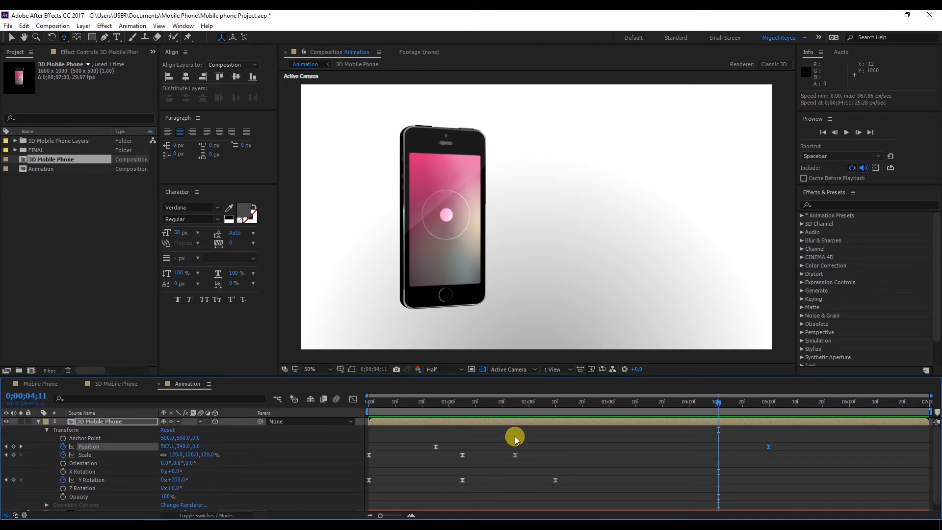
left_click(557, 403)
left_click(609, 404)
left_click_drag(642, 411, 769, 407)
left_click(503, 467)
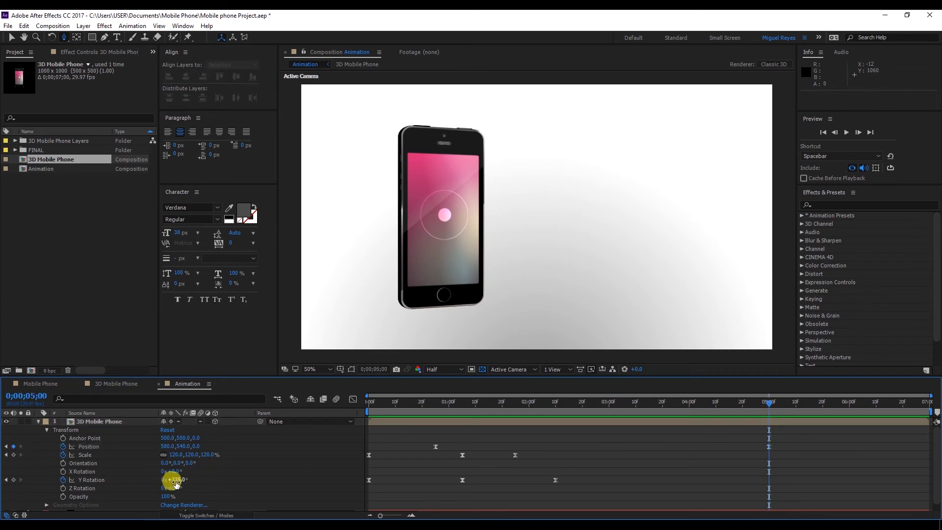
- Keyframe the 3D Mobile Phone layer's Y Rotation at 380° (1x+20°) at 0;00;05;00, and preview the added turn
left_click(176, 483)
key("Return")
left_click(185, 478)
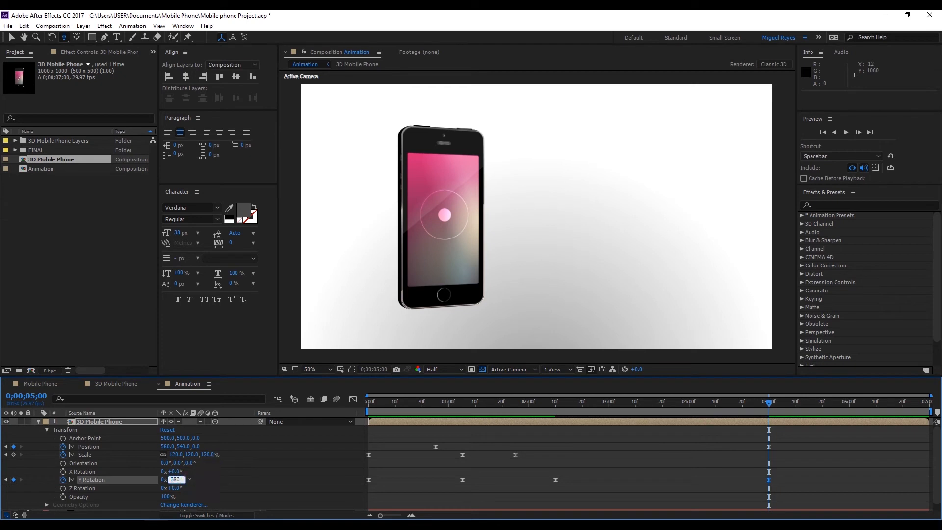
left_click(212, 469)
left_click(211, 471)
left_click(160, 481)
left_click_drag(162, 481, 172, 481)
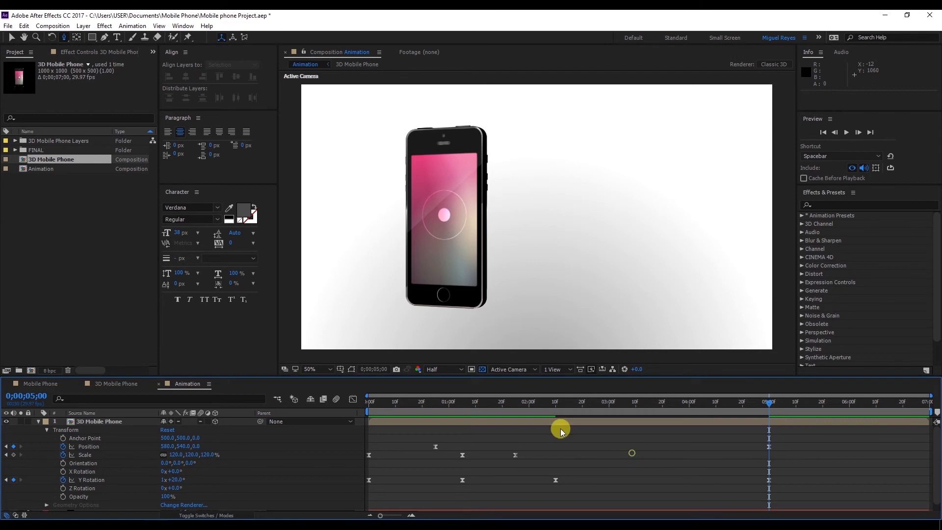
key("space")
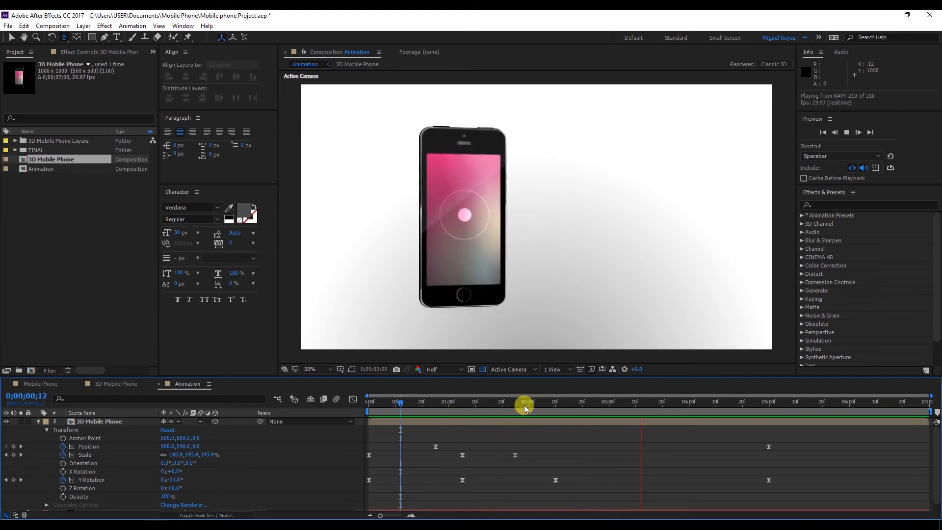
left_click_drag(526, 403, 515, 410)
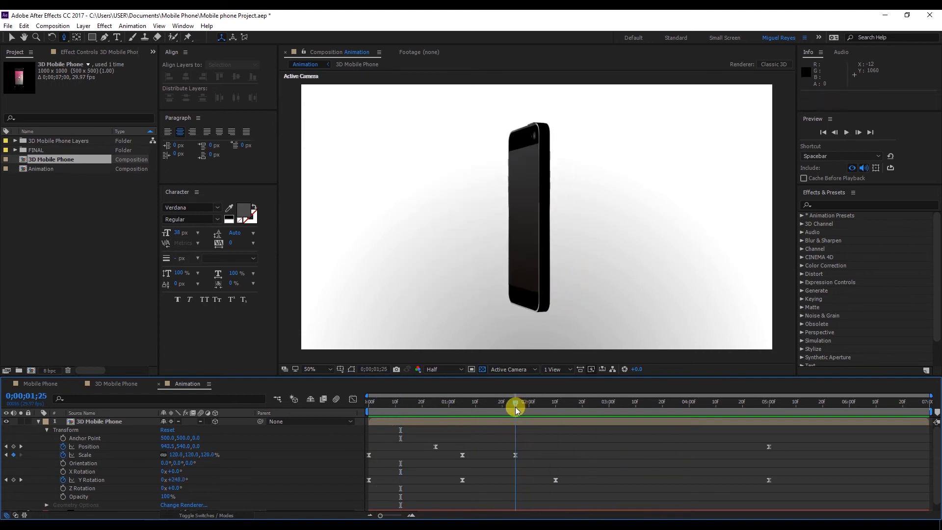
- Shorten the first Position keyframe's outgoing speed handle slightly, preview the slide, and return to the keyframe view
left_click(436, 446)
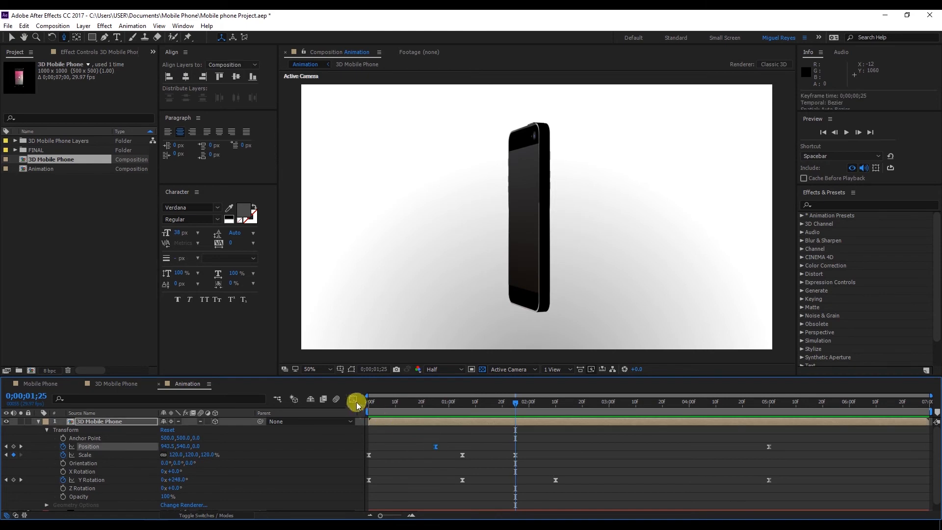
left_click(353, 400)
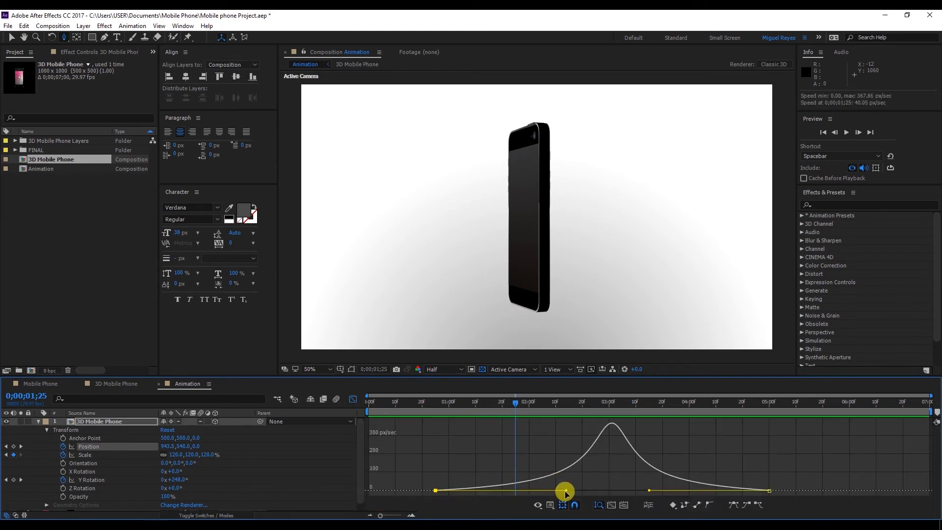
left_click_drag(566, 490, 552, 490)
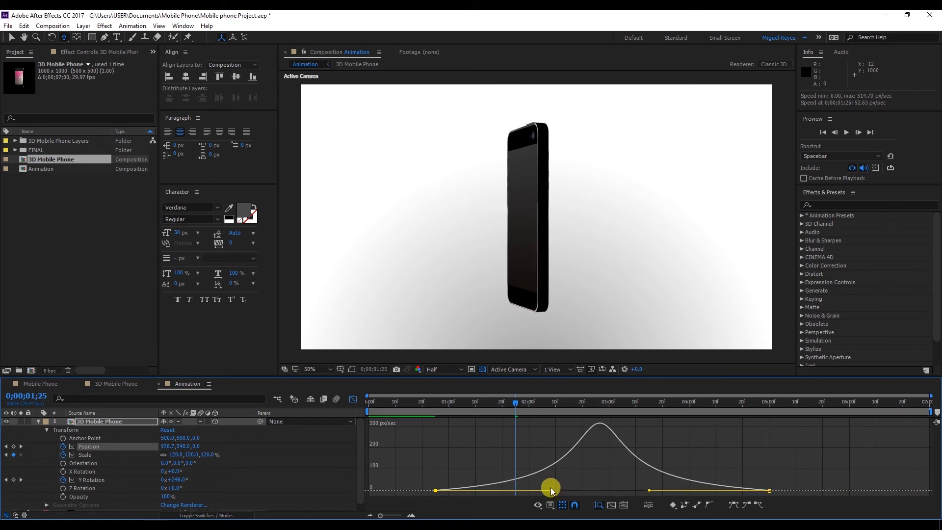
left_click_drag(434, 414, 426, 409)
key("space")
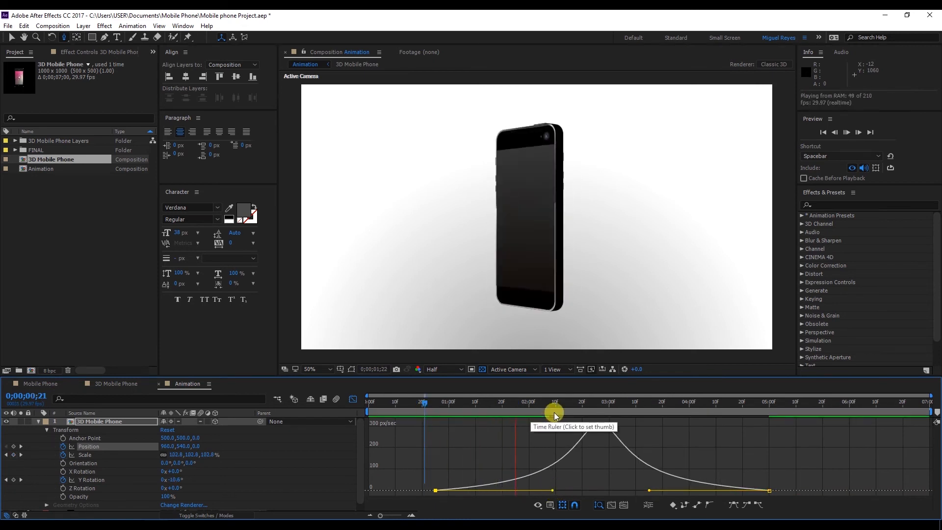
key("space")
key("shift+F3")
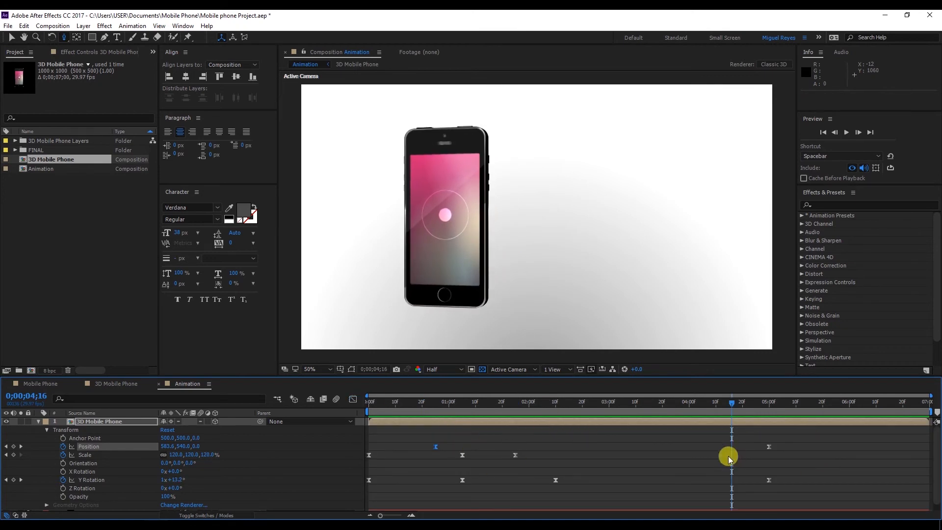
- Collapse the 3D Mobile Phone layer's properties and add a text layer reading HOW TO CREATE near the phone's upper right edge
left_click(37, 421)
left_click(78, 457)
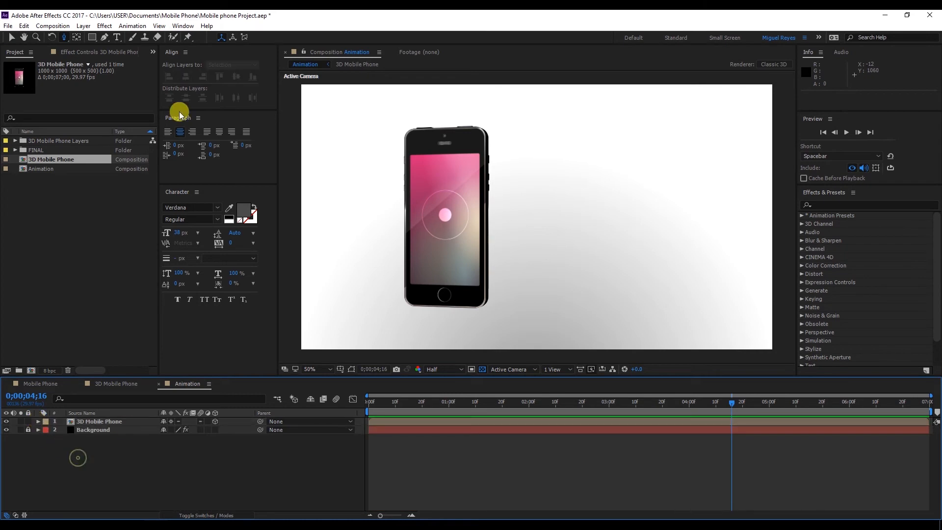
left_click(118, 38)
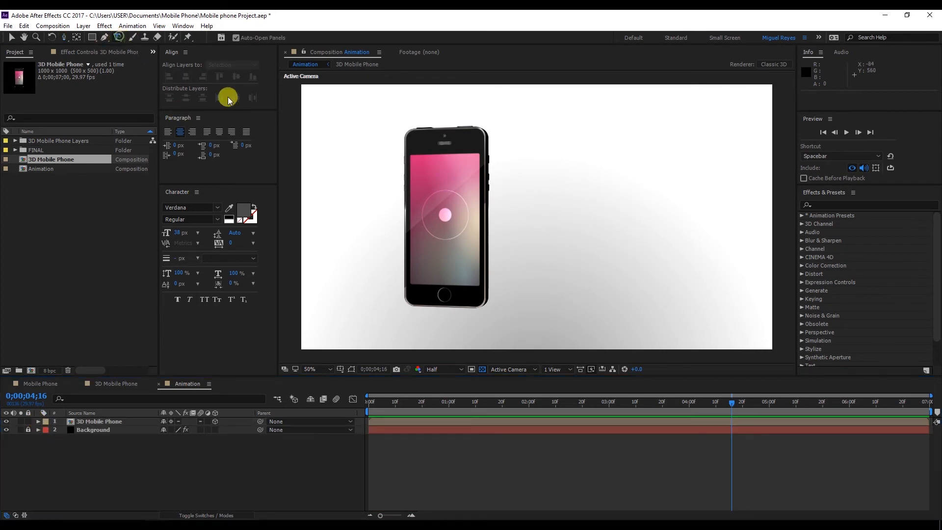
left_click(516, 175)
type("HOW TO CREATE")
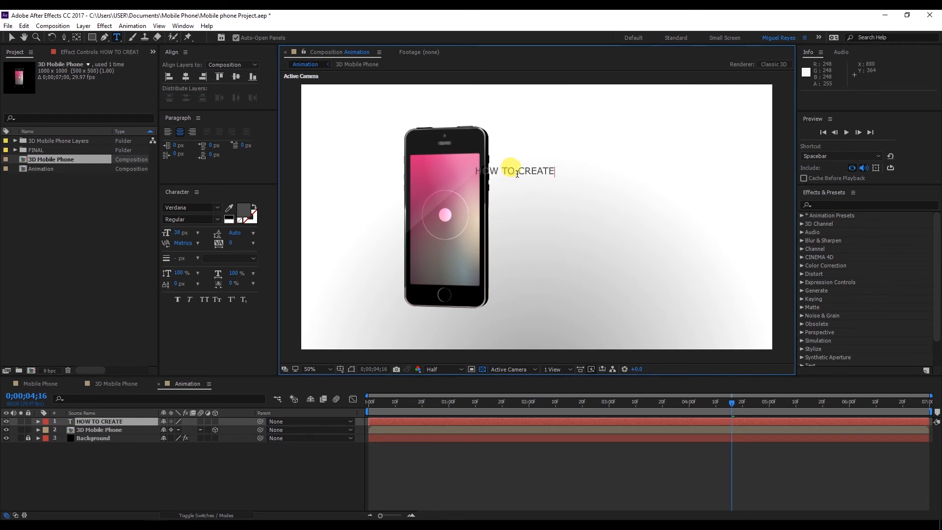
left_click(11, 37)
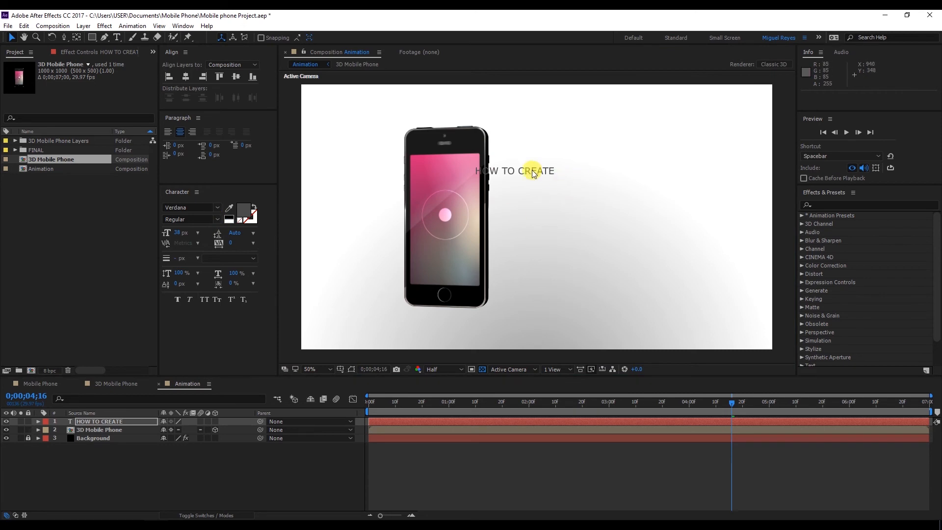
- Set the HOW TO CREATE text to Bold style at 77 px
left_click(215, 220)
left_click(210, 254)
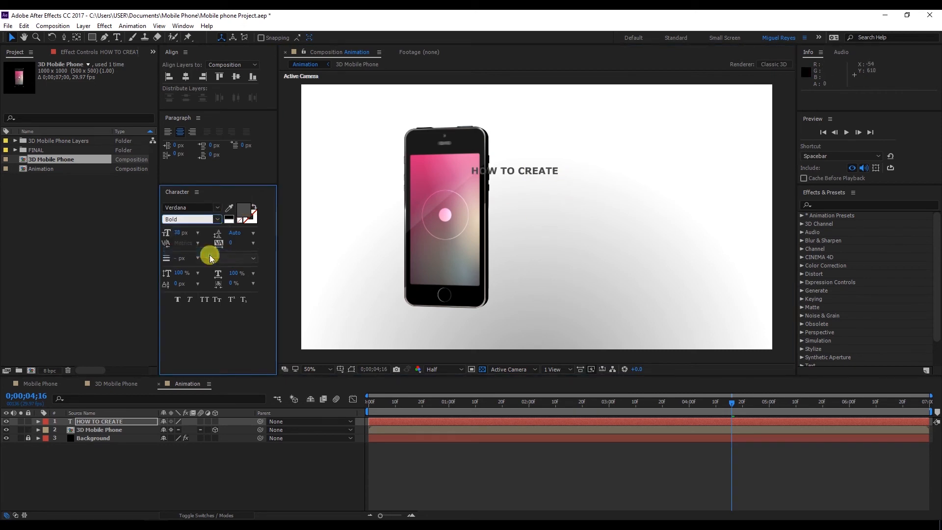
left_click_drag(529, 167, 566, 175)
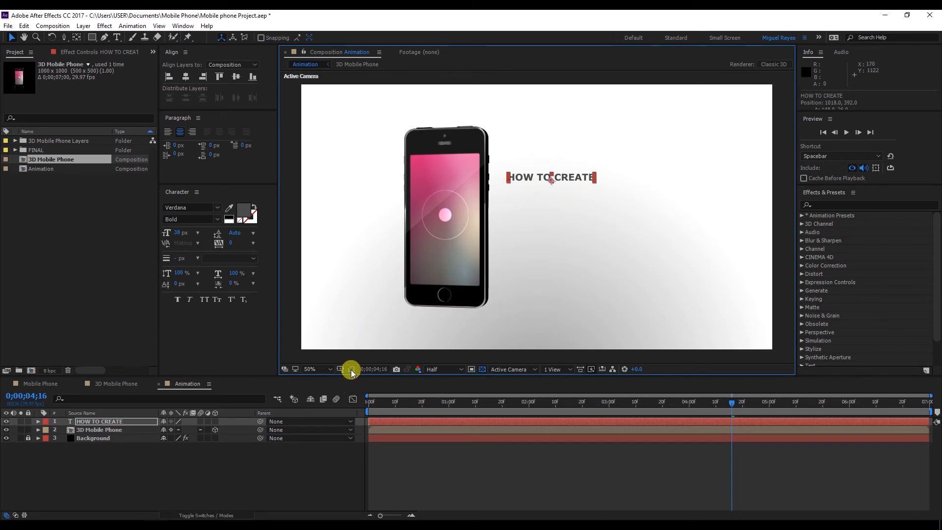
left_click_drag(177, 233, 184, 230)
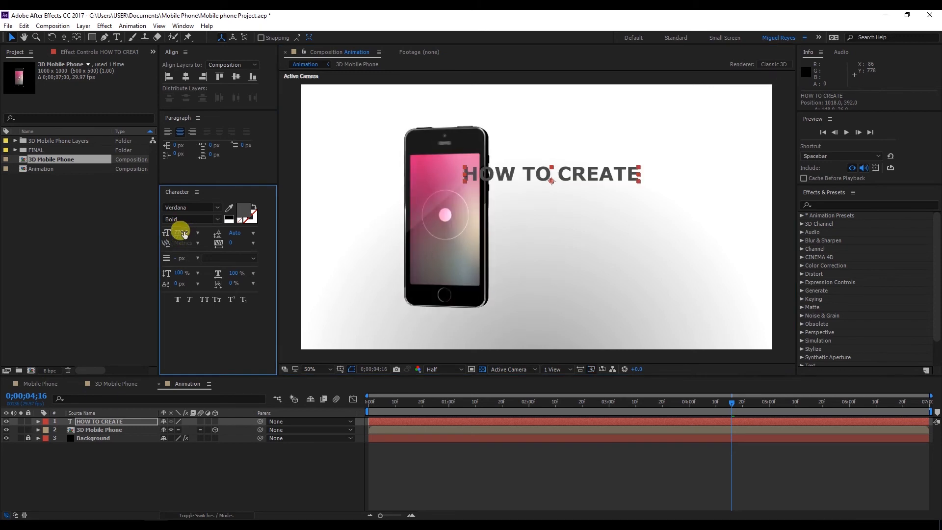
- Move the HOW TO CREATE text beside the phone's right edge and make its layer 3D
left_click_drag(548, 173, 571, 172)
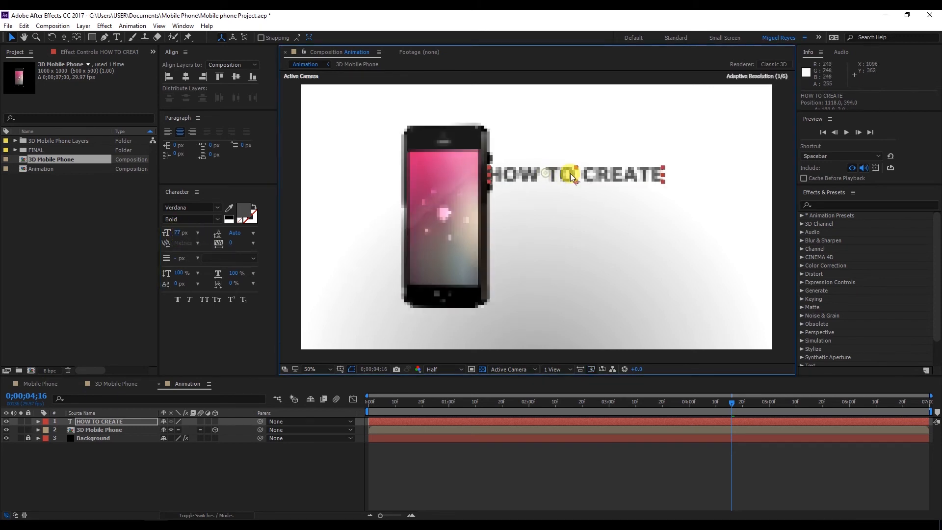
left_click(215, 421)
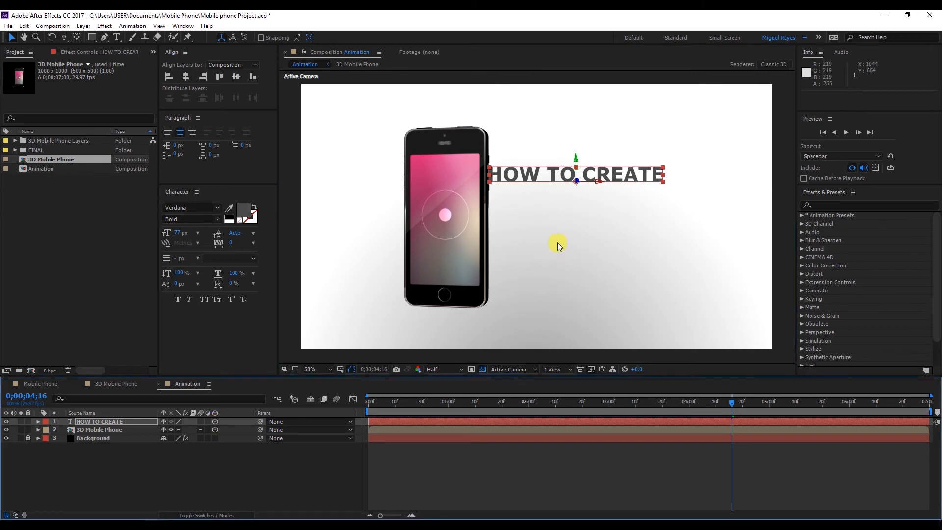
left_click(77, 38)
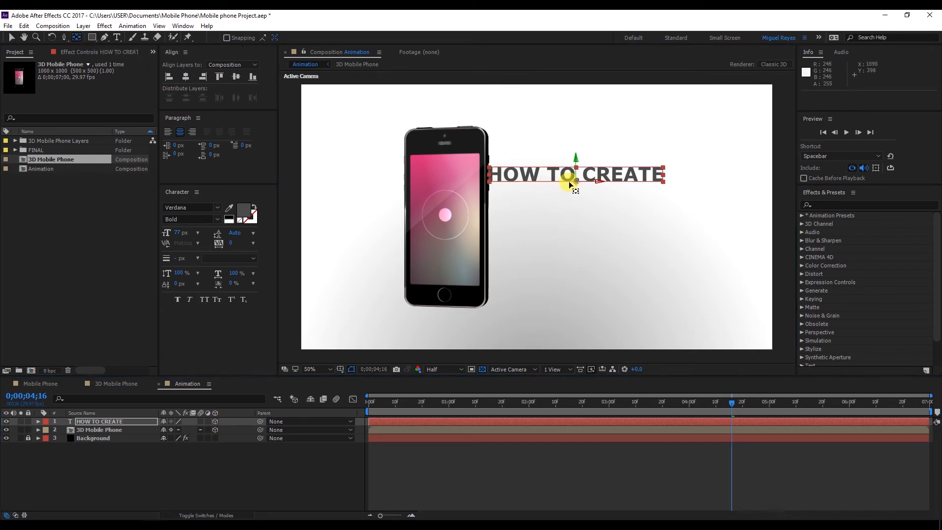
left_click_drag(577, 182, 491, 177)
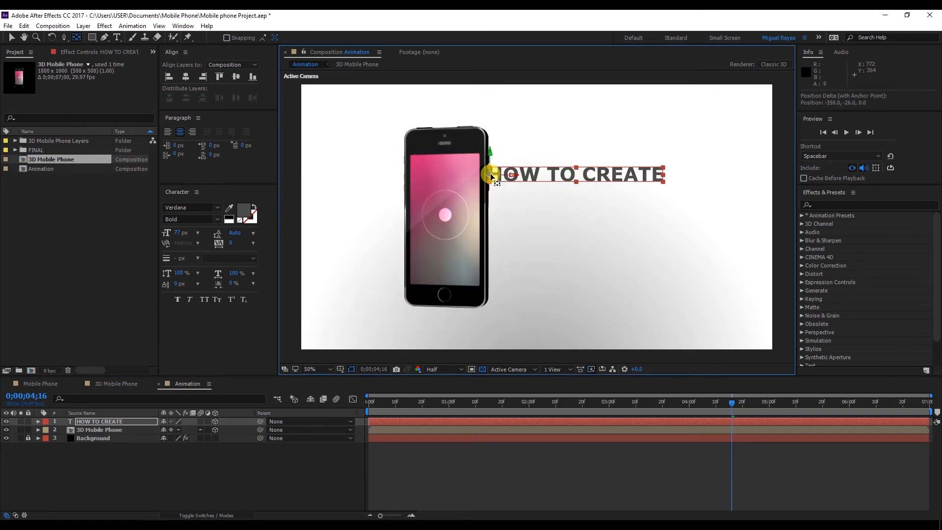
key("ctrl+z")
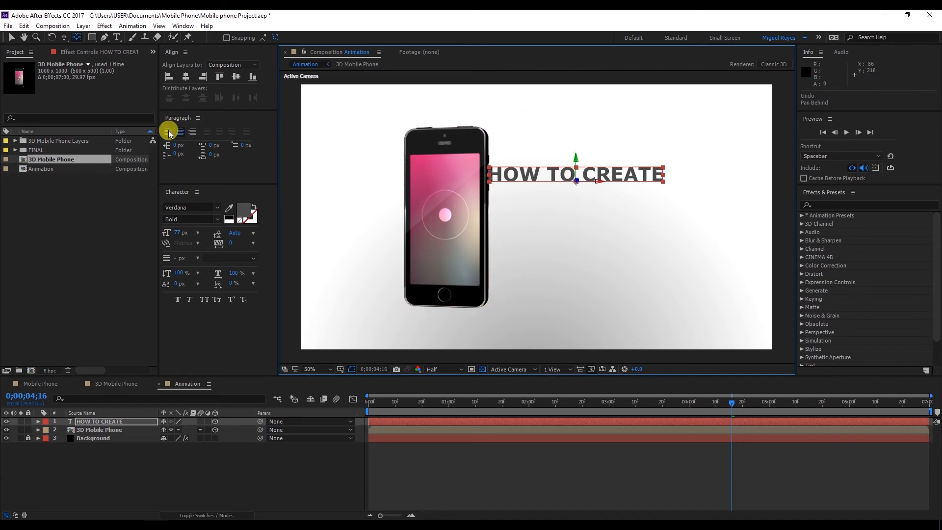
- Left-align the HOW TO CREATE text and move its anchor point to the middle of the text's left edge
left_click(168, 132)
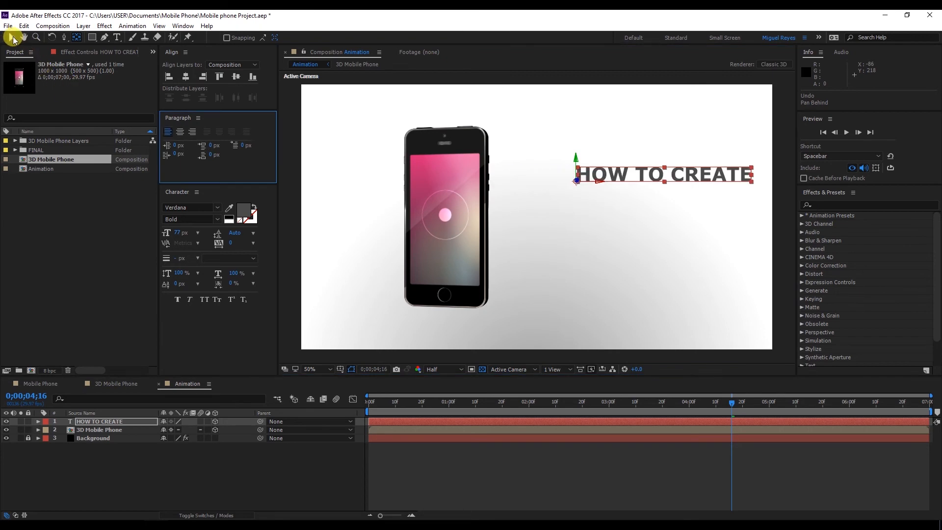
left_click(11, 37)
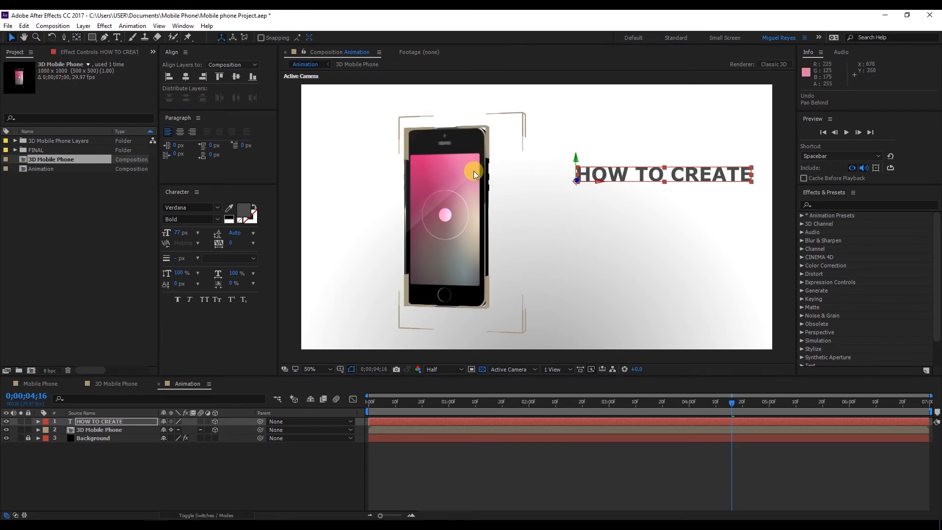
left_click(577, 180)
key("y")
left_click_drag(577, 182, 578, 176)
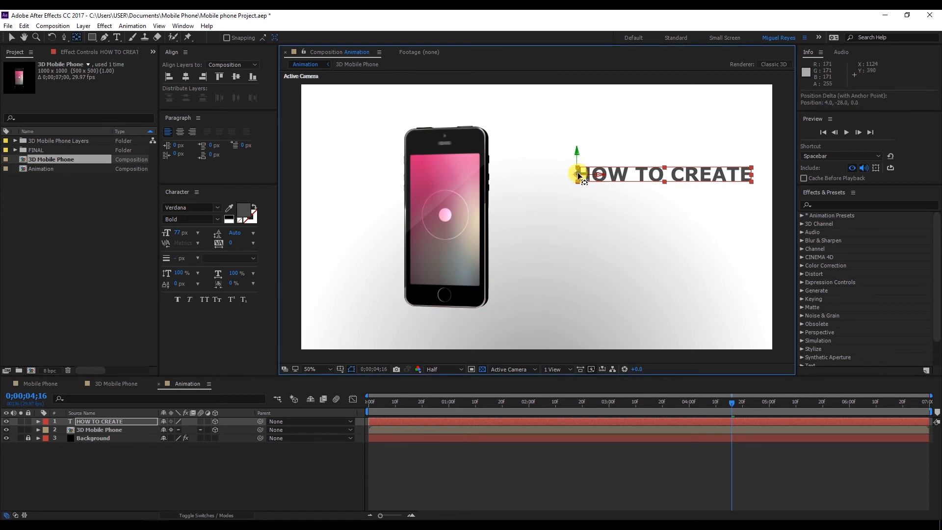
key("v")
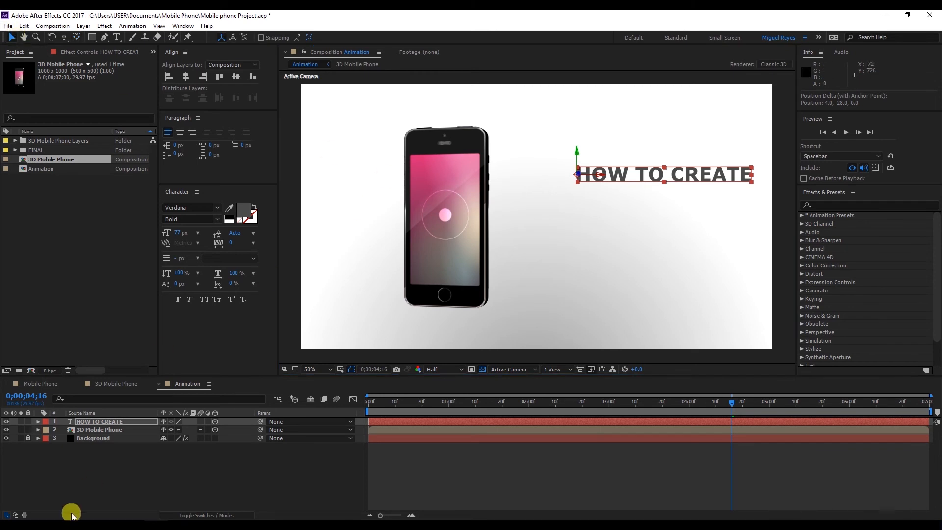
- Set the HOW TO CREATE layer's position to X 795 and Y 305, and move the current time to 0;00;05;06
left_click(38, 421)
left_click(47, 438)
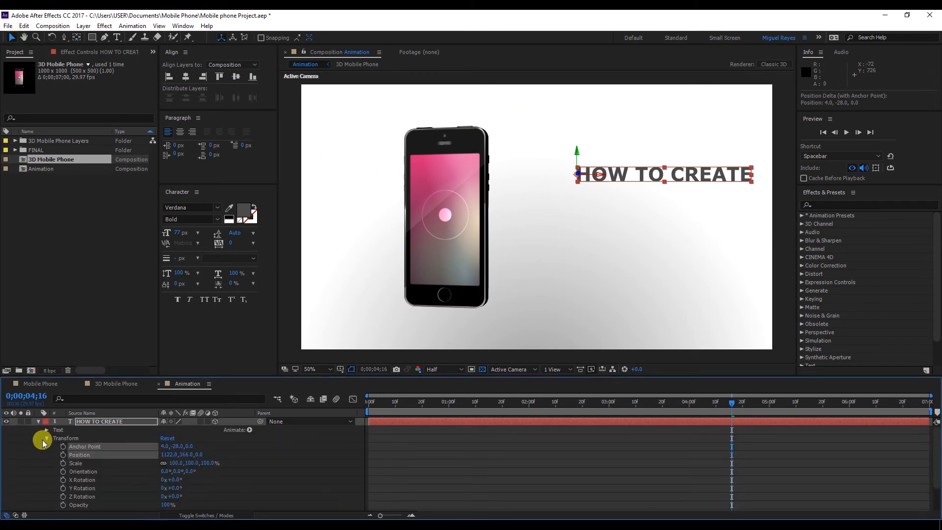
left_click(307, 457)
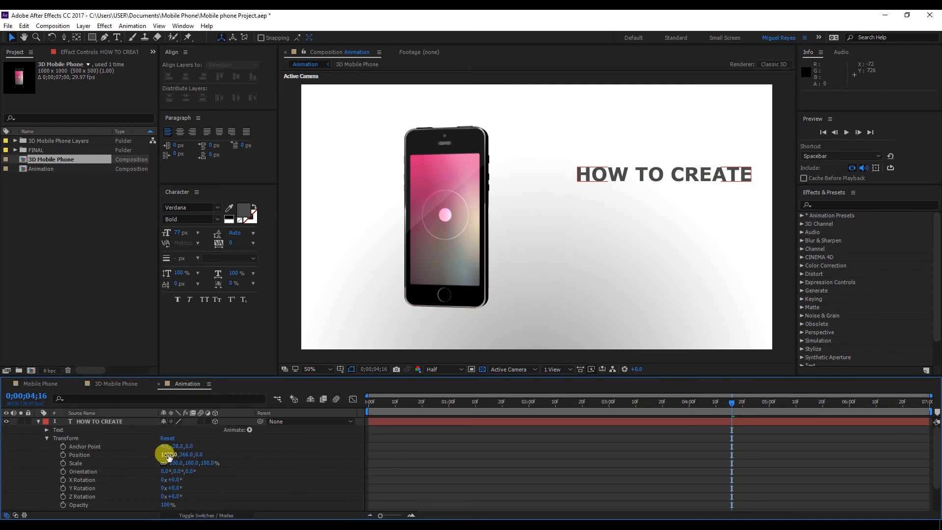
type("795")
key("Tab")
type("3")
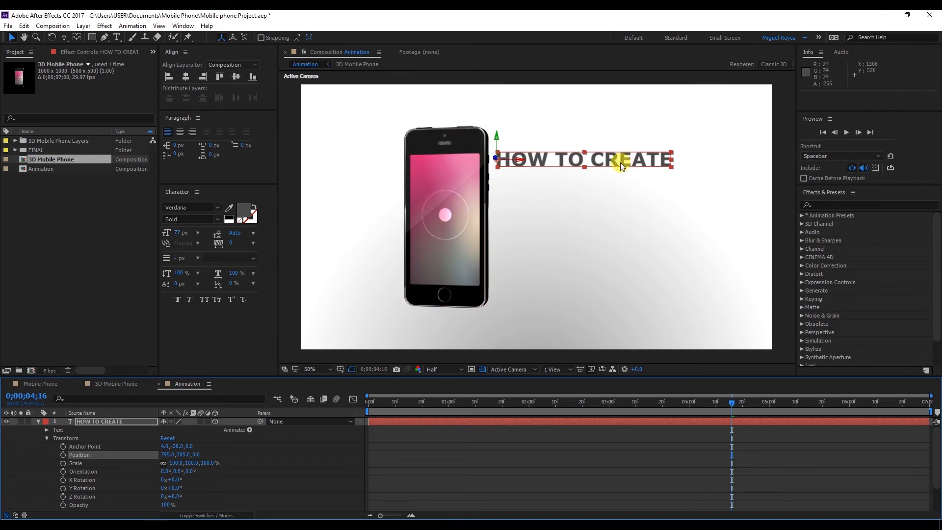
left_click_drag(677, 401, 785, 407)
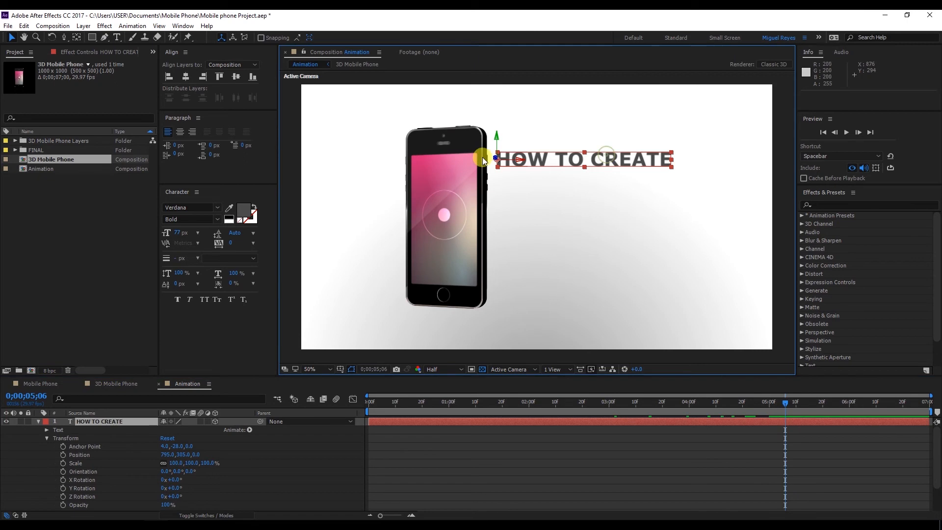
left_click(38, 421)
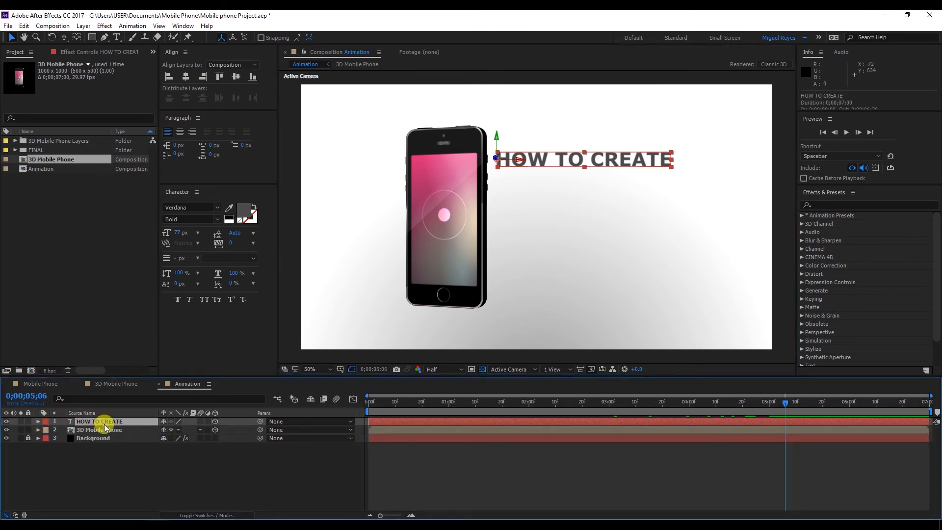
- Duplicate the HOW TO CREATE layer, place the copy below it at about Y 403, and change its text to "3D Mobile Phone"
key("ctrl+d")
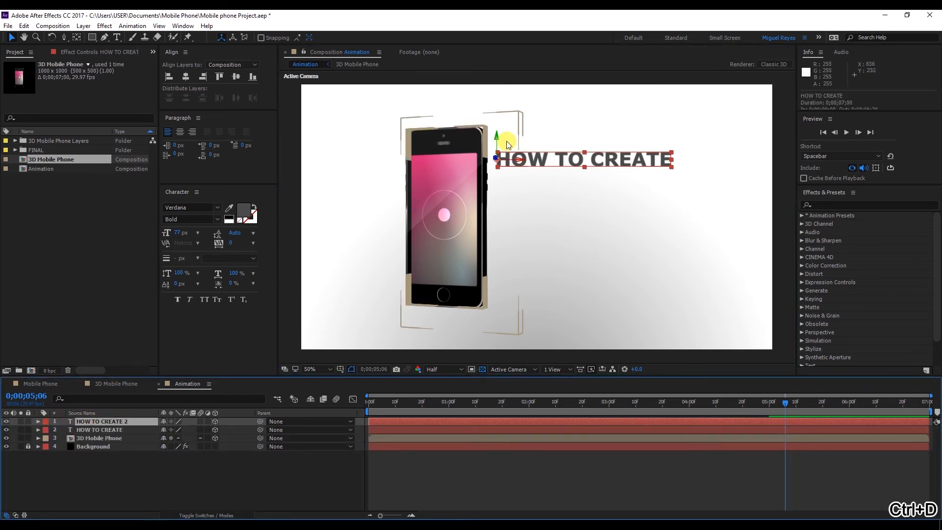
left_click_drag(498, 140, 498, 165)
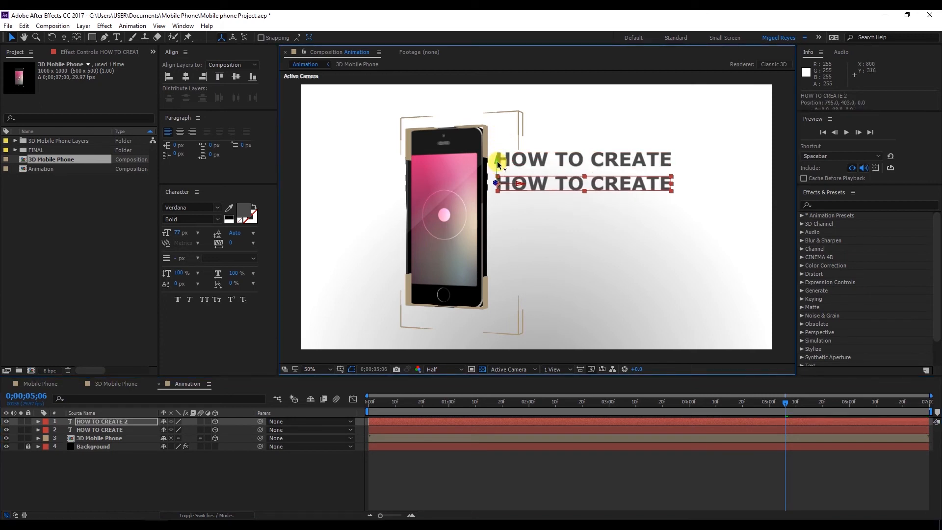
double_click(540, 183)
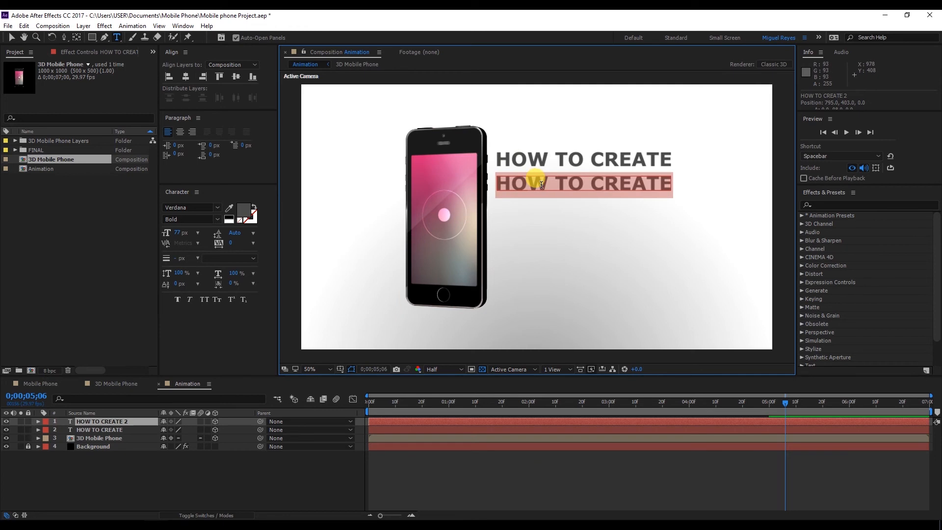
type("3D Mo")
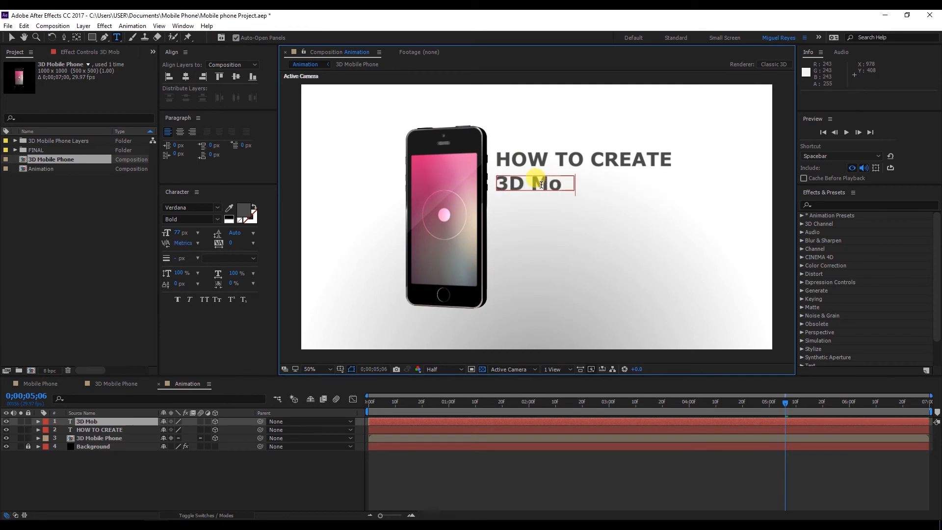
type("bile Phone")
left_click(11, 38)
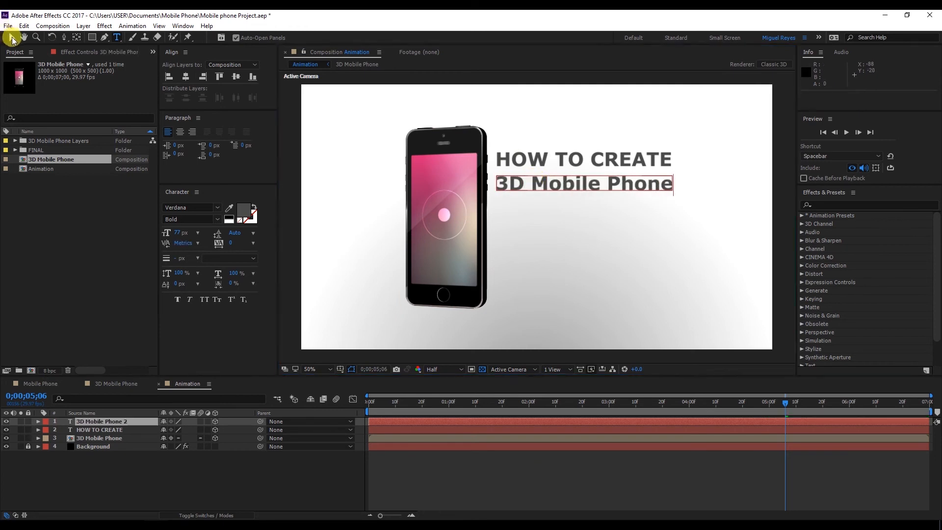
- Set the "3D Mobile Phone" text to 65 px Regular and shift it up to about Y 391
left_click(180, 233)
type("65")
key("Return")
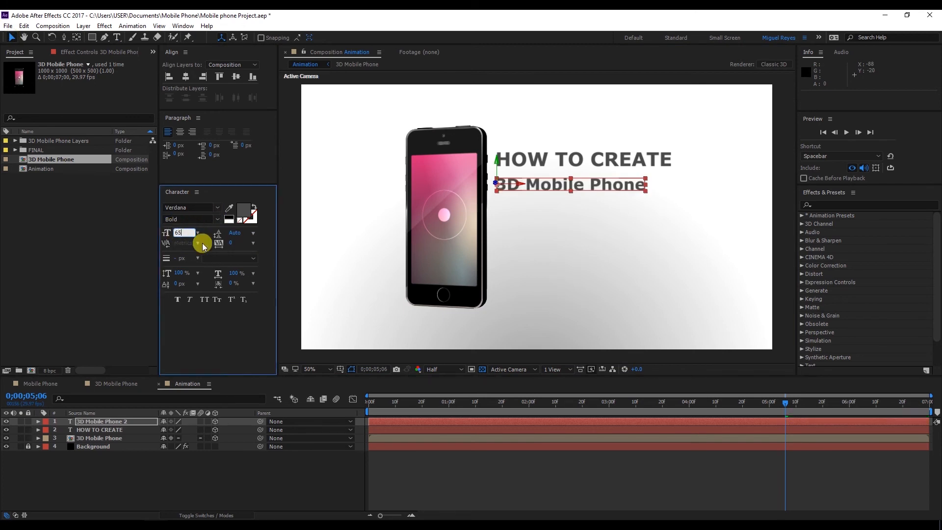
left_click(215, 219)
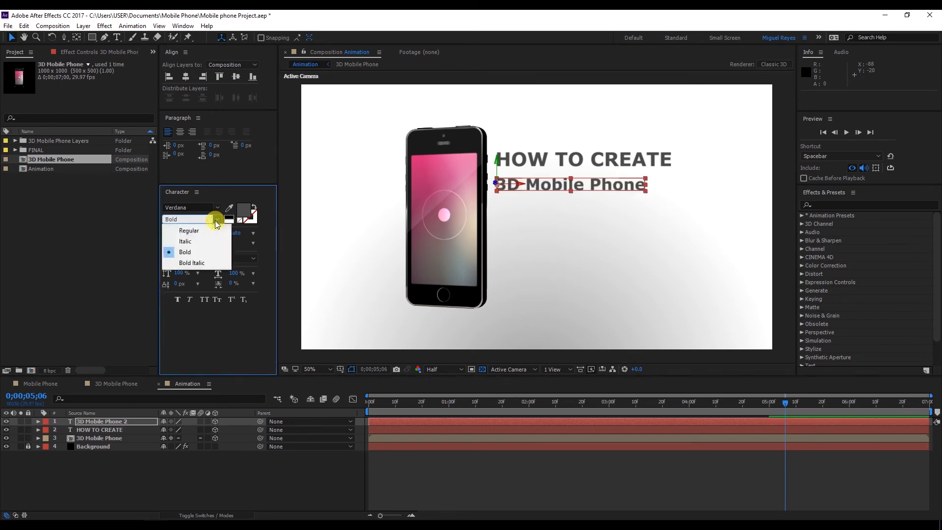
left_click(208, 234)
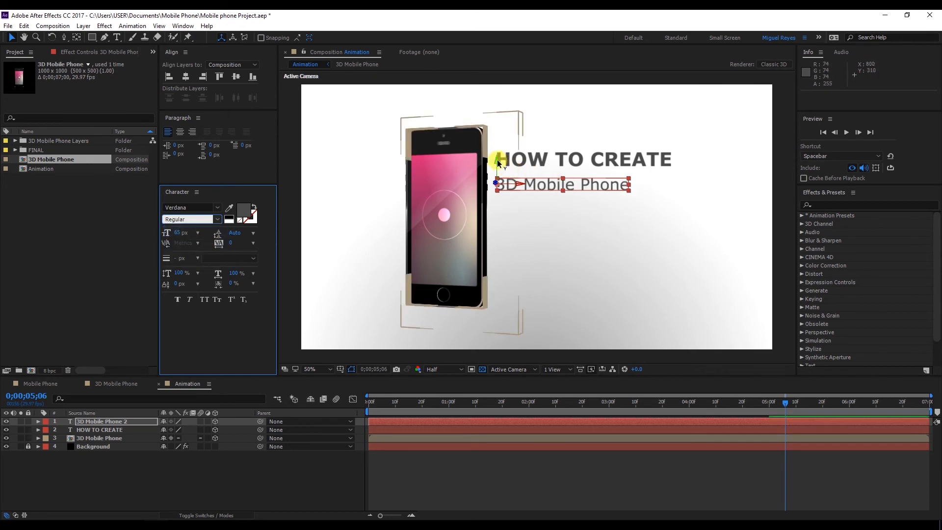
left_click_drag(496, 162, 497, 159)
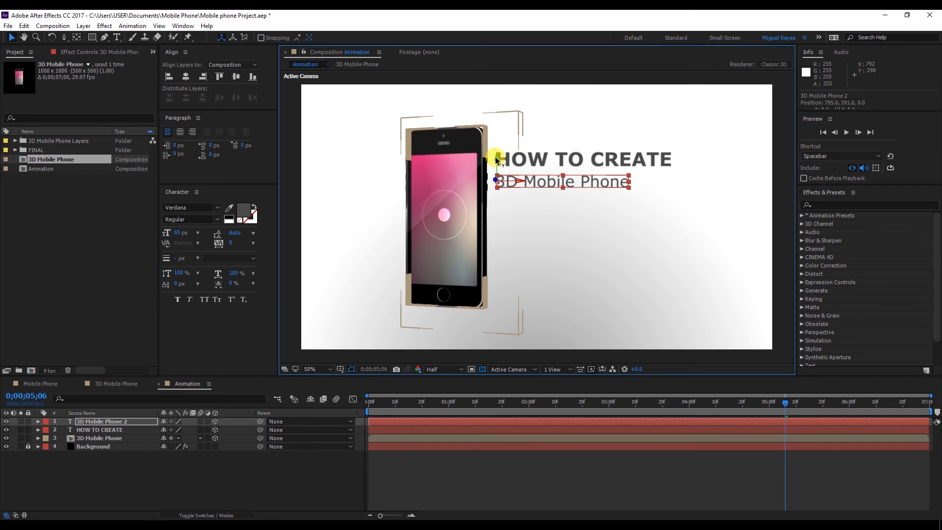
- Duplicate the "3D Mobile Phone" text, place the copy below at about Y 477, and change its text to "Illustrator & After Effects"
key("ctrl+d")
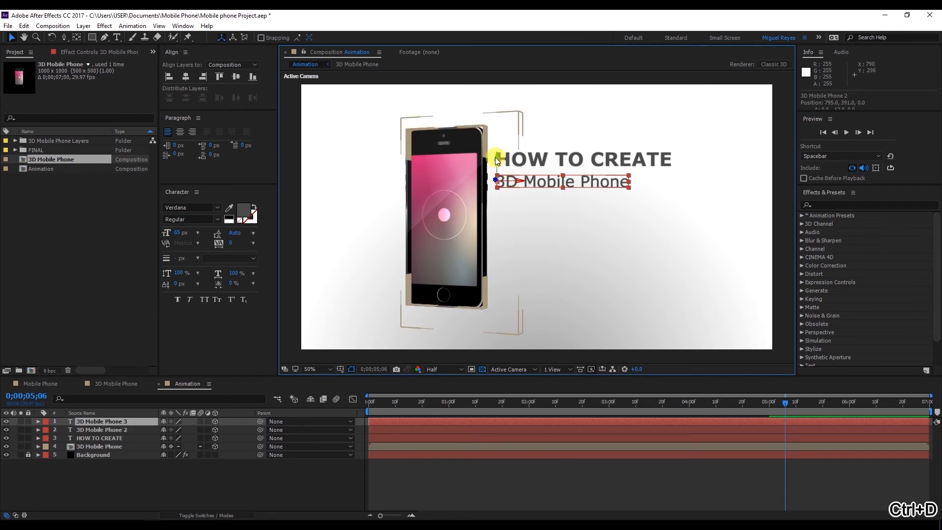
left_click_drag(497, 160, 497, 181)
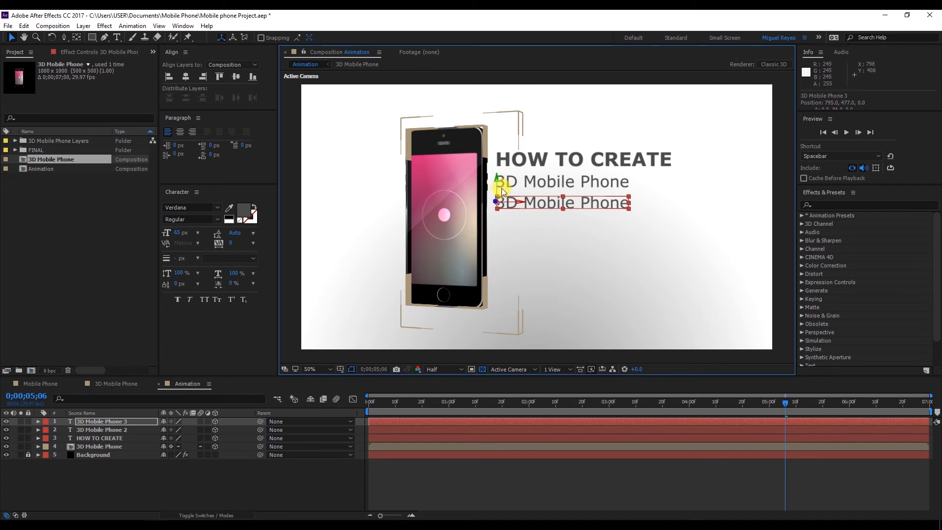
double_click(540, 204)
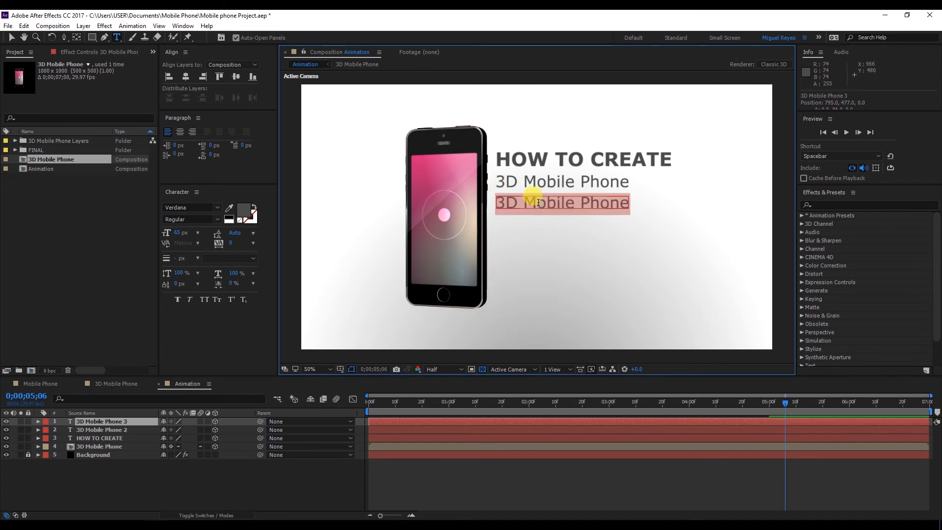
key("BackSpace")
type("Illustrator ")
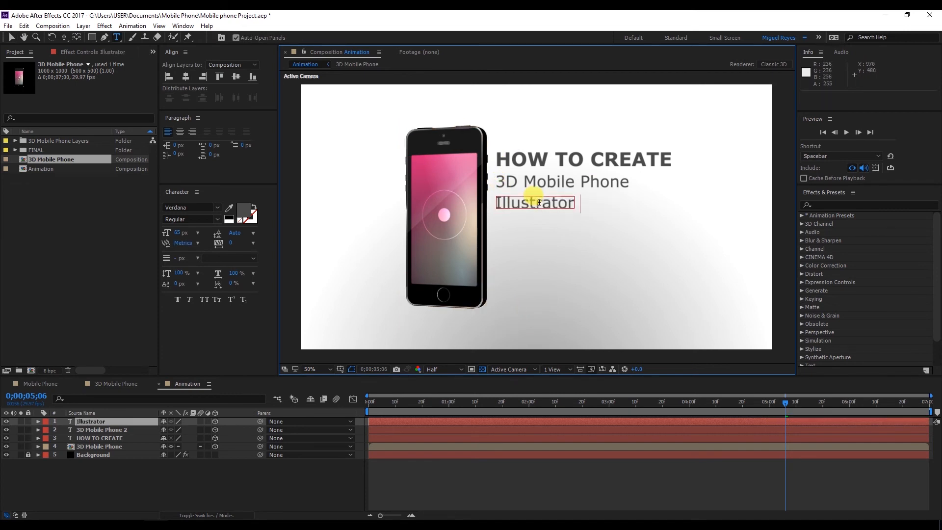
type("/ A")
key("BackSpace")
key("BackSpace")
key("BackSpace")
key("BackSpace")
type("& Aftert Effects")
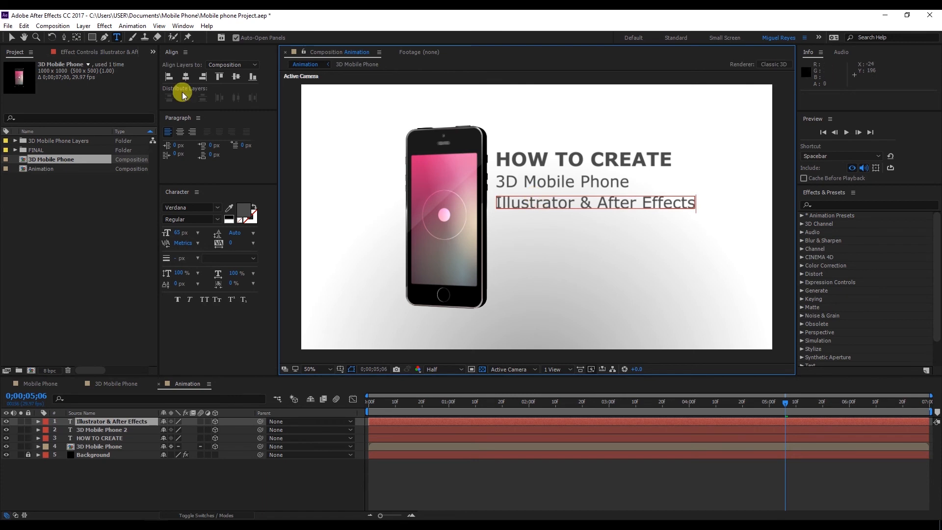
left_click(11, 37)
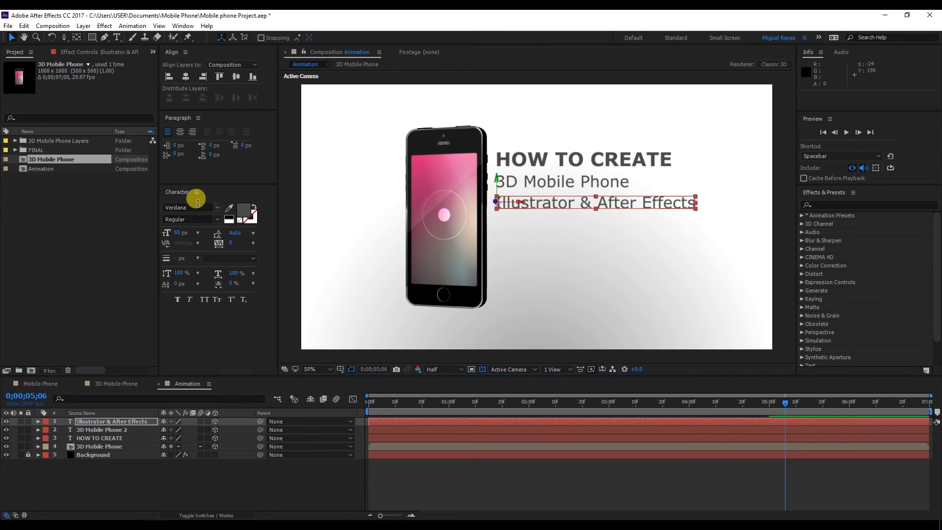
- Set the "Illustrator & After Effects" text to Italic style at 38 px
left_click(216, 219)
left_click(209, 243)
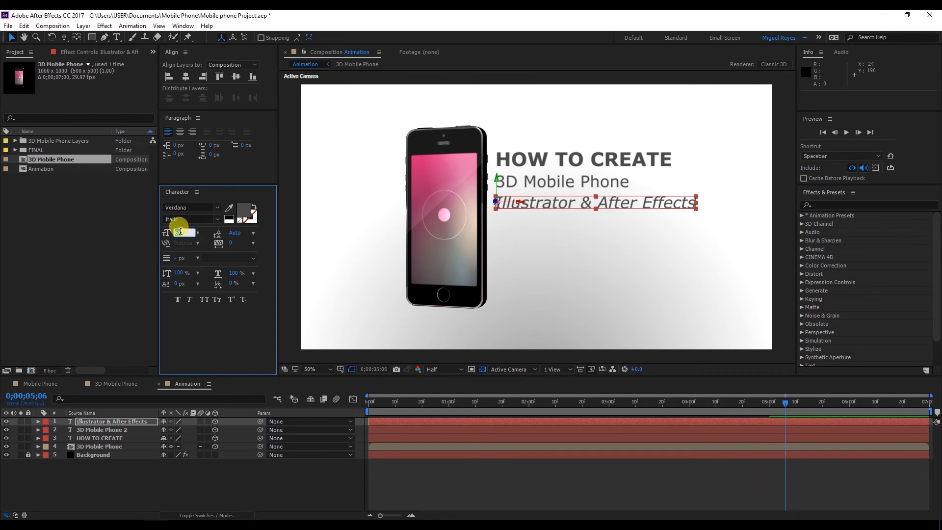
type("38")
key("Return")
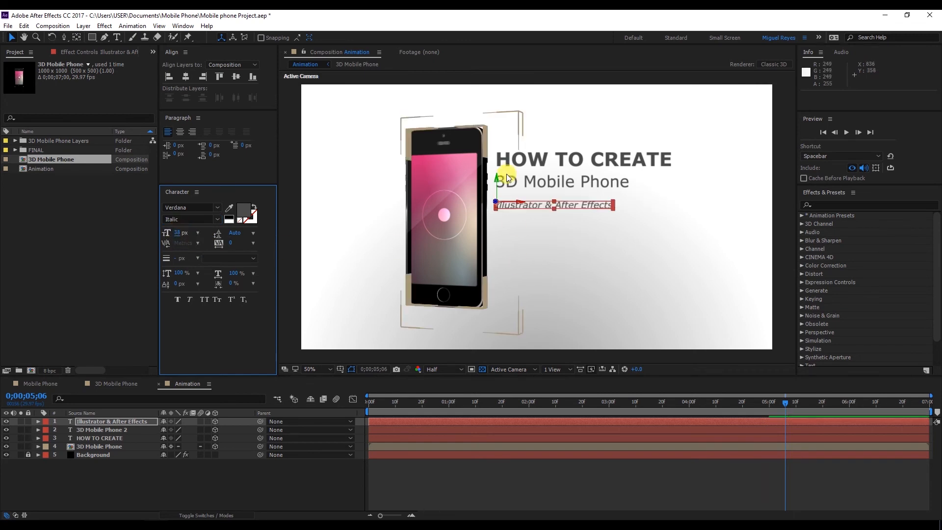
key("period")
key("period")
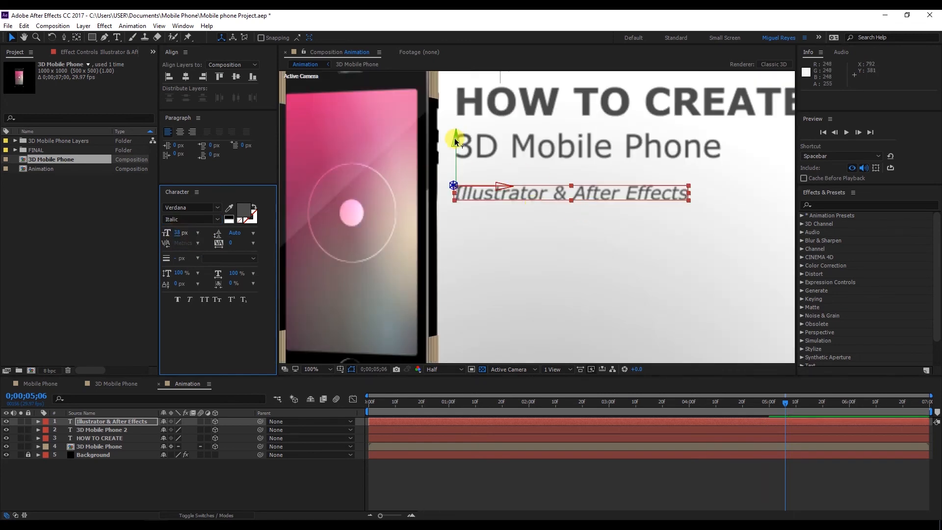
- Shift the "Illustrator & After Effects" text up to about Y 458 and move its anchor point to the vertical middle of its left edge
left_click_drag(455, 138, 455, 129)
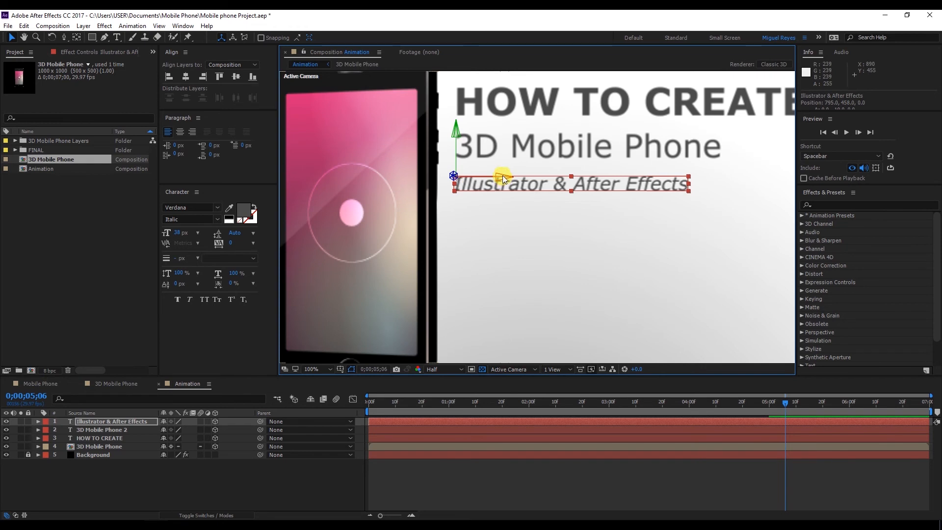
left_click_drag(503, 179, 506, 179)
left_click(76, 37)
left_click_drag(458, 180, 456, 188)
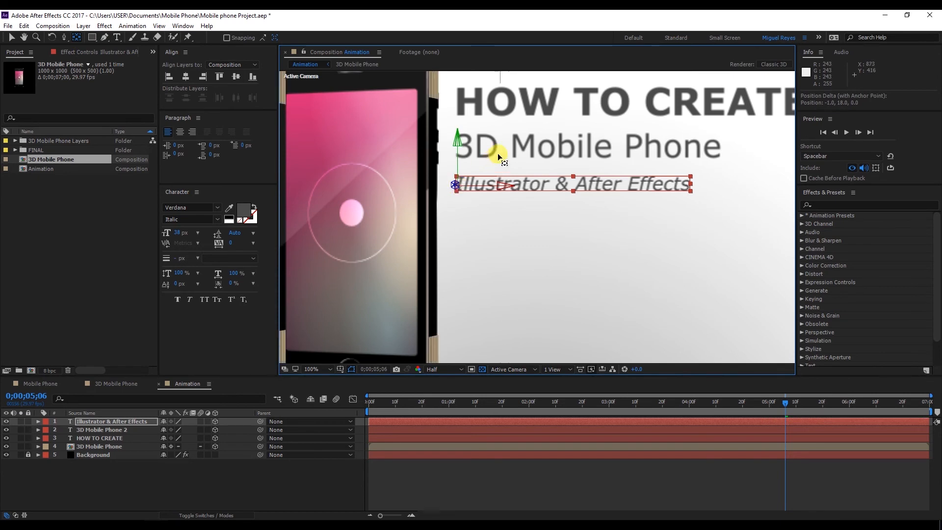
left_click(493, 156)
left_click(478, 148)
left_click(525, 105)
key("v")
key("F2")
key("shift+slash")
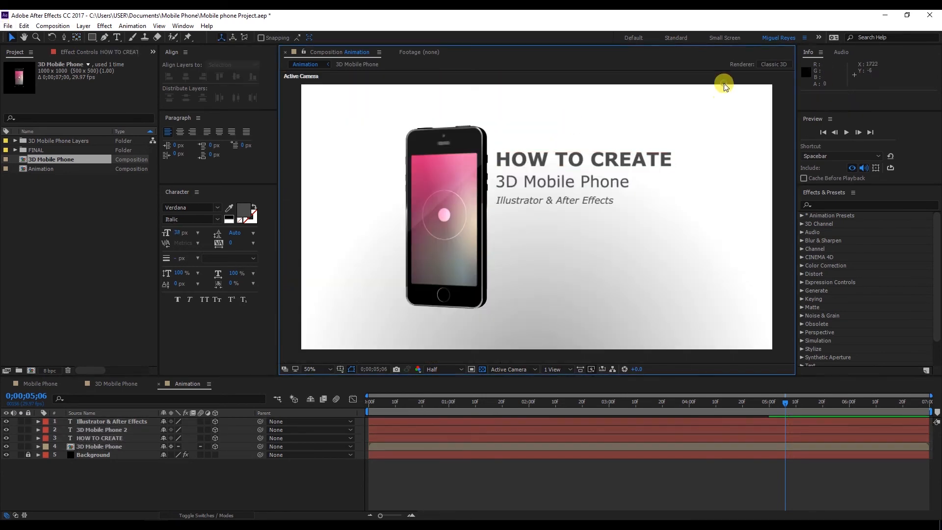
- Start Y Rotation keyframes on all three text layers at 0;00;02;10 and trim the layers' starts to that time
key("h")
left_click_drag(706, 139, 710, 147)
key("v")
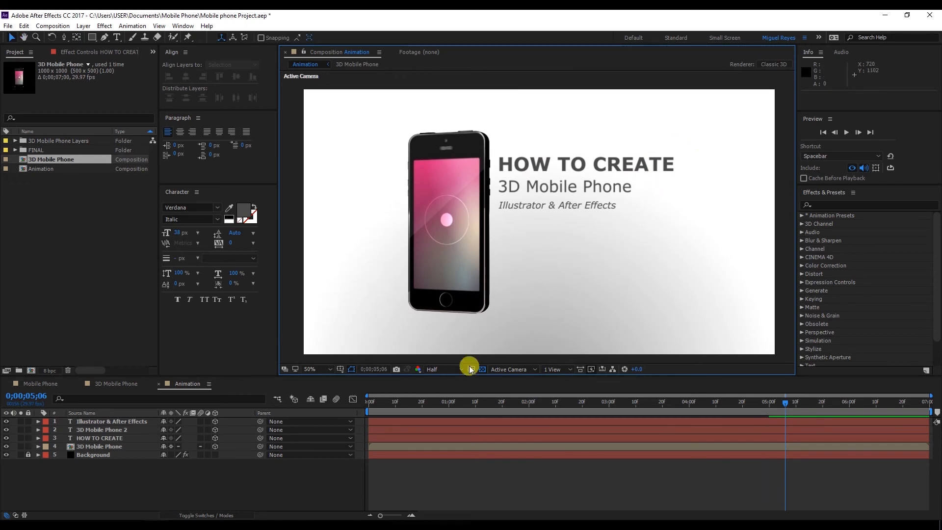
left_click(96, 438)
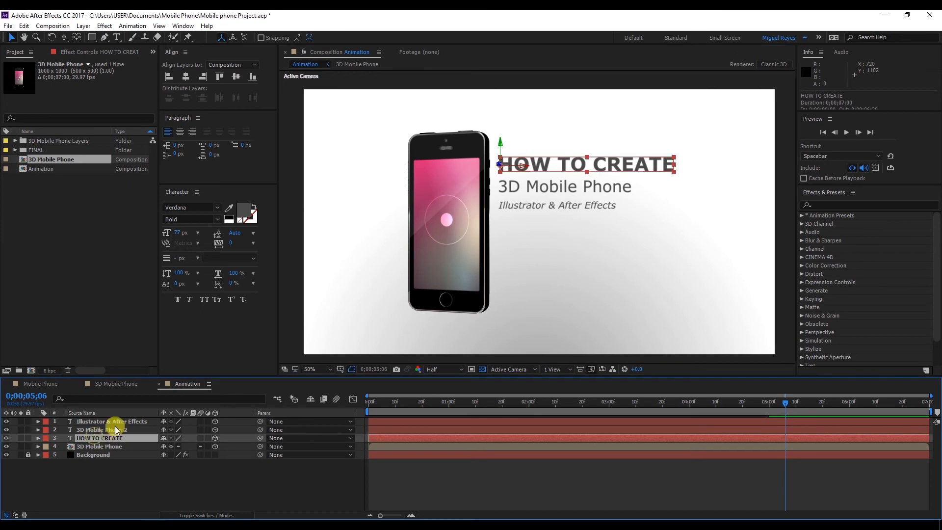
left_click(112, 422, "shift")
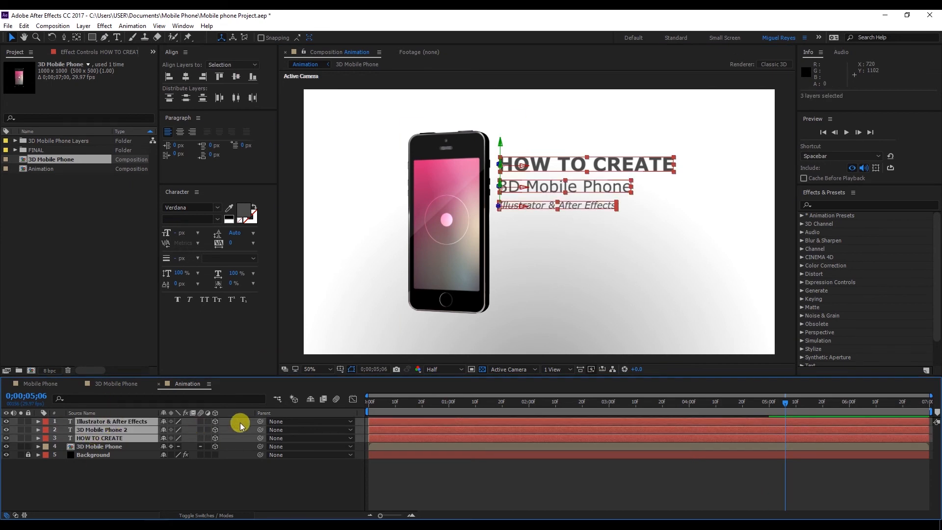
key("r")
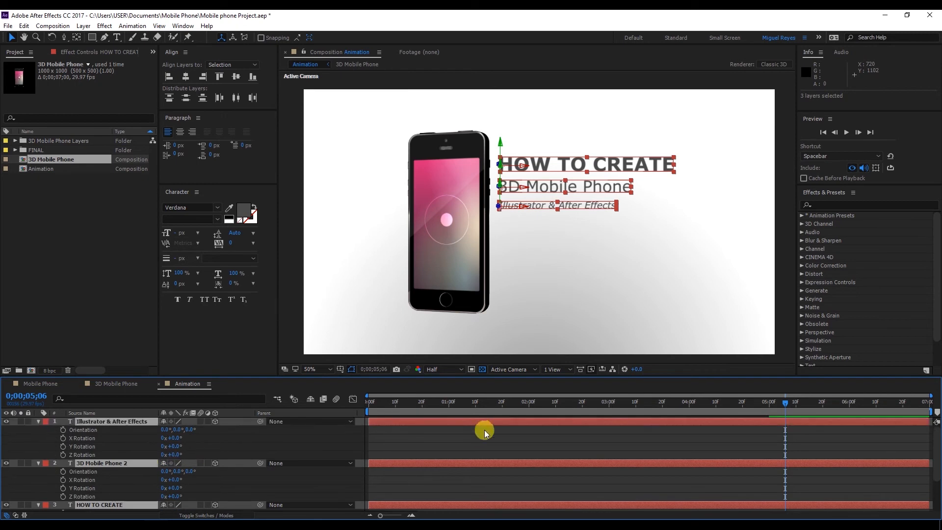
left_click_drag(439, 405, 555, 412)
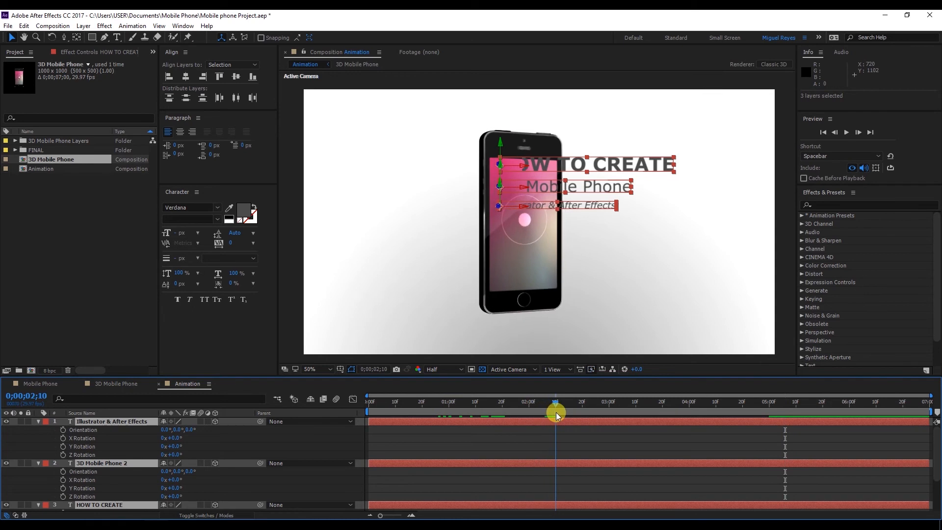
left_click(63, 447)
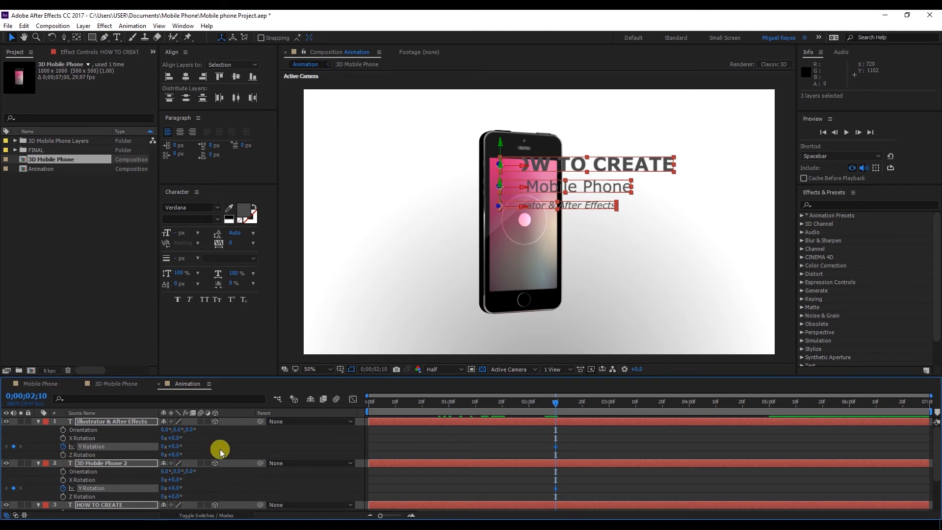
key("r")
key("u")
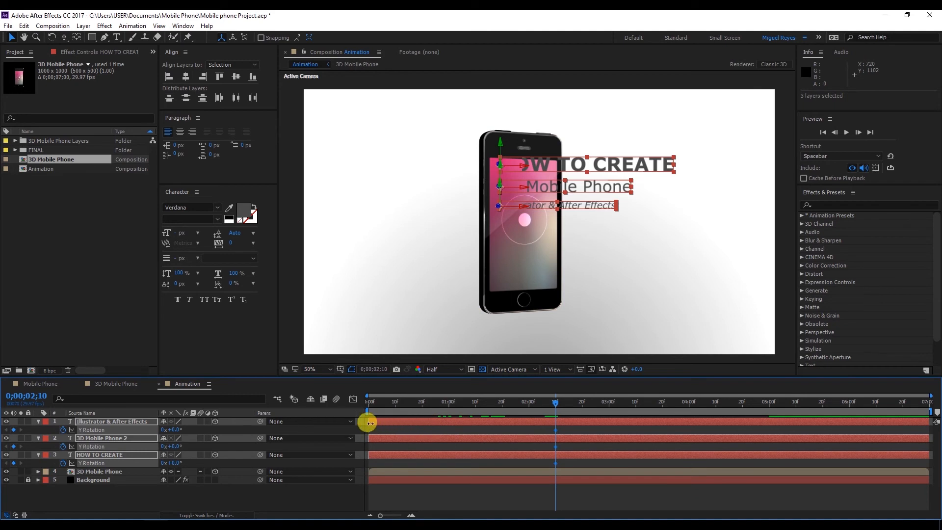
left_click_drag(369, 422, 556, 421)
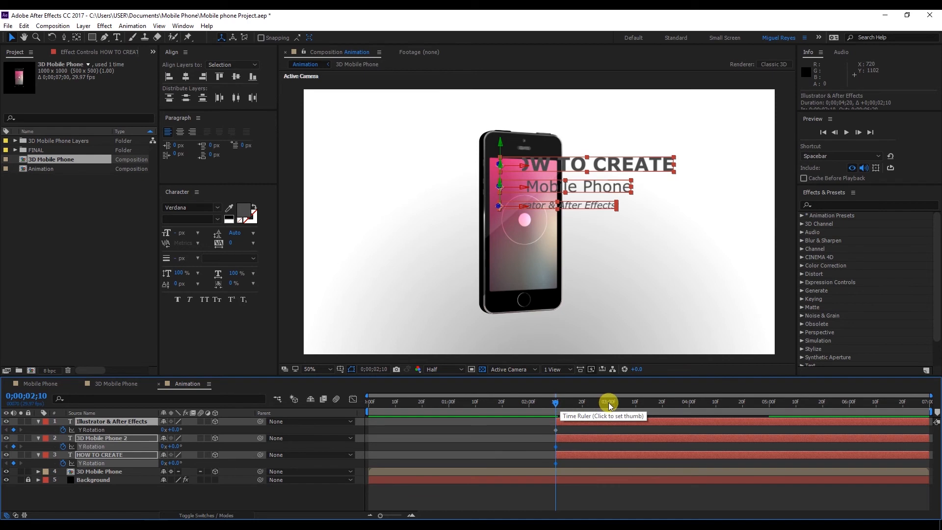
- Add a Y Rotation keyframe to each of the three text layers at 0;00;03;10
left_click_drag(608, 403, 635, 403)
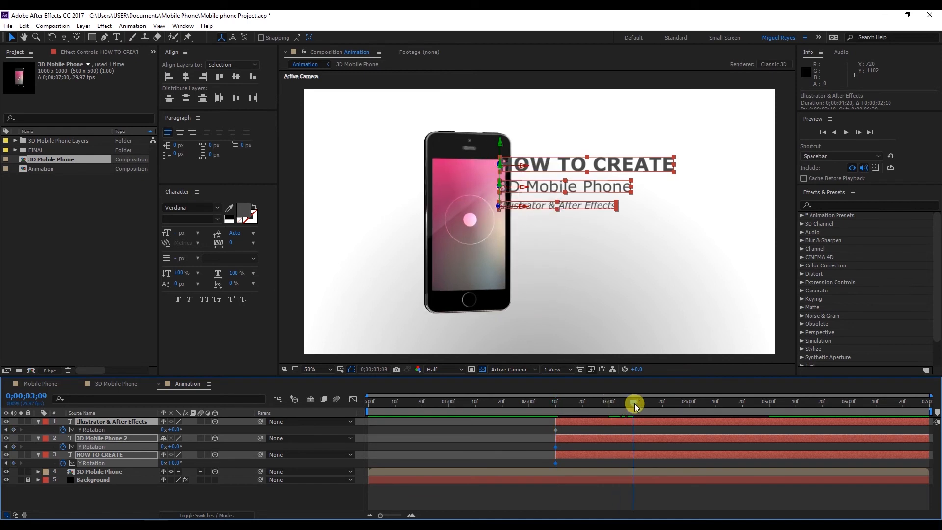
left_click(13, 430)
left_click(14, 446)
left_click(13, 463)
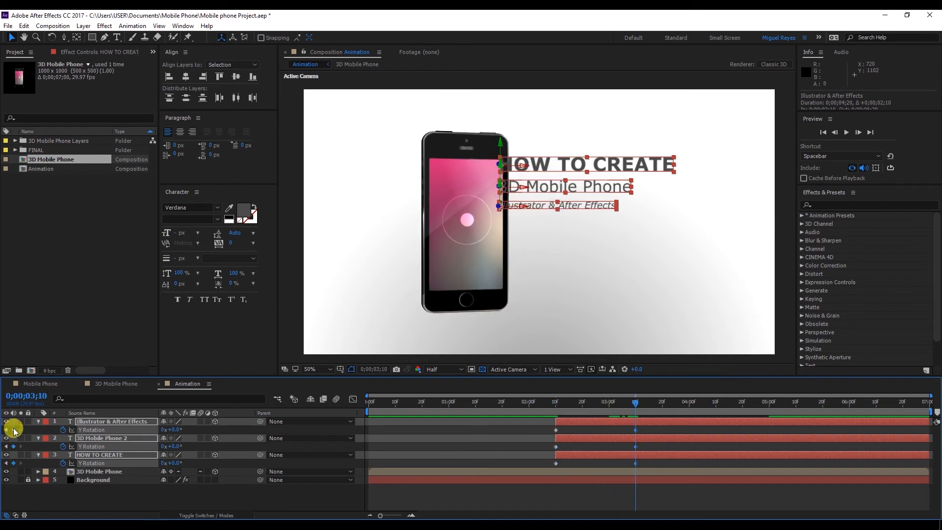
- Hide the 3D Mobile Phone layer and set the three text layers' Y Rotation to -94° at 0;00;02;10
left_click(8, 431)
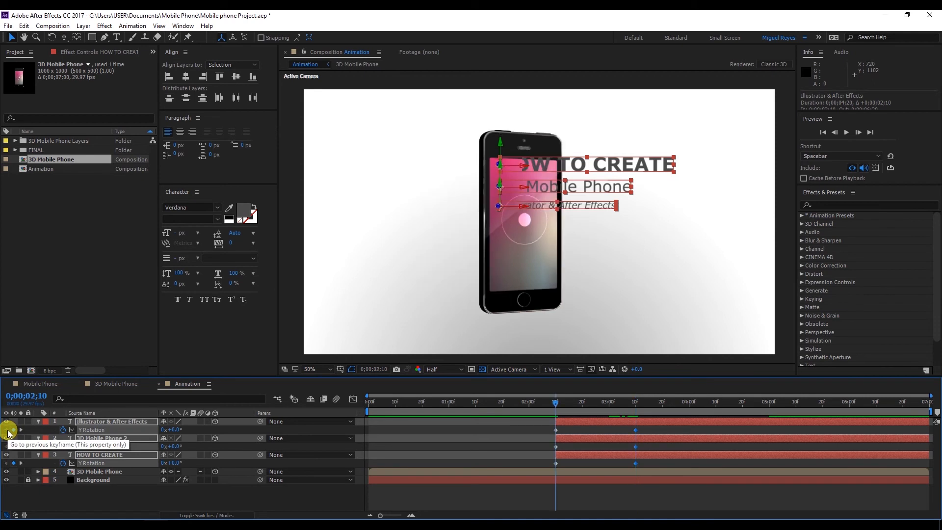
left_click(8, 475)
left_click(6, 472)
left_click(6, 472)
left_click(5, 472)
left_click(6, 471)
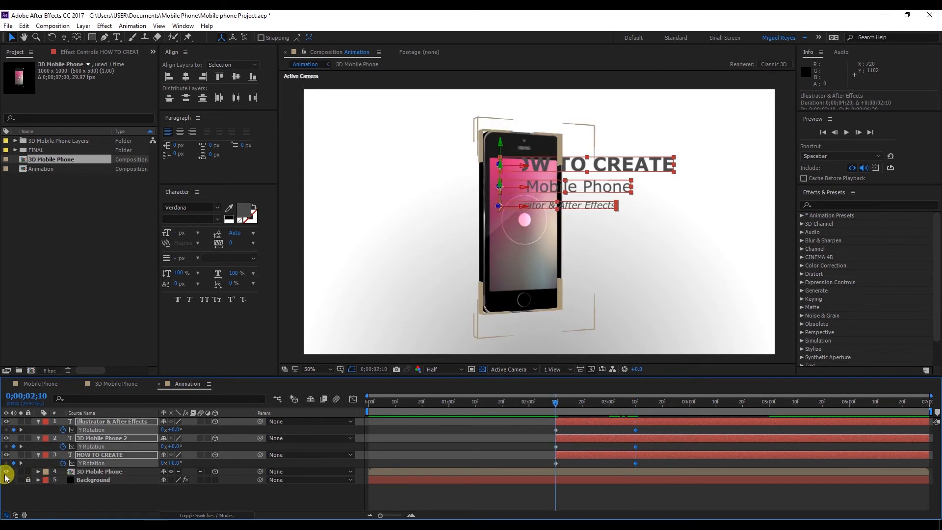
left_click(6, 472)
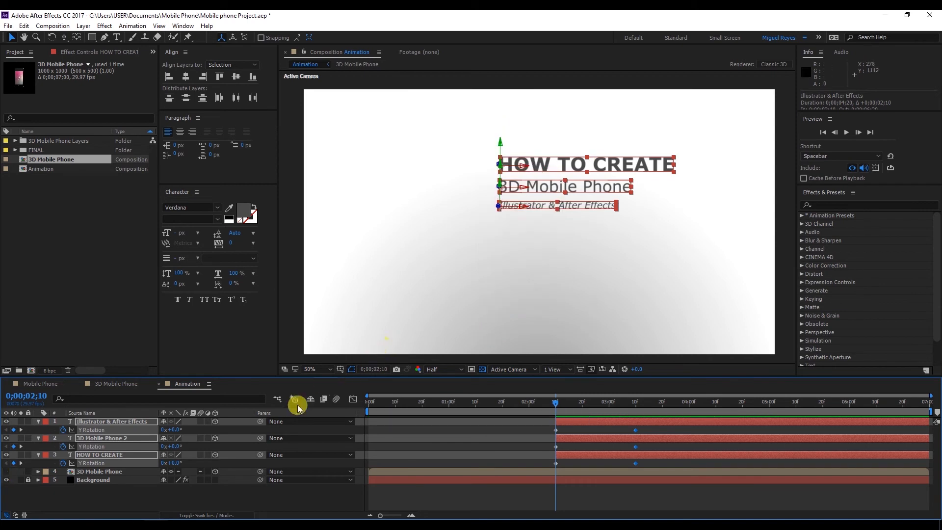
left_click_drag(177, 446, 131, 449)
left_click(189, 446)
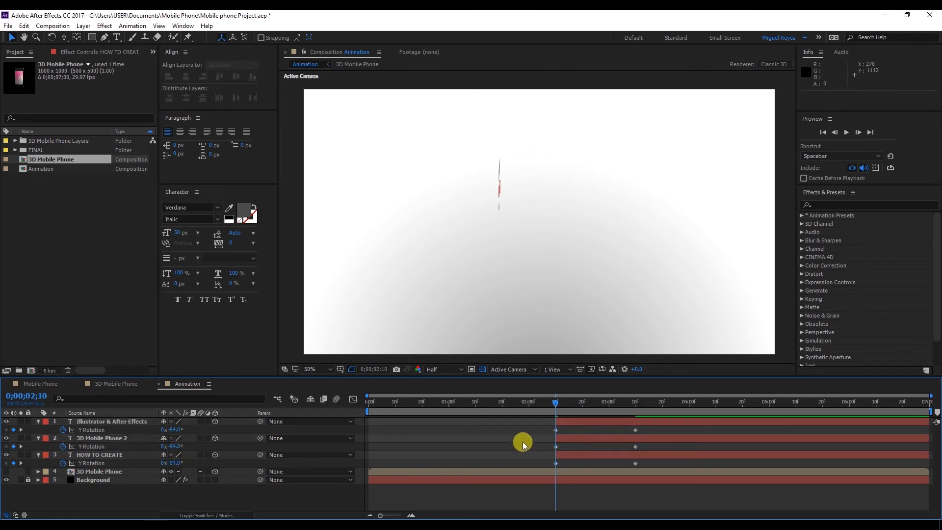
- Apply Easy Ease to all Y Rotation keyframes of the three text layers
left_click_drag(545, 426, 655, 470)
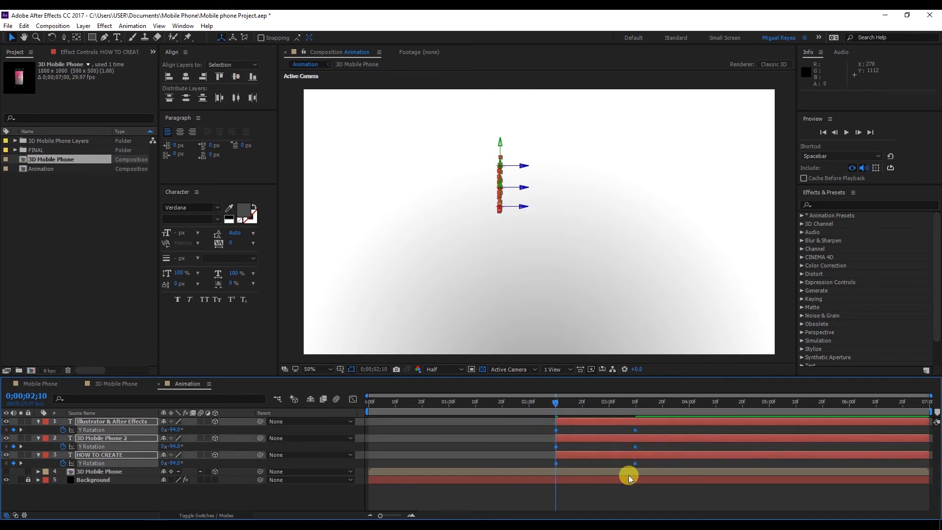
right_click(636, 463)
mouse_move(649, 457)
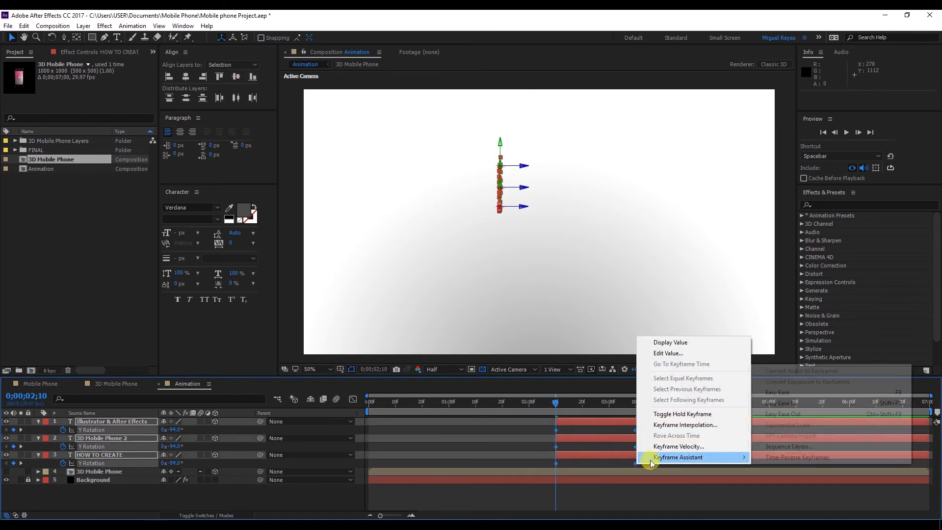
left_click(803, 393)
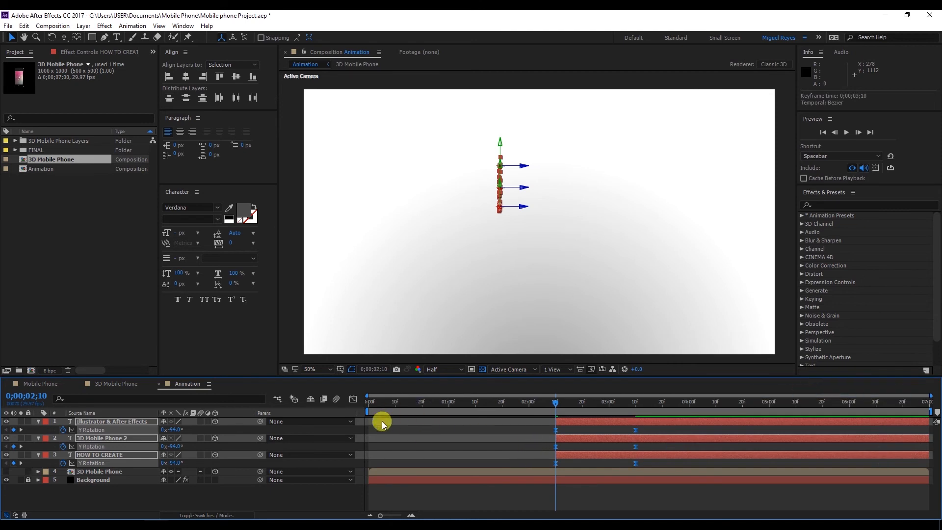
- In the value graph, raise the first Y Rotation keyframes' outgoing handle so the curve overshoots 0°, and preview the motion
left_click(353, 399)
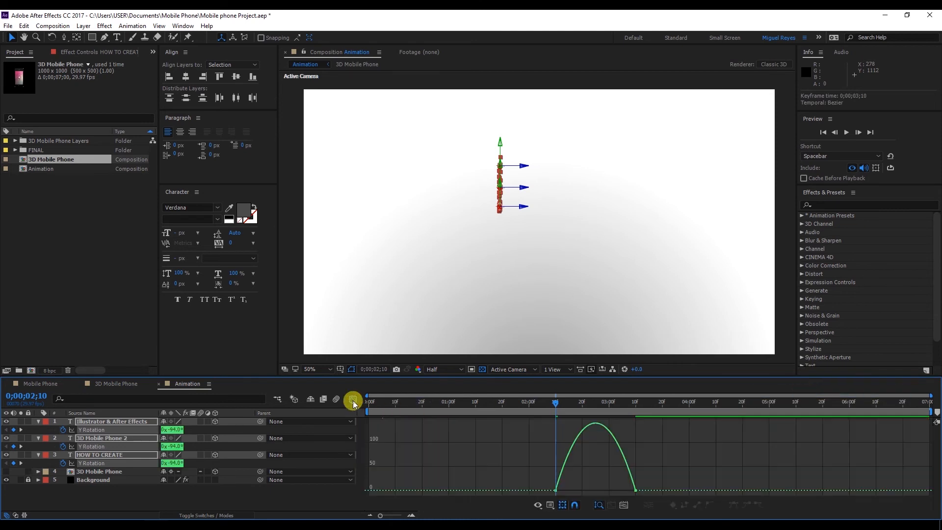
left_click(550, 507)
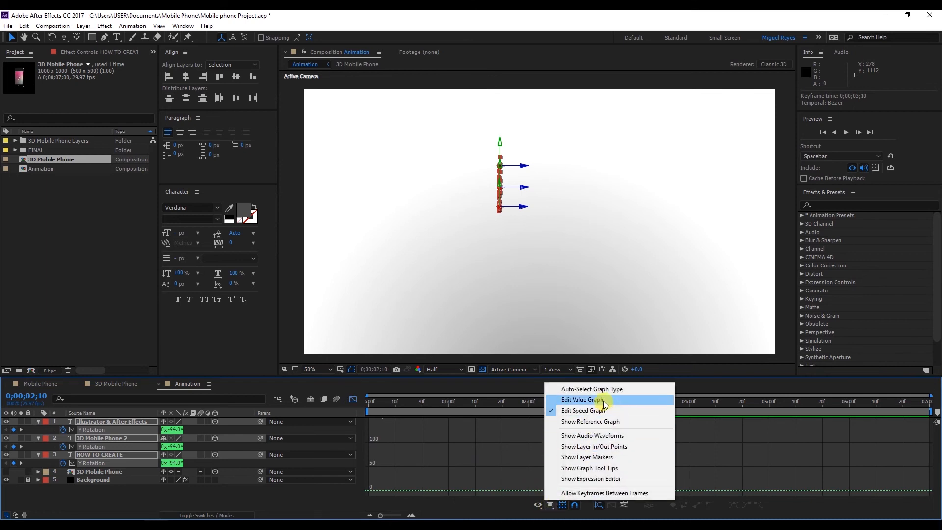
left_click(582, 400)
left_click_drag(527, 470, 567, 501)
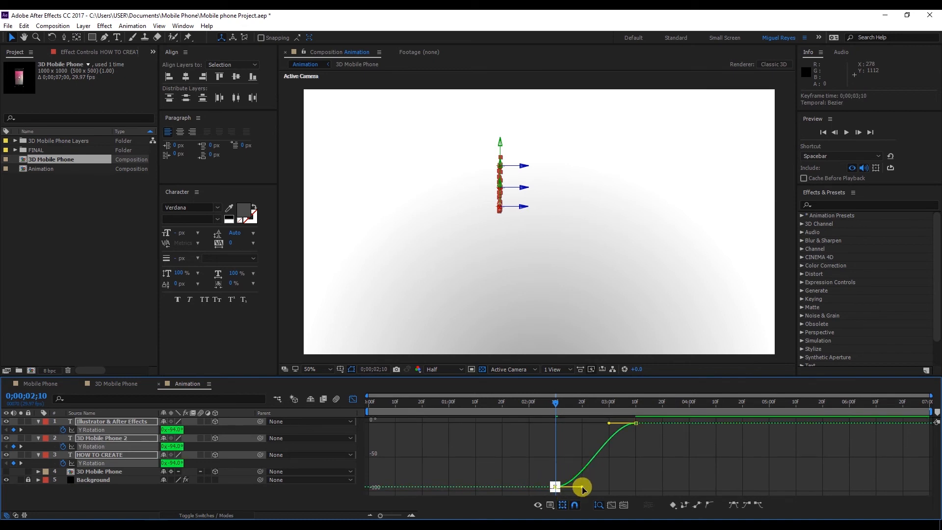
left_click_drag(582, 485, 584, 472)
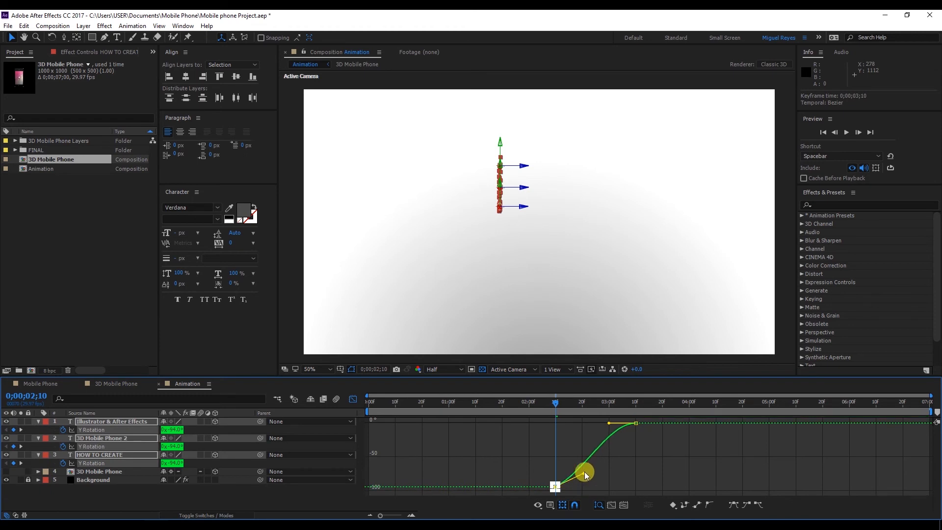
left_click_drag(590, 425, 554, 404)
key("space")
key("space")
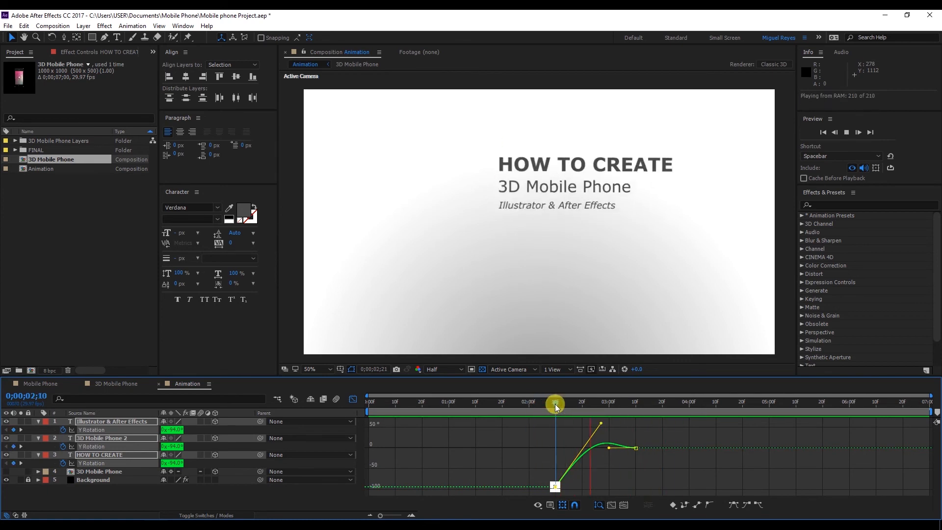
left_click(352, 400)
left_click(624, 490)
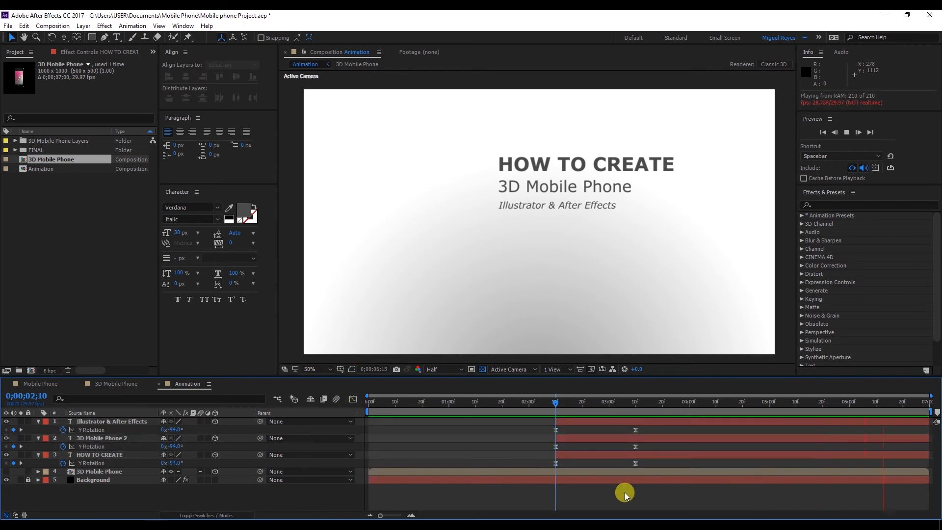
- Stagger the text layers by moving 3D Mobile Phone 2 to start at 0;00;02;25 and Illustrator & After Effects at 0;00;03;10
left_click(559, 400)
left_click(564, 440)
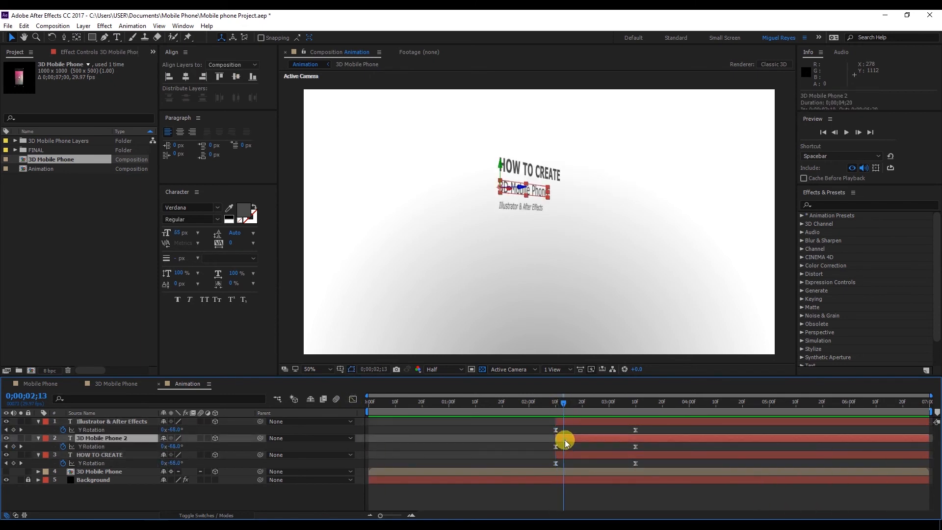
left_click_drag(564, 405, 596, 405)
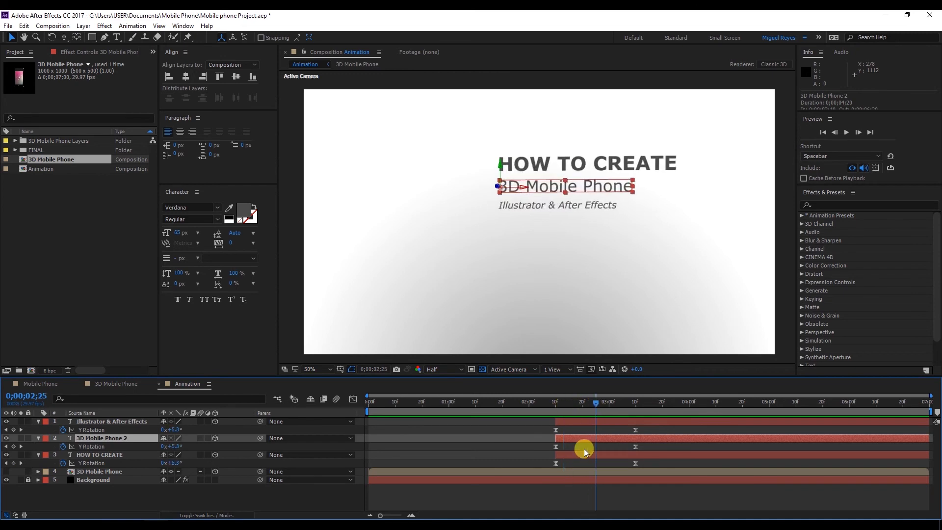
left_click_drag(578, 440, 634, 411)
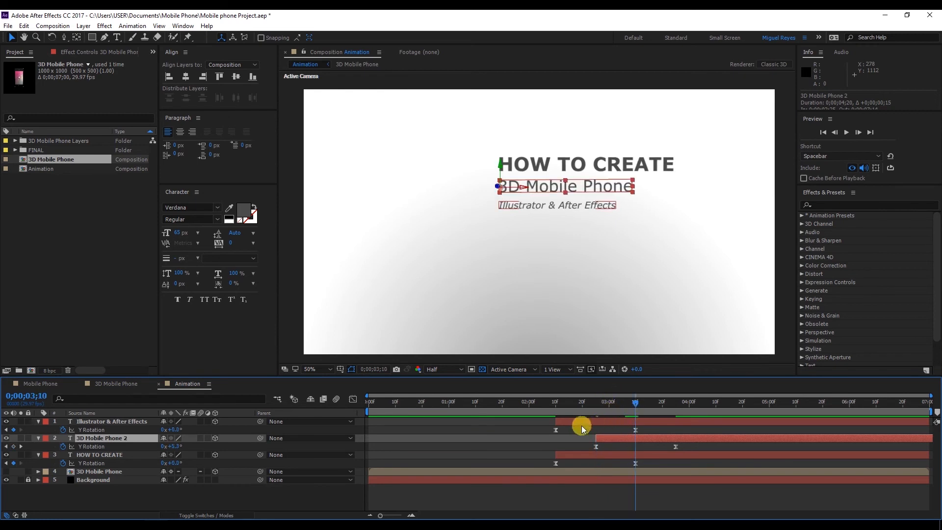
left_click_drag(573, 422, 653, 422)
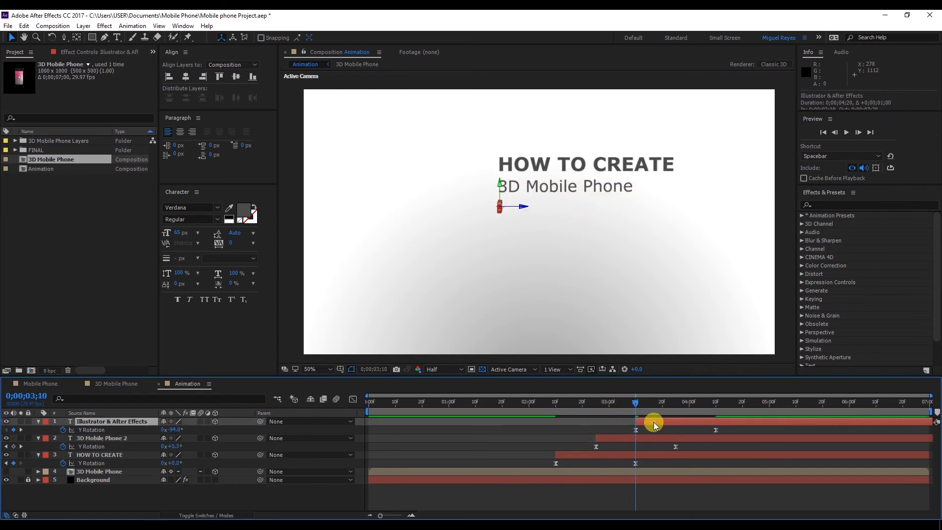
- Preview the staggered text animation, make the 3D Mobile Phone layer visible again, and play the animation with the phone
left_click(542, 403)
key("space")
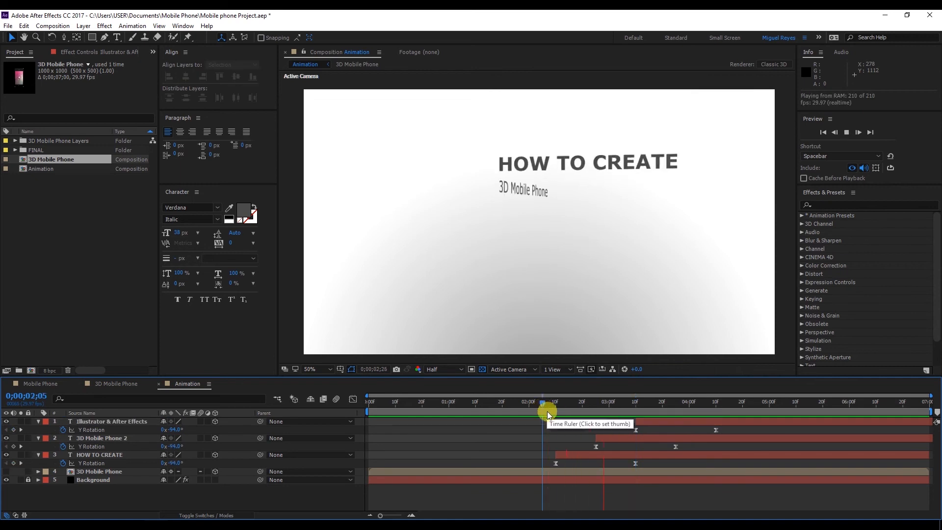
key("space")
left_click(752, 403)
left_click(13, 463)
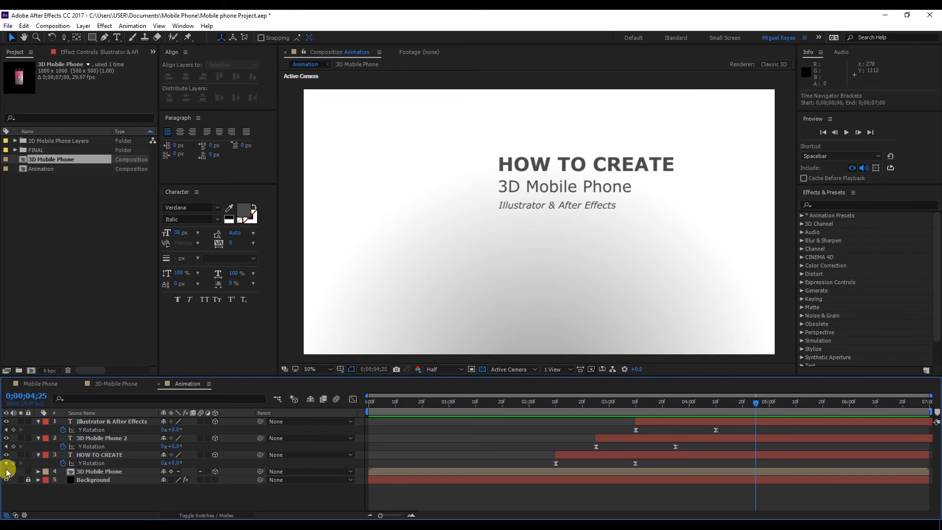
key("space")
left_click(545, 403)
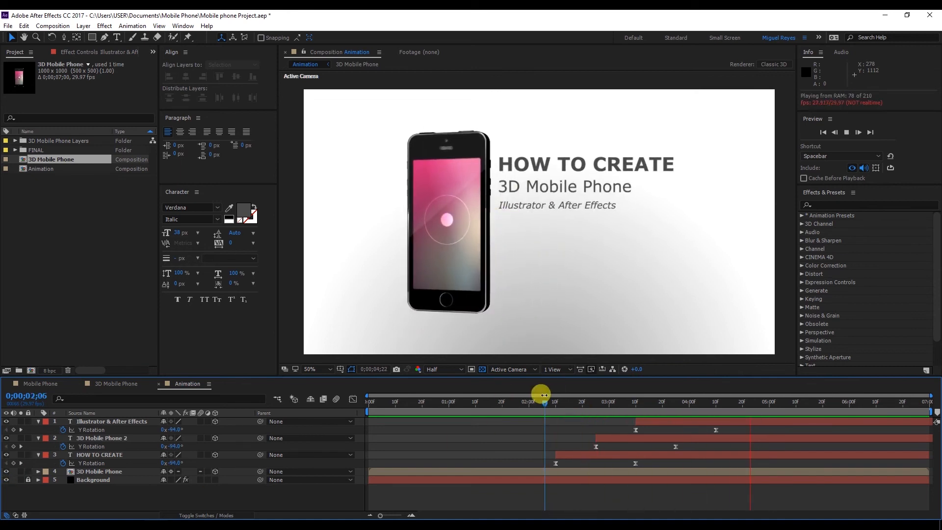
- Move the 3D Mobile Phone layer to the top of the layer stack and preview how it passes over the text
left_click_drag(551, 402, 596, 404)
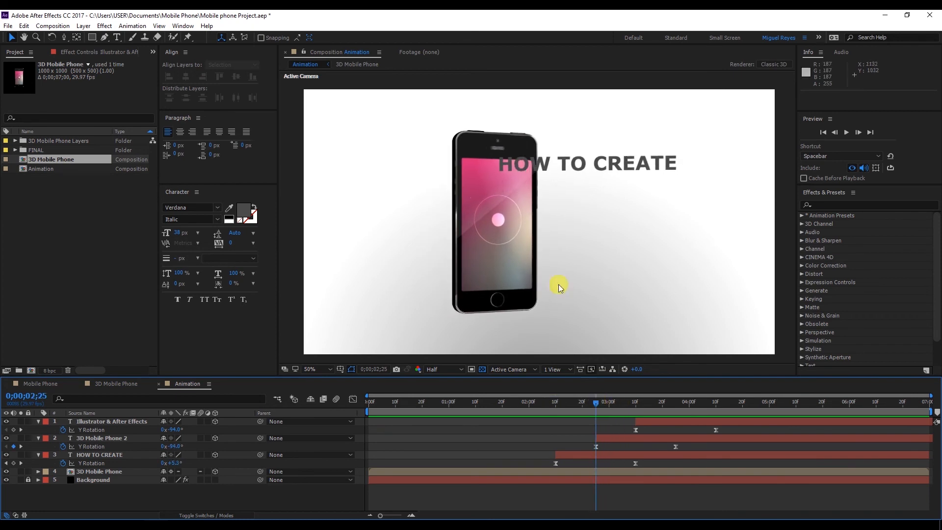
left_click(115, 471)
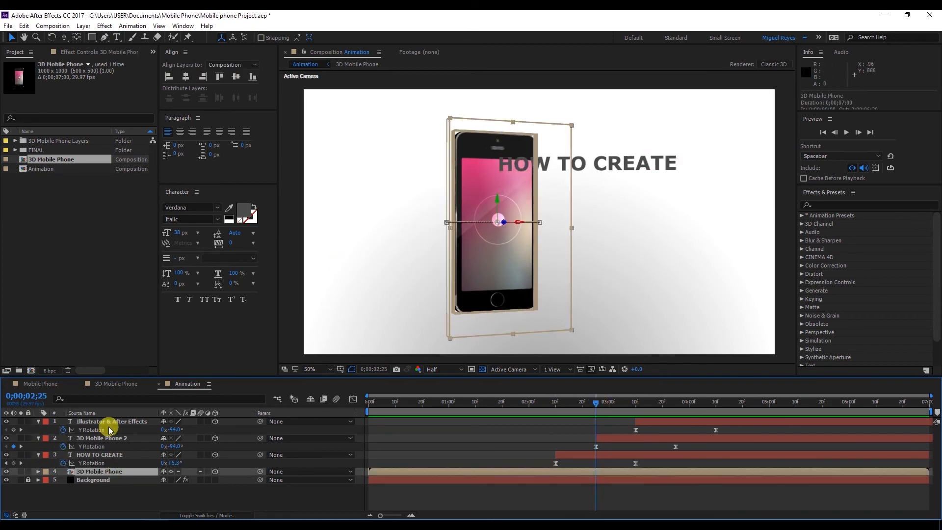
left_click_drag(119, 471, 127, 420)
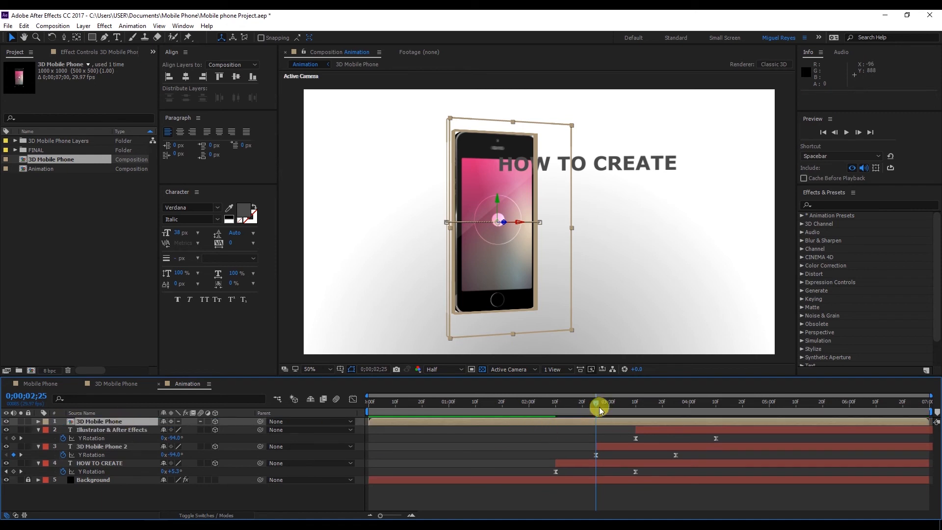
left_click(545, 405)
key("space")
key("space")
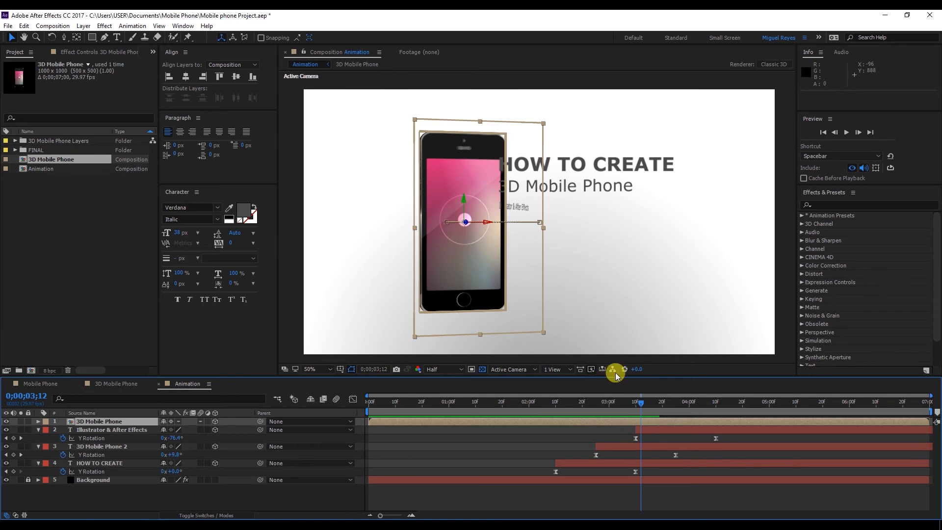
- Switch to the 2 Views - Horizontal layout, make the Top view active, and move the current time to 0;00;05;12
left_click(559, 369)
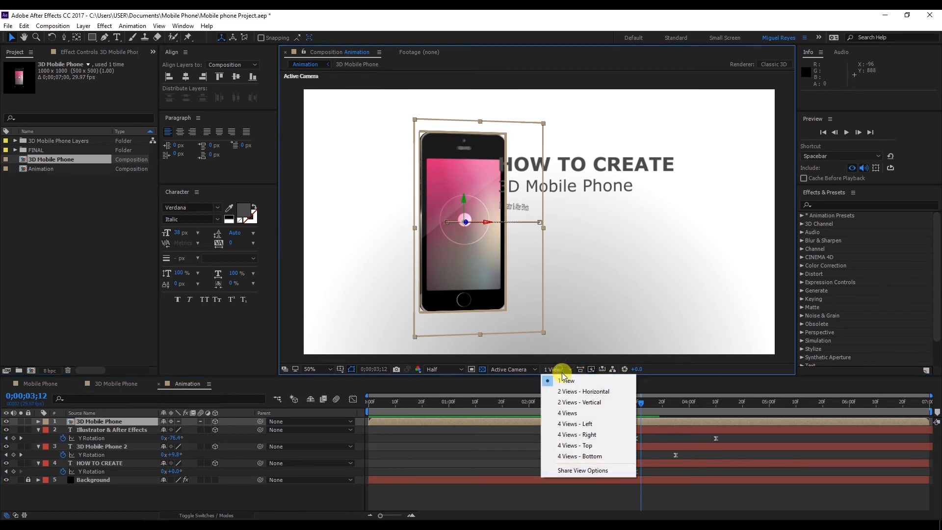
left_click(570, 391)
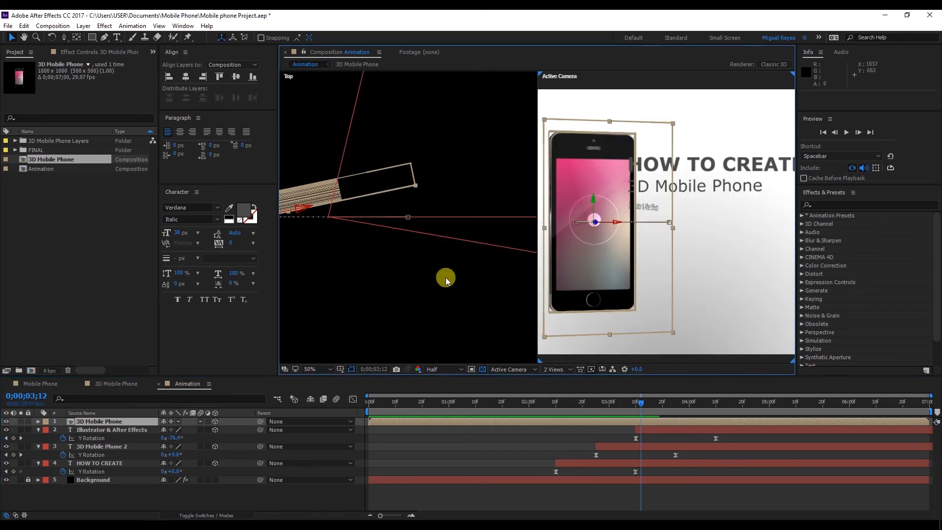
left_click(369, 216)
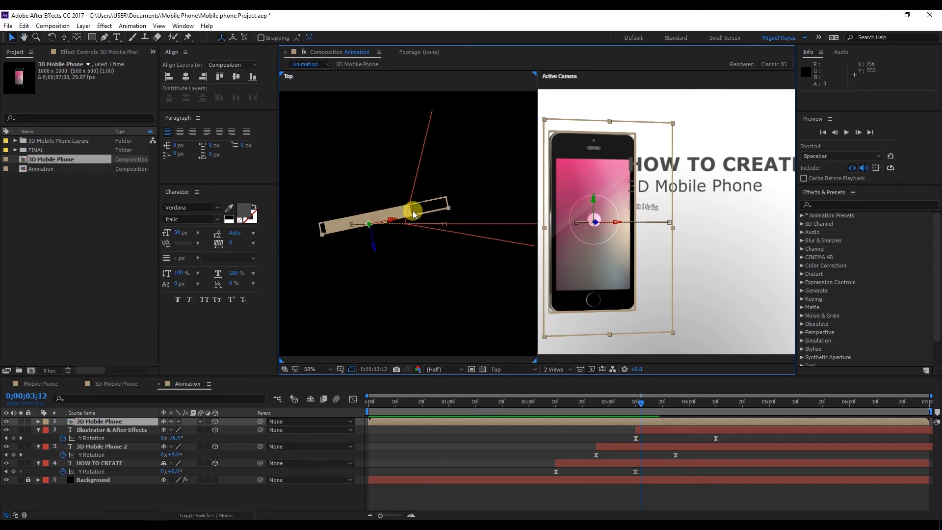
left_click_drag(551, 400, 801, 407)
- Push all three text layers back in depth behind the phone, to a Z position of 200
left_click(103, 430)
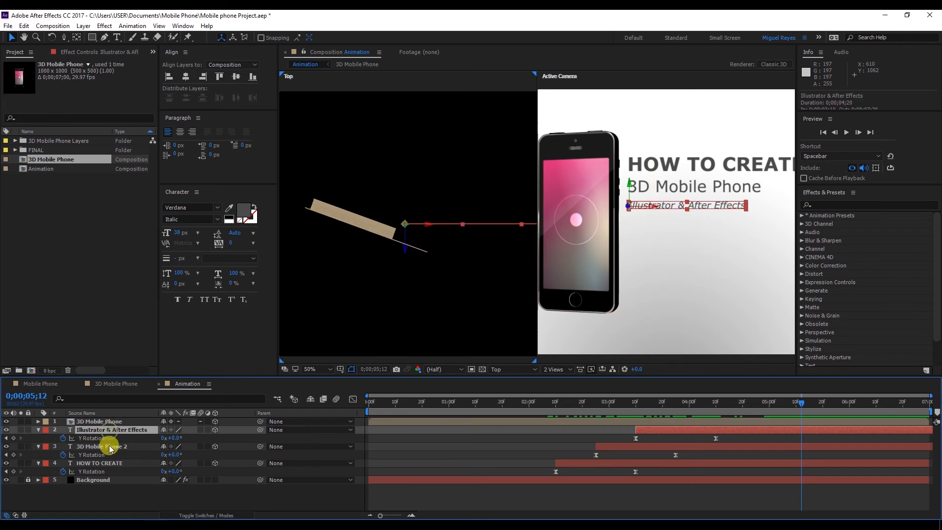
left_click(116, 464, "shift")
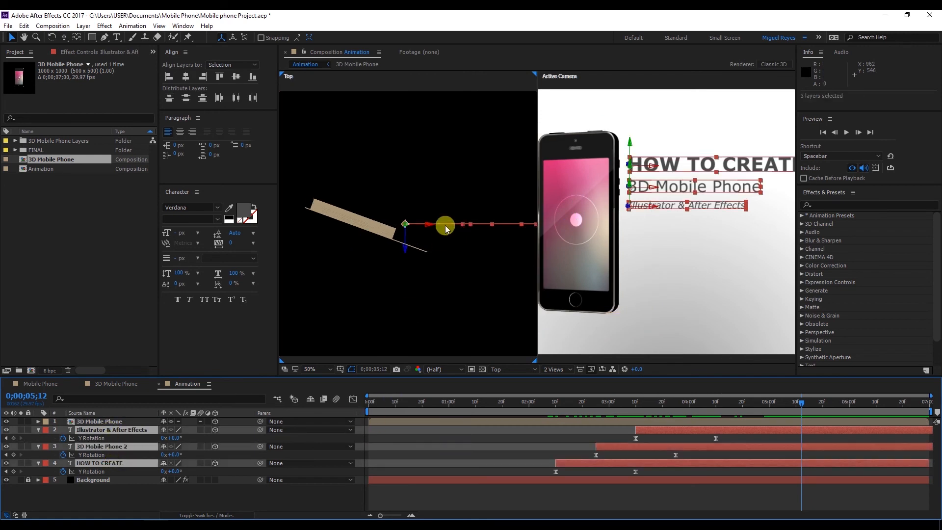
left_click_drag(406, 253, 421, 205)
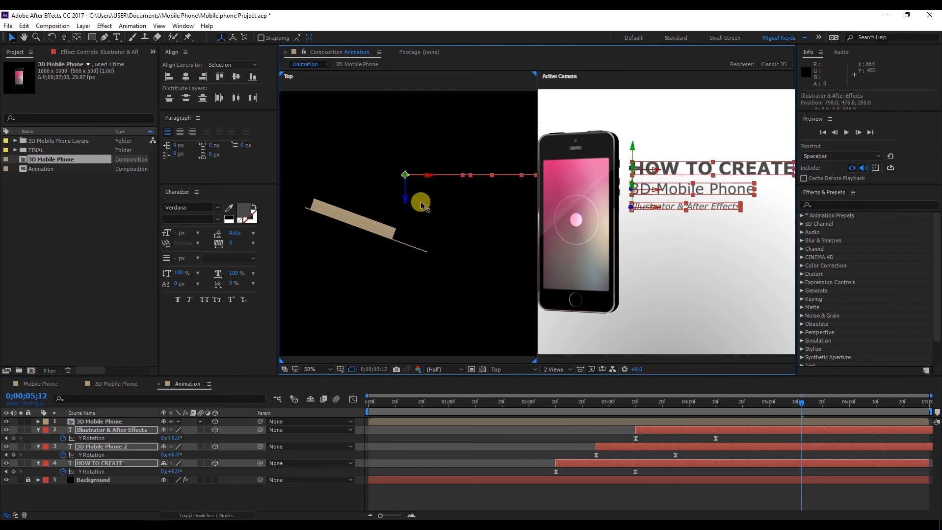
- Set the Scale of all three text layers to 105%
key("s")
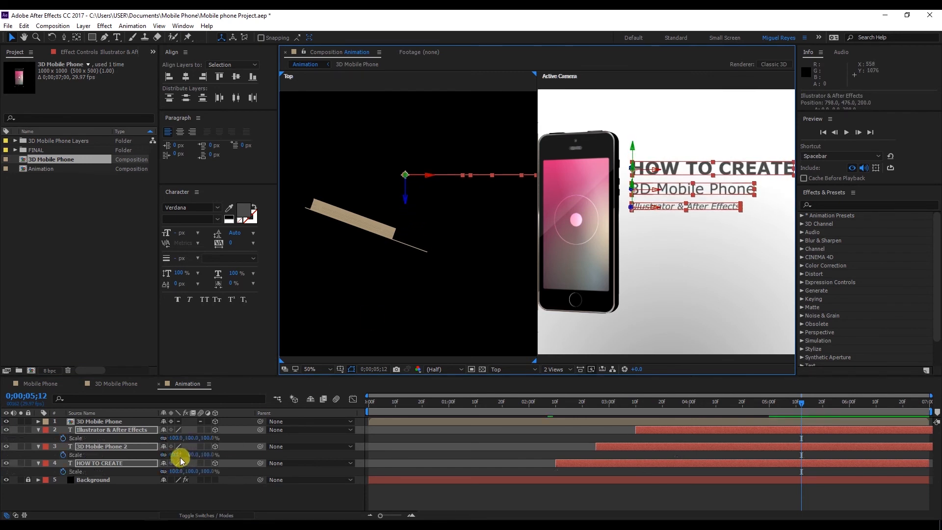
left_click(189, 438)
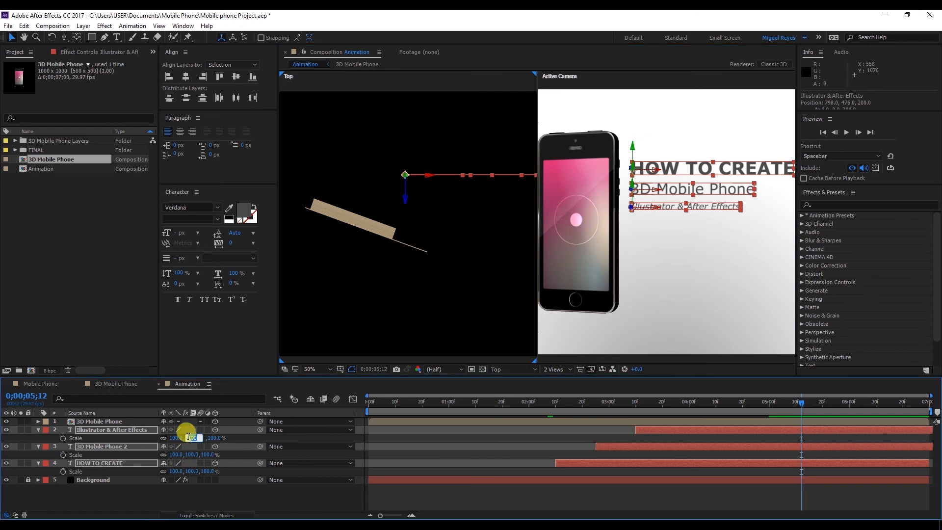
type("105")
left_click(186, 438)
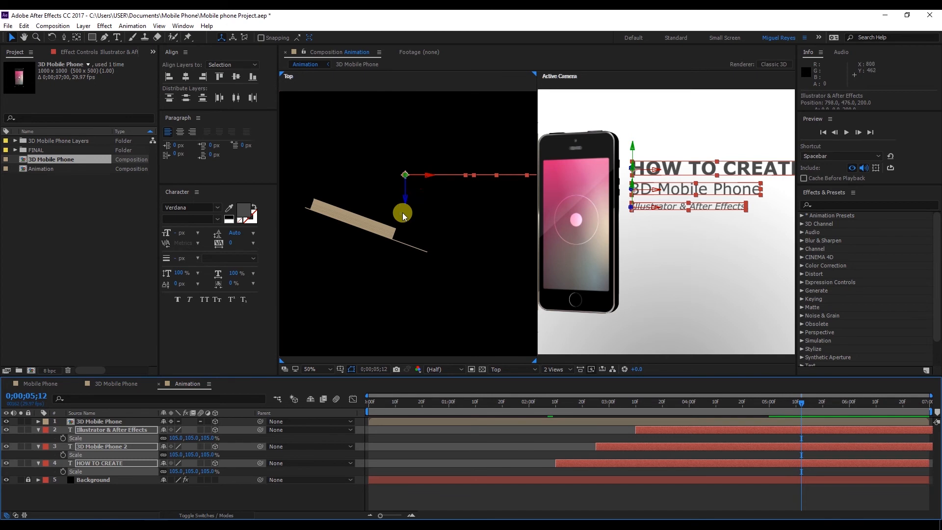
- Preview the animation from the start, return to the 1 View layout, and preview it again
left_click_drag(414, 416, 370, 408)
key("space")
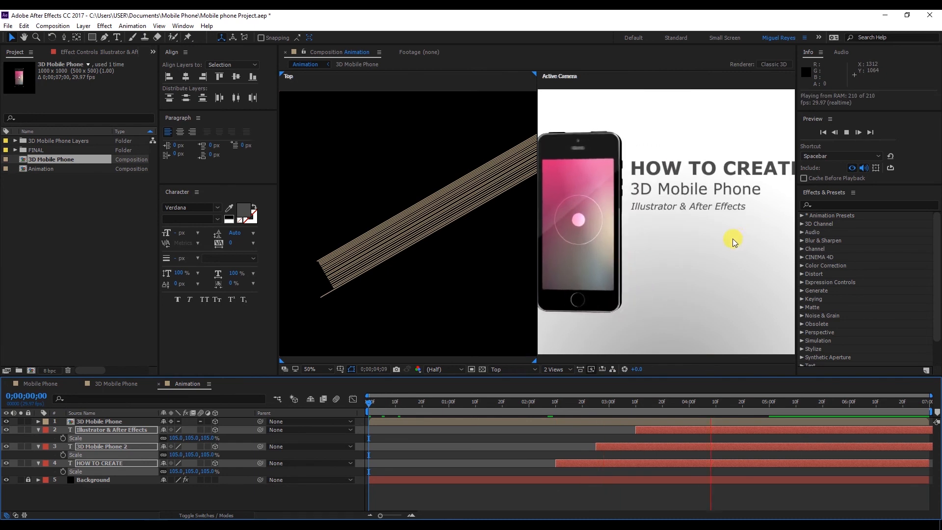
left_click(731, 239)
left_click(555, 366)
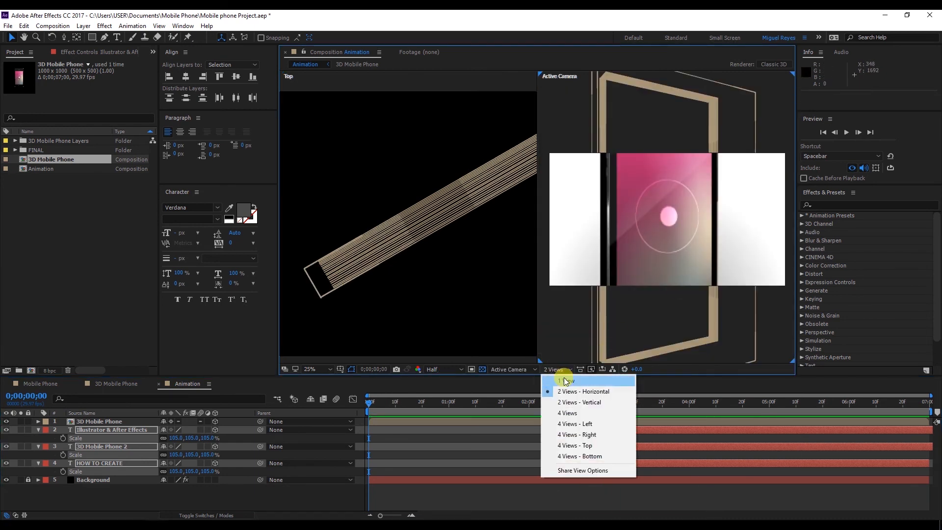
left_click(563, 378)
left_click(699, 281)
key("space")
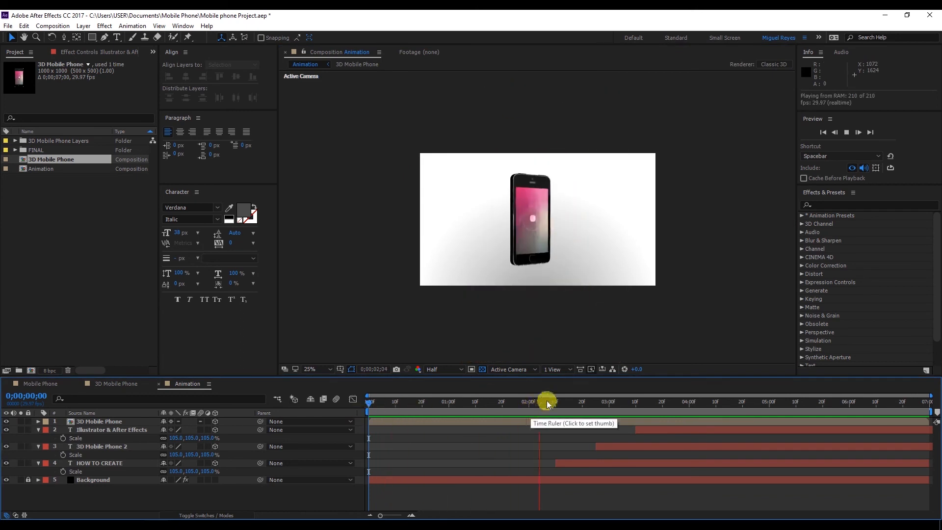
left_click(706, 284)
- Collapse the layer properties and show only the keyframed properties of the 3D Mobile Phone layer
left_click_drag(563, 402, 883, 400)
key("period")
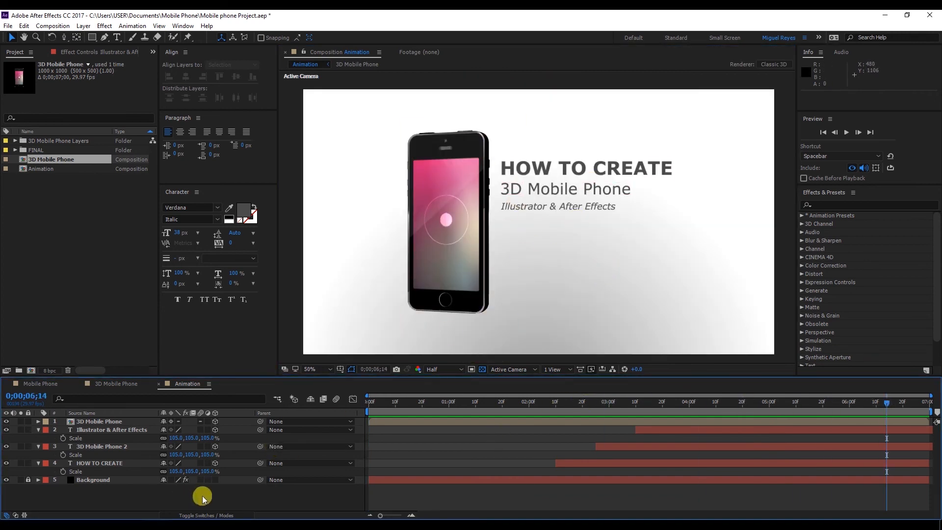
key("u")
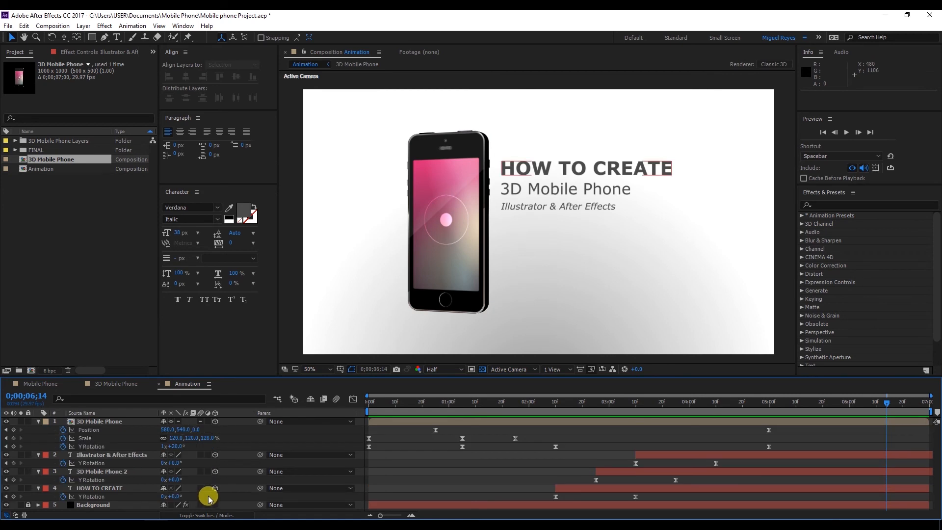
key("u")
left_click(124, 421)
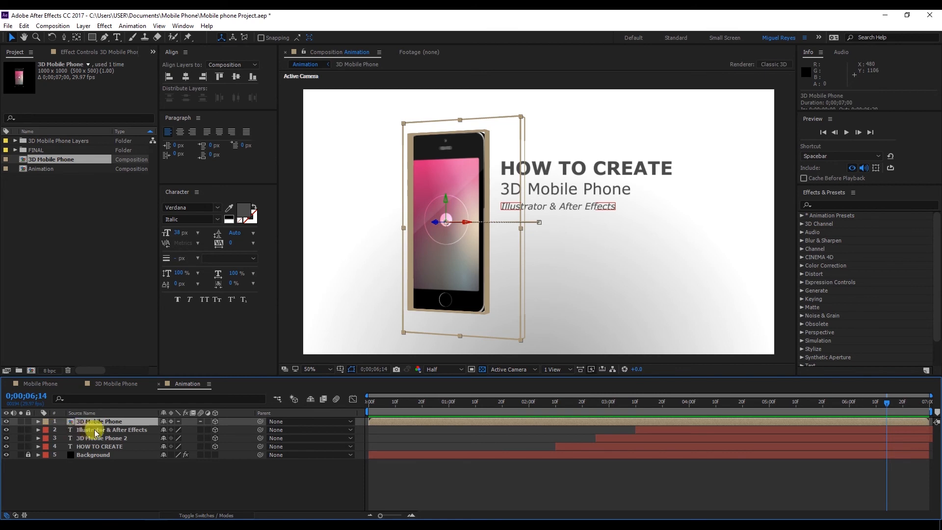
key("u")
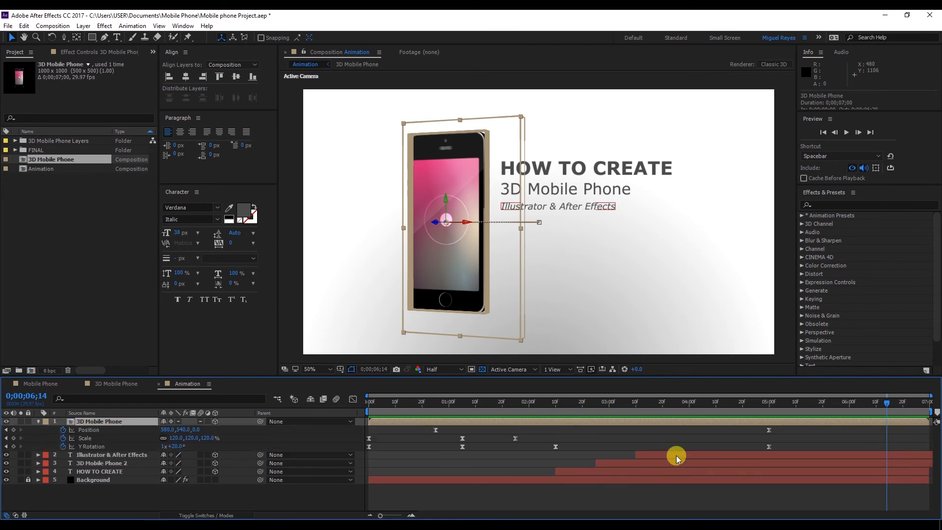
- Add a Position keyframe to the phone at 0;00;06;25 and slide it out of frame past the text, to X about 2200
left_click(914, 408)
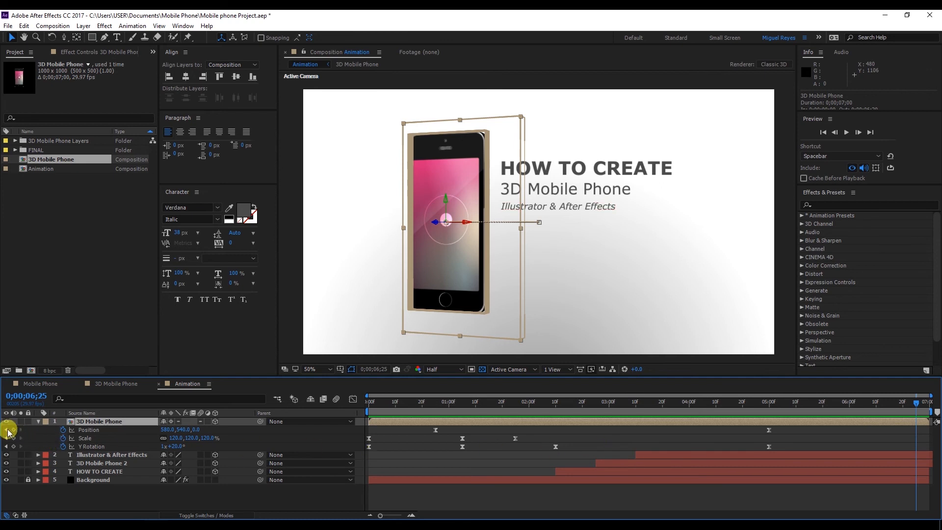
left_click(13, 429)
left_click_drag(165, 430, 393, 414)
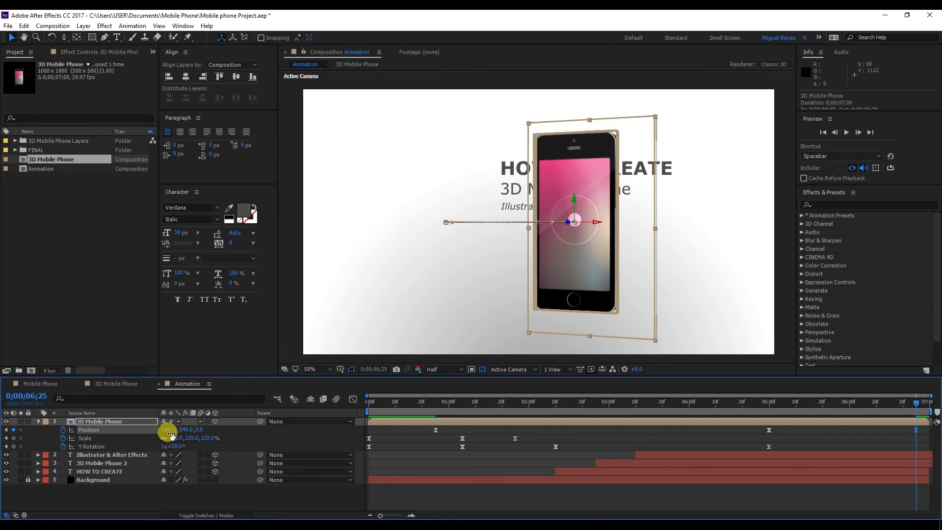
left_click_drag(174, 427, 420, 402)
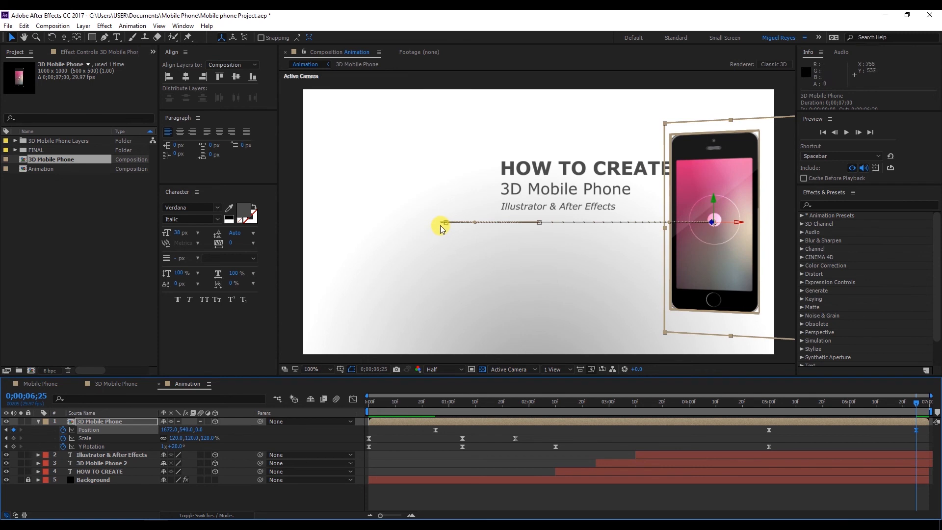
key("period")
key("period")
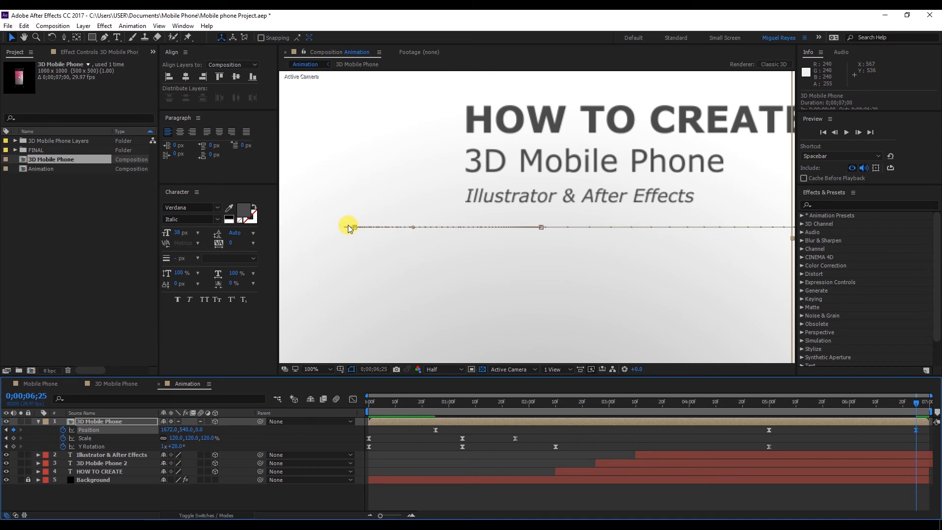
left_click_drag(161, 429, 235, 420)
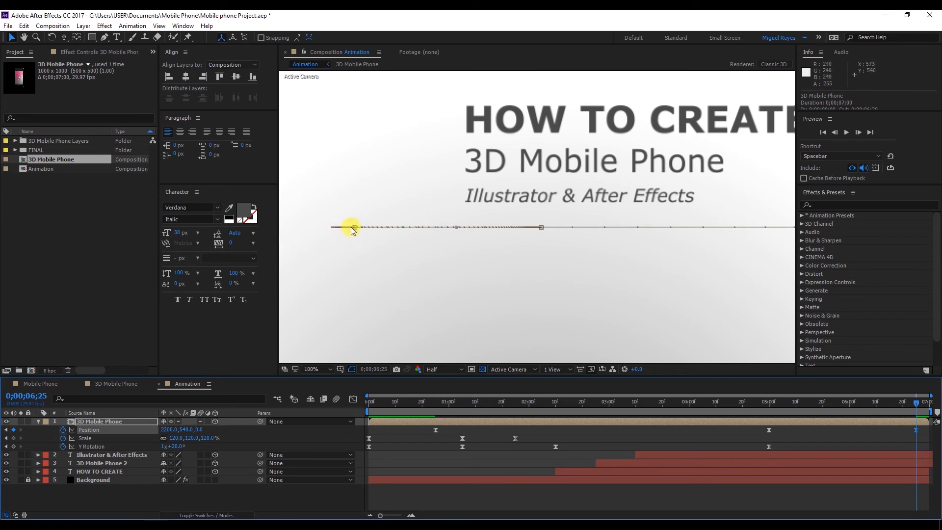
- Preview the phone's move from 0;00;01;04 with the whole frame in view
key("comma")
left_click_drag(584, 401, 461, 399)
key("space")
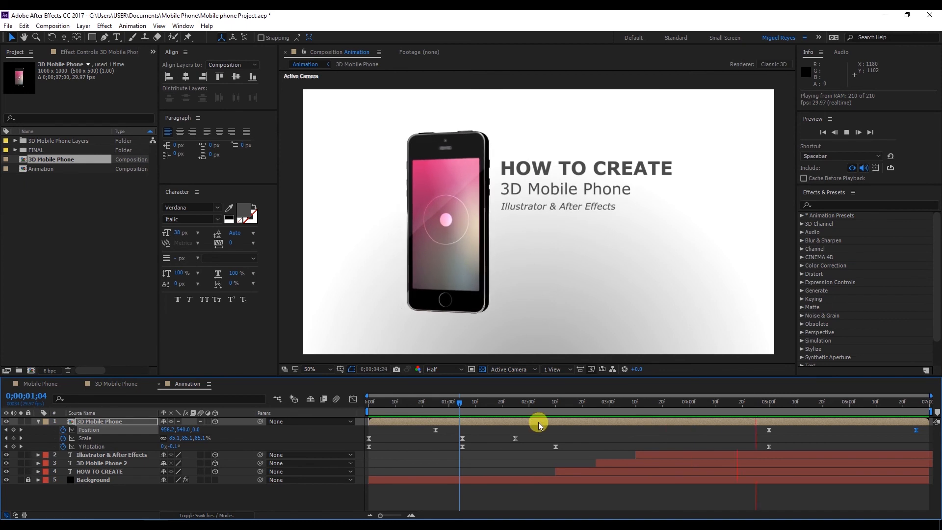
key("space")
- Inspect the phone's motion path around its 0;00;05;00 Position keyframe and set that keyframe's spatial interpolation to Linear
left_click(768, 429)
key("slash")
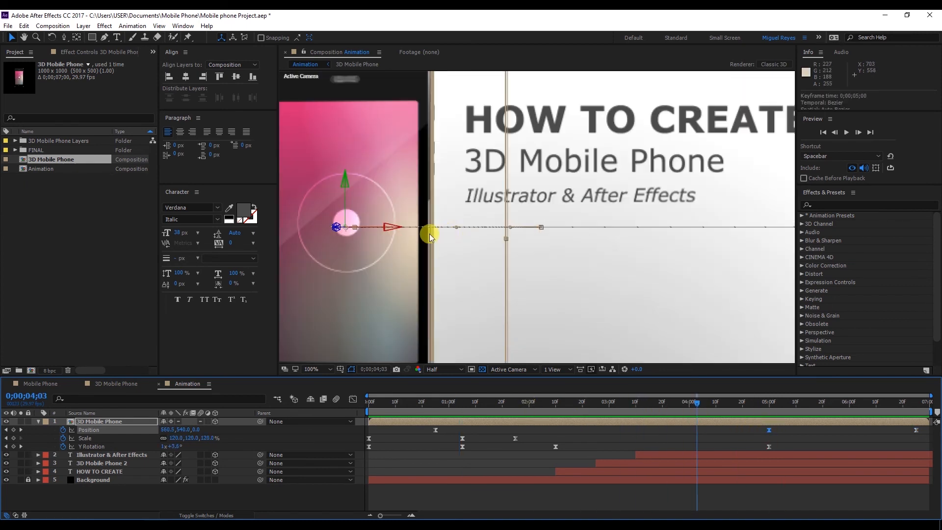
left_click_drag(414, 236, 524, 235)
left_click_drag(725, 402, 823, 404)
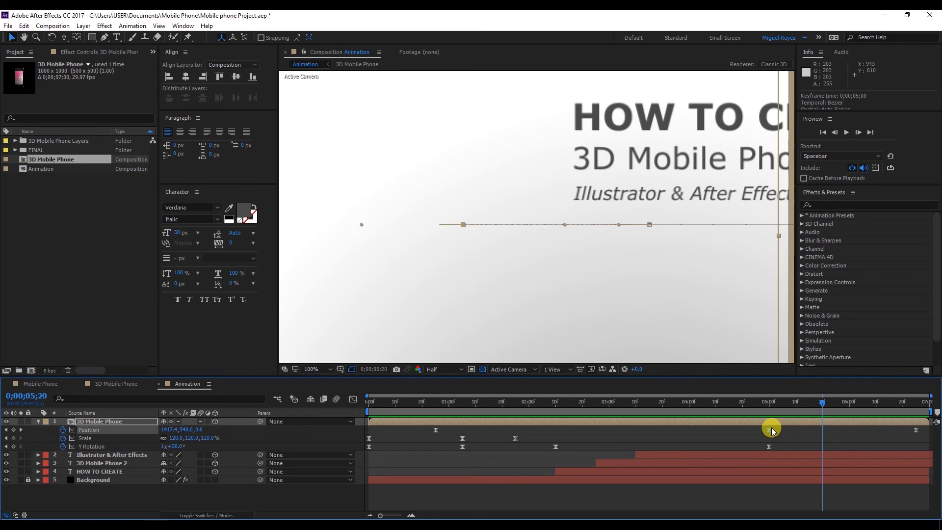
left_click_drag(772, 408, 799, 402)
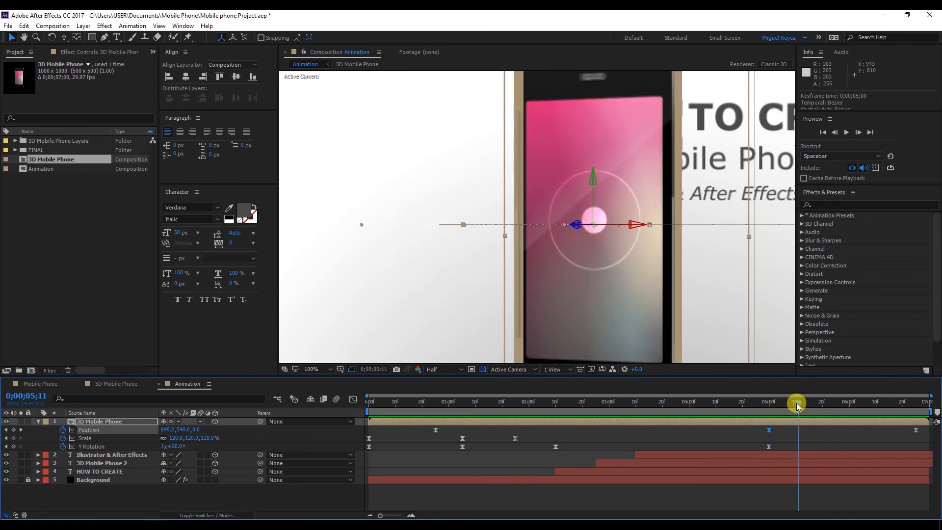
right_click(770, 429)
left_click(798, 389)
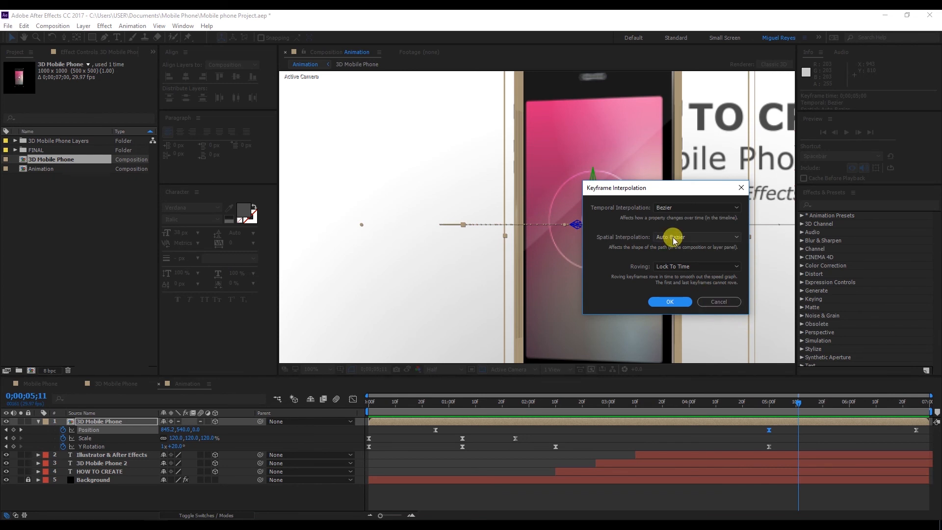
left_click(673, 238)
left_click(677, 263)
left_click(672, 299)
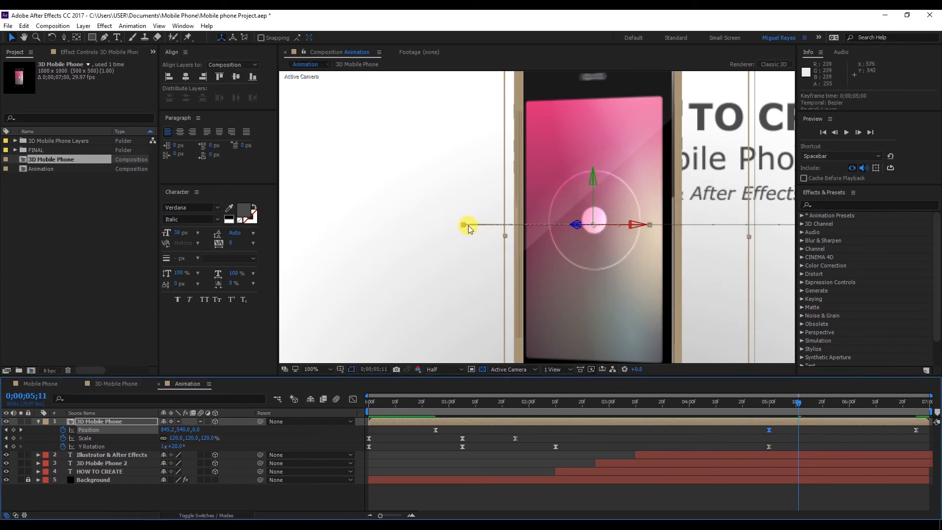
- Preview the whole animation from the start with the full frame in view
scroll(582, 223, "down", 2)
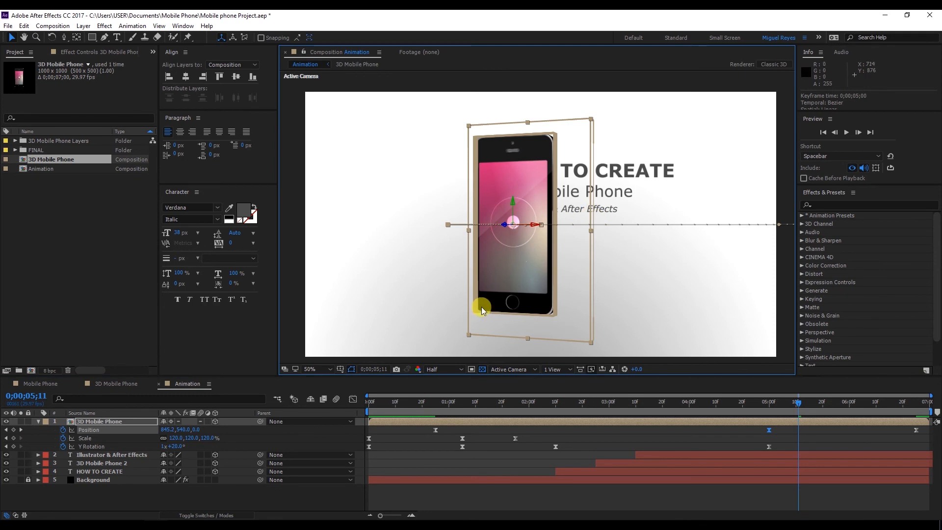
left_click(380, 401)
key("space")
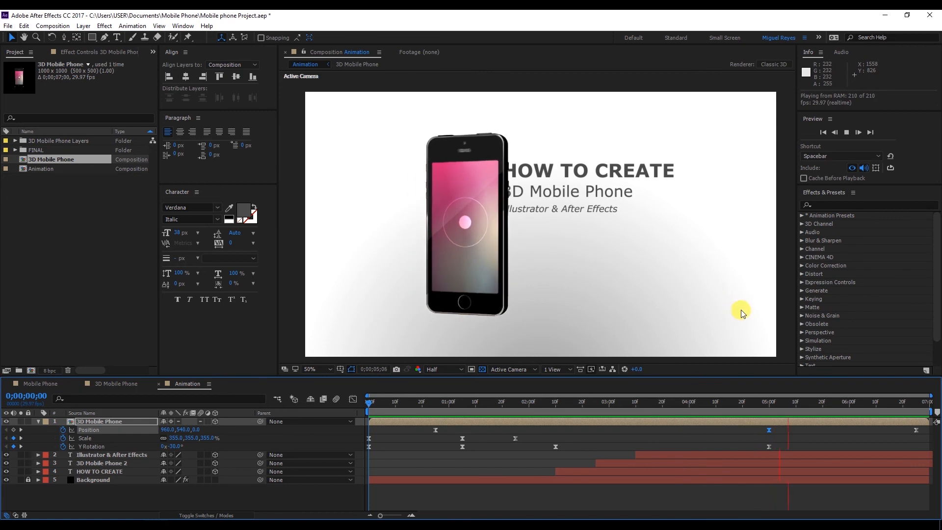
- Add a Y Rotation keyframe to the phone at 0;00;06;25, set it to 0x-145°, and check the spin partway through the exit
left_click(779, 401)
left_click_drag(779, 401, 769, 403)
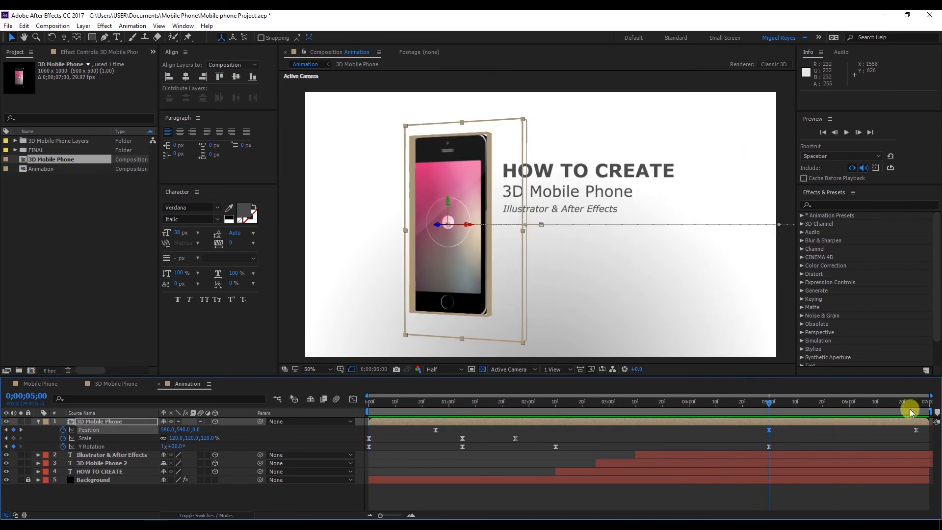
left_click(915, 403)
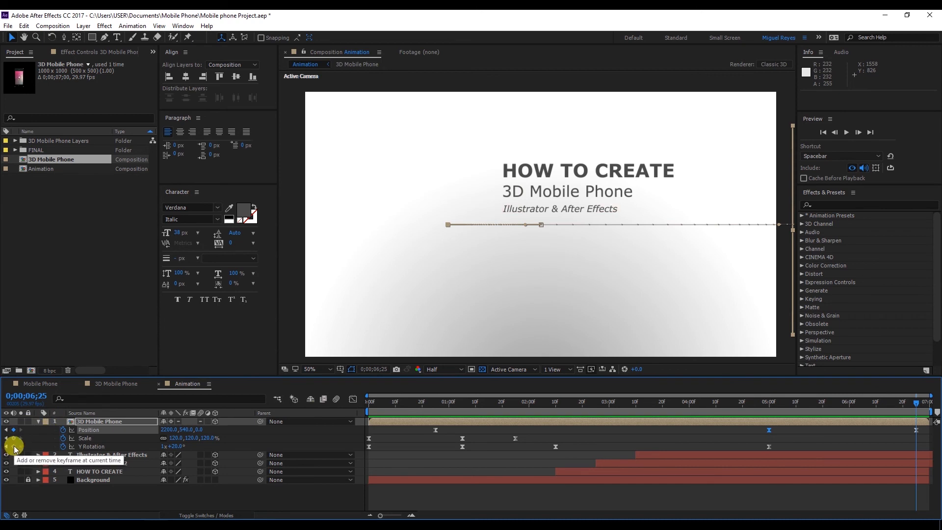
left_click(14, 446)
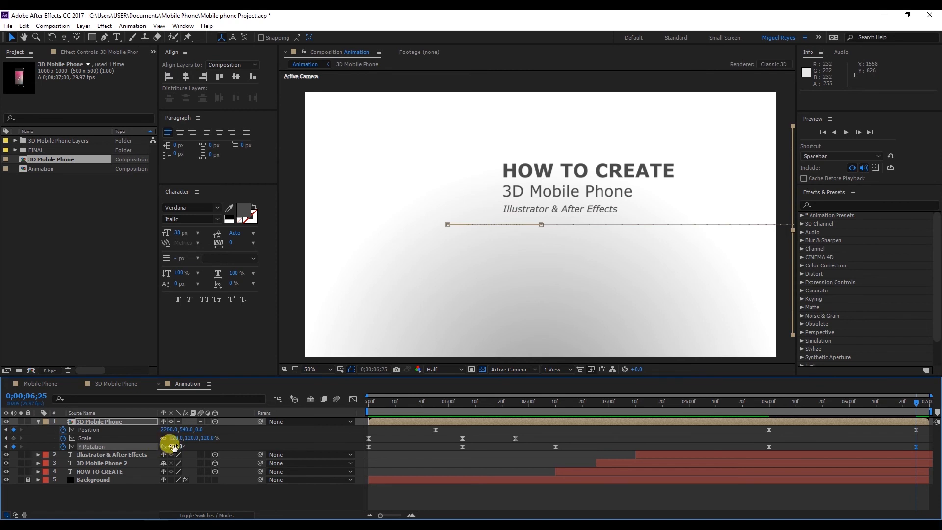
left_click(177, 448)
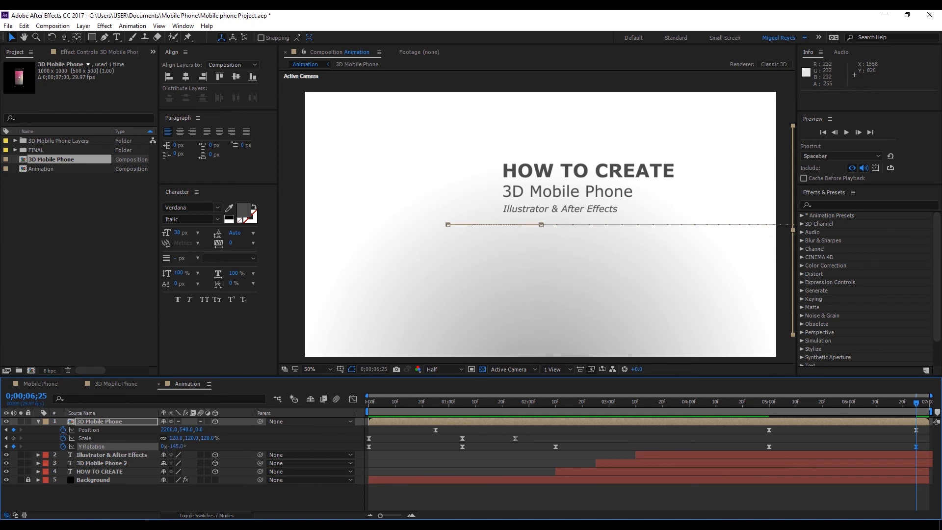
left_click_drag(767, 409, 809, 410)
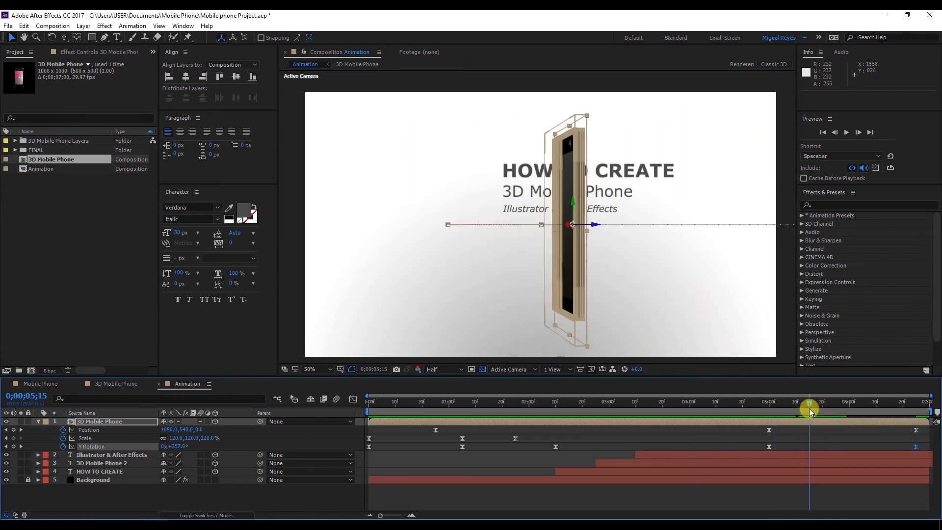
- Display the phone's Position animation as a speed graph and preview the exit move from just before 0;00;05;00
left_click(770, 432)
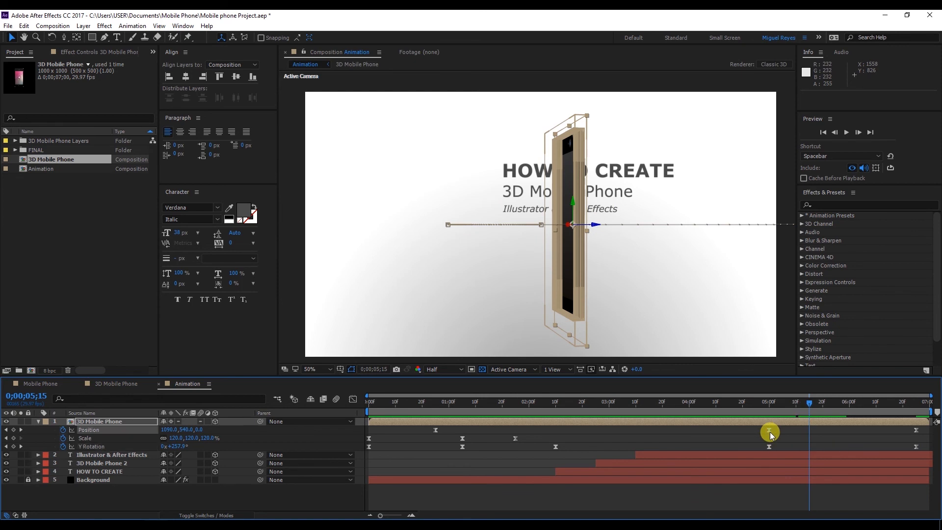
left_click(353, 398)
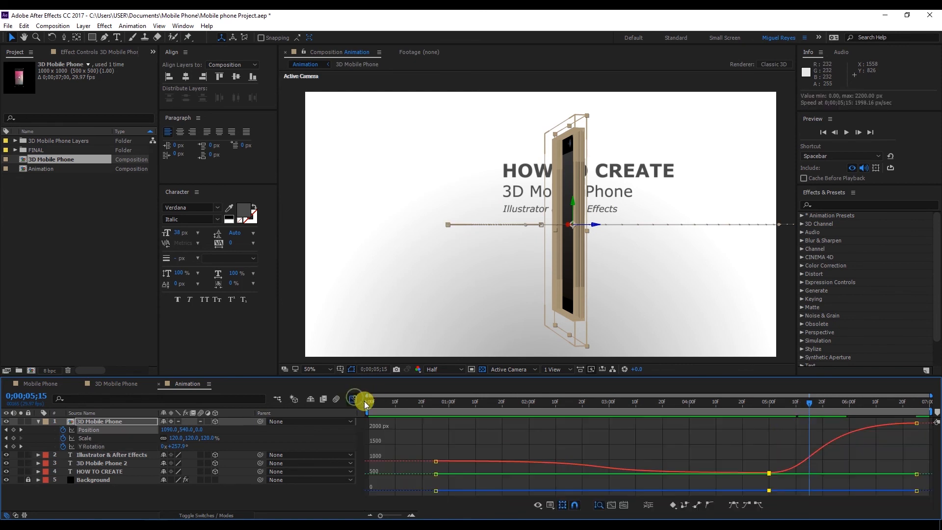
left_click(551, 505)
left_click(591, 414)
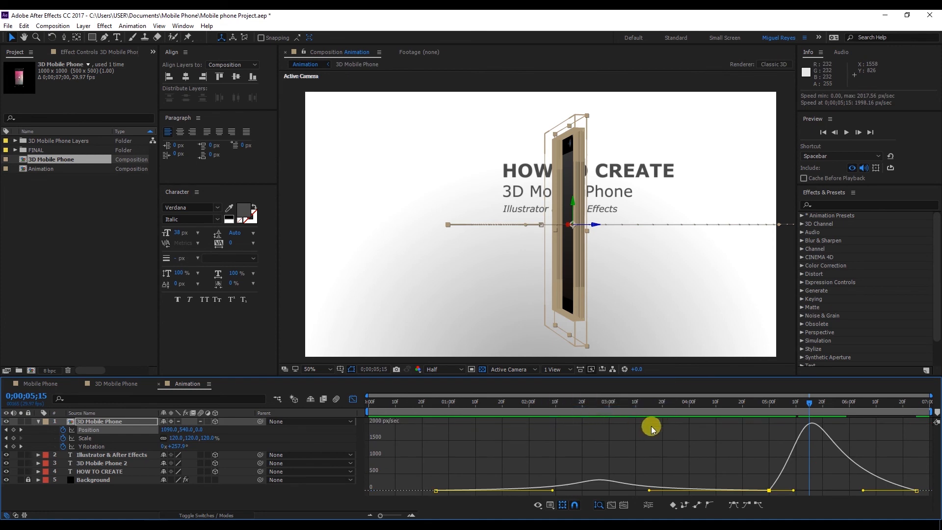
key("space")
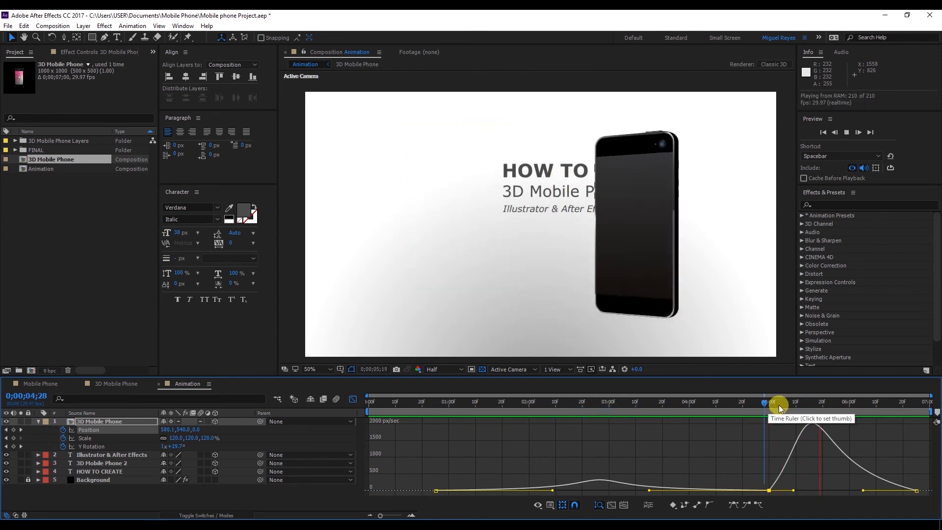
left_click(780, 405)
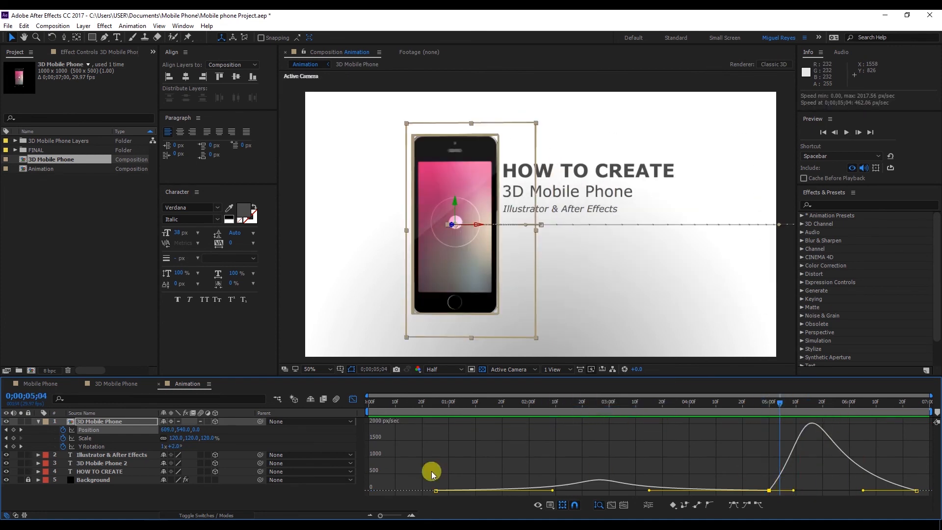
- Reshape the phone's Y Rotation speed curve to spin fastest shortly after 0;00;05;00 with a long ease-out, and preview it
left_click(99, 447)
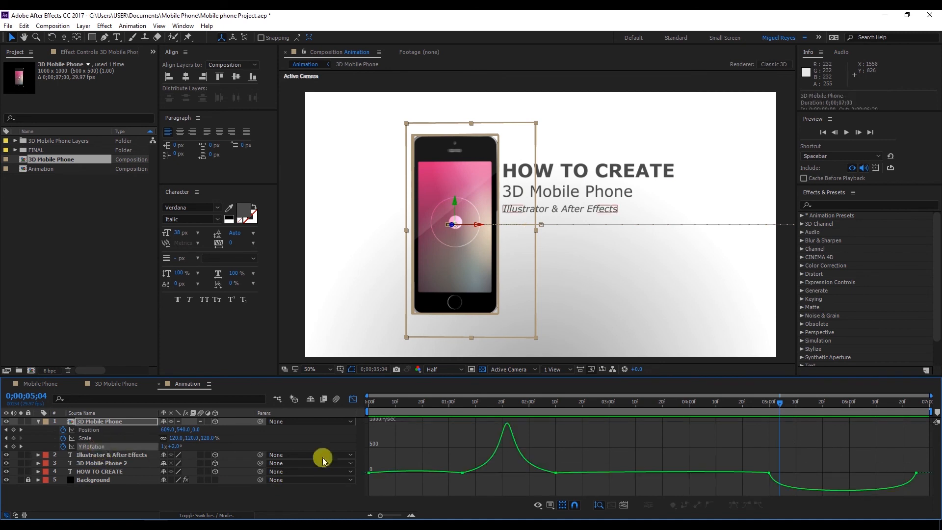
left_click(769, 474)
left_click_drag(781, 474, 789, 474)
left_click_drag(905, 471, 791, 443)
left_click_drag(790, 476, 807, 479)
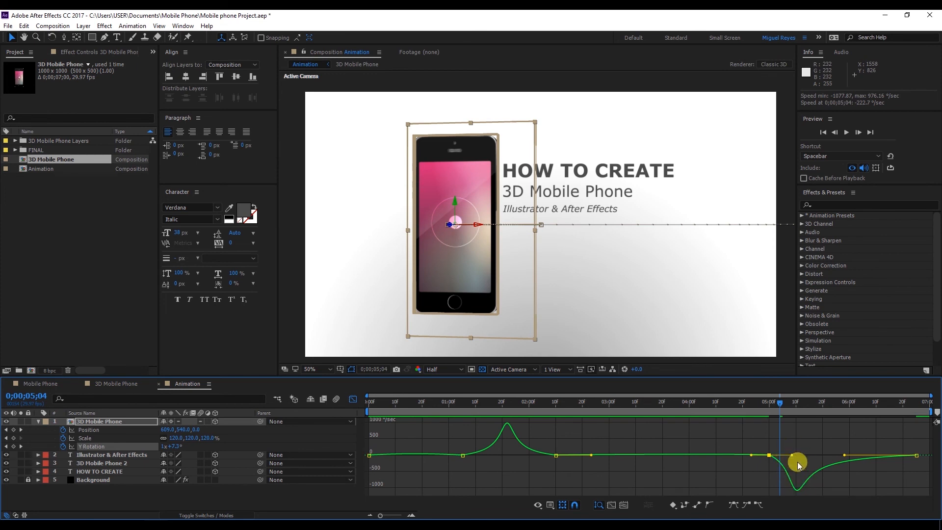
key("space")
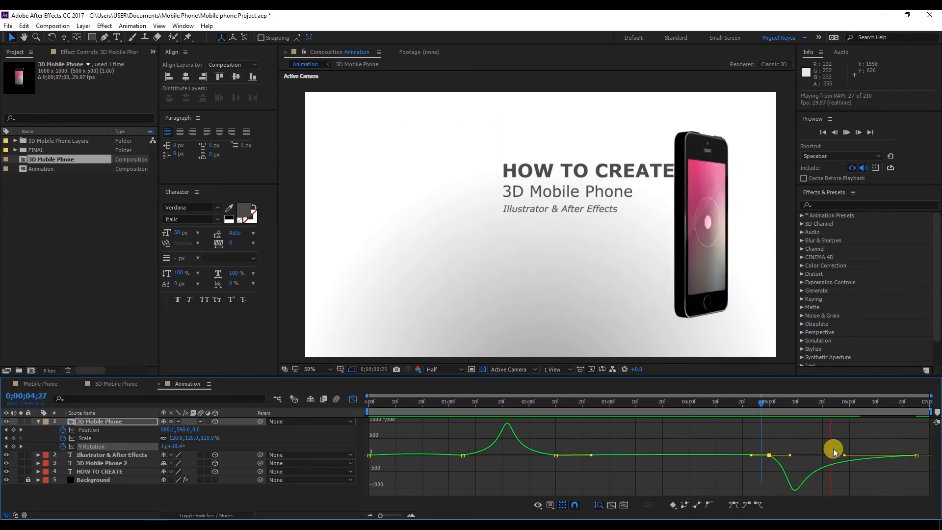
left_click(744, 401)
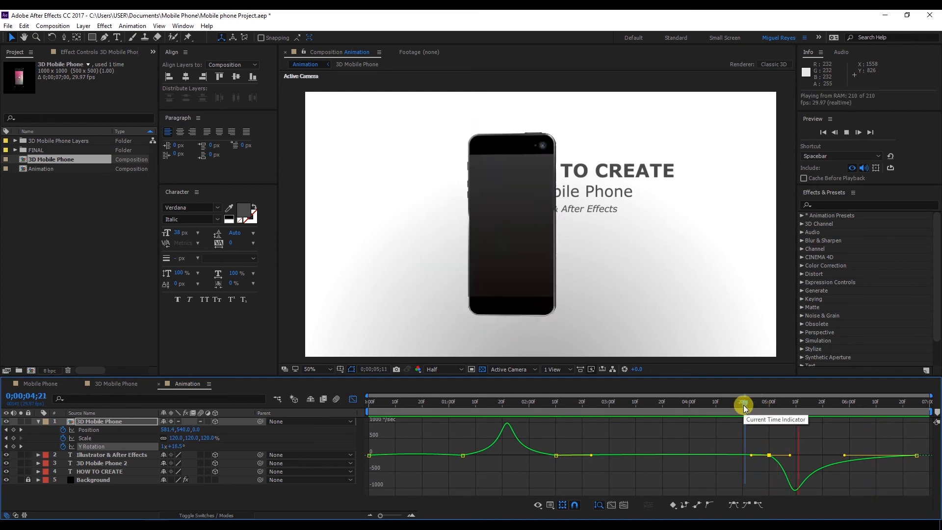
key("space")
- Lengthen the ease handles of the exit spin's Y Rotation curve slightly and preview from about 0;00;04;26
left_click(844, 457)
left_click_drag(789, 453, 793, 451)
left_click(756, 406)
key("space")
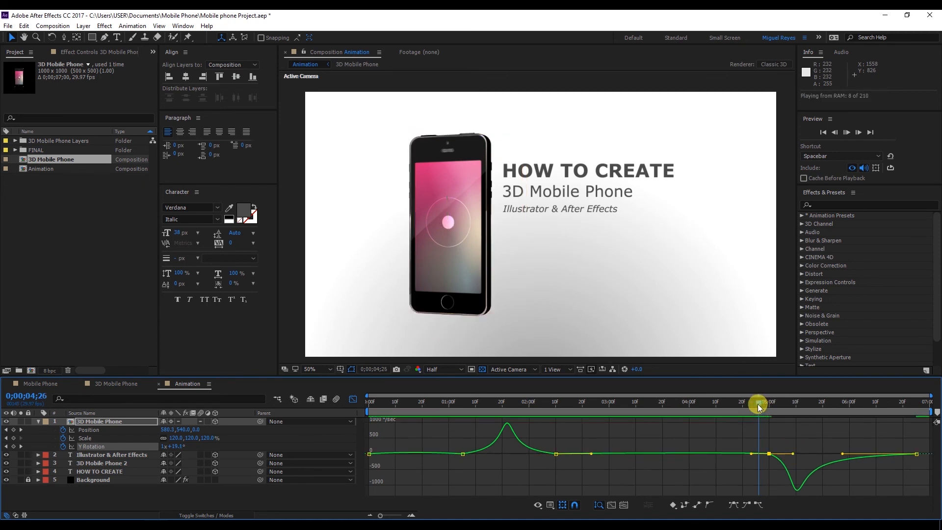
left_click_drag(761, 410, 749, 413)
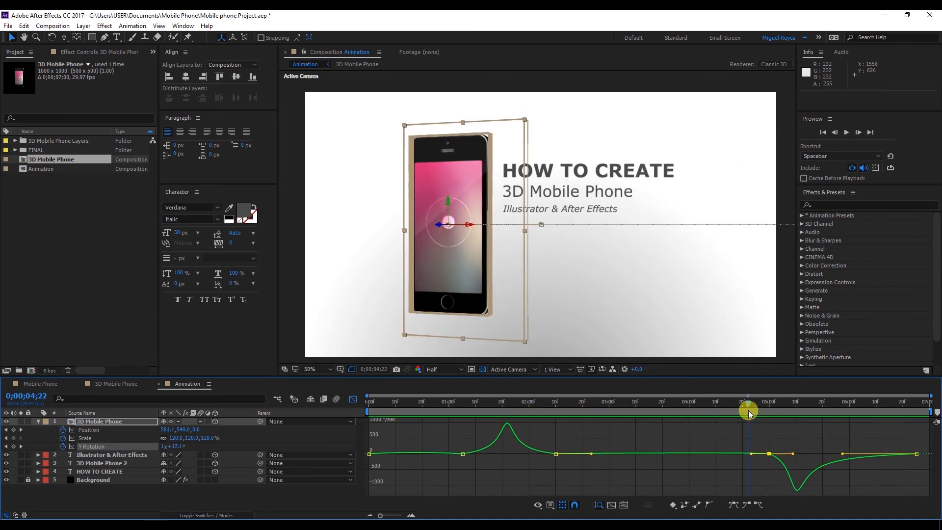
- Shorten the outgoing ease of the phone's 0;00;05;00 Position keyframe, lengthen the last keyframe's incoming ease, and preview the exit
left_click(96, 429)
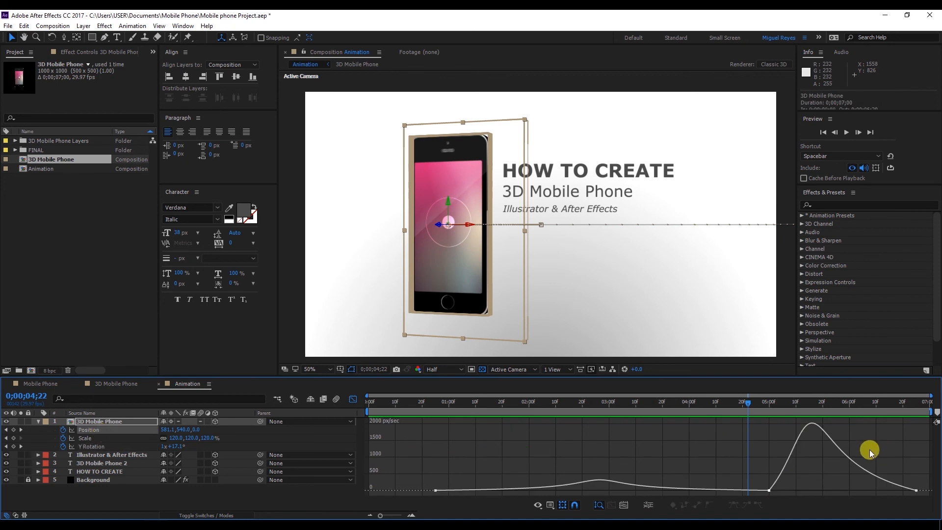
left_click(768, 491)
left_click_drag(793, 491, 787, 491)
left_click_drag(863, 490, 859, 491)
left_click_drag(787, 491, 784, 491)
key("space")
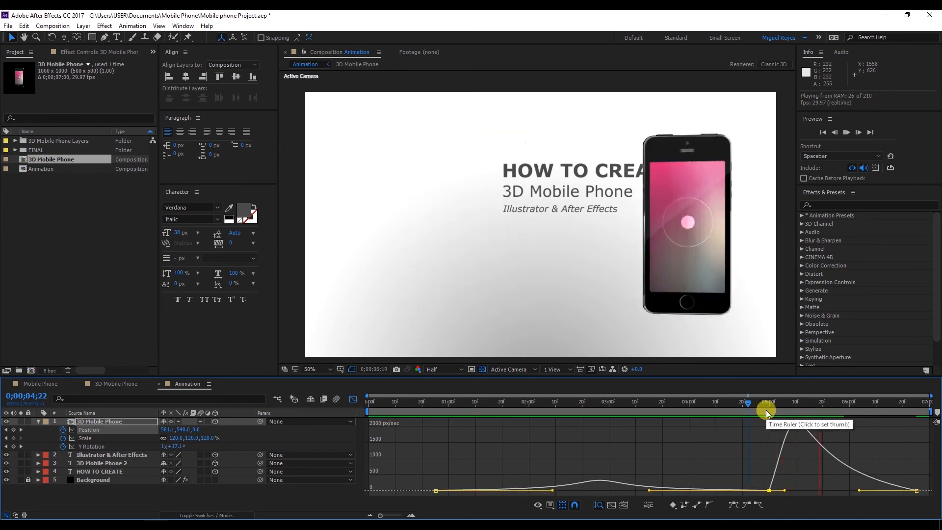
- Lengthen the outgoing ease of the 0;00;05;00 Position keyframe for a softer start and preview from 0;00;04;25
left_click(743, 407)
left_click_drag(743, 407, 753, 404)
left_click_drag(784, 491, 792, 490)
left_click_drag(781, 404, 755, 403)
key("space")
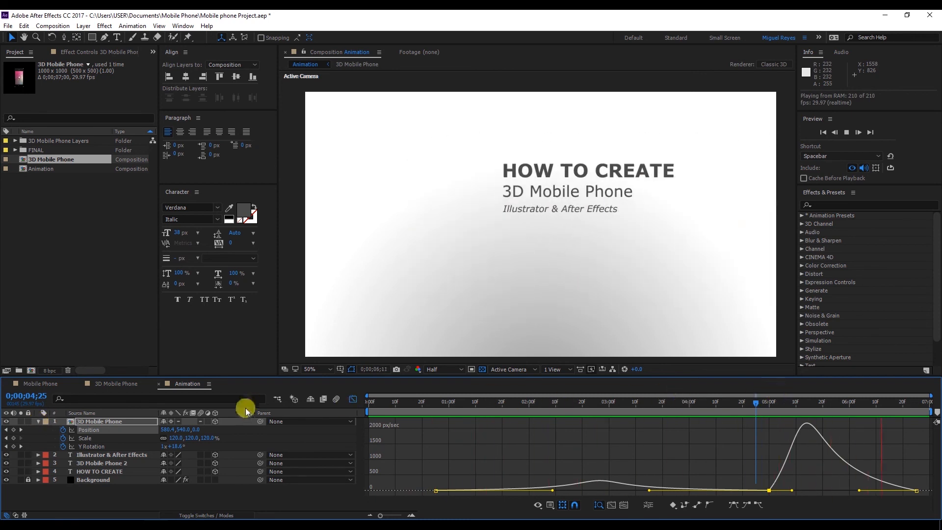
- Shorten the outgoing Y Rotation ease at 0;00;05;00 slightly so the spin peaks earlier, and preview from 0;00;04;26
left_click(93, 438)
left_click(96, 445)
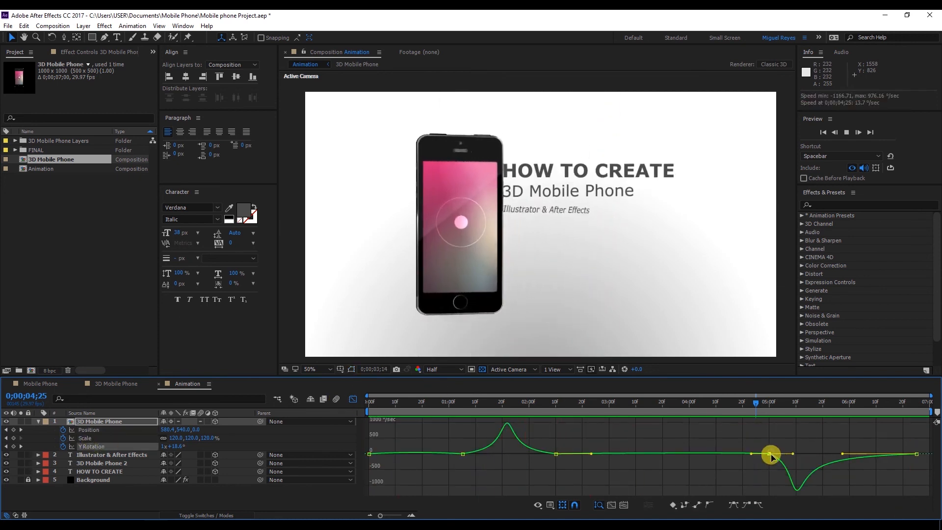
left_click(792, 454)
left_click_drag(793, 454, 790, 452)
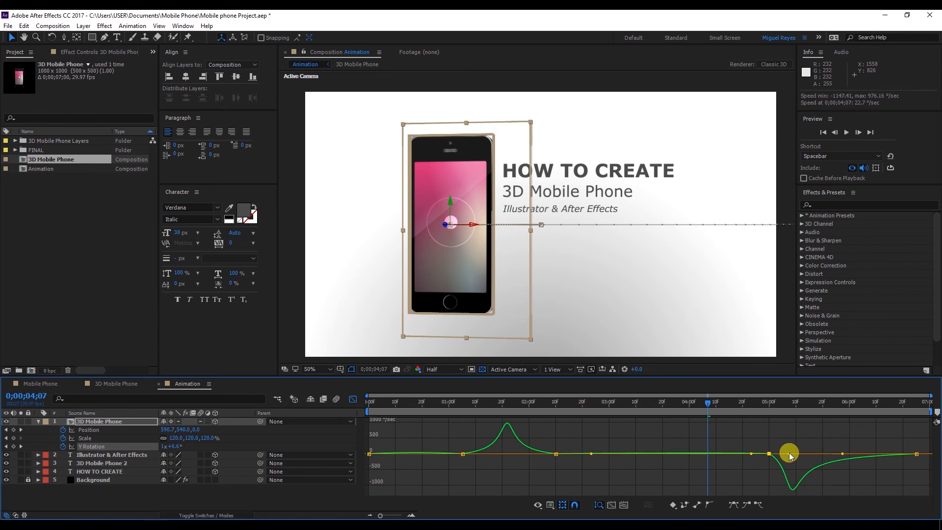
left_click(758, 405)
key("space")
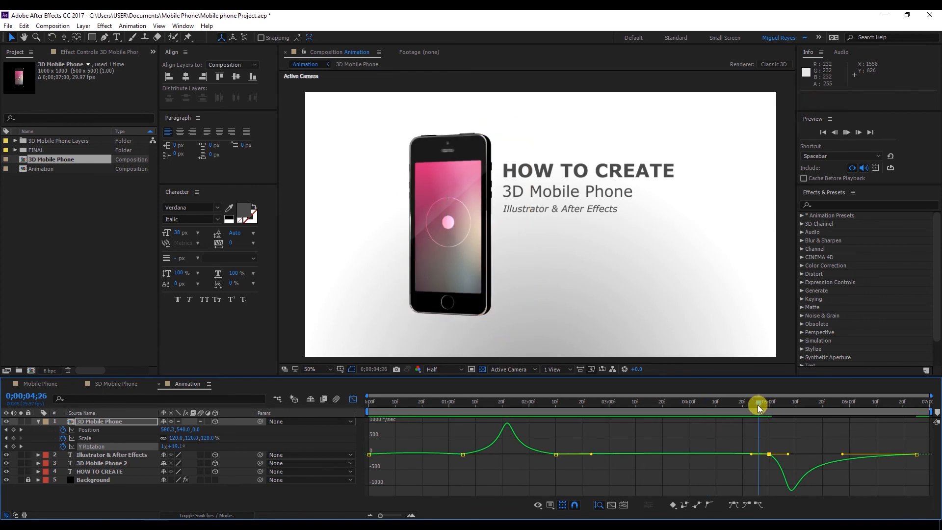
- Return to the layer bar view and pre-compose the three text layers into a new composition named Text, moving all attributes
left_click(38, 420)
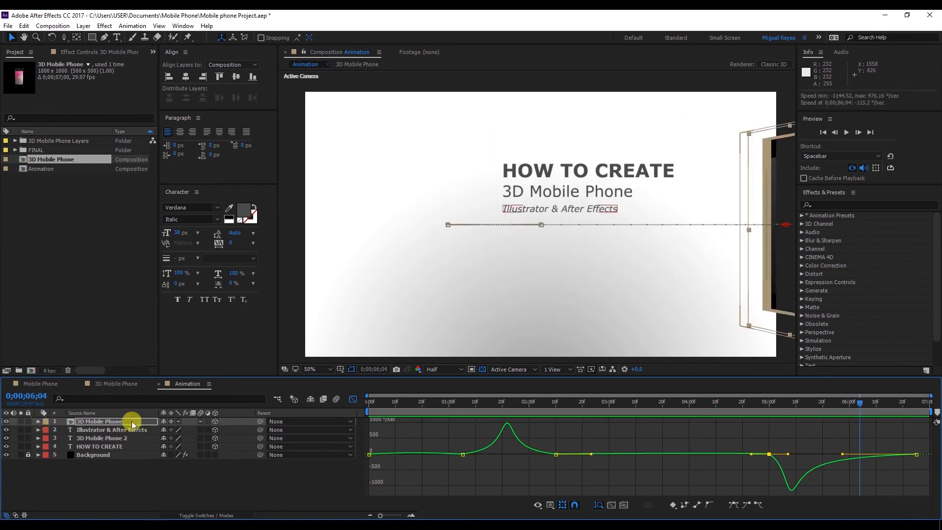
left_click(353, 398)
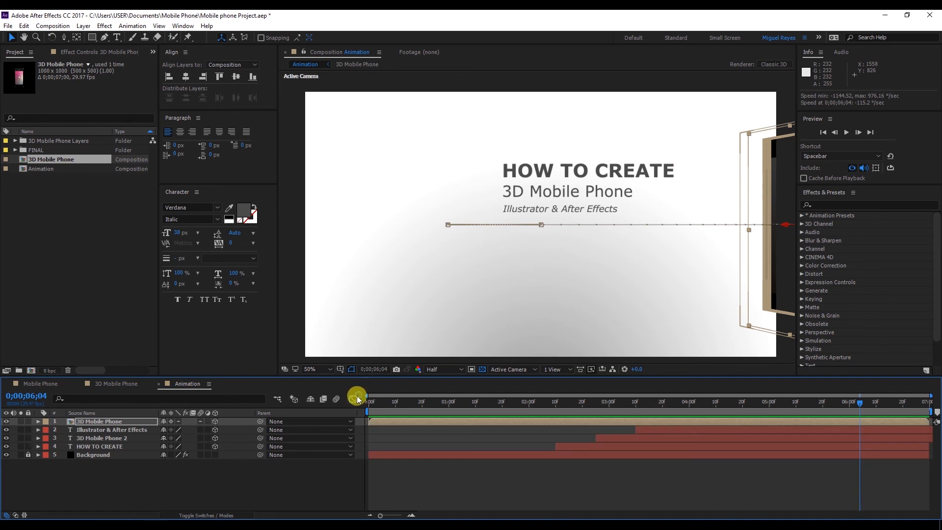
left_click(280, 480)
left_click(116, 446)
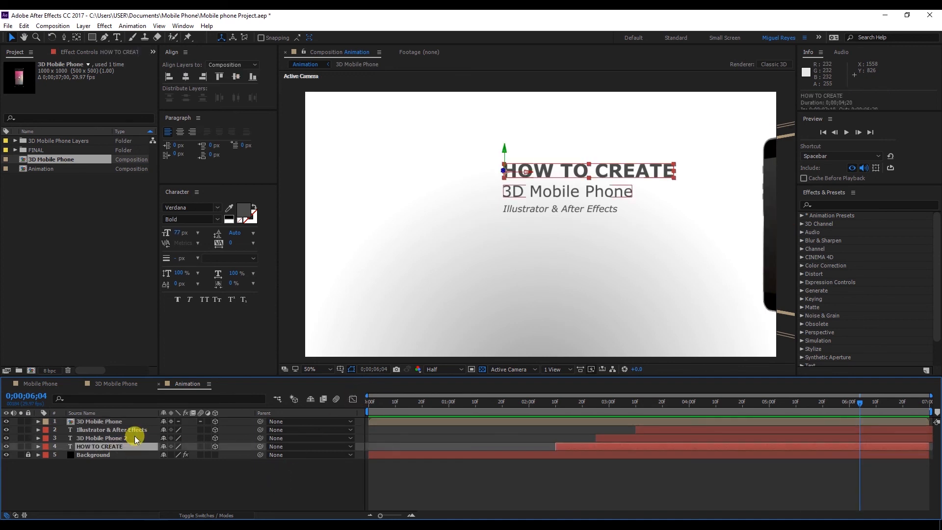
left_click(137, 431, "shift")
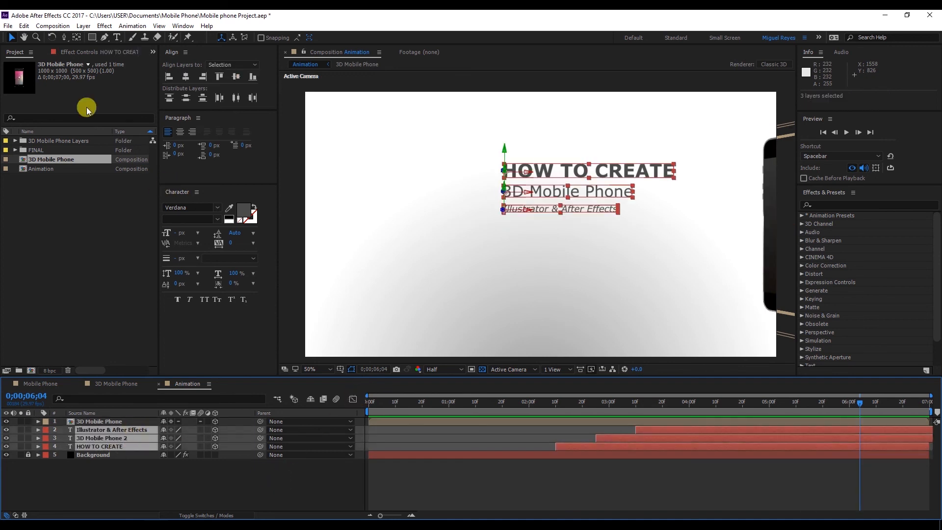
left_click(84, 26)
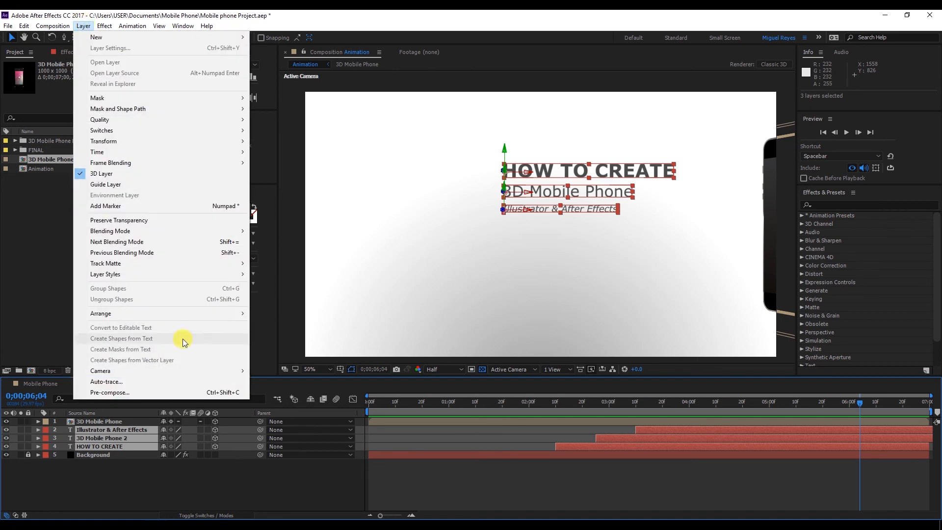
left_click(191, 392)
type("Text")
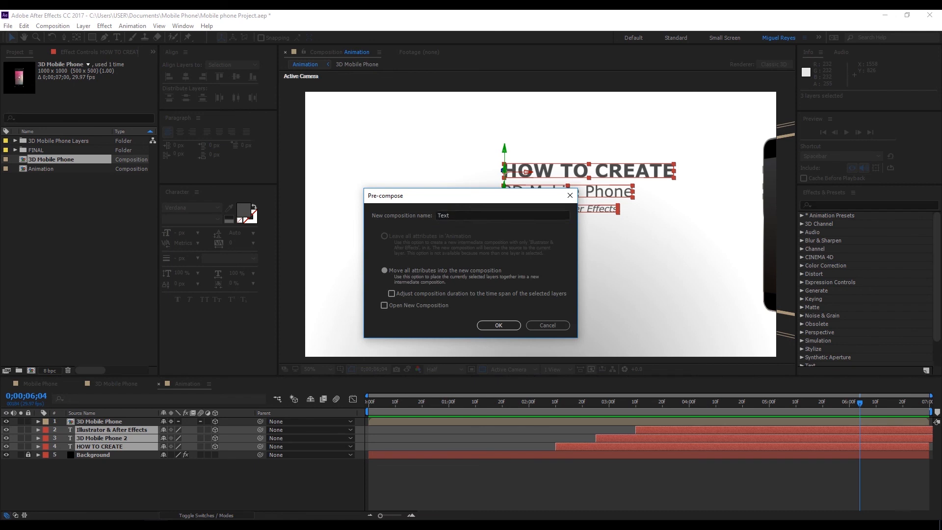
key("Return")
- At 0;00;03;28, draw a rectangular mask about 762 by 264 px around the three text lines on the Text layer
left_click_drag(508, 403, 684, 402)
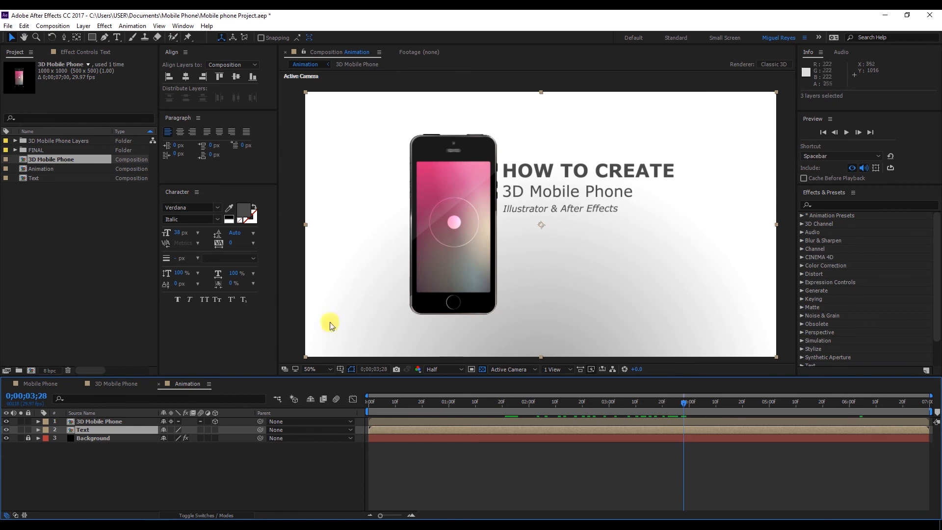
left_click(92, 38)
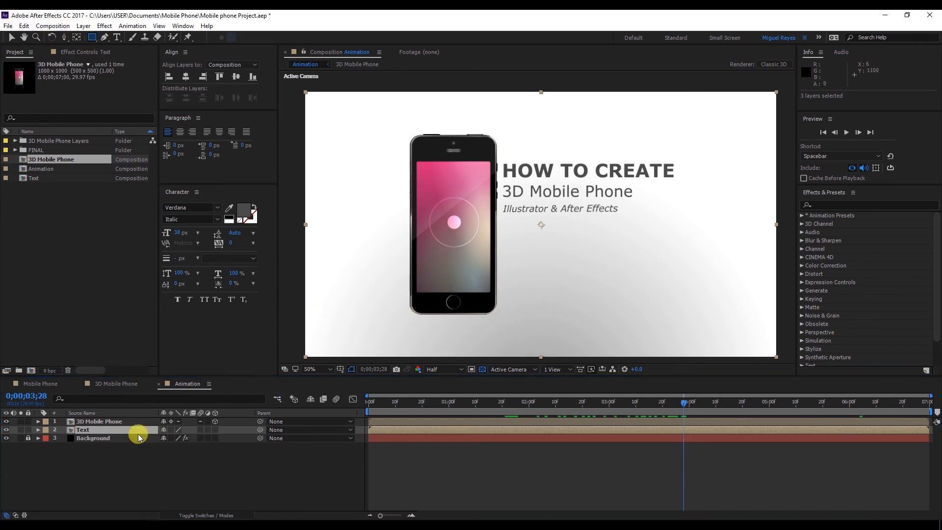
left_click(102, 431)
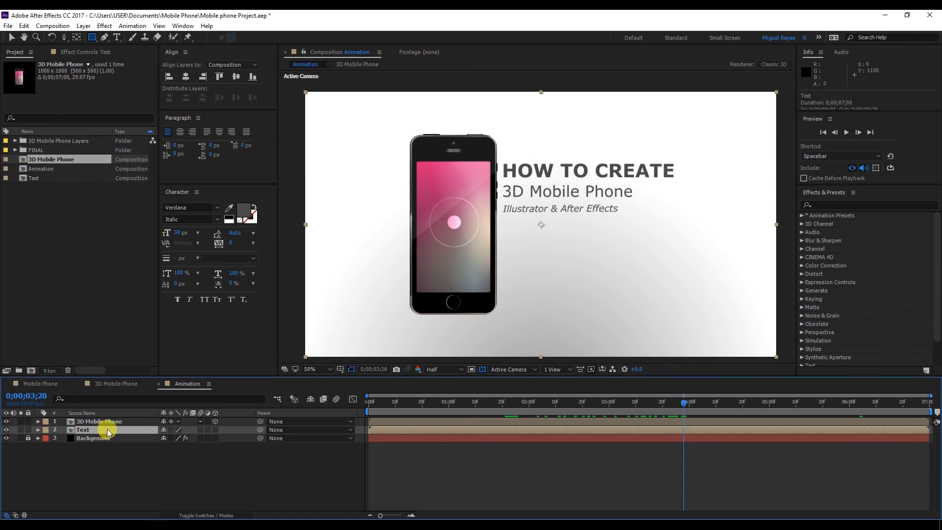
left_click_drag(499, 155, 685, 220)
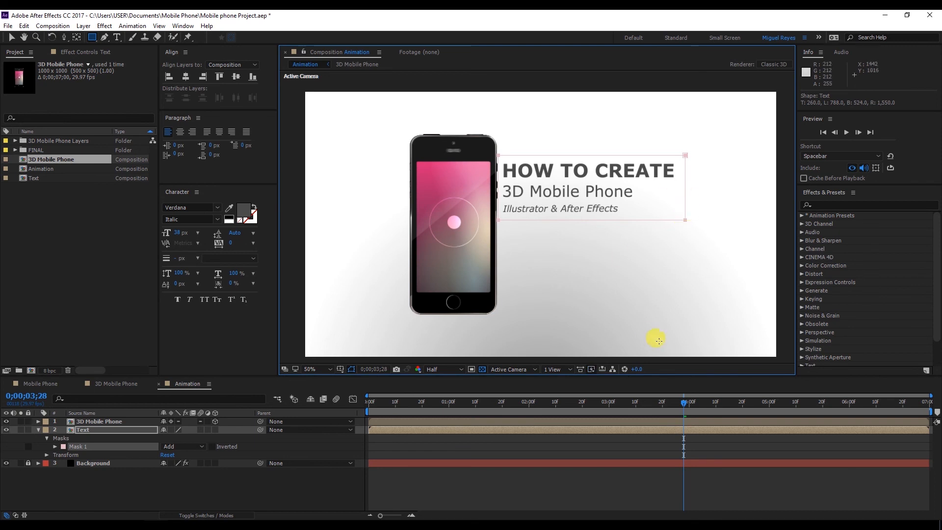
- Enable Mask Path keyframing for Mask 1 on the Text layer, add a keyframe at 0;00;05;03 and delete the earlier keyframes
left_click(54, 446)
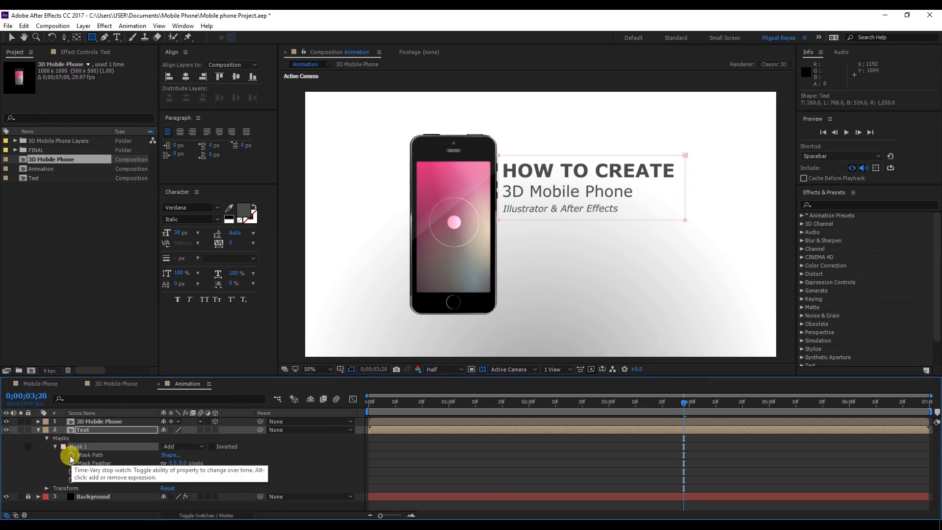
left_click(71, 454)
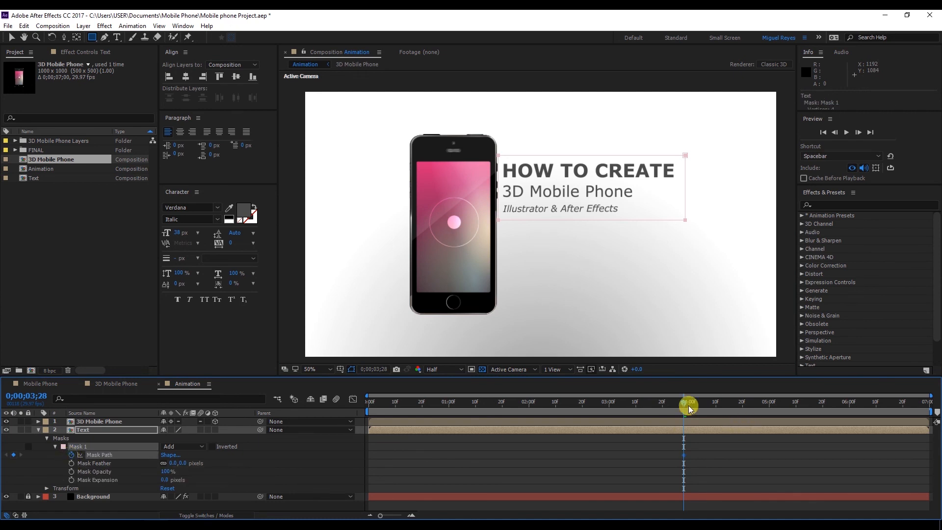
left_click_drag(686, 408, 698, 407)
left_click(14, 455)
left_click(783, 439)
left_click_drag(702, 411, 777, 399)
left_click(14, 455)
left_click_drag(652, 440, 726, 469)
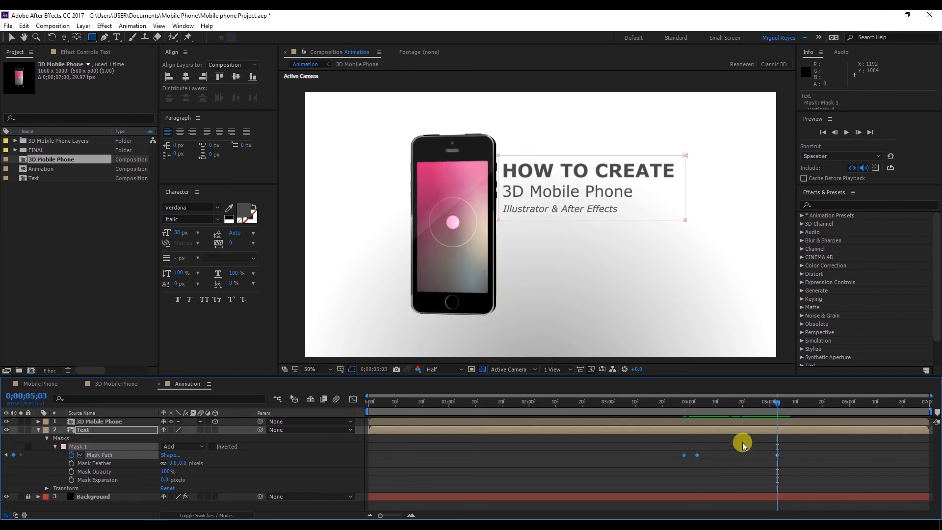
key("Delete")
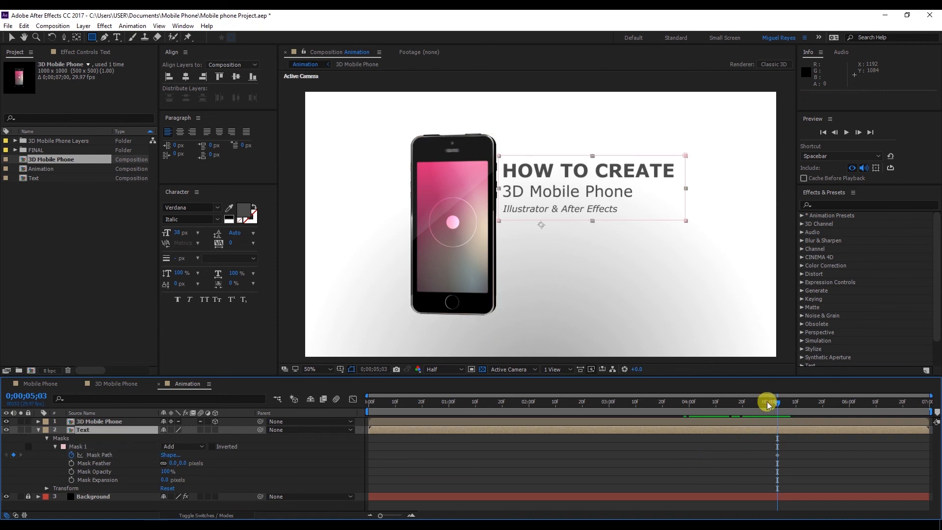
- At 0;00;05;09, keyframe Mask 1 narrowed to about 85.8% width so its left edge sits behind the phone
left_click_drag(777, 403, 793, 403)
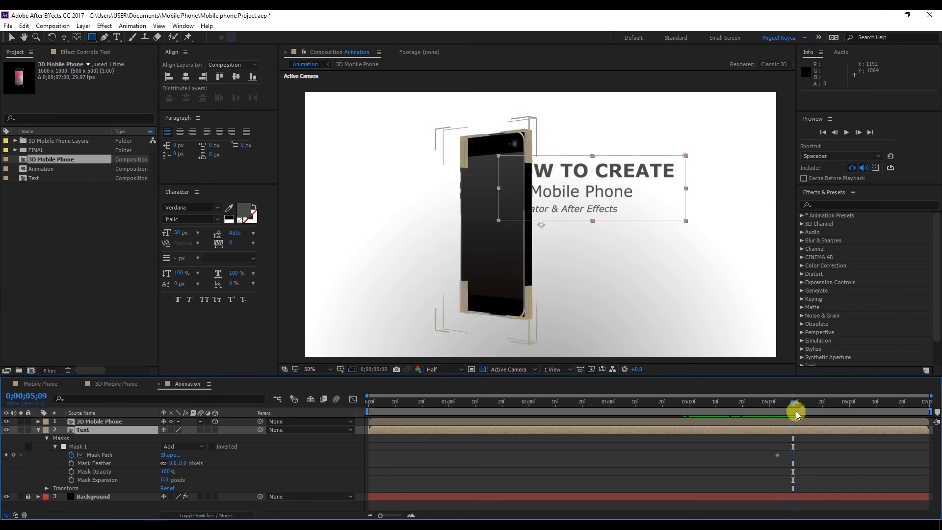
left_click(87, 446)
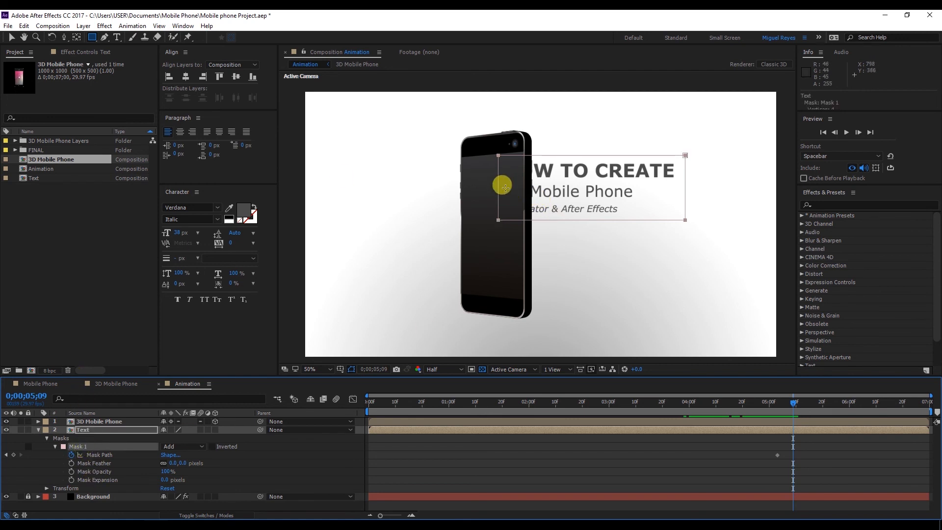
key("ctrl+t")
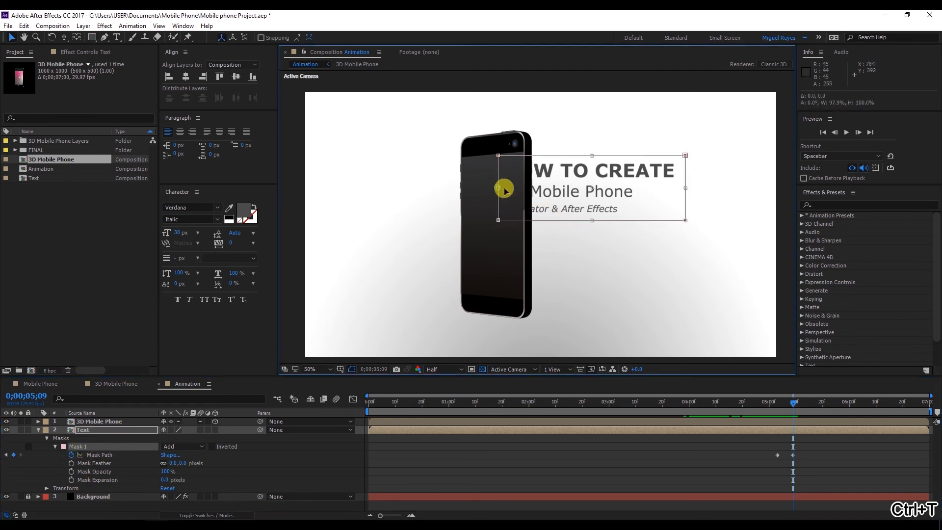
left_click_drag(498, 188, 523, 187)
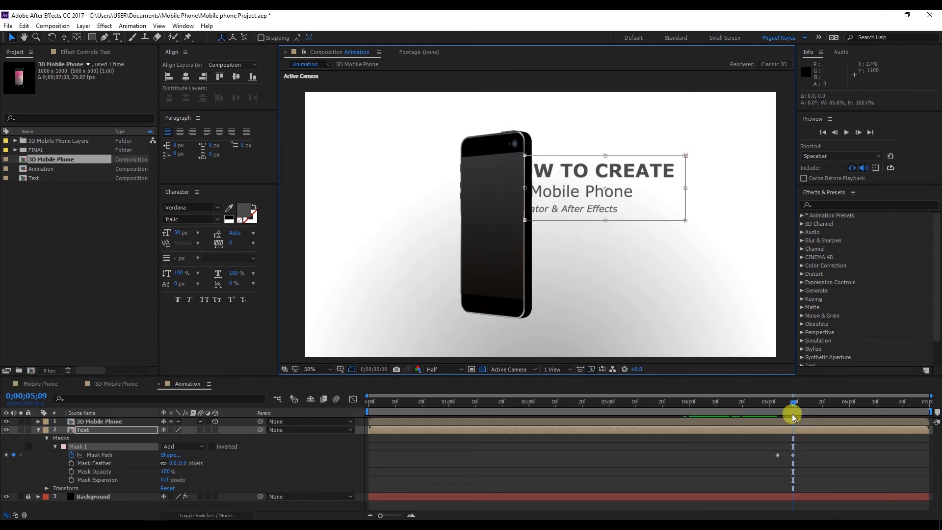
- At 0;00;05;11 and 0;00;05;13, move the mask's left edge rightward so it stays hidden behind the spinning phone
left_click_drag(794, 405, 799, 406)
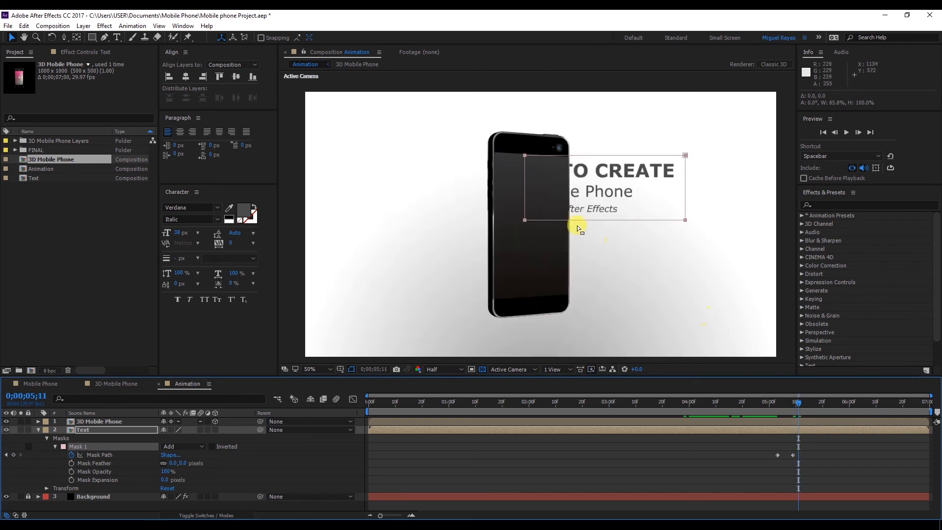
key("ctrl+t")
left_click_drag(524, 187, 561, 188)
left_click_drag(799, 405, 805, 405)
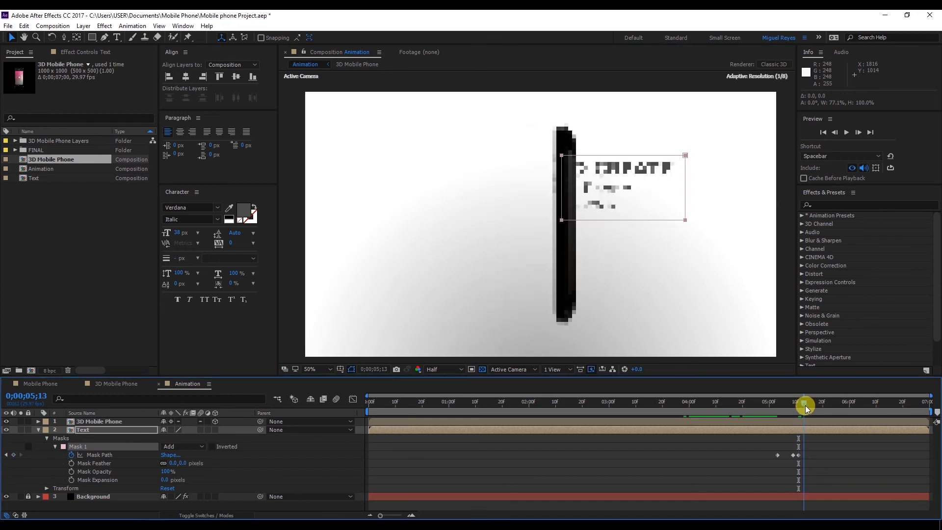
left_click(585, 190)
key("ctrl+t")
left_click_drag(559, 188, 568, 188)
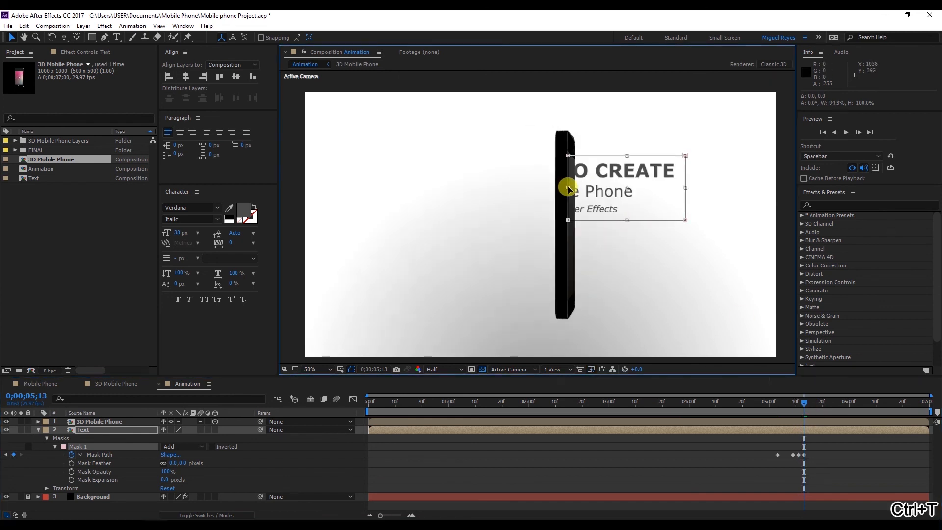
- At 0;00;05;14 and the following frame, pull the mask's left edge further right to keep it behind the phone
left_click_drag(804, 405, 806, 405)
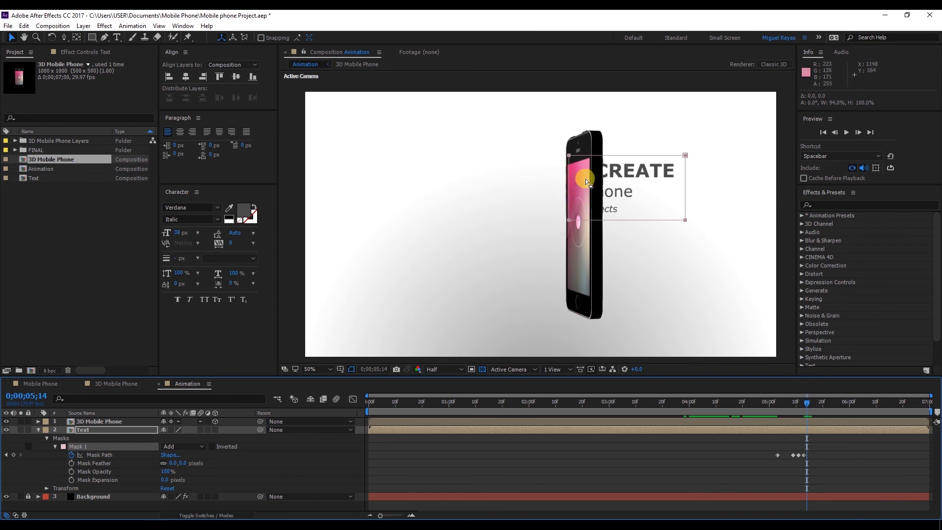
key("ctrl+t")
left_click_drag(569, 188, 591, 188)
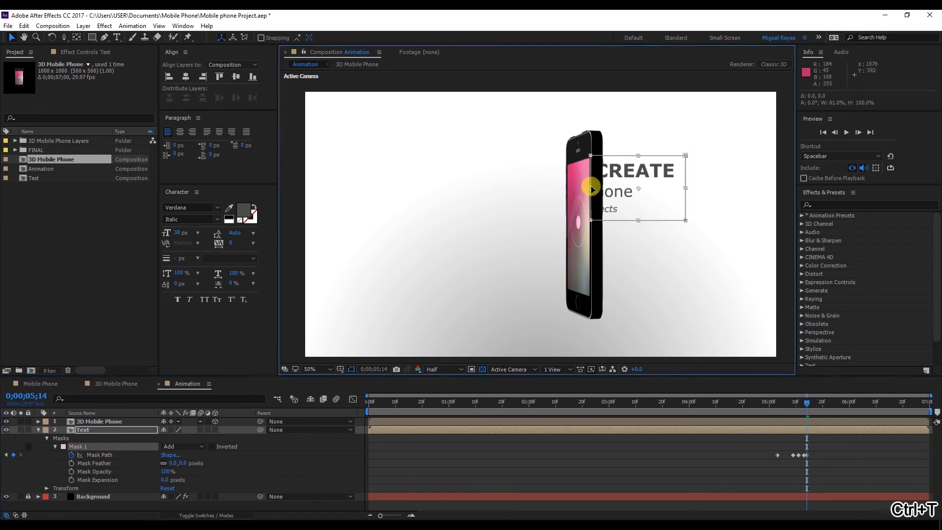
left_click_drag(807, 406, 809, 407)
key("ctrl+t")
left_click_drag(590, 188, 619, 188)
- Continue narrowing the mask behind the phone until it is nearly closed at 0;00;05;19, and preview from the start
left_click_drag(810, 406, 815, 406)
key("ctrl+t")
left_click_drag(619, 188, 660, 188)
left_click_drag(818, 408, 821, 406)
key("ctrl+t")
left_click_drag(680, 187, 685, 187)
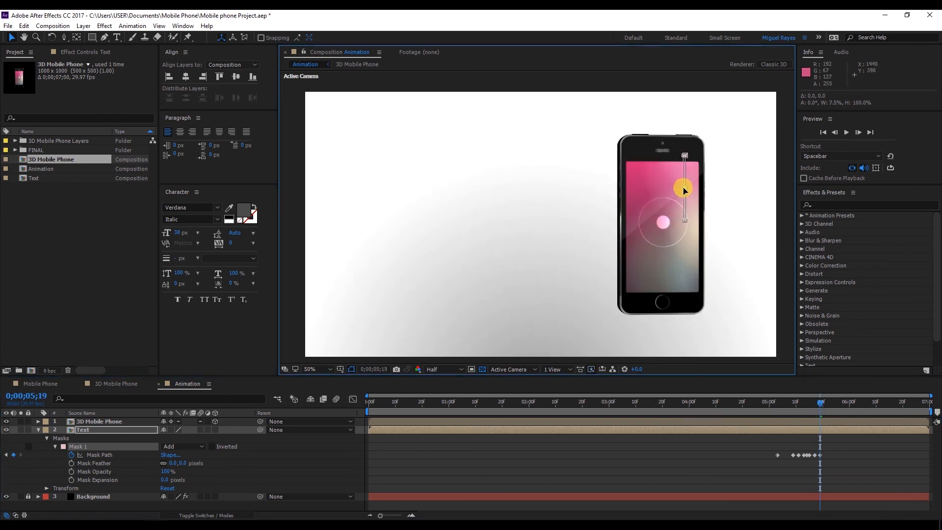
left_click_drag(822, 405, 676, 453)
key("space")
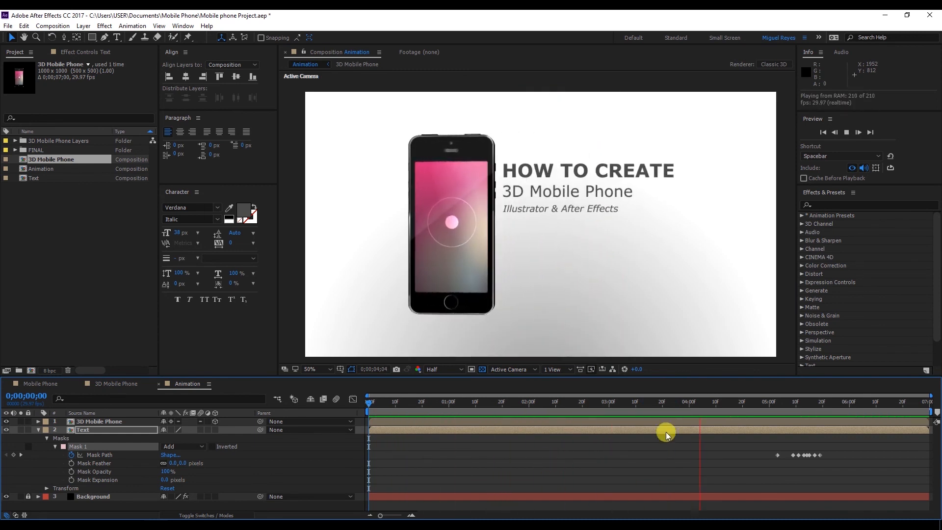
- At 0;00;05;05, extend the mask's left edge to about 106.9% width so the start of the text is fully uncovered
left_click(782, 403)
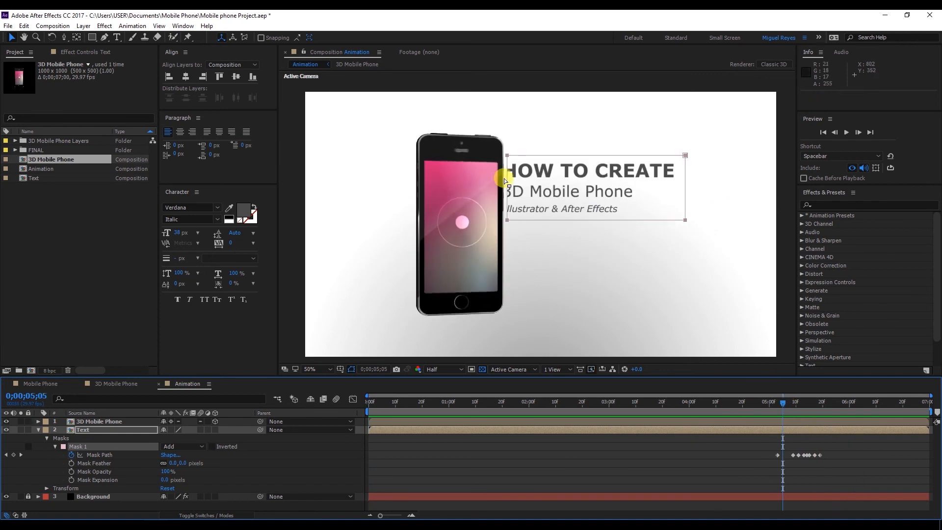
scroll(501, 178, "up", 2)
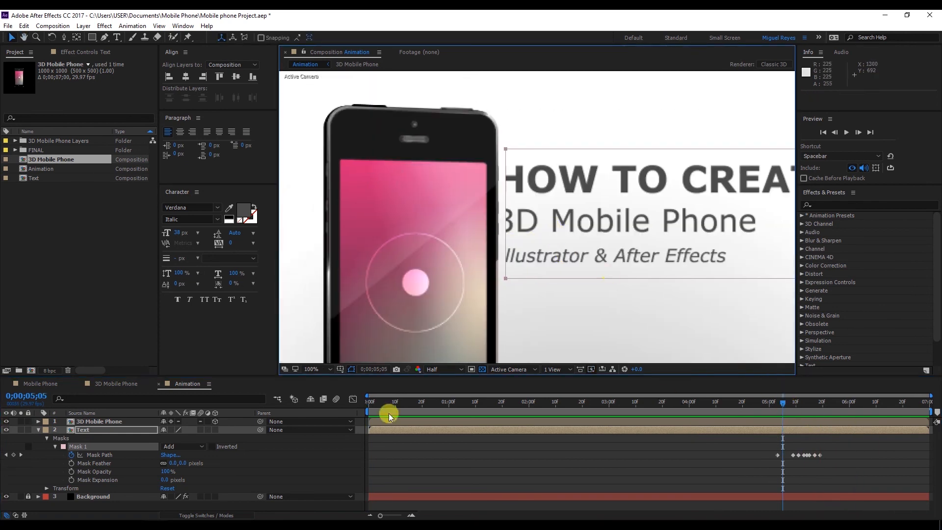
left_click(425, 266)
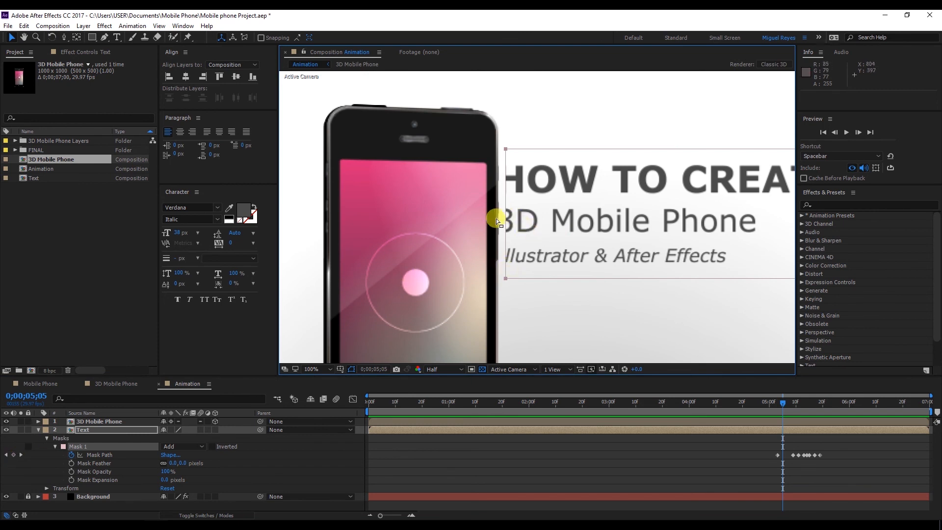
key("ctrl+t")
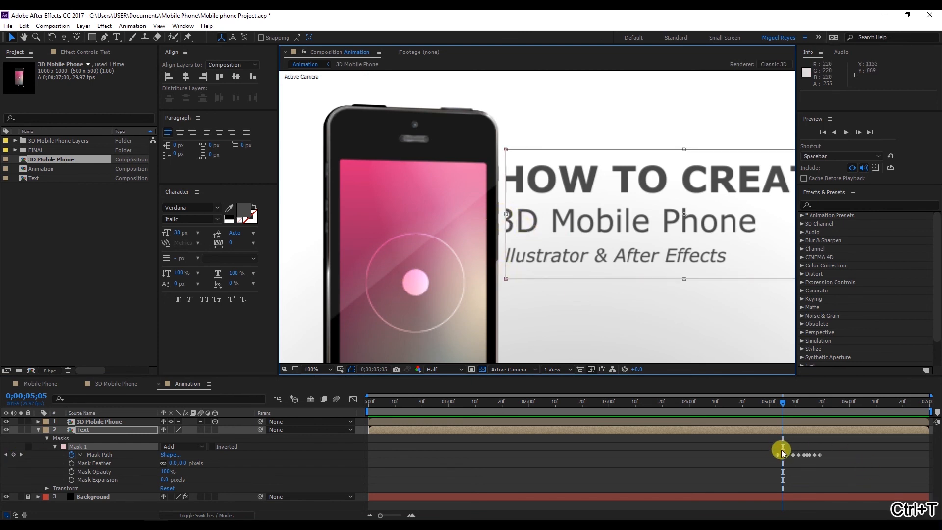
left_click_drag(506, 215, 481, 214)
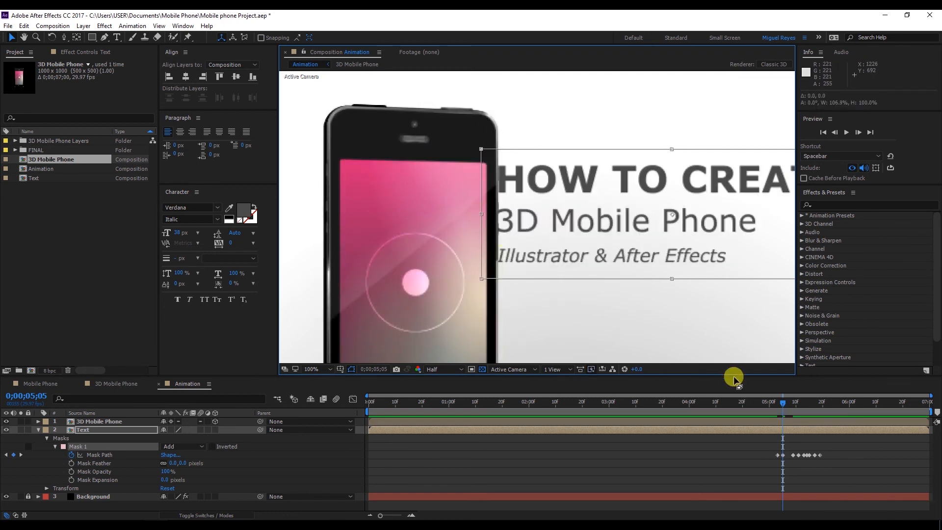
- At 0;00;05;07 and 0;00;05;08, extend the mask's left edge back over the phone to uncover the whole text
left_click_drag(775, 409, 787, 405)
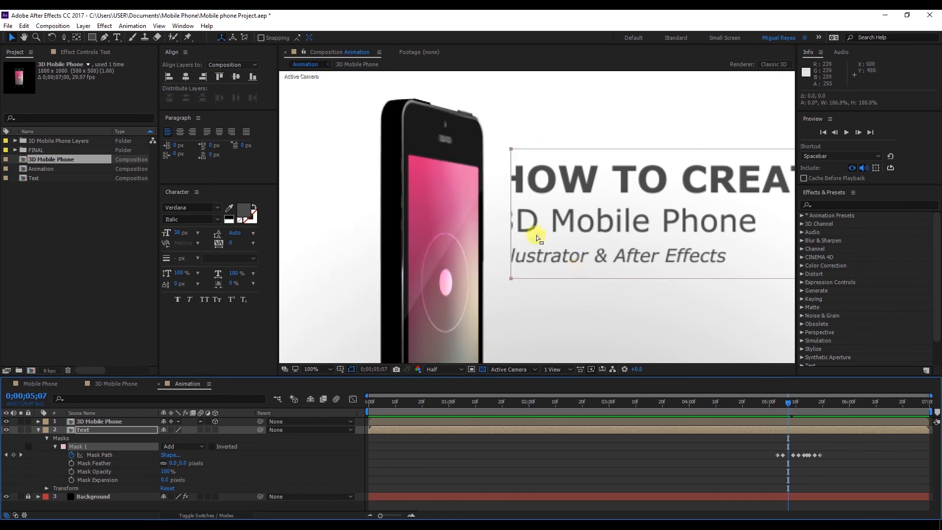
key("ctrl+t")
left_click_drag(511, 213, 470, 215)
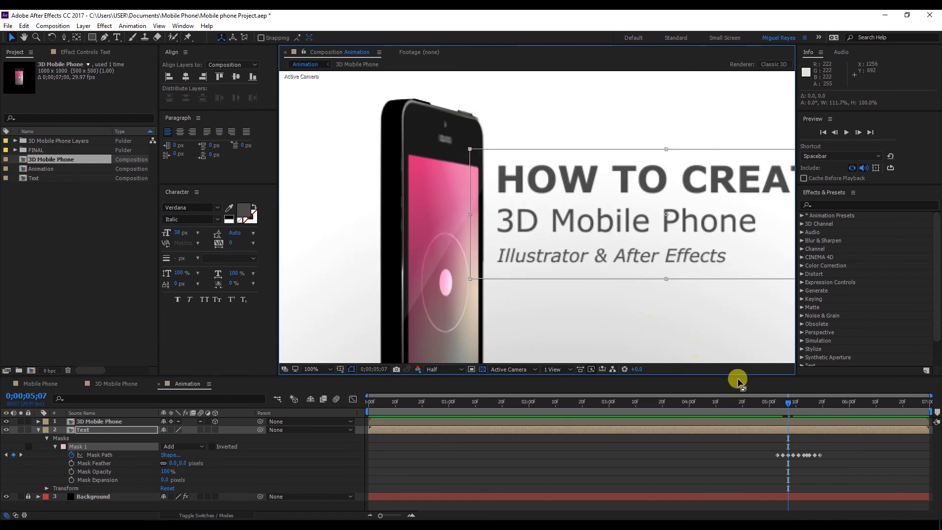
left_click_drag(788, 407, 790, 407)
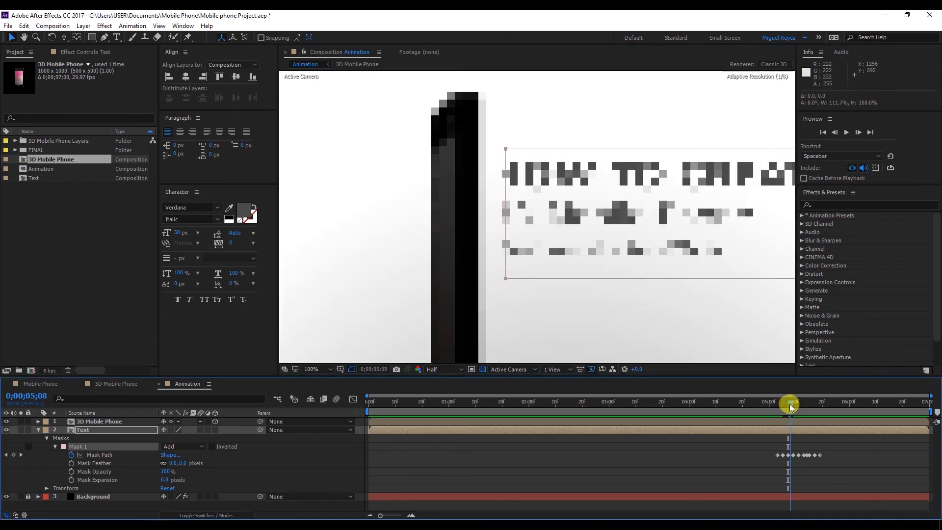
key("ctrl+t")
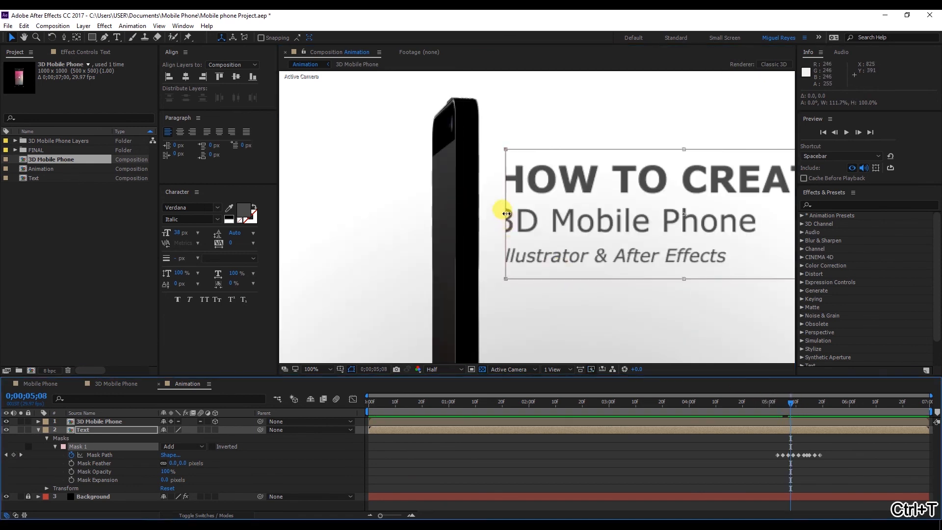
left_click_drag(504, 213, 472, 214)
- Check the mask against the phone at 0;00;05;10 and preview the composition from the start
left_click_drag(788, 403, 798, 405)
scroll(702, 248, "down", 3)
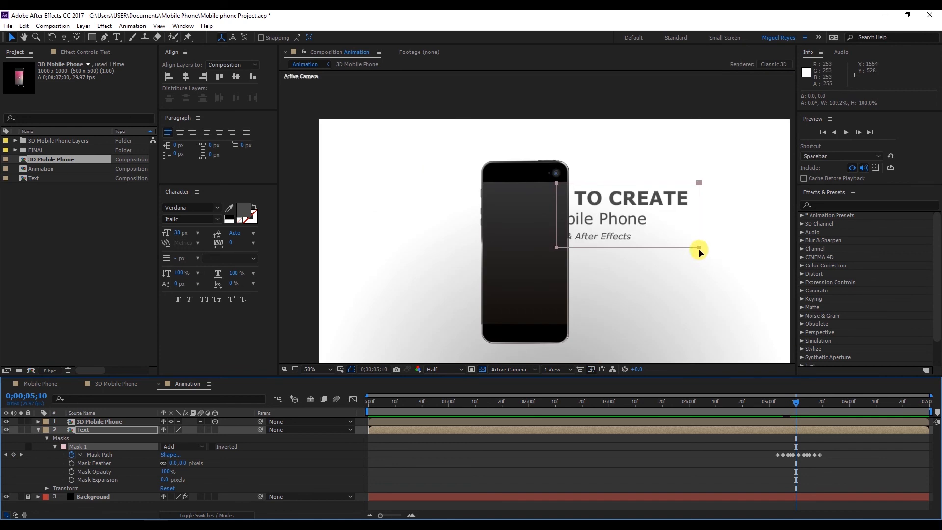
left_click_drag(410, 399, 334, 405)
key("space")
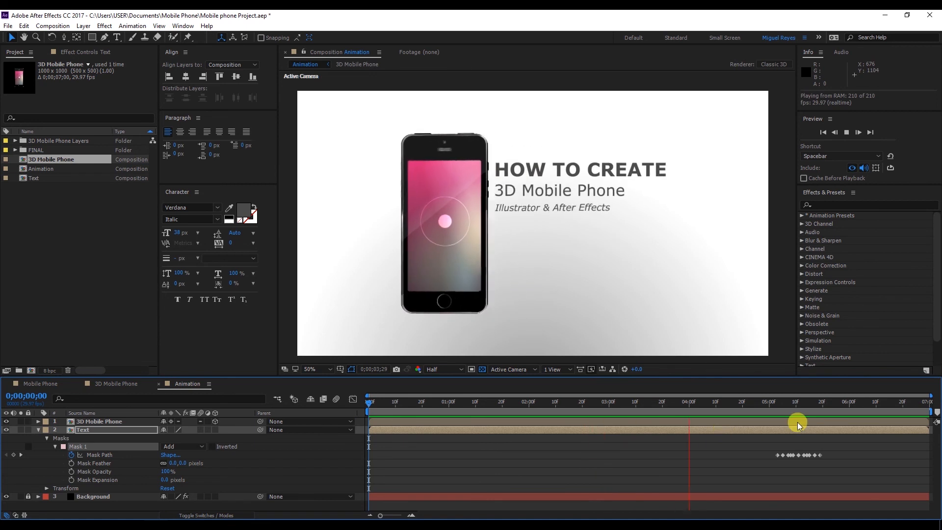
left_click_drag(775, 408, 491, 410)
key("space")
key("space")
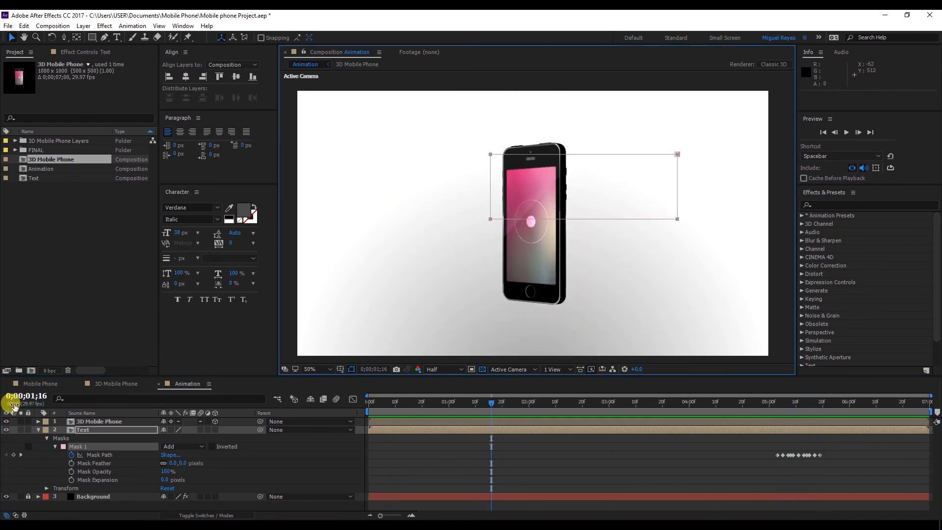
- Collapse the Text layer's properties and create a white (FFFFFF) 1920 x 1080 px solid named Flares
left_click(38, 430)
left_click(166, 472)
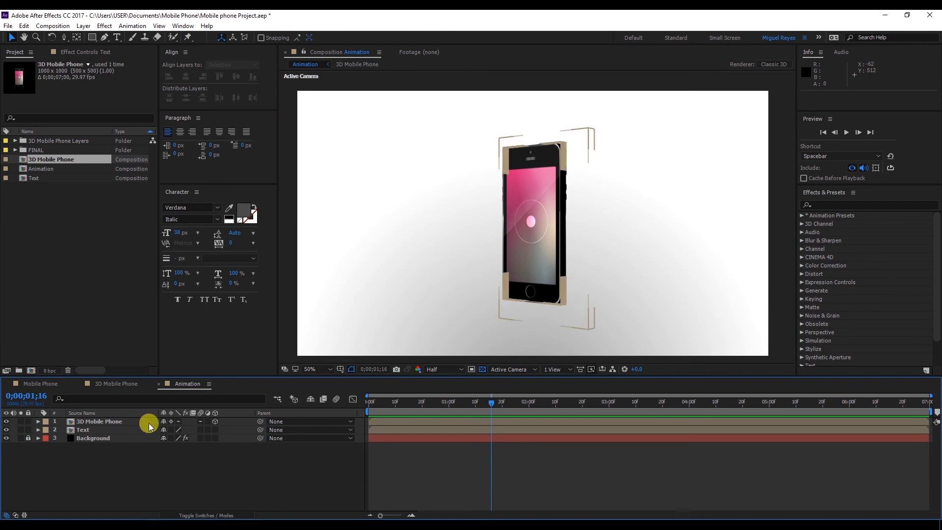
right_click(205, 469)
mouse_move(245, 366)
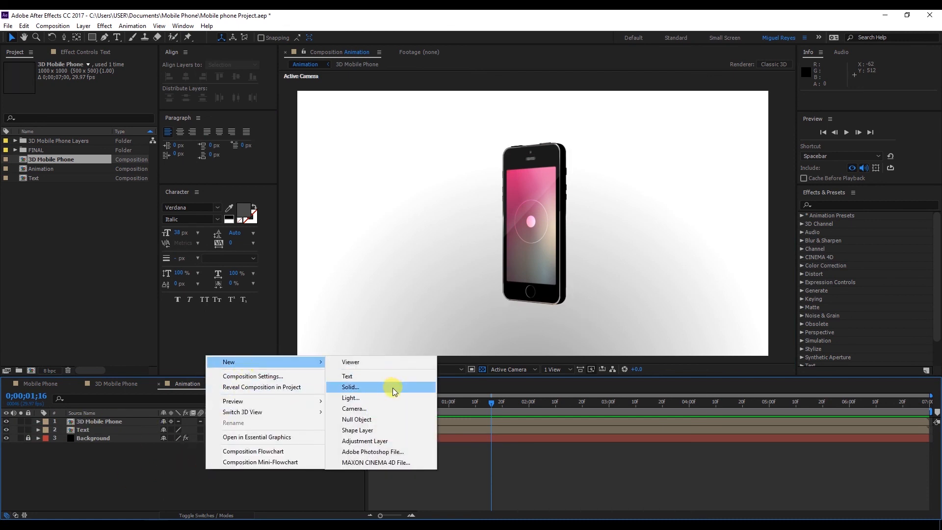
left_click(391, 387)
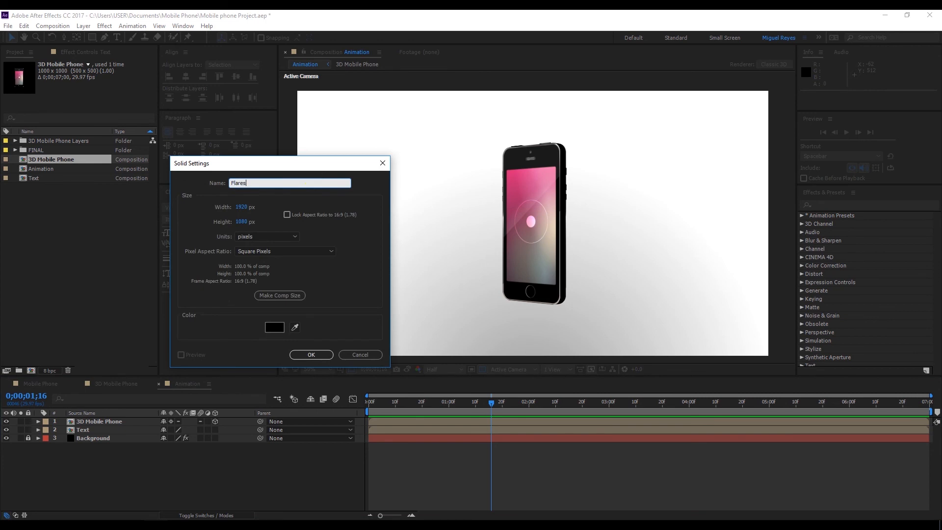
left_click(284, 328)
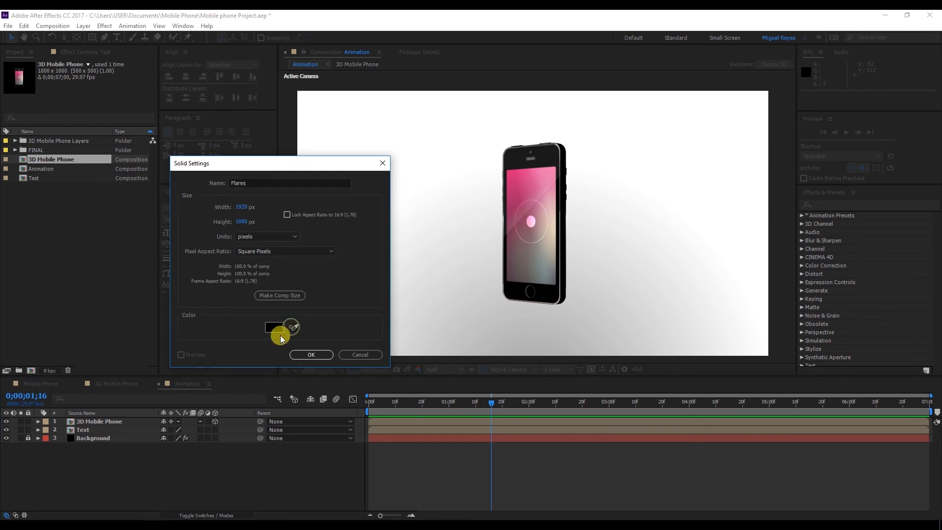
type("ffffff")
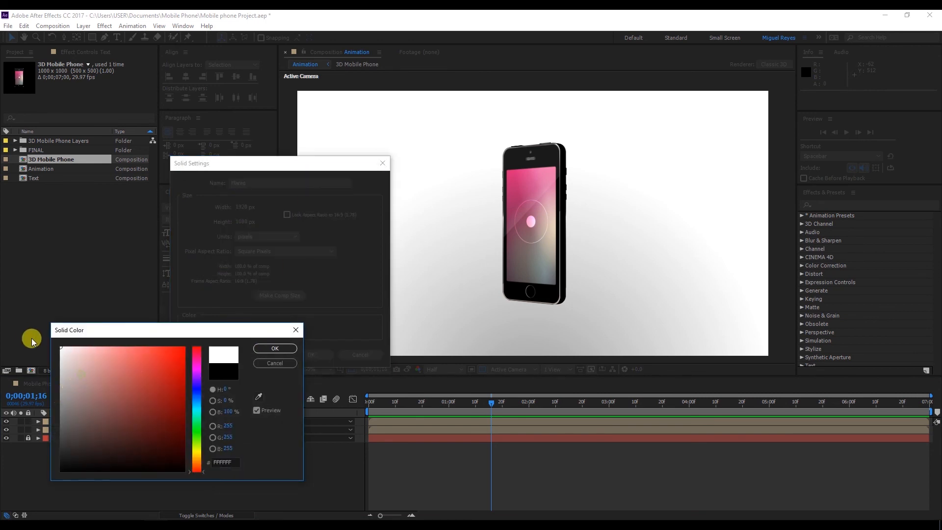
key("Return")
left_click(316, 352)
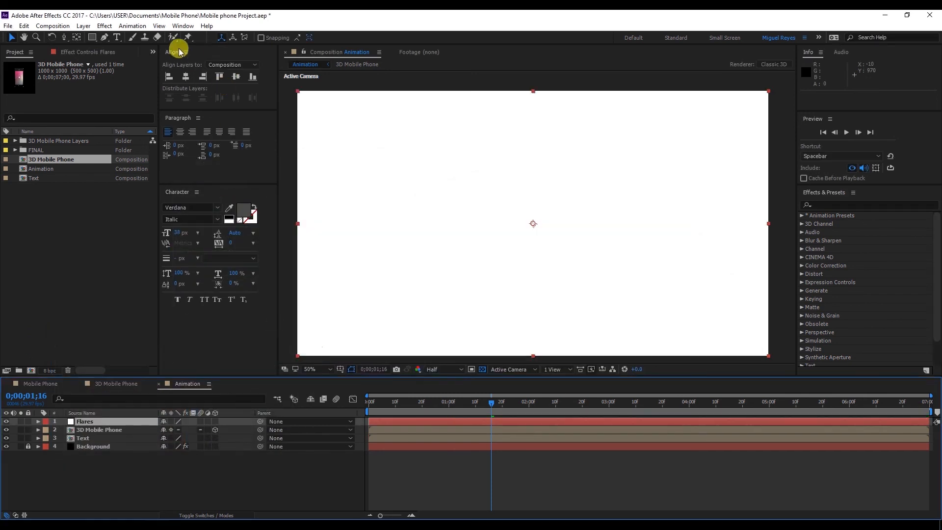
- Apply the Lens Flare effect to the Flares solid
left_click(105, 25)
mouse_move(142, 160)
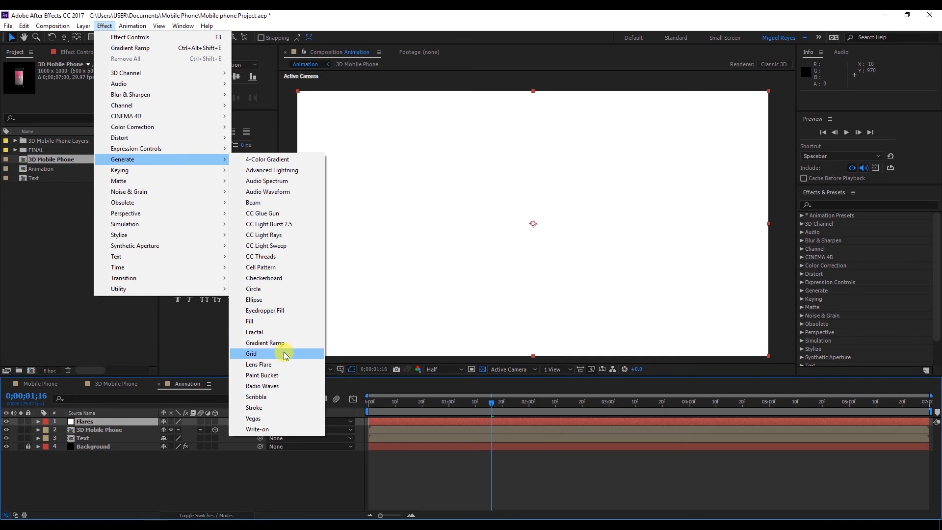
left_click(284, 364)
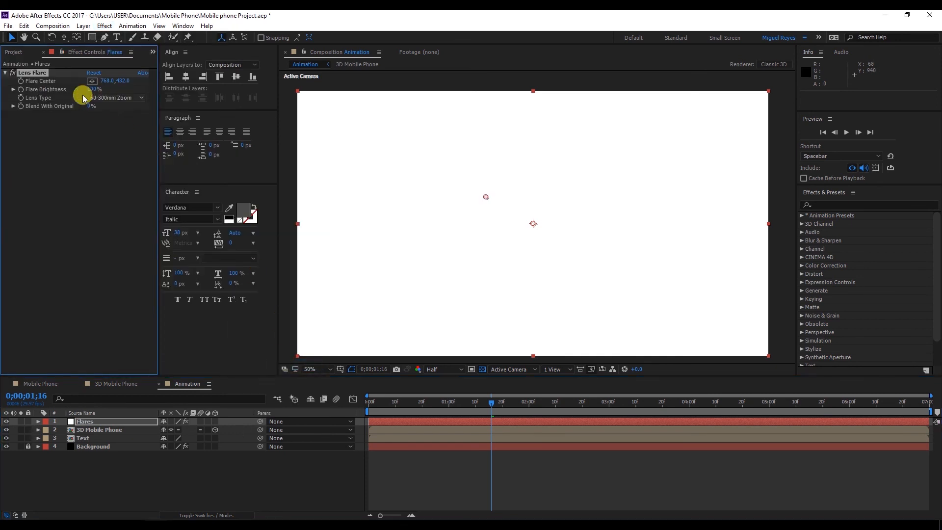
- Change the Flares solid's color to black (000000)
left_click(84, 26)
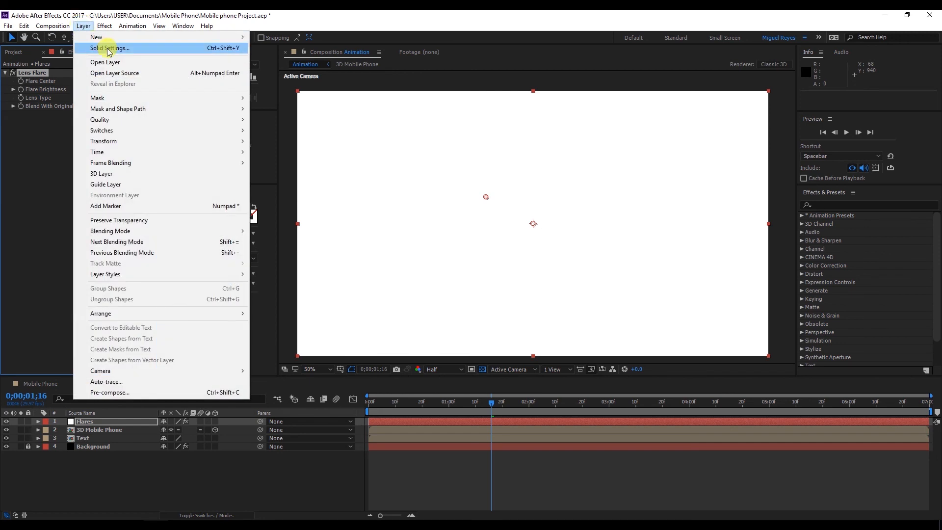
left_click(96, 46)
left_click(608, 305)
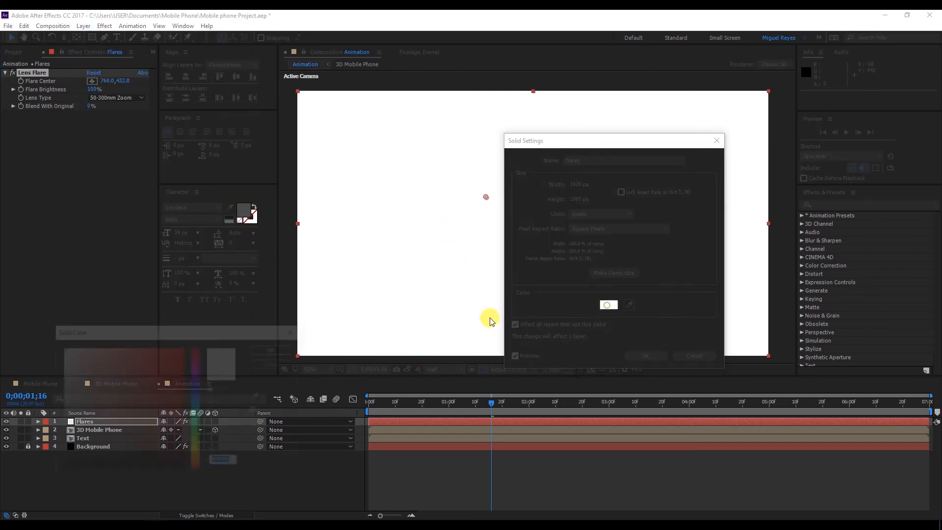
left_click_drag(164, 410, 184, 475)
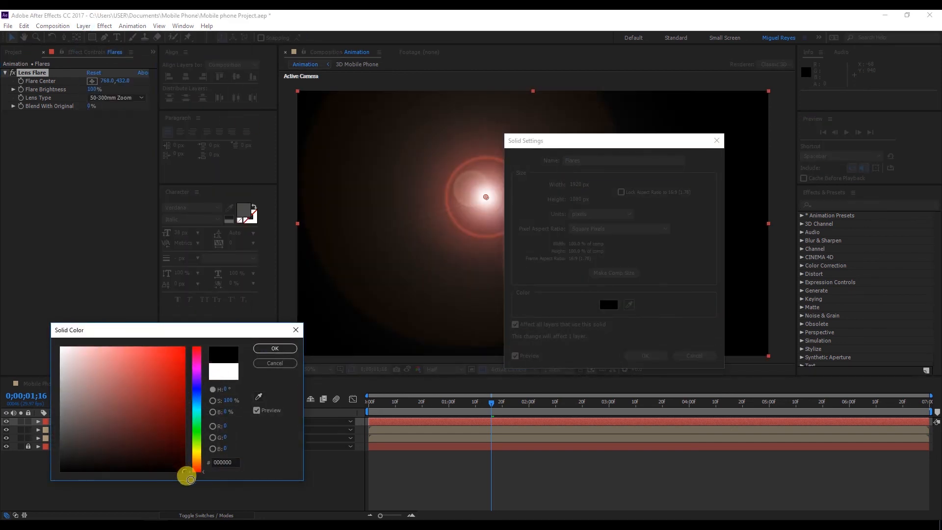
key("Return")
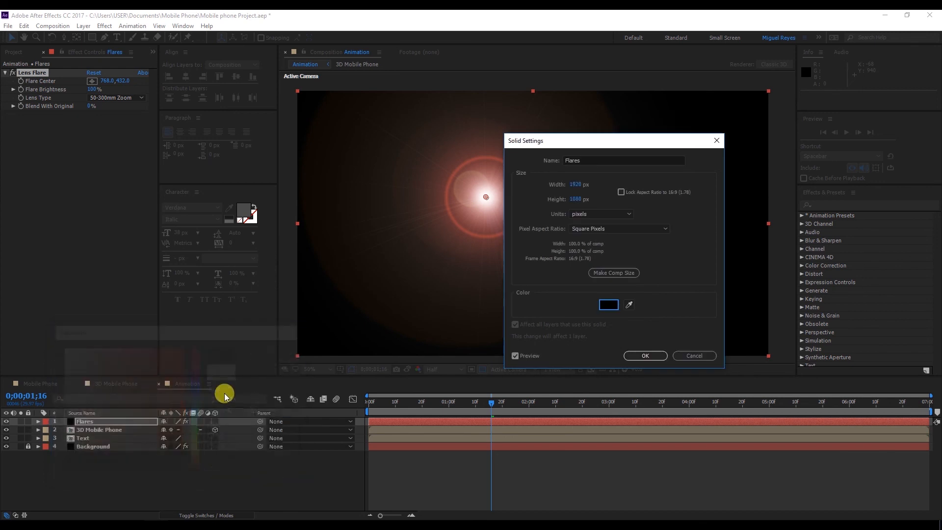
left_click(651, 358)
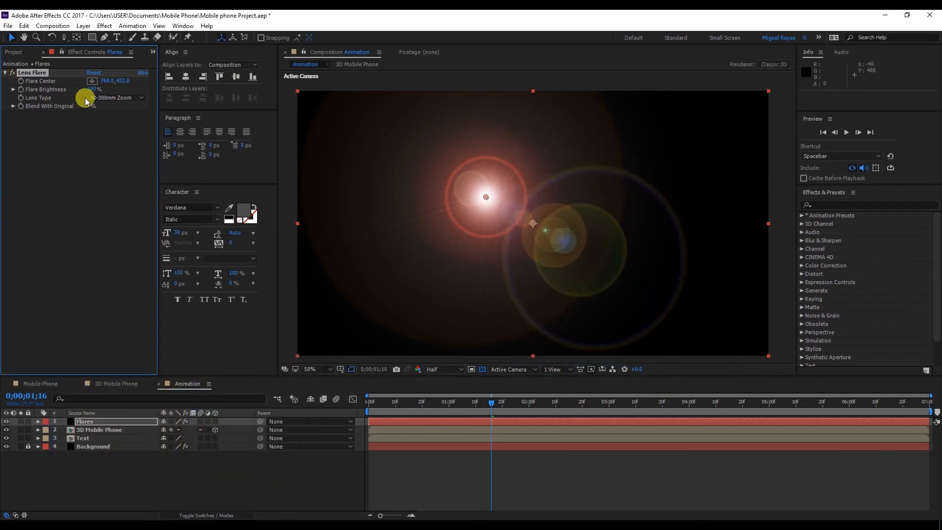
- Set the lens flare's type to 105mm Prime and its brightness to 50%
left_click(115, 98)
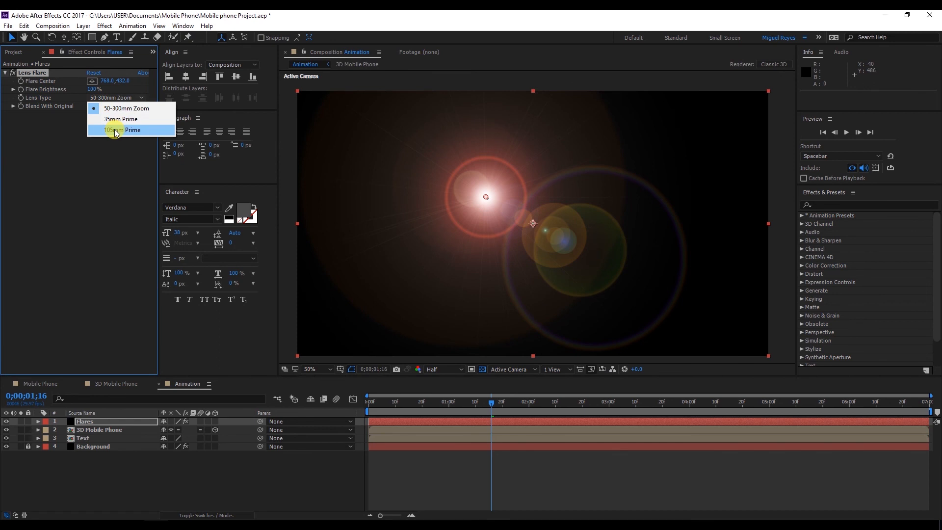
left_click(116, 130)
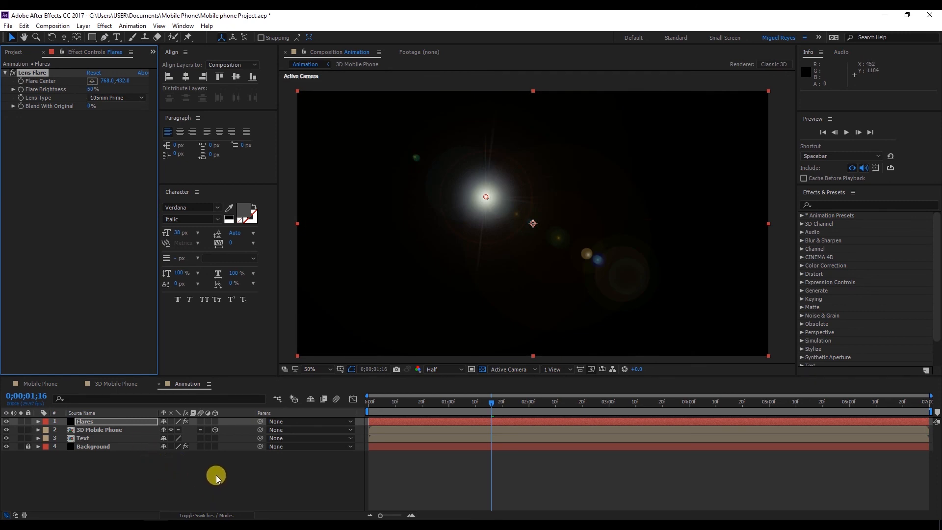
- Set the Flares layer's blending mode to Add so it blends over the phone and background
left_click(217, 514)
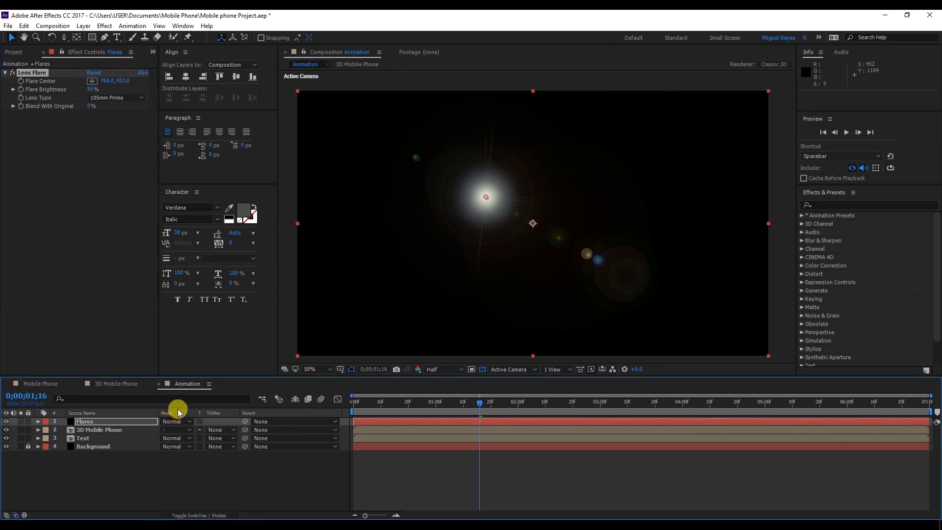
left_click(171, 421)
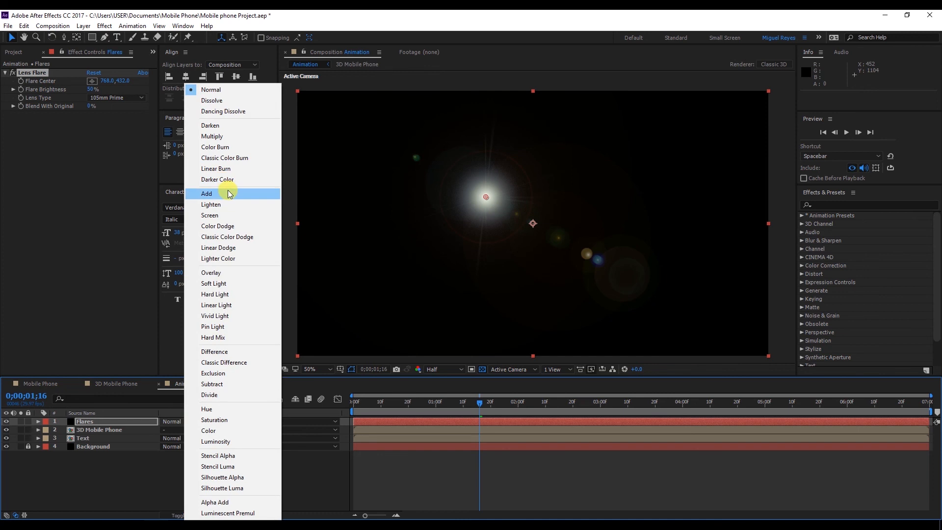
left_click(229, 194)
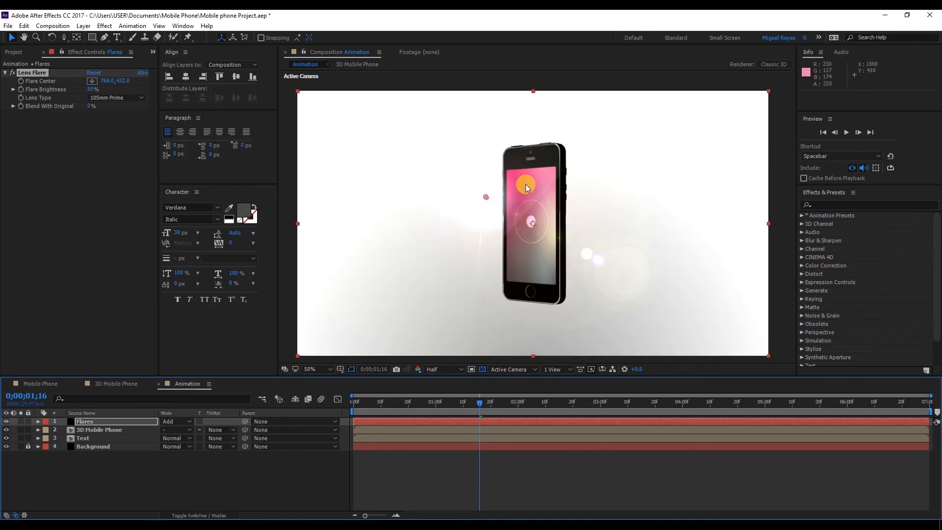
- Place the lens flare's center at 225, 165, near the upper-left corner of the frame
left_click(45, 80)
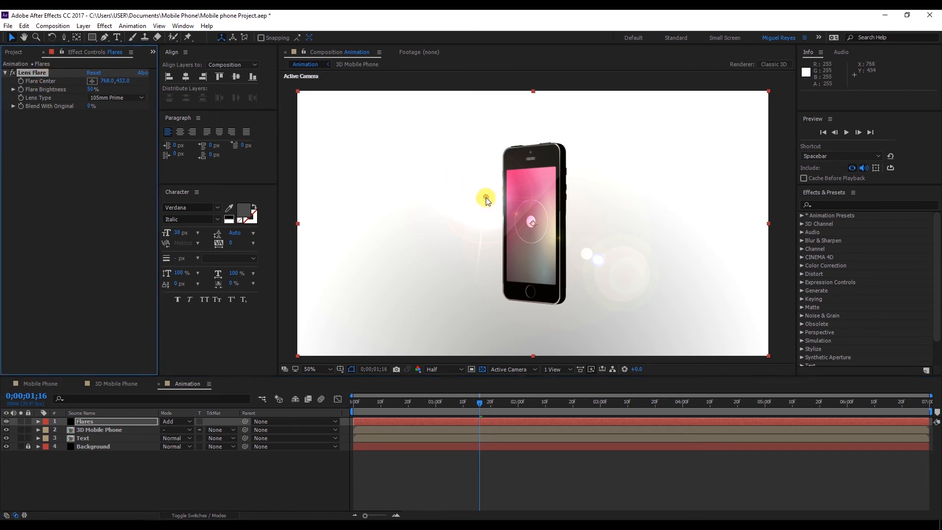
left_click_drag(486, 196, 375, 128)
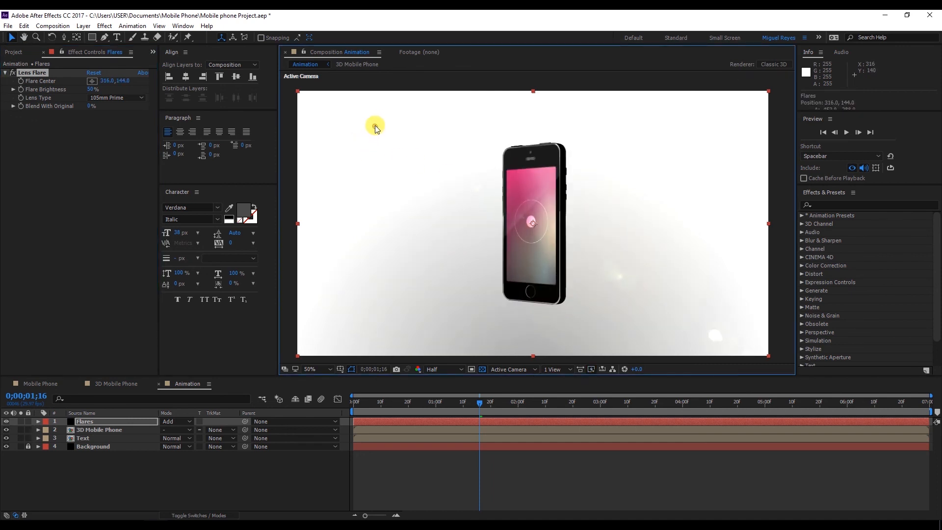
left_click(107, 80)
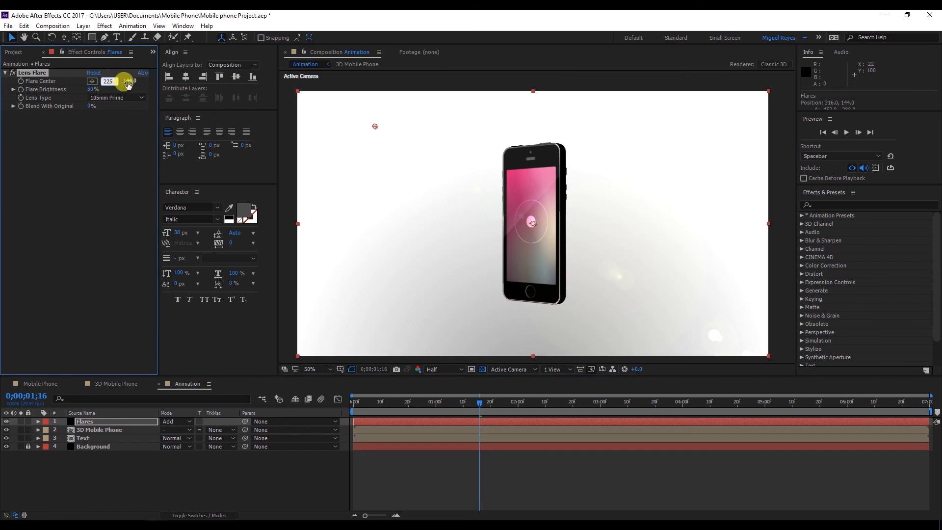
left_click(127, 81)
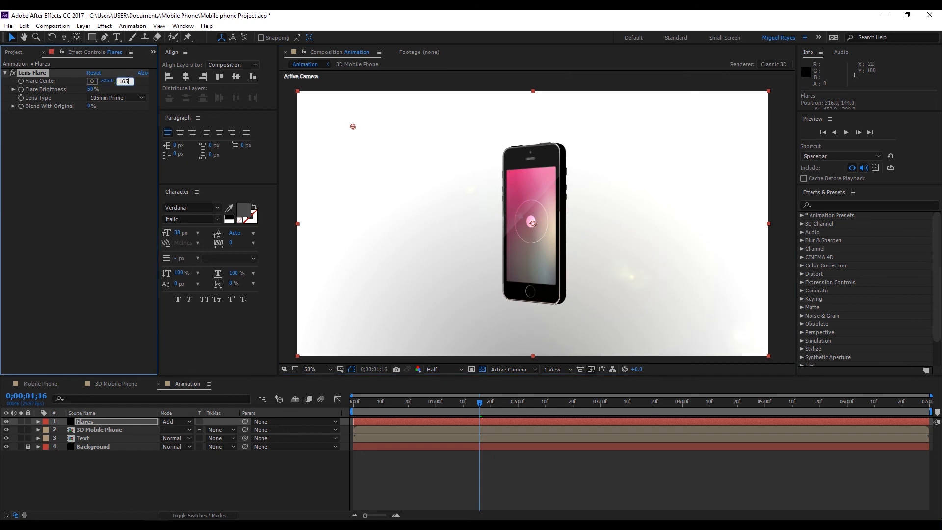
key("Return")
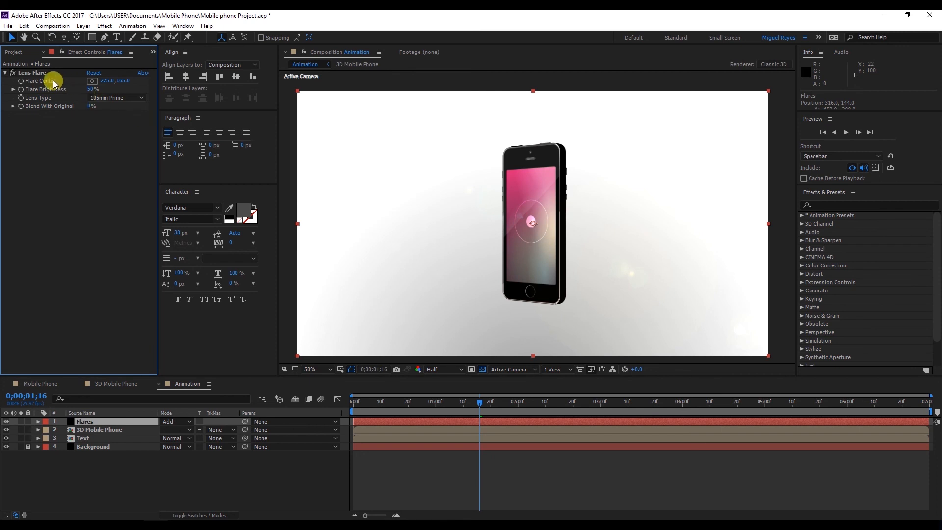
left_click(93, 82)
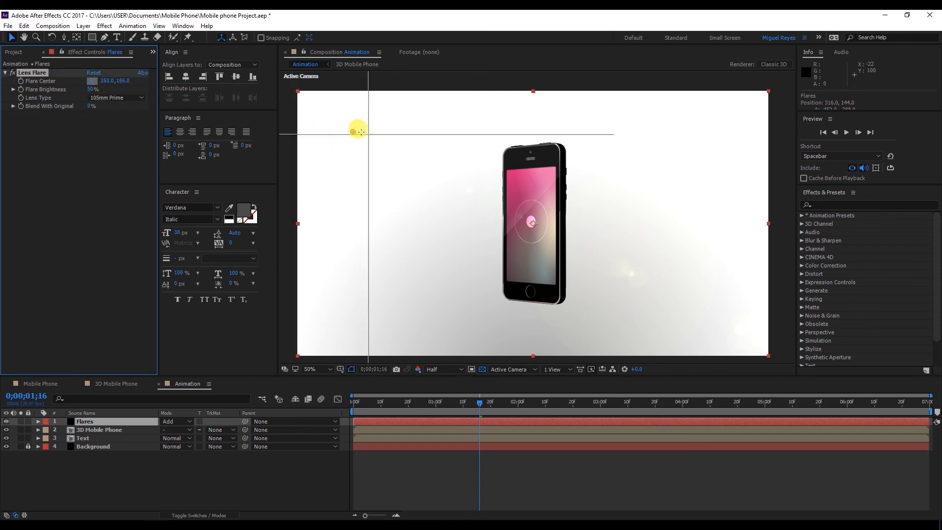
left_click(78, 134)
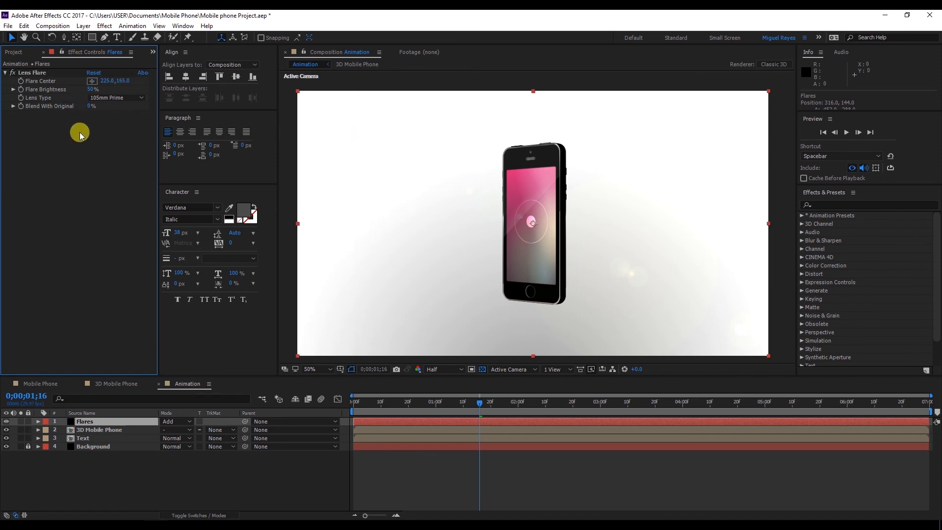
- Start animating the flare center with a keyframe at 0;00;00;00
left_click(47, 74)
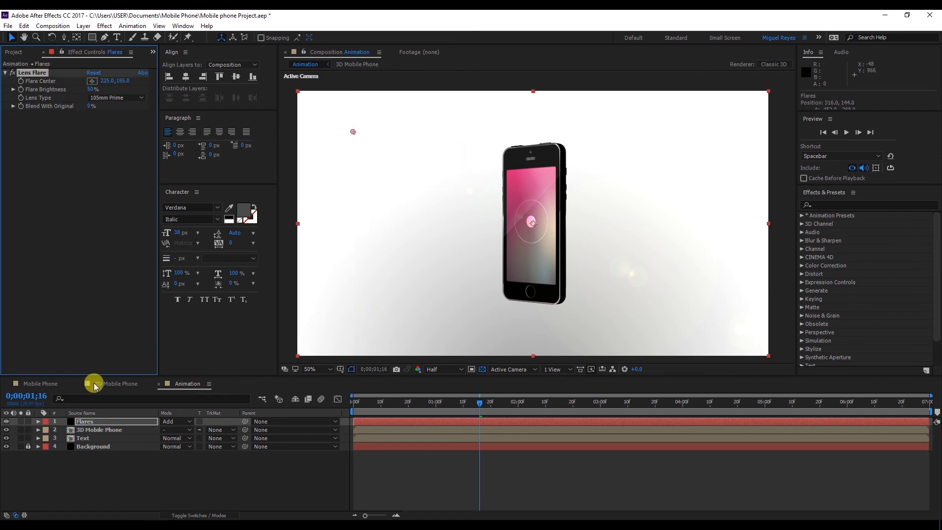
left_click(354, 404)
left_click(21, 81)
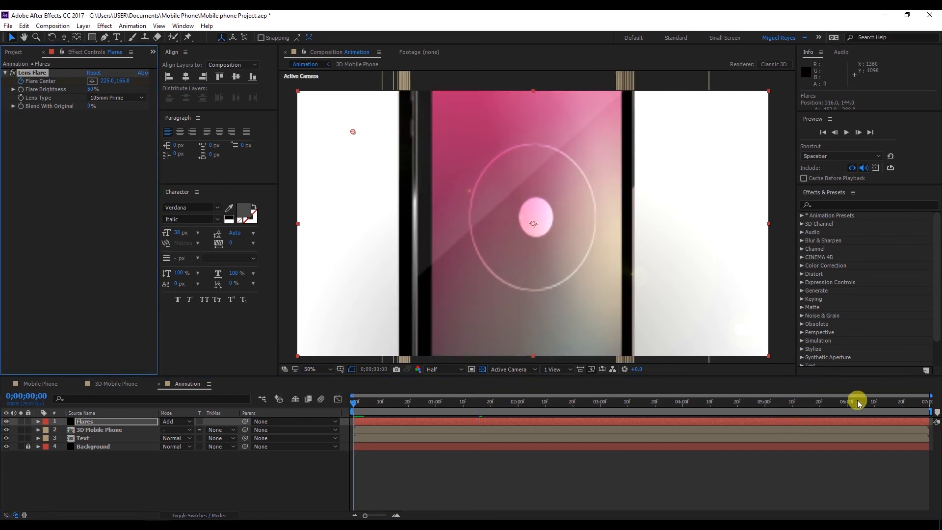
- At 0;00;06;25, move the flare center across to the frame's upper-right area, at about 1800, 113
left_click_drag(870, 408, 915, 407)
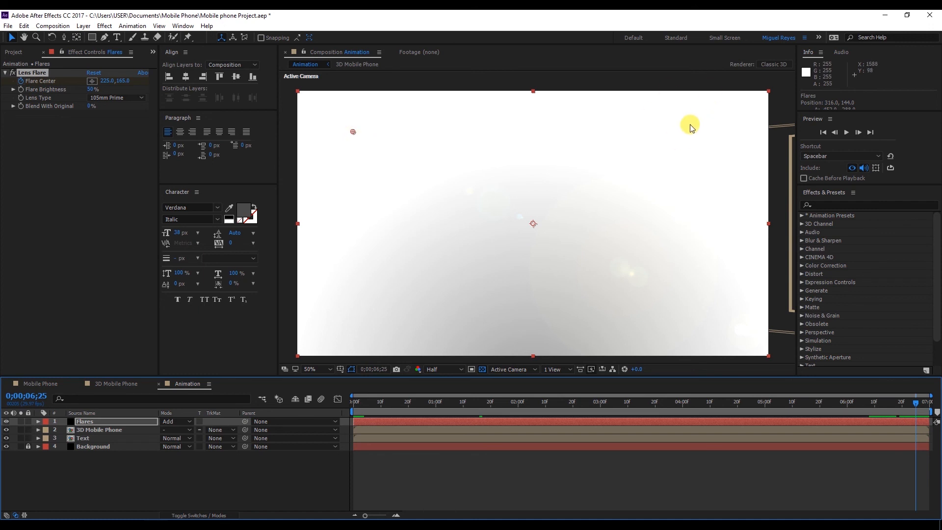
left_click(377, 158)
key("ctrl+z")
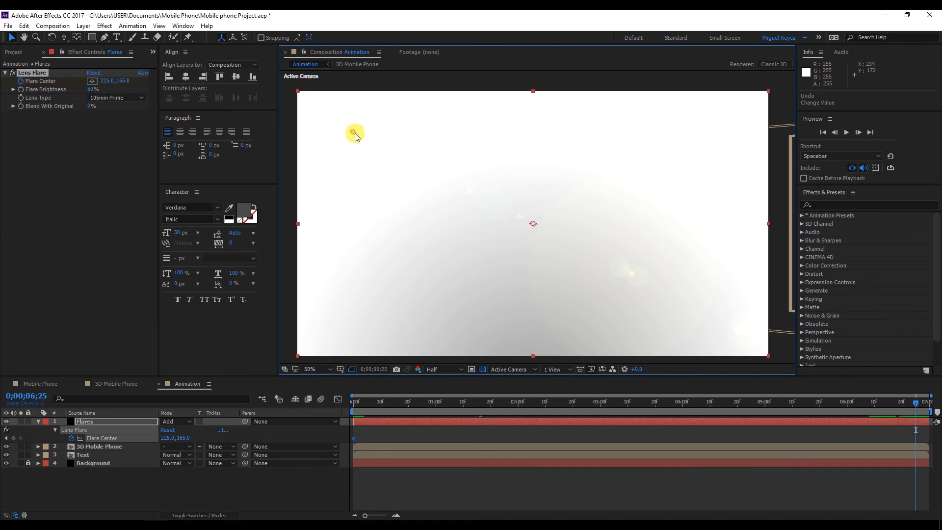
left_click_drag(356, 131, 744, 161)
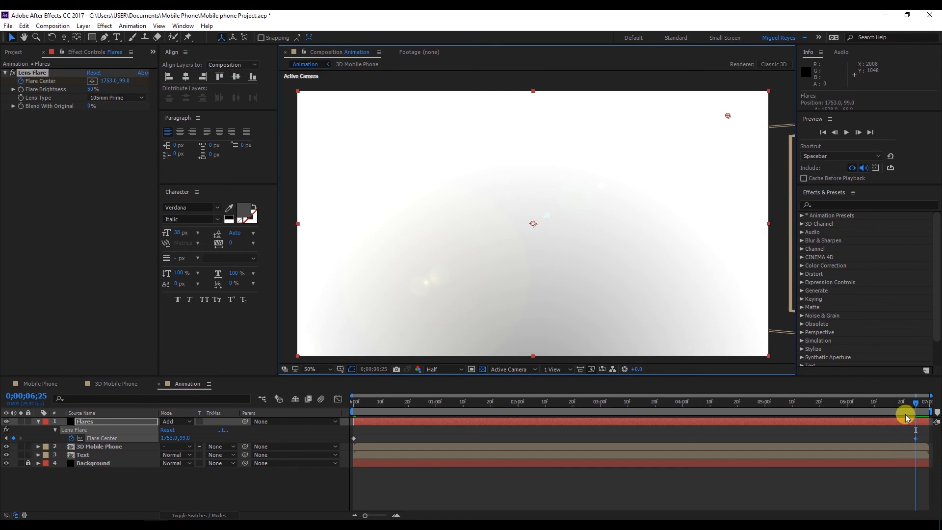
key("ctrl+z")
left_click_drag(739, 116, 741, 122)
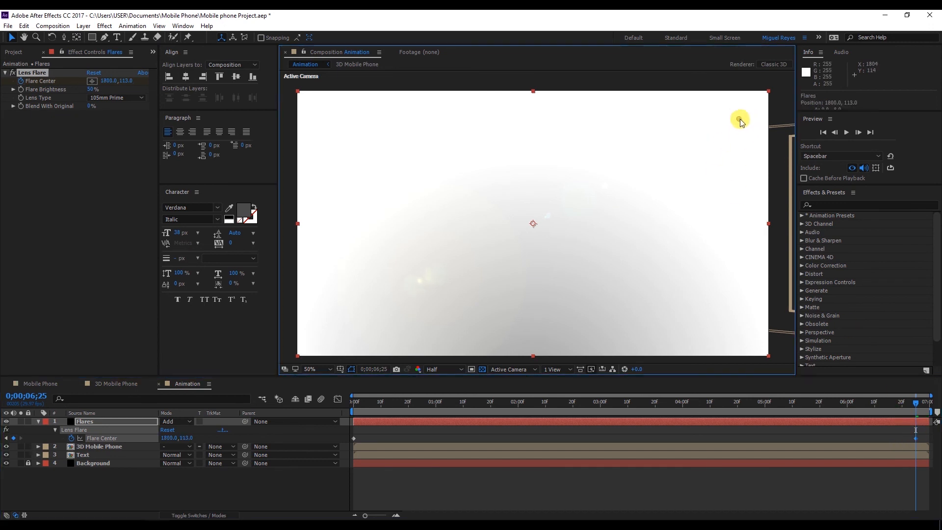
- Preview the moving lens flare from the start of the Animation composition
left_click_drag(536, 406, 273, 409)
left_click(623, 440)
key("space")
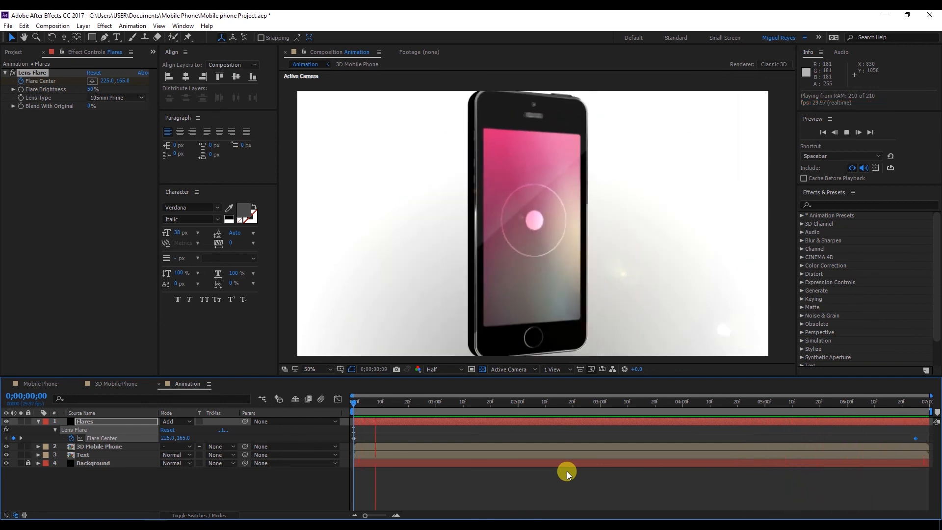
- Raise the flare center to 1800, 97 at 0;00;06;25 and preview the composition from the start again
left_click(914, 403)
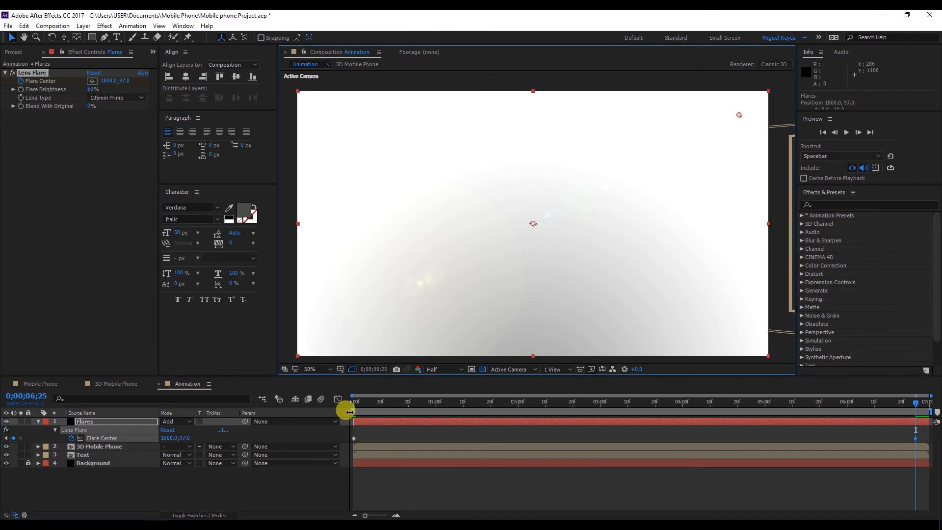
key("Home")
key("space")
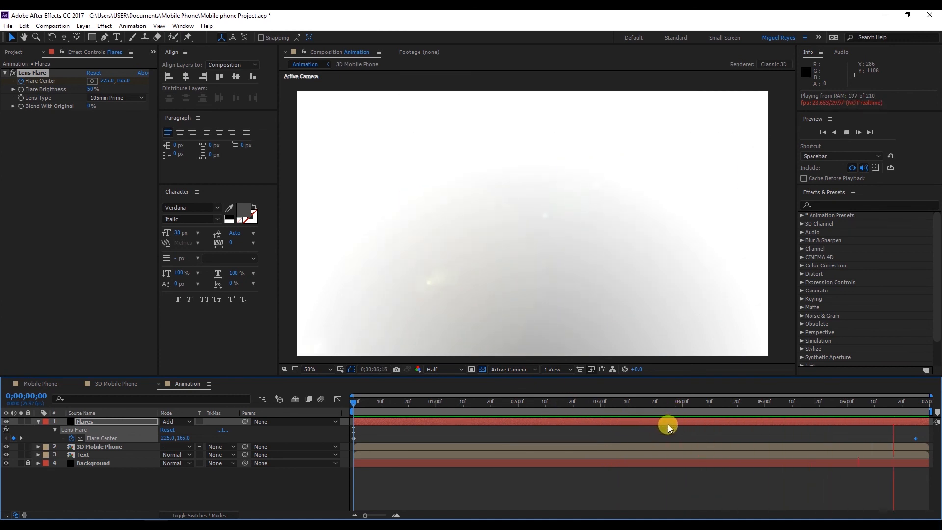
- Set the composition's preview resolution to Full and return to 0;00;00;00
left_click(446, 369)
left_click(461, 395)
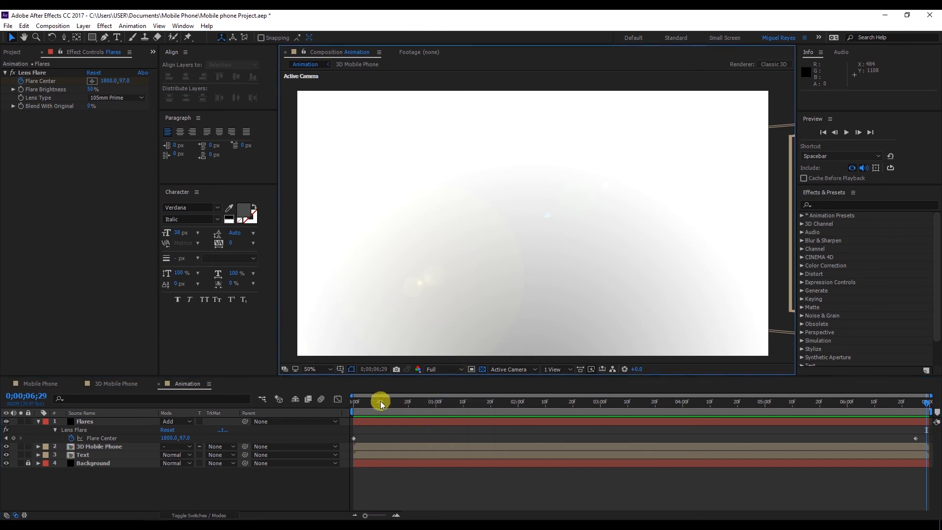
left_click(354, 402)
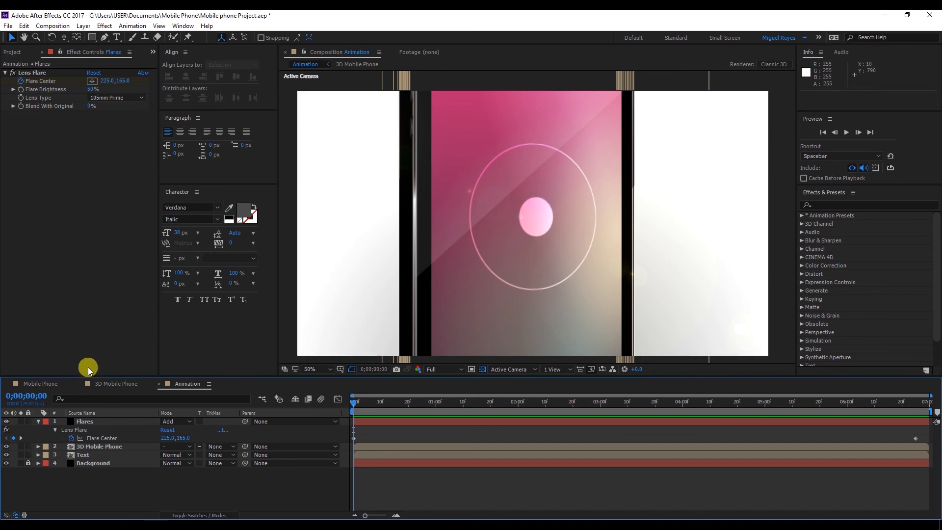
- Look through the 3D Mobile Phone composition's layer stack from BEHIND down to IN FRONT
left_click(128, 382)
scroll(137, 432, "up", 4)
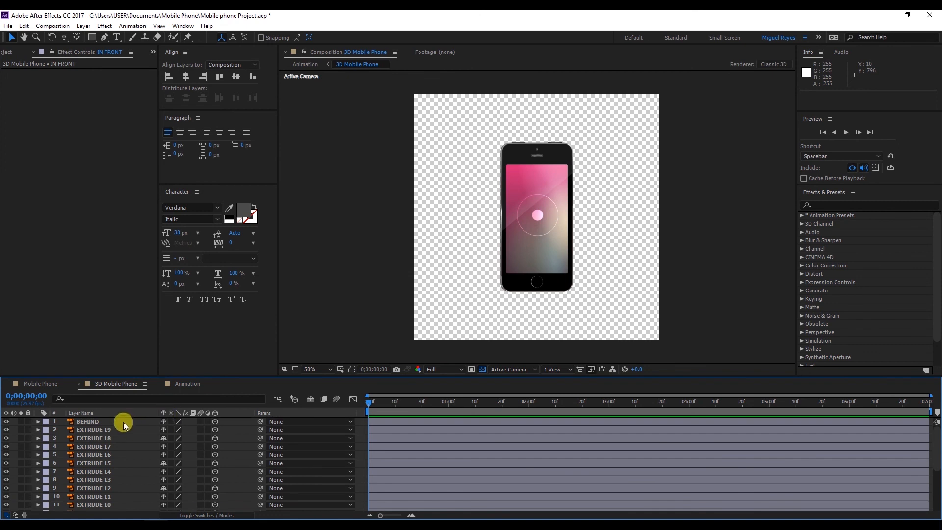
left_click(110, 419)
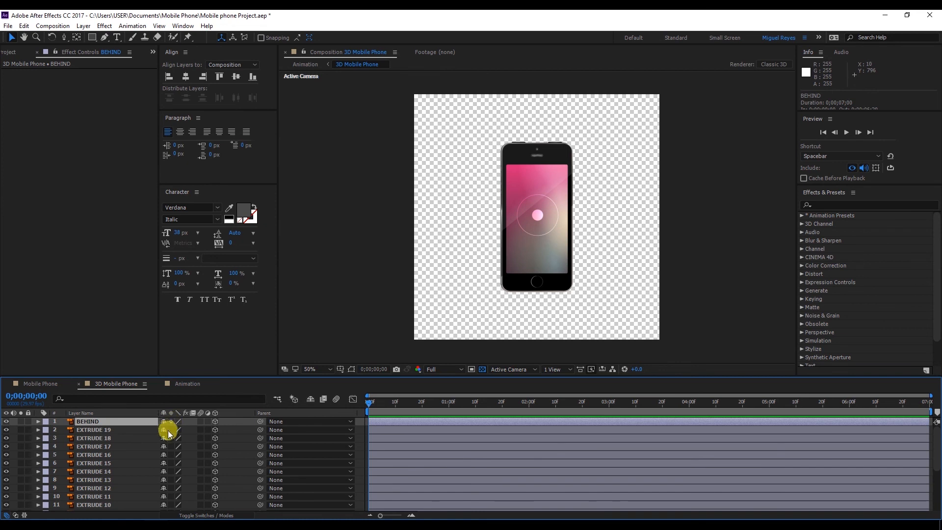
scroll(169, 434, "down", 4)
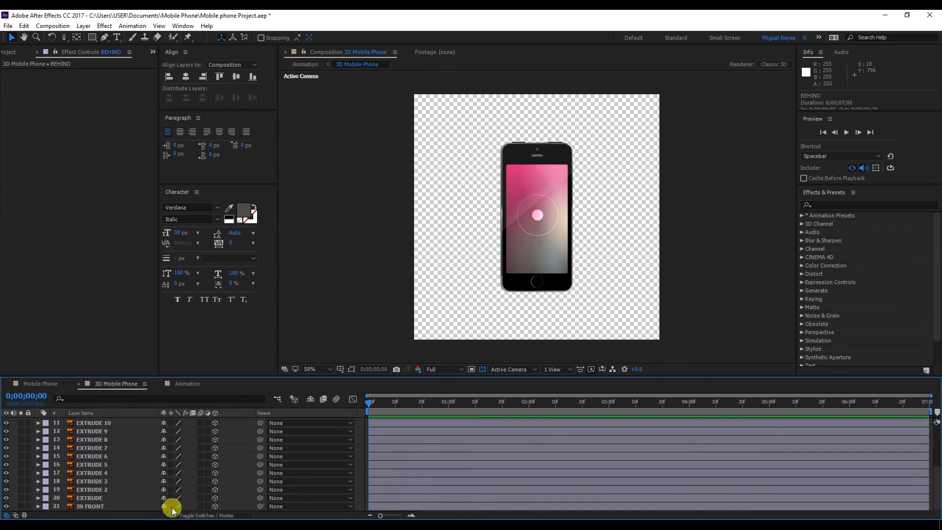
- Return to the Animation composition and preview it from the start at full resolution
left_click(187, 384)
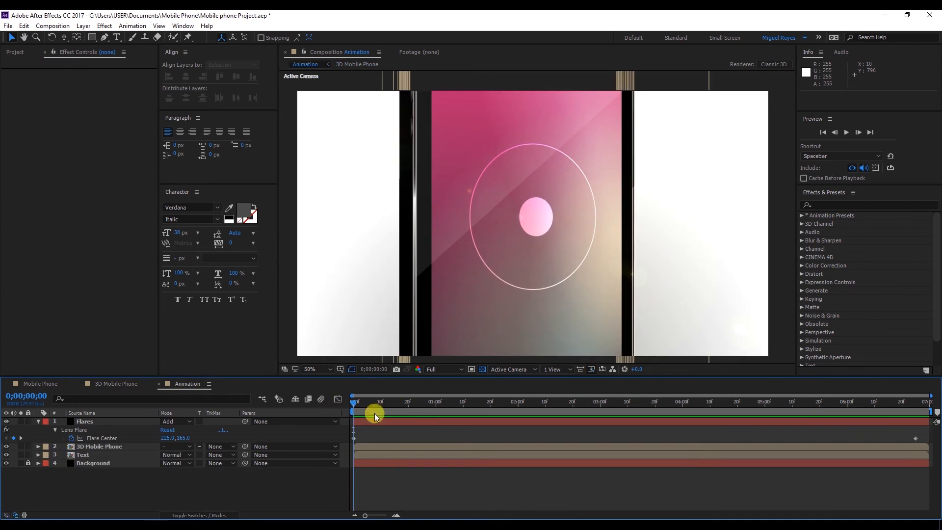
left_click(370, 421)
key("space")
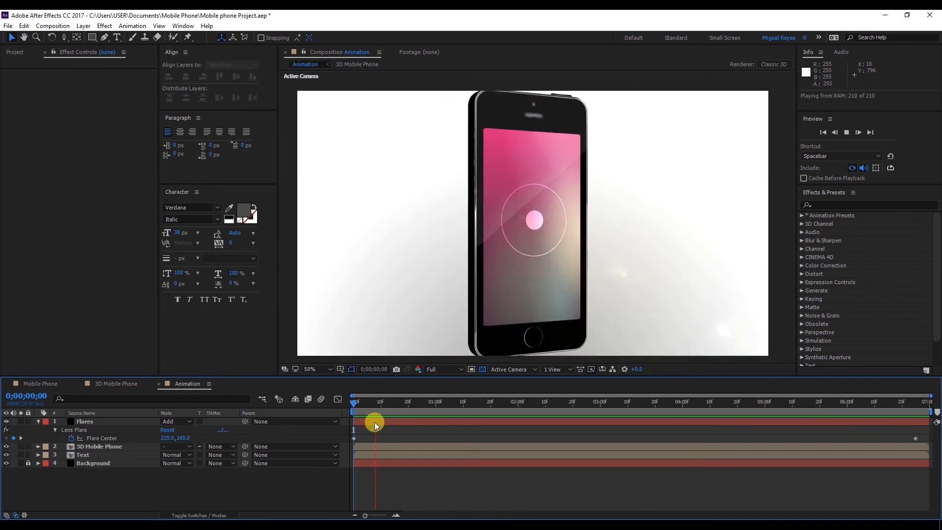